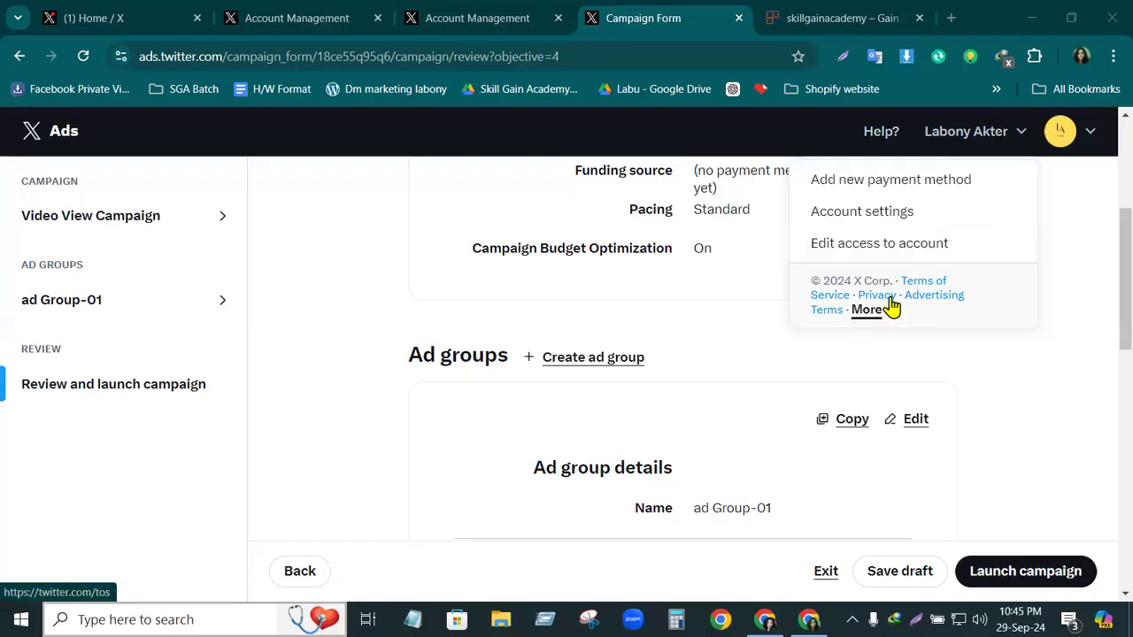
# - Open the Ads manager from the account access settings and close the leftover Account Management tabs
pyautogui.click(903, 252)
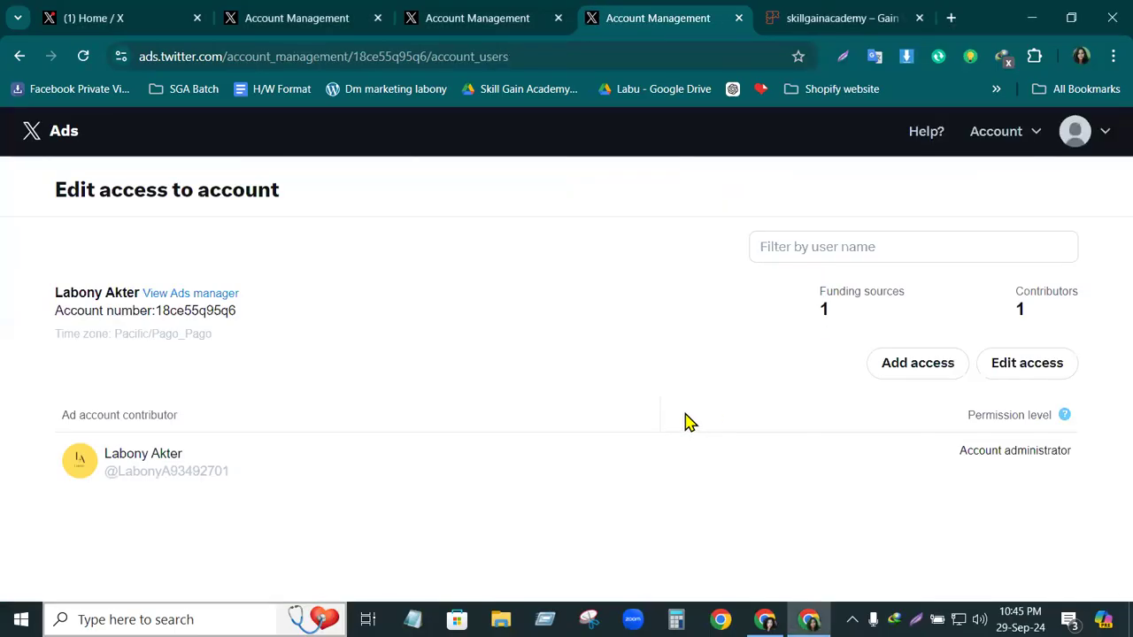
pyautogui.click(175, 295)
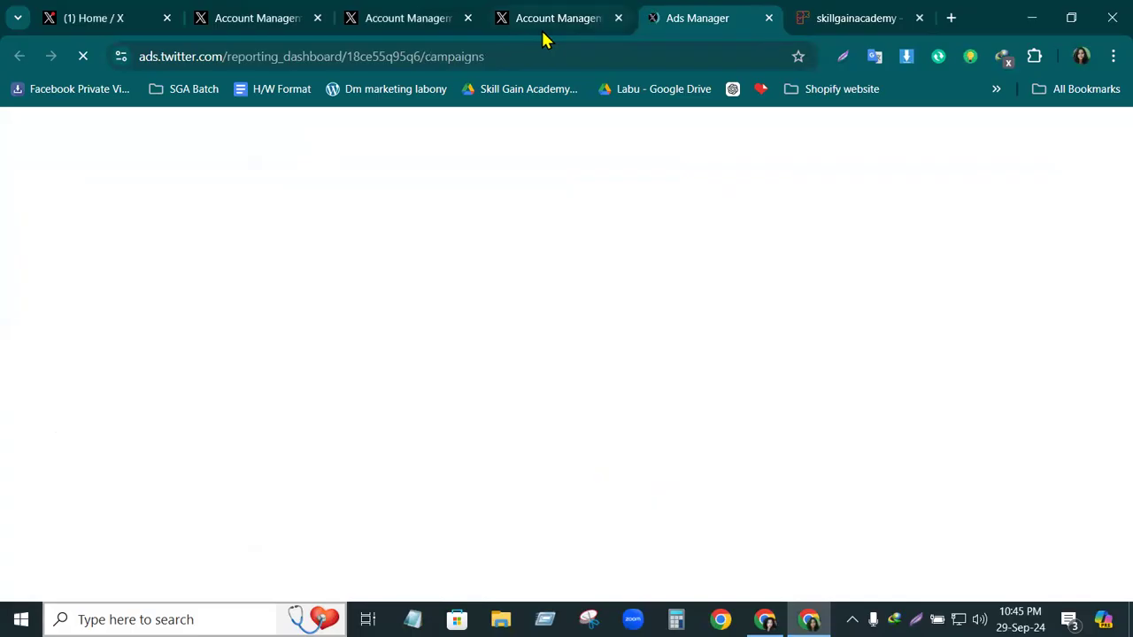
pyautogui.click(554, 17)
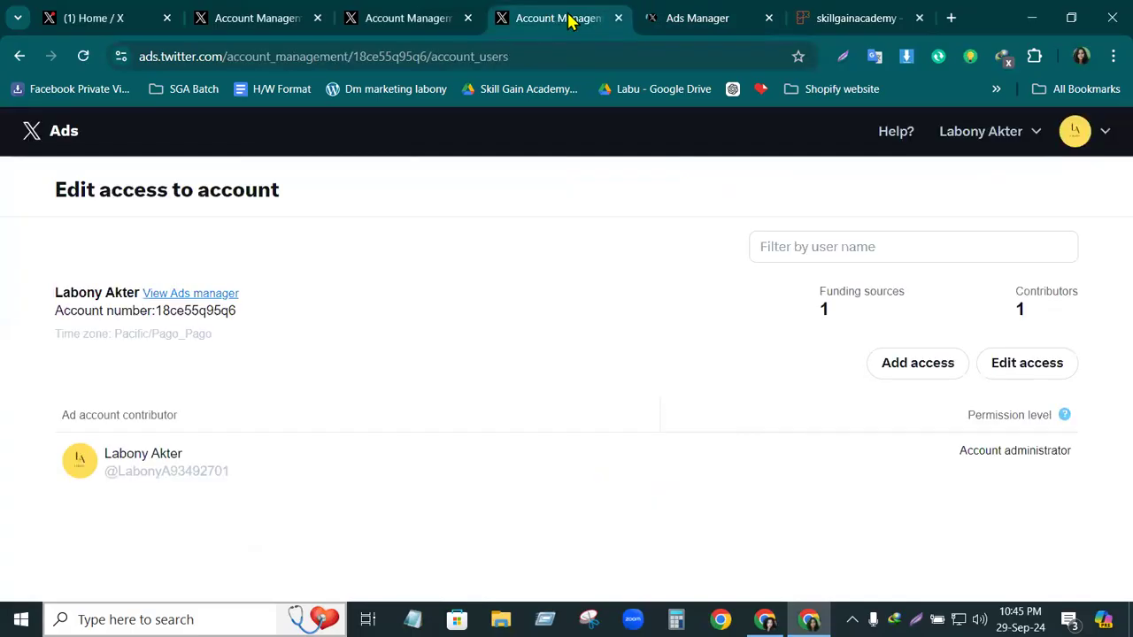
pyautogui.click(619, 18)
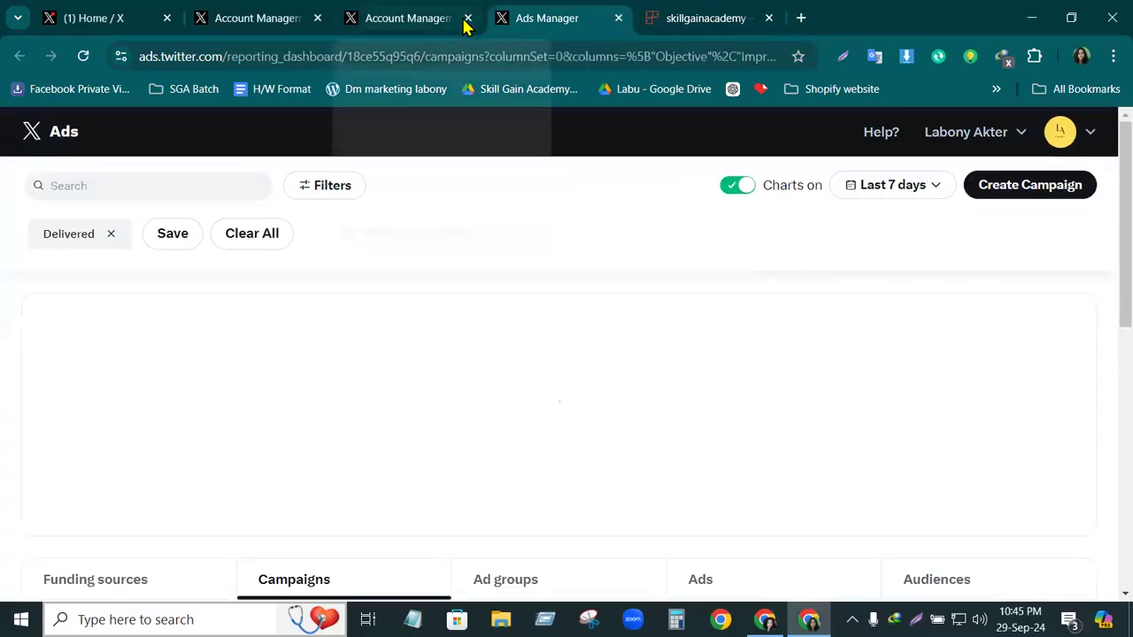
pyautogui.click(420, 18)
pyautogui.click(282, 20)
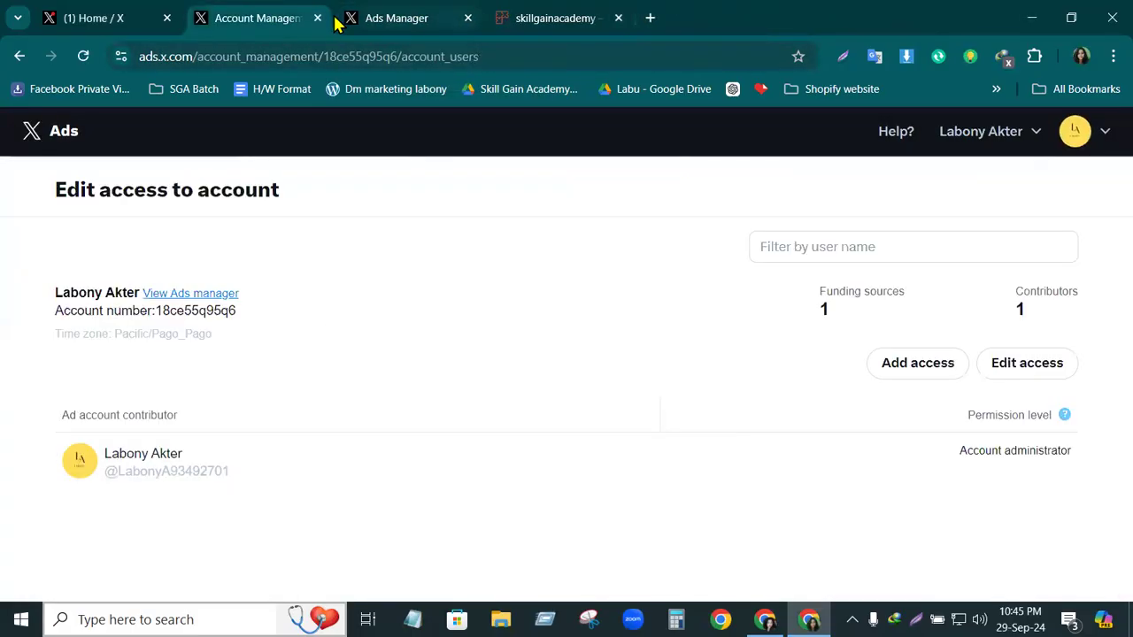
pyautogui.click(317, 17)
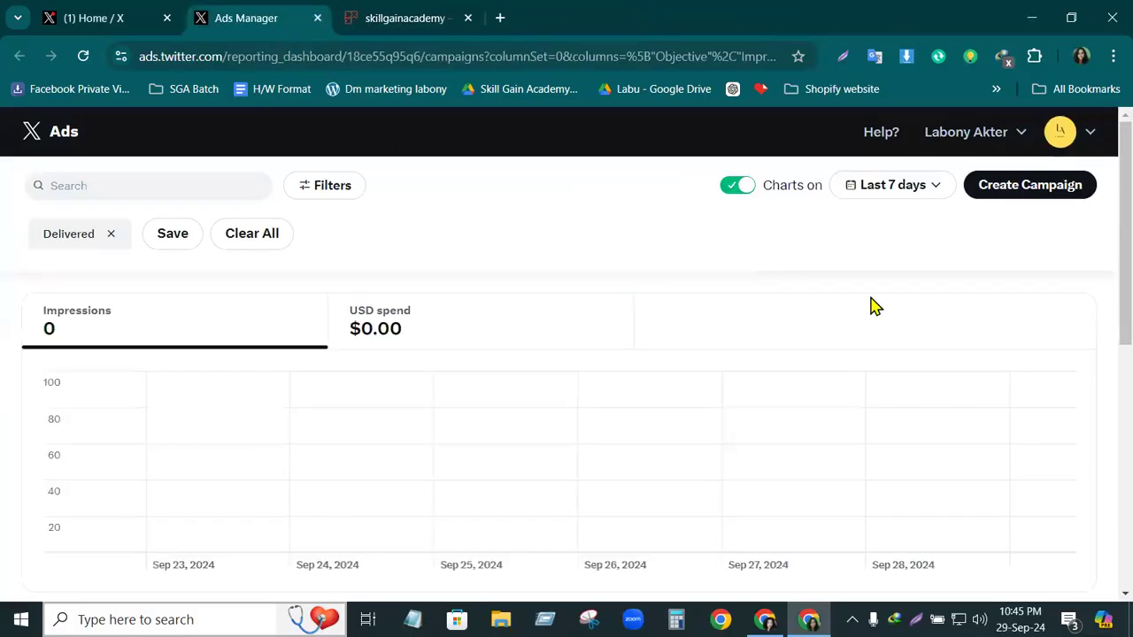
# - Create a new campaign with the Sales objective and proceed to its campaign details
pyautogui.click(1033, 187)
pyautogui.click(837, 482)
pyautogui.click(896, 537)
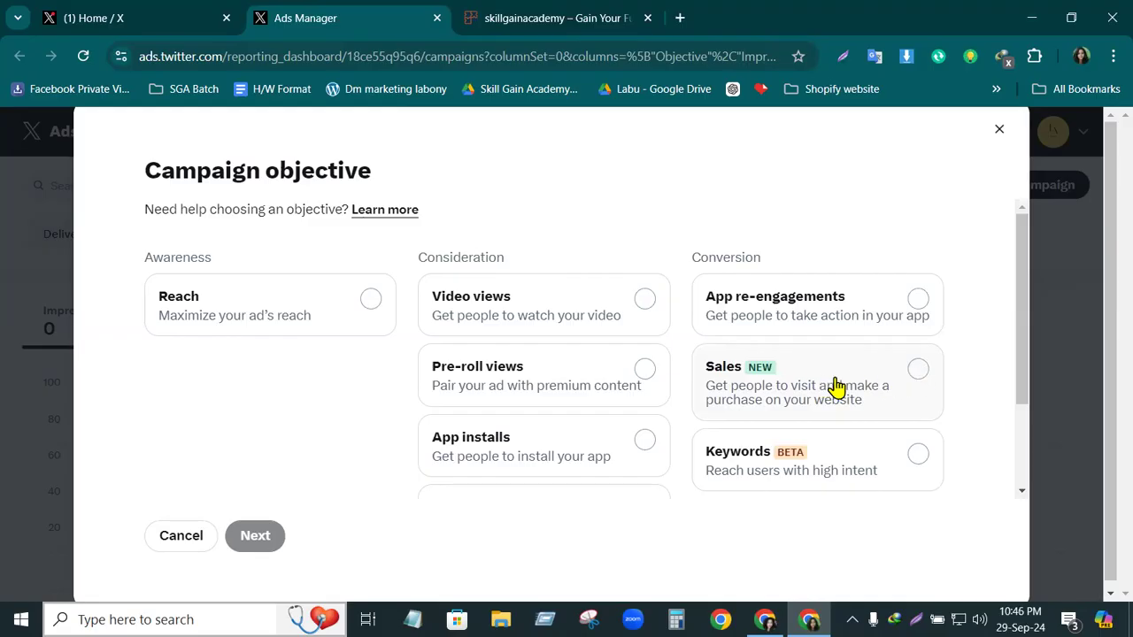
pyautogui.click(917, 375)
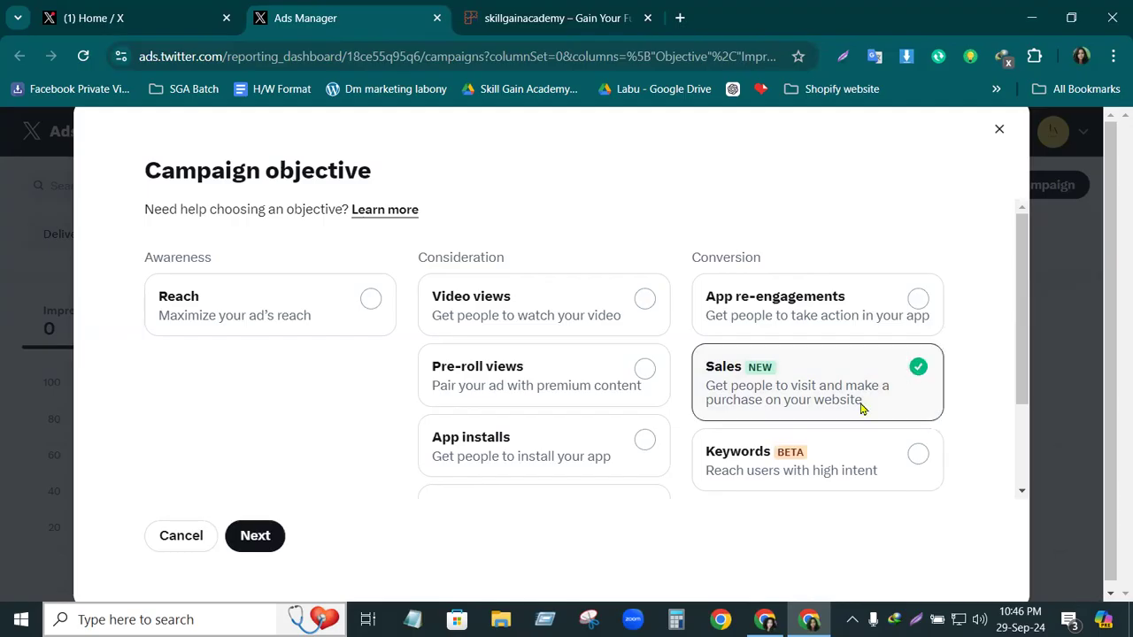
pyautogui.click(256, 537)
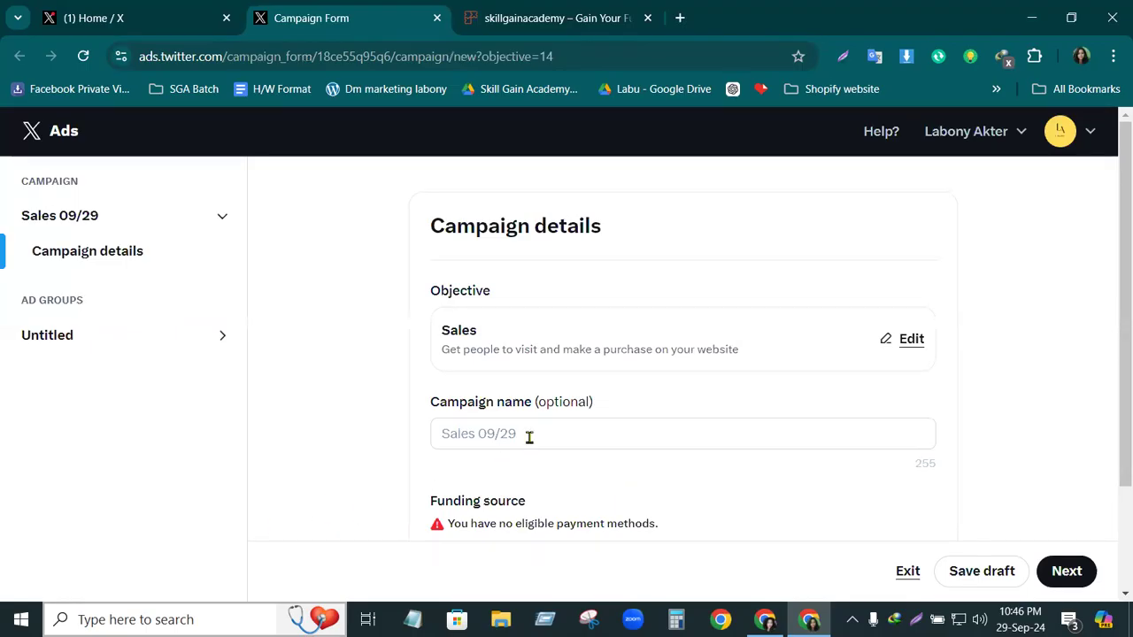
# - Name the campaign "Sales ads Campaign" and continue to the ad group details without adding a payment method
pyautogui.click(530, 432)
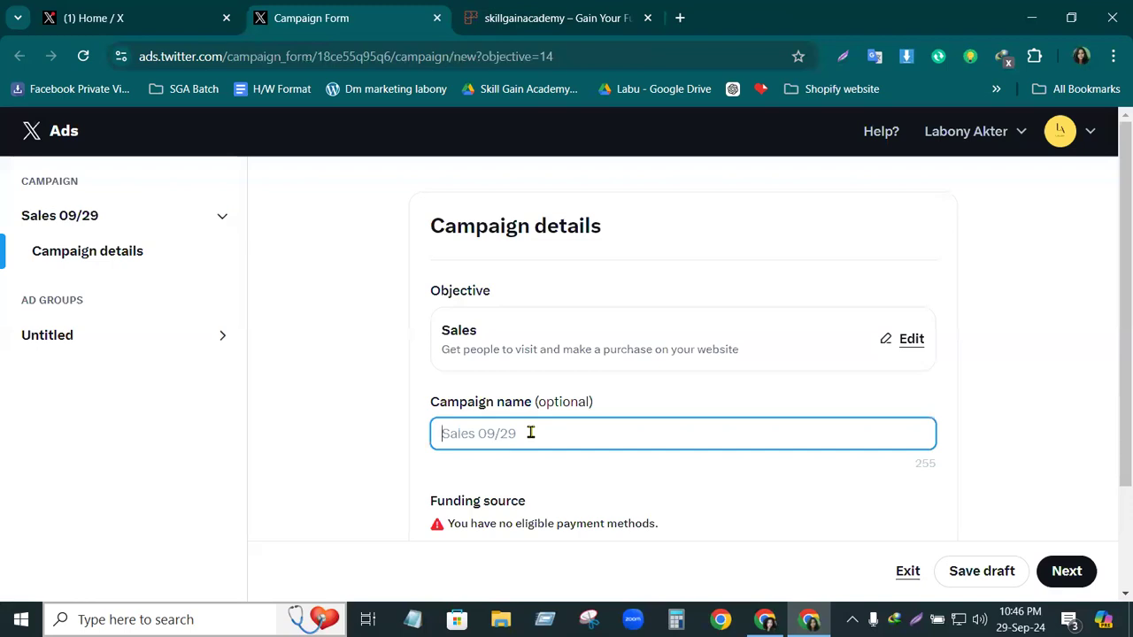
pyautogui.write('Sales ads Campaign')
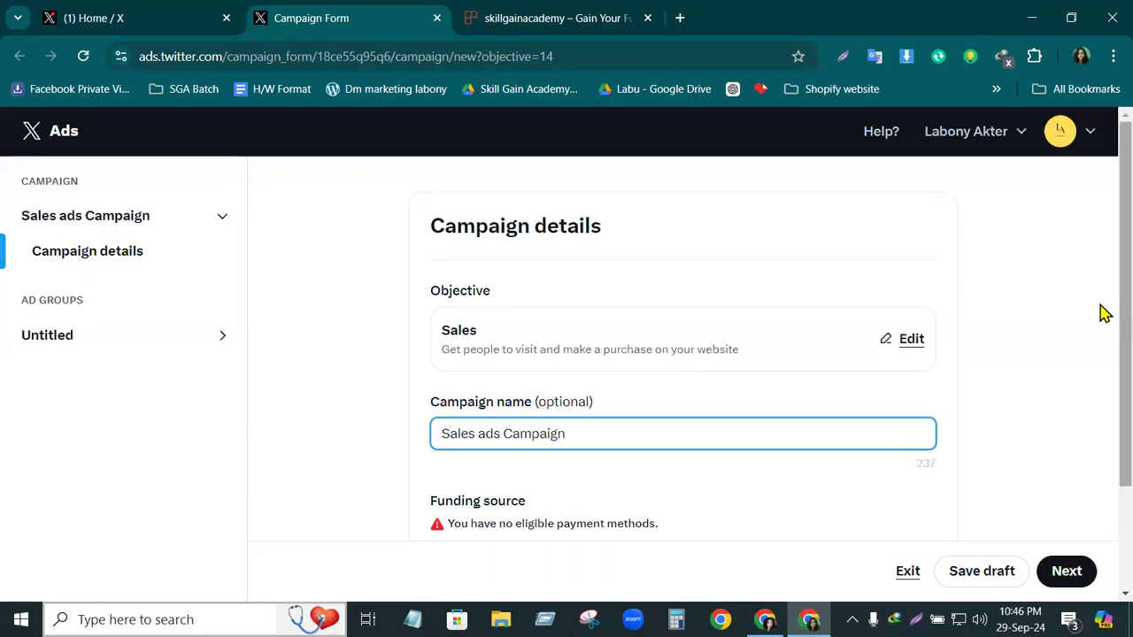
pyautogui.scroll(-1, 1105, 354)
pyautogui.scroll(-2, 1105, 356)
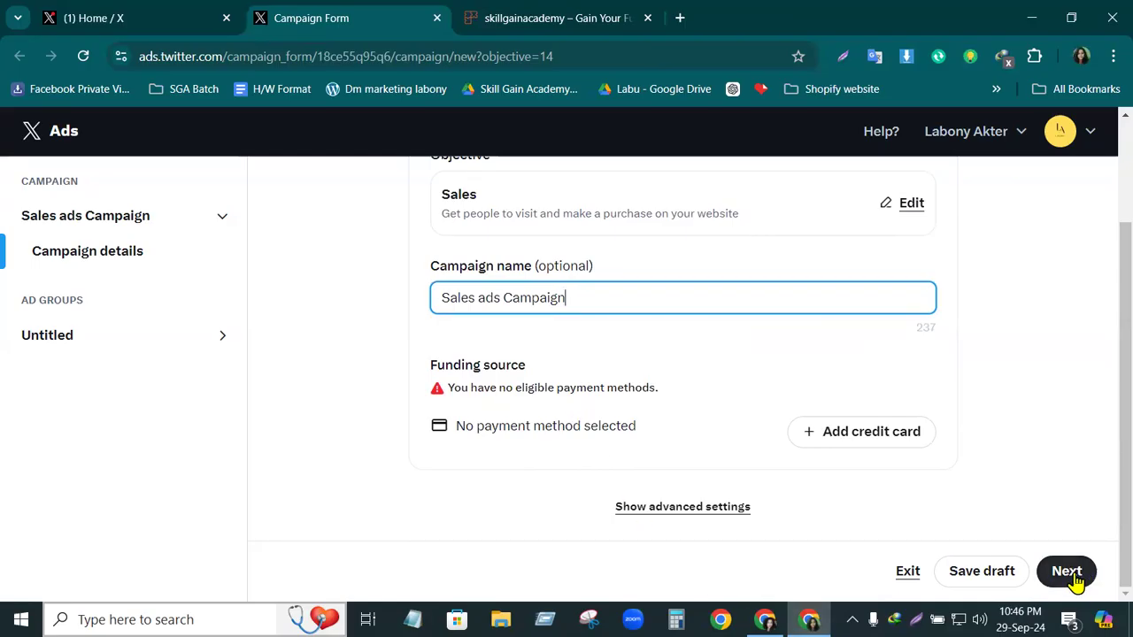
pyautogui.scroll(2, 903, 465)
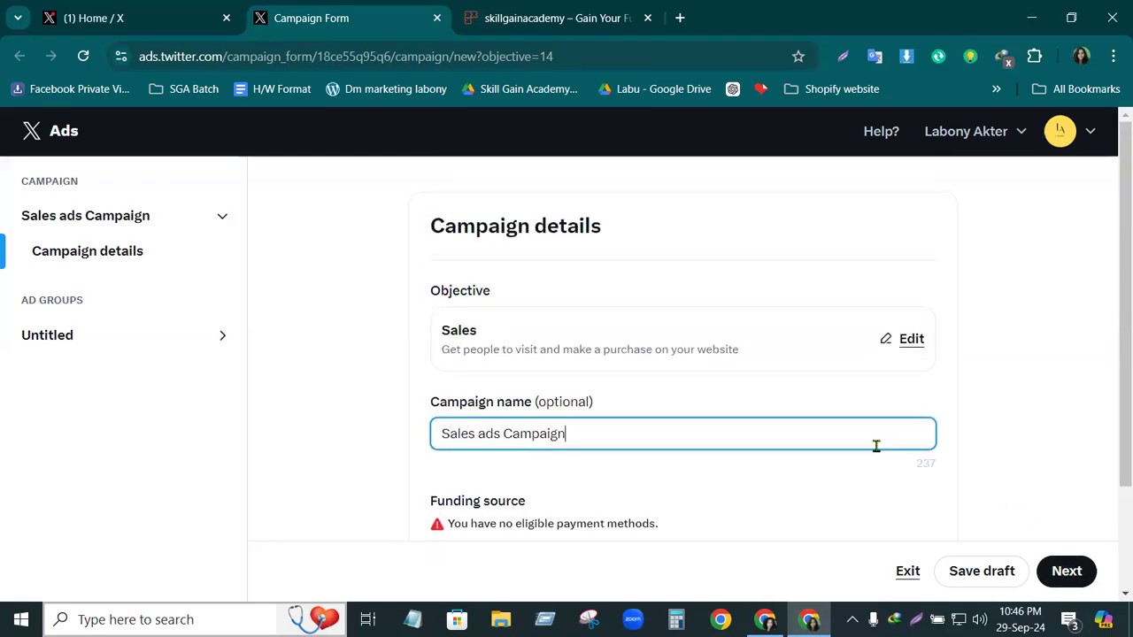
pyautogui.scroll(-2, 872, 448)
pyautogui.click(1066, 571)
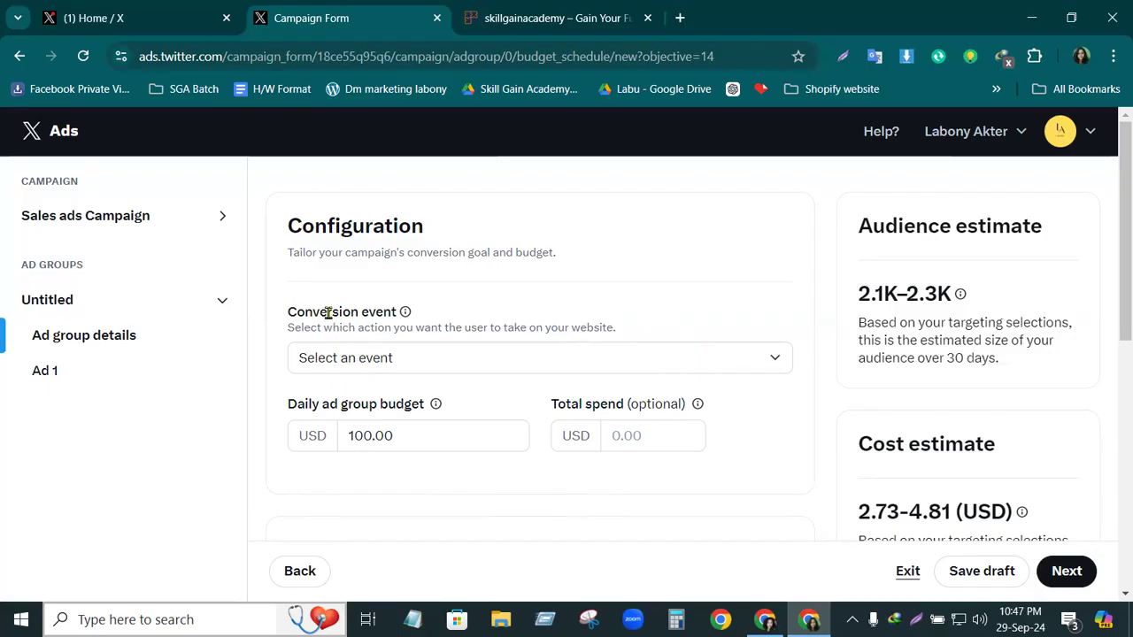
# - Start a new conversion event, name it "Pixel setup", and review its event type and attribution window settings
pyautogui.click(778, 365)
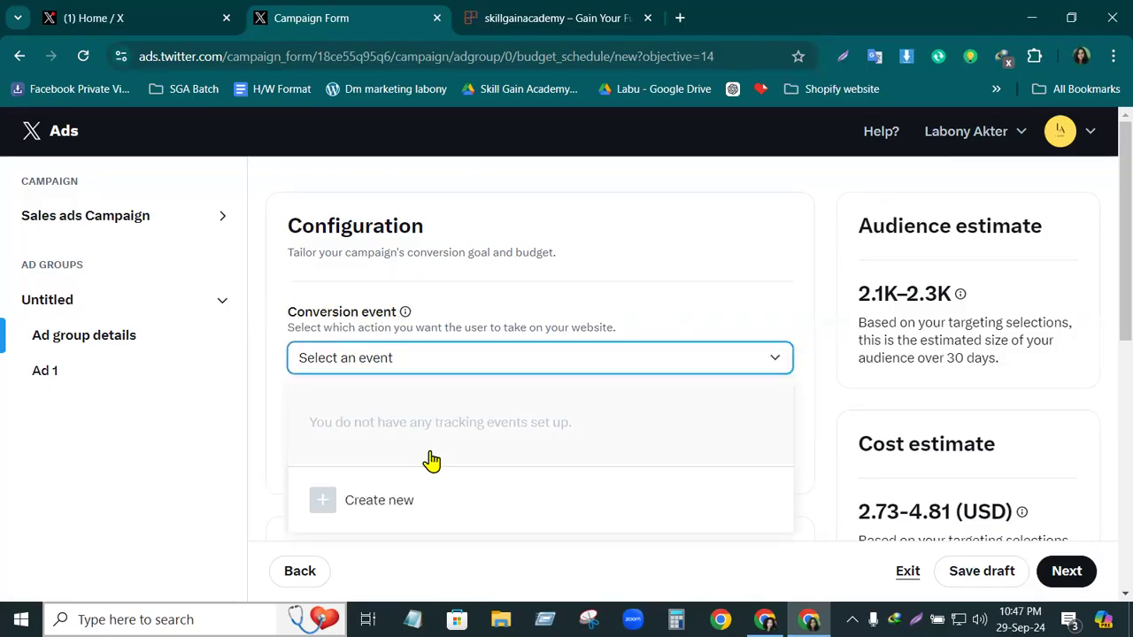
pyautogui.click(379, 501)
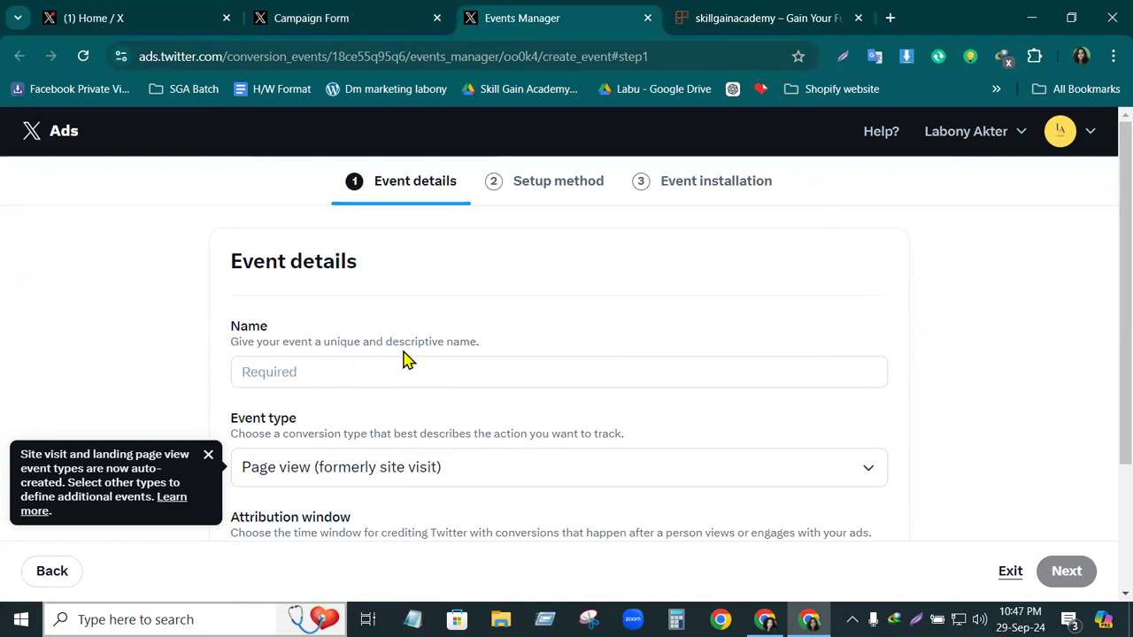
pyautogui.click(331, 379)
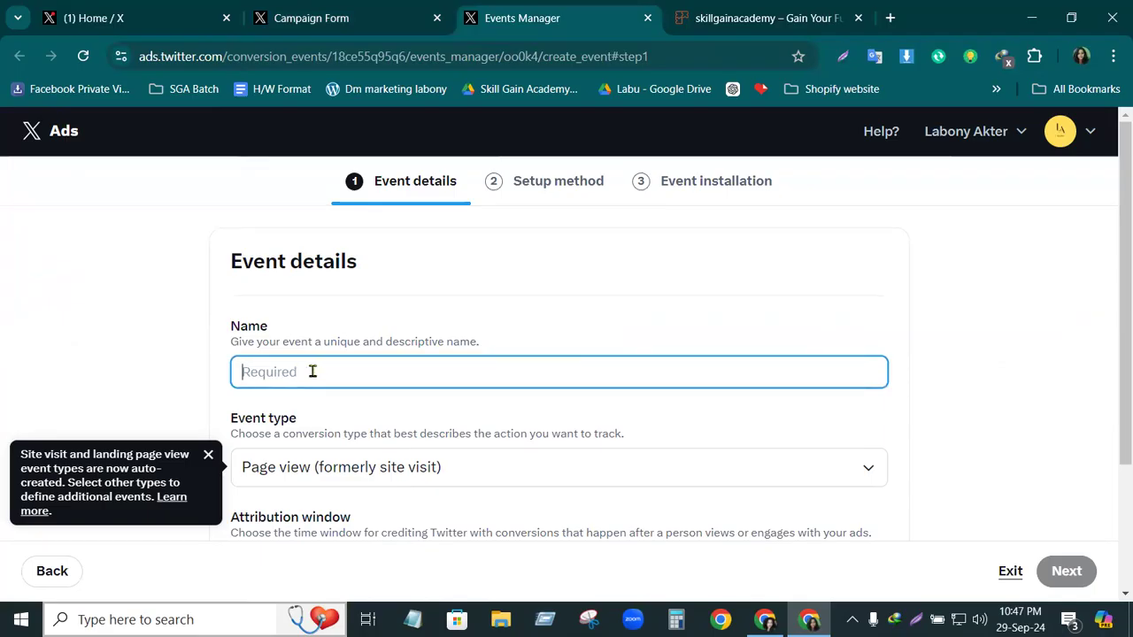
pyautogui.write('Pixel setup')
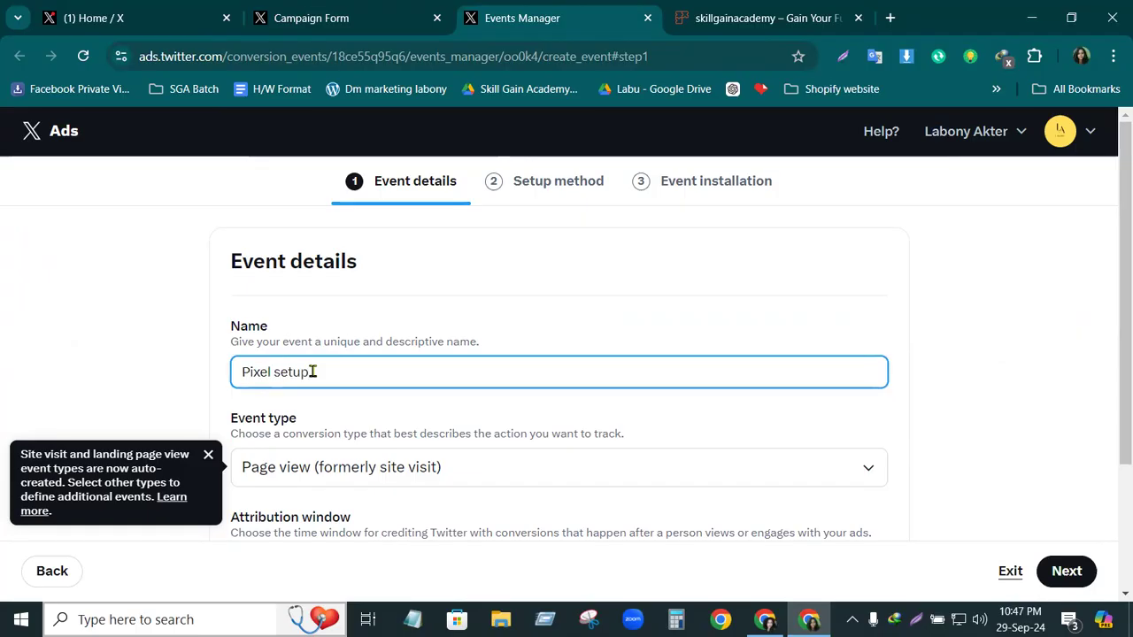
pyautogui.moveTo(1113, 319); pyautogui.dragTo(1114, 371)
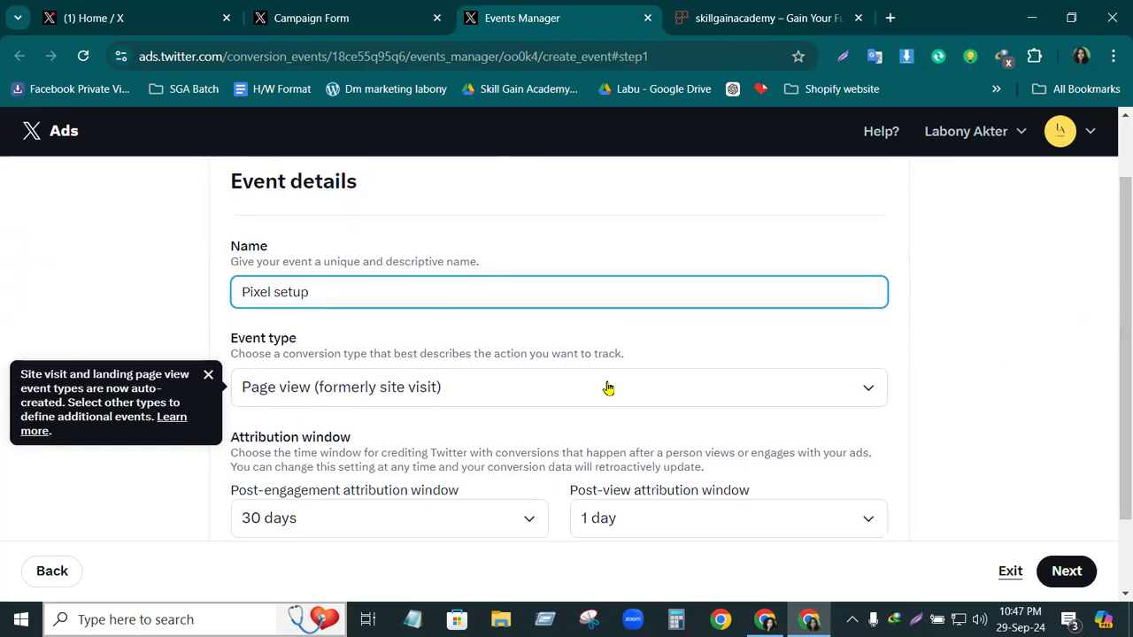
pyautogui.click(208, 375)
pyautogui.scroll(-1, 501, 443)
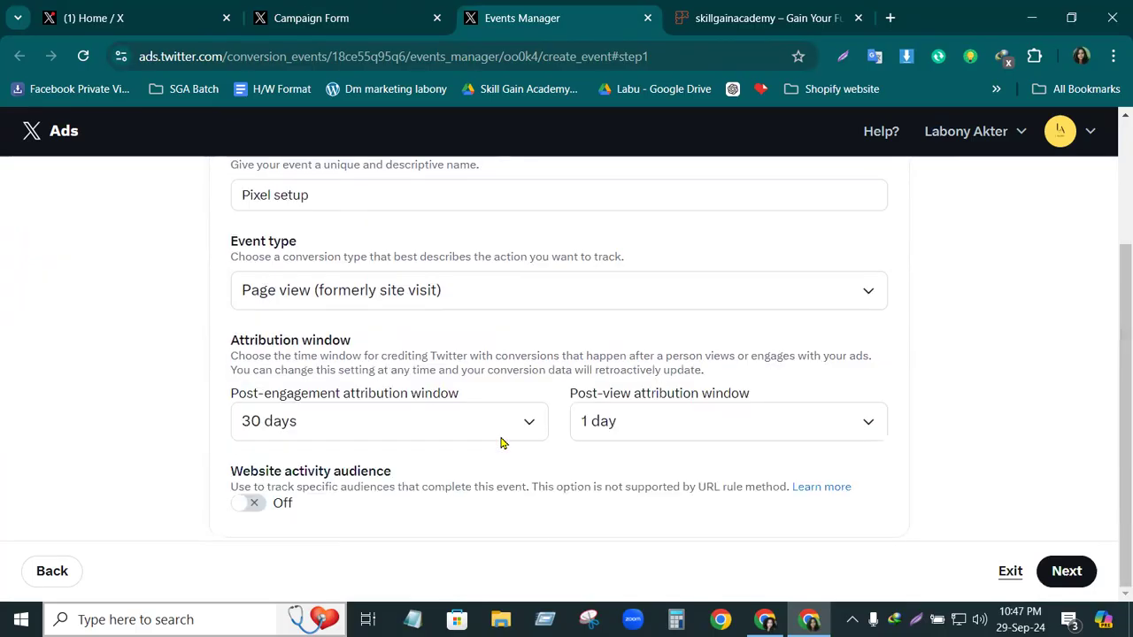
pyautogui.scroll(2, 500, 442)
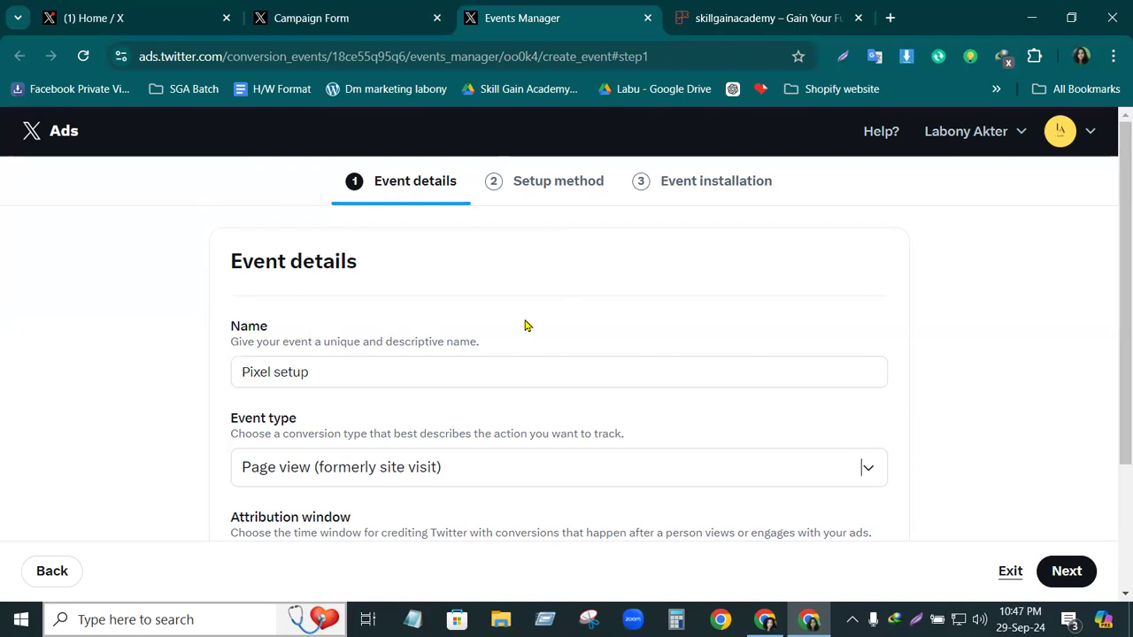
pyautogui.scroll(-2, 372, 297)
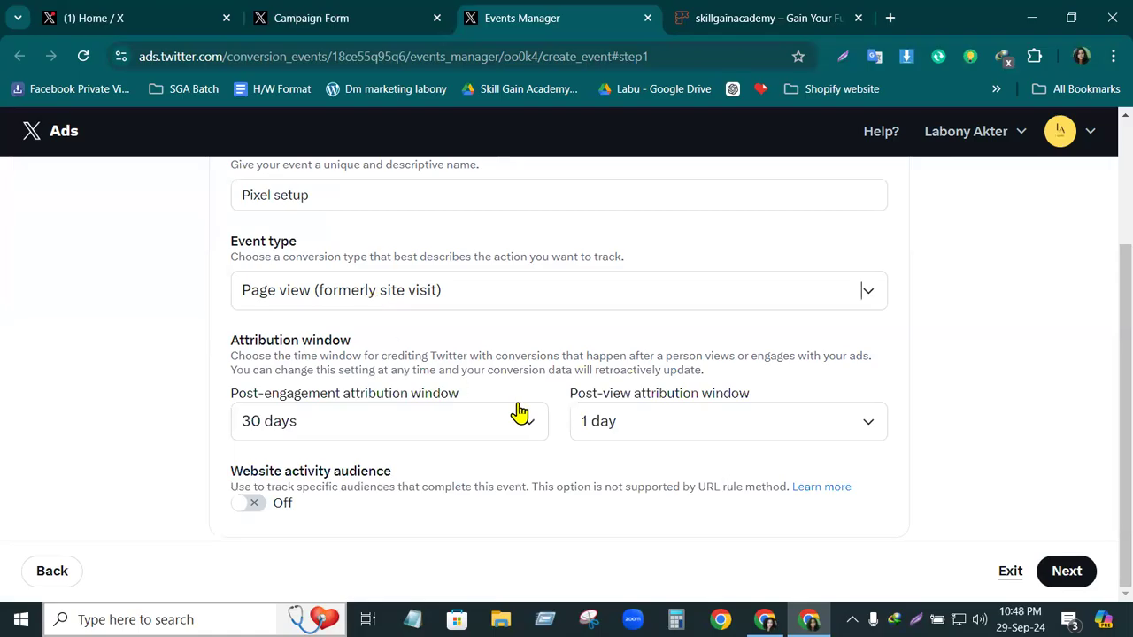
pyautogui.scroll(2, 520, 406)
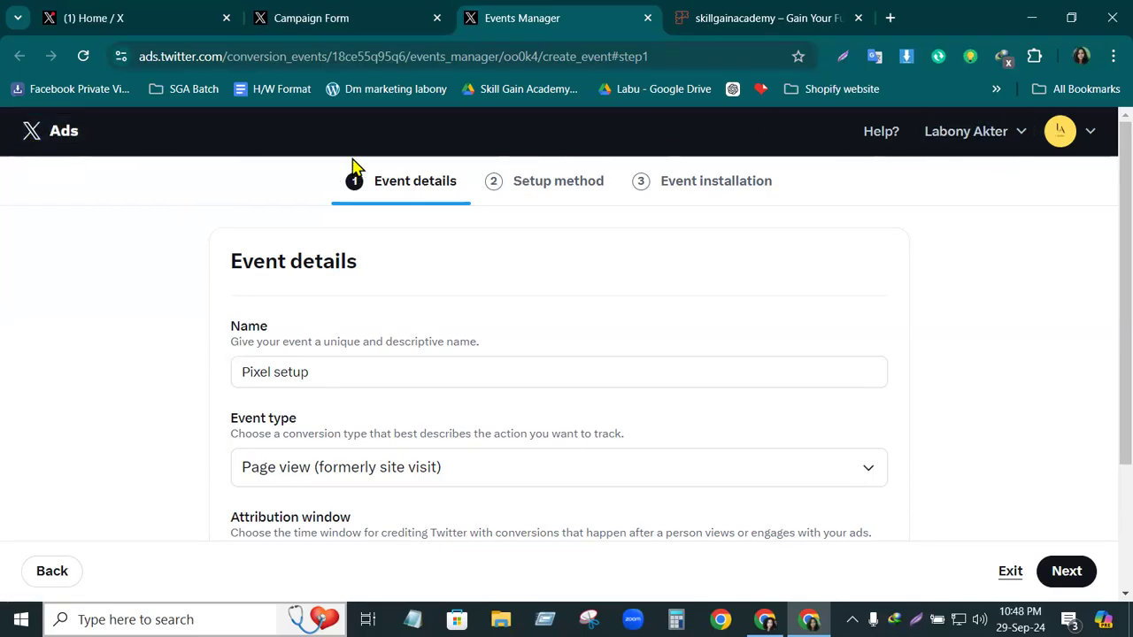
# - Return to the campaign form and check which conversion events are available for the ad group
pyautogui.click(323, 25)
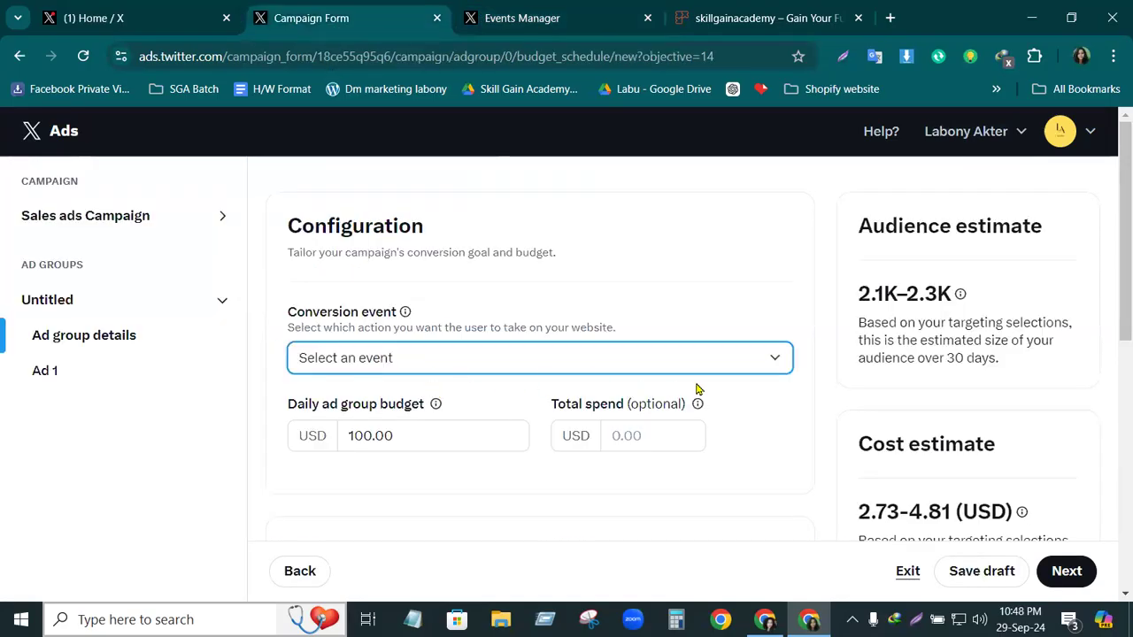
pyautogui.click(776, 362)
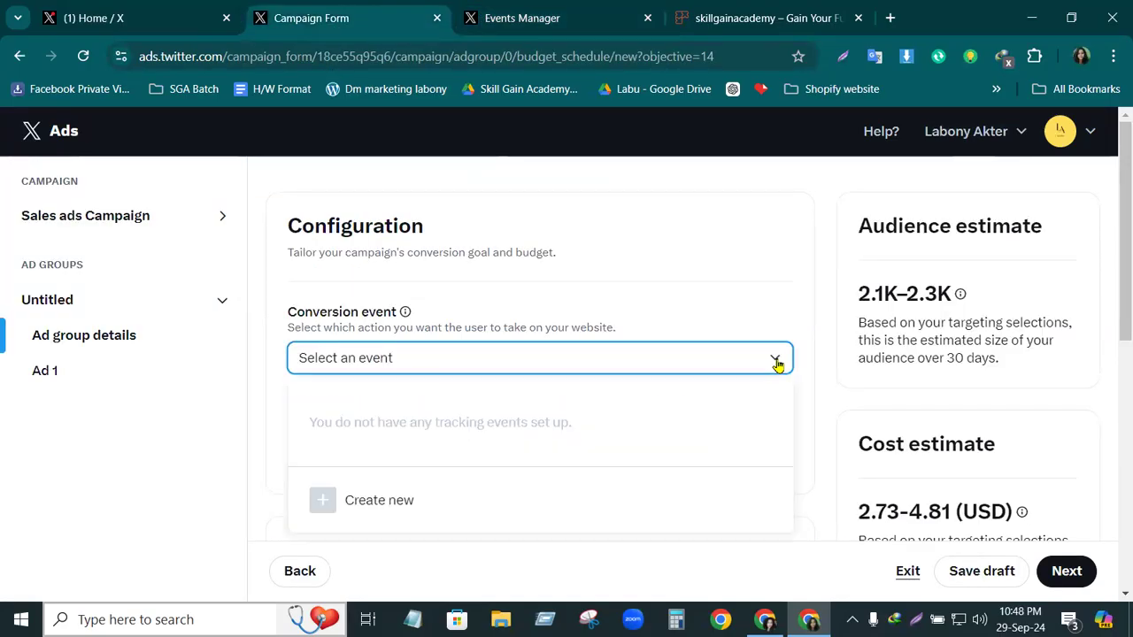
pyautogui.click(706, 270)
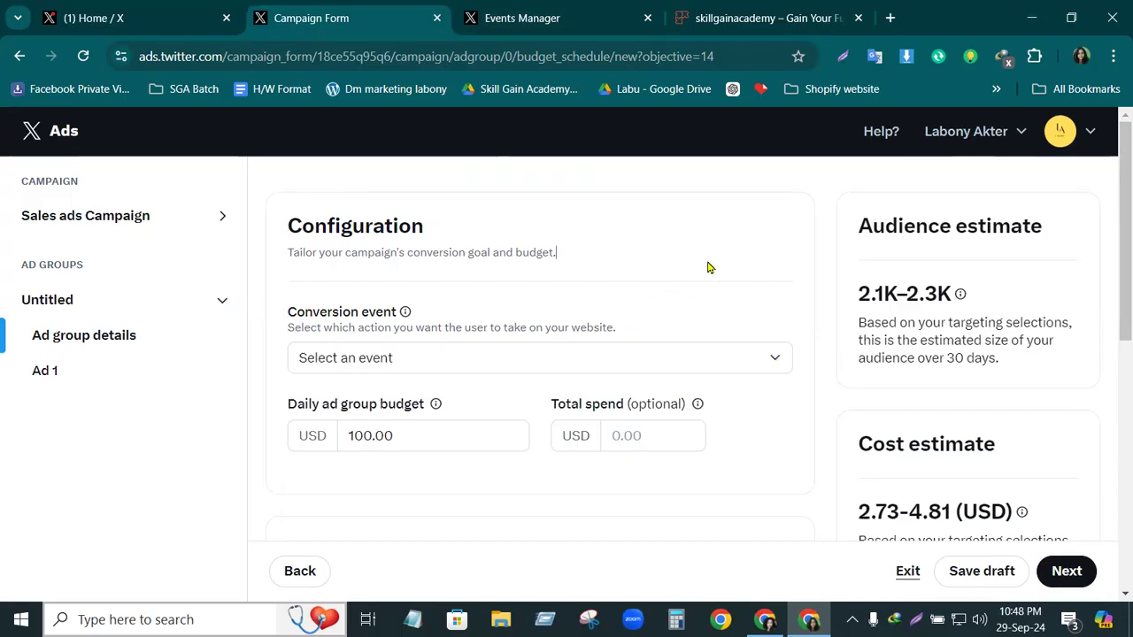
# - Review the ad group's daily budget, gender, age and location targeting, and continue to the Ad 1 details
pyautogui.scroll(-5, 506, 431)
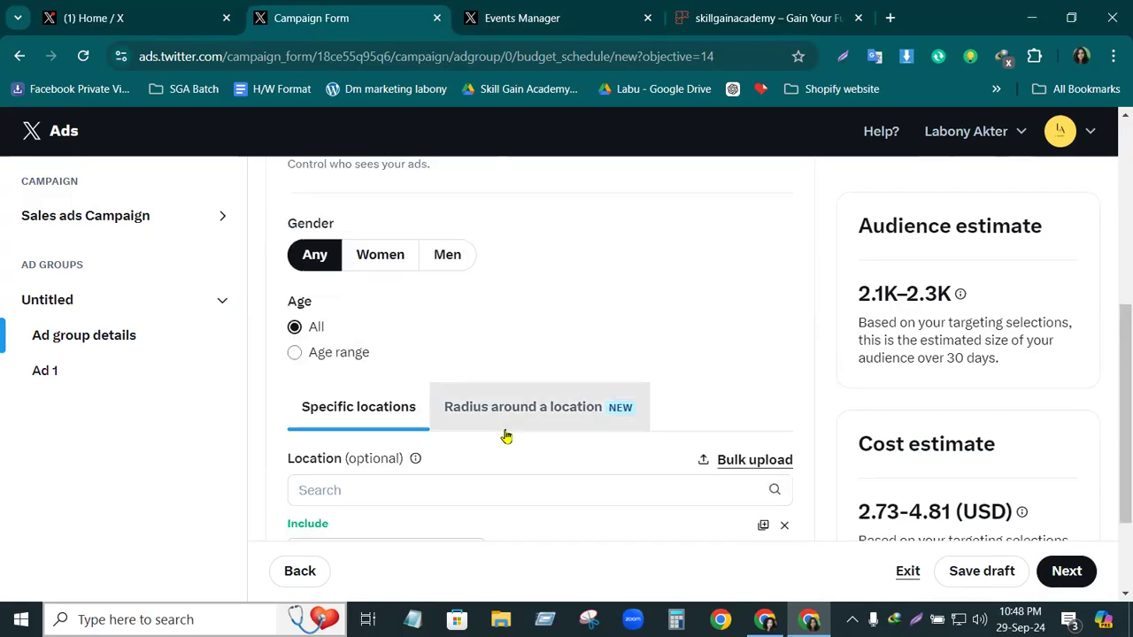
pyautogui.scroll(-2, 505, 435)
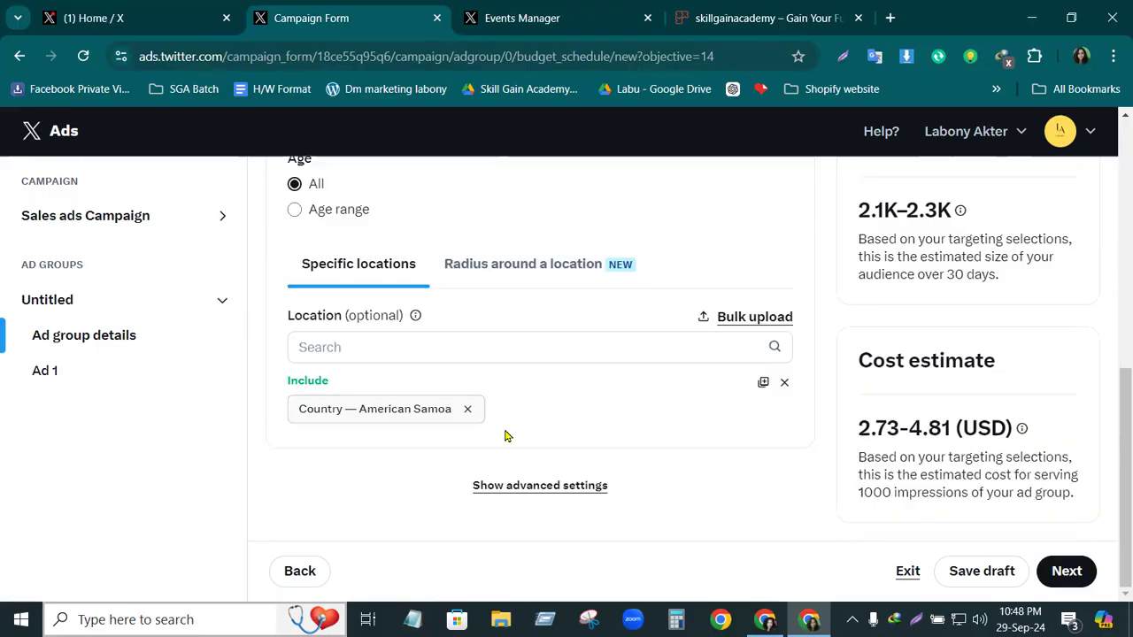
pyautogui.scroll(4, 504, 436)
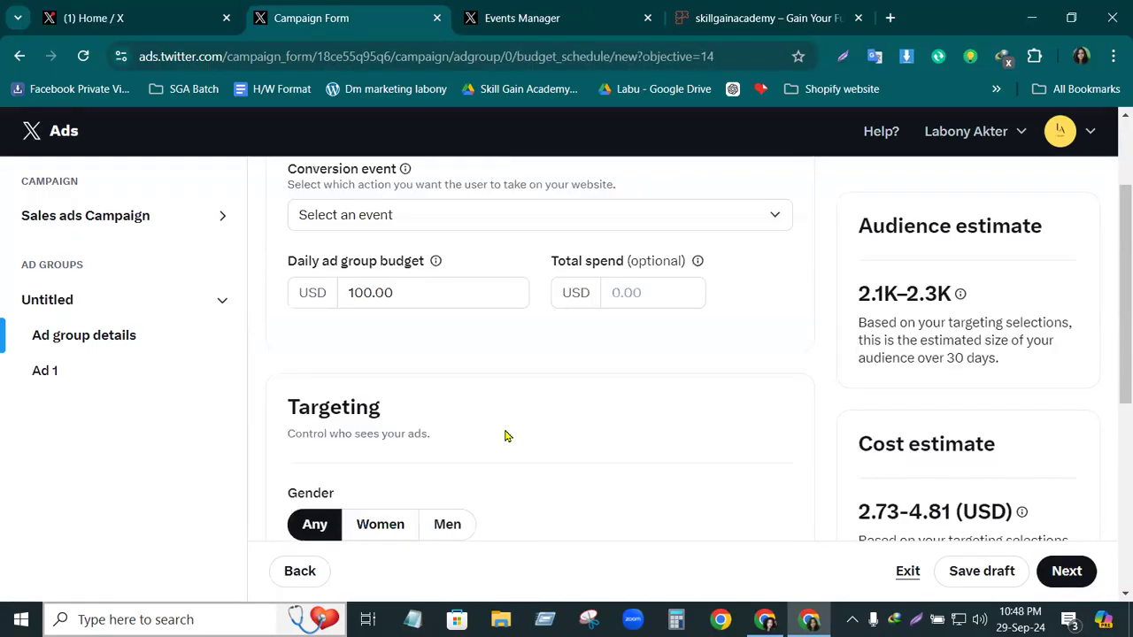
pyautogui.scroll(2, 504, 435)
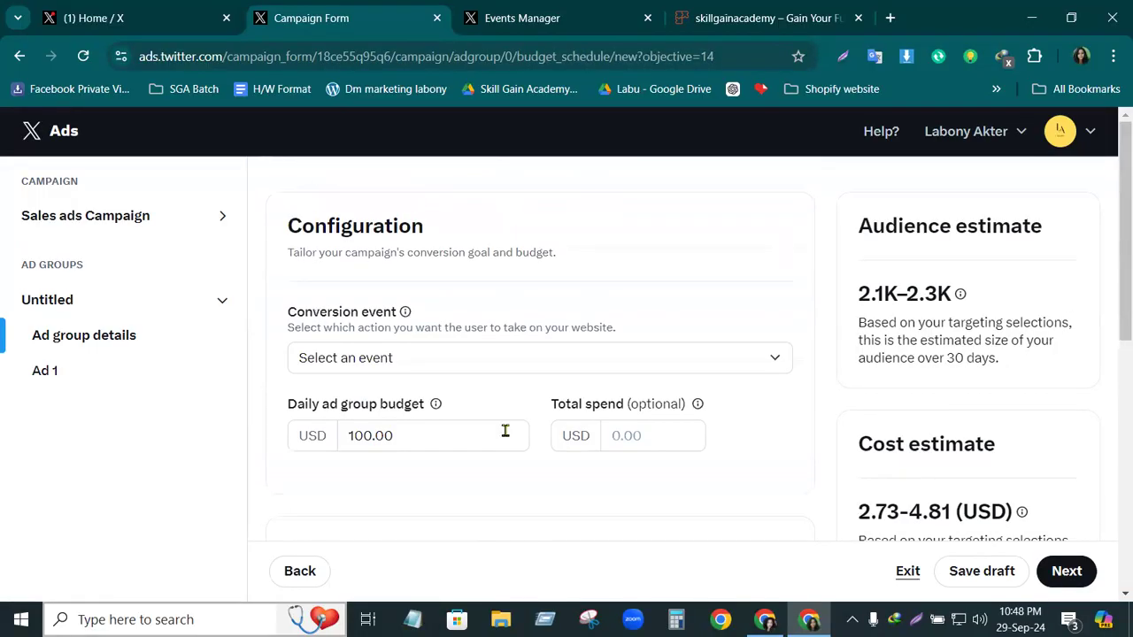
pyautogui.scroll(-6, 504, 434)
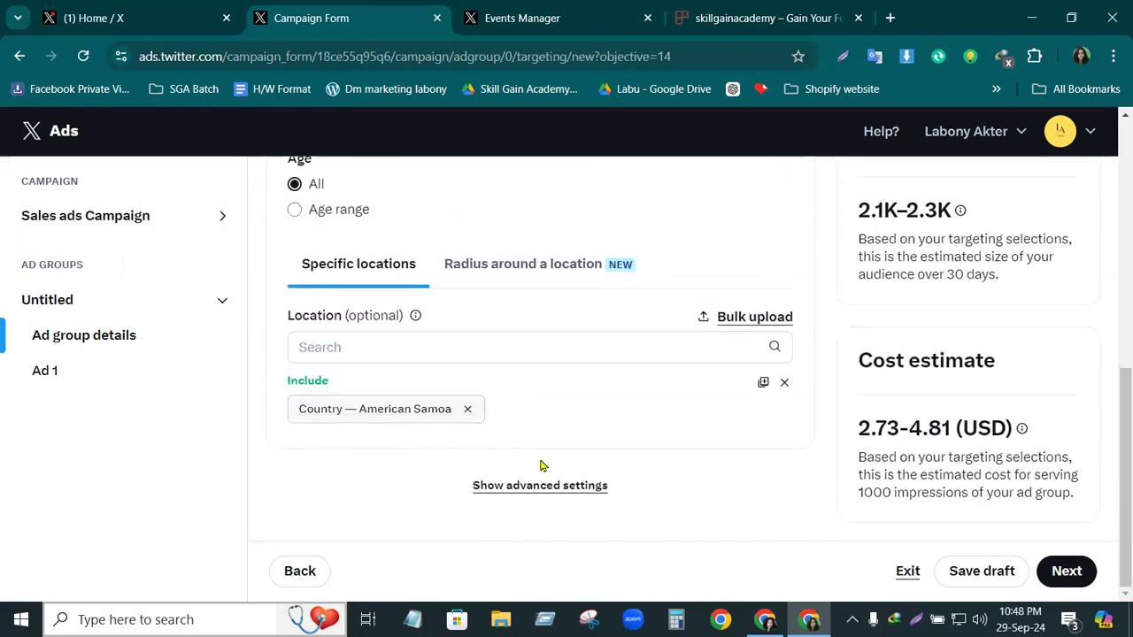
pyautogui.scroll(3, 537, 465)
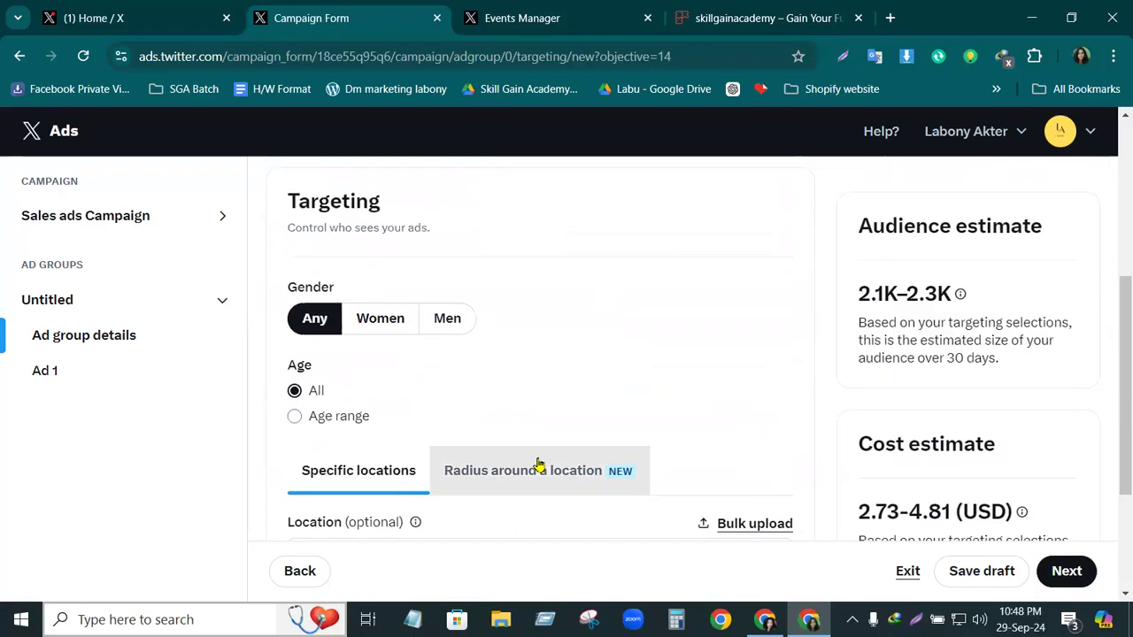
pyautogui.scroll(5, 537, 466)
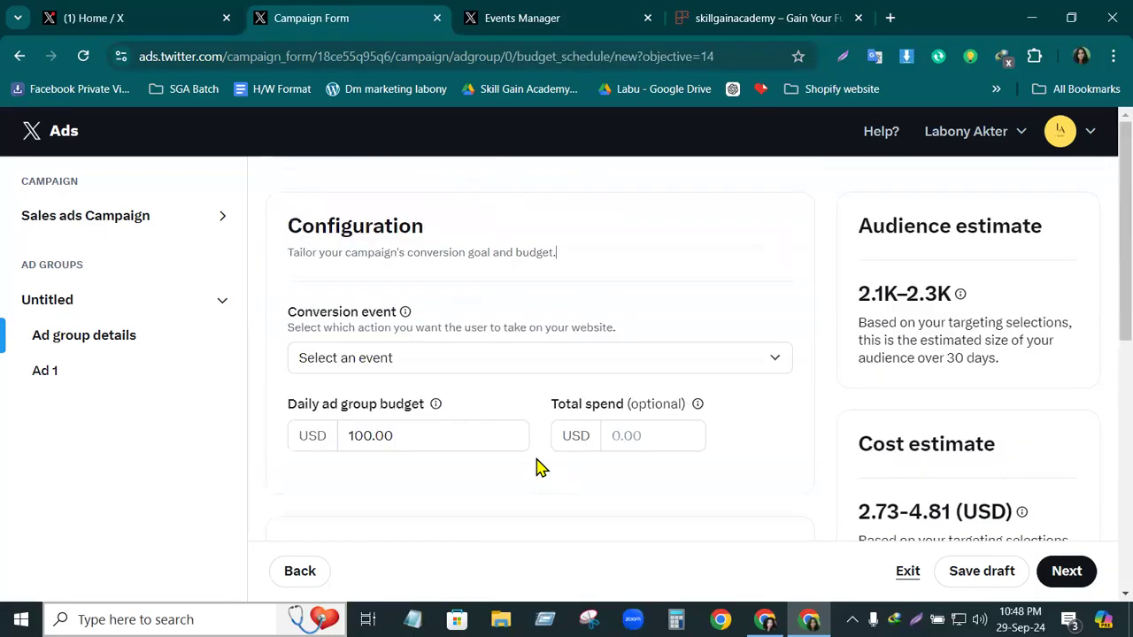
pyautogui.scroll(-5, 602, 469)
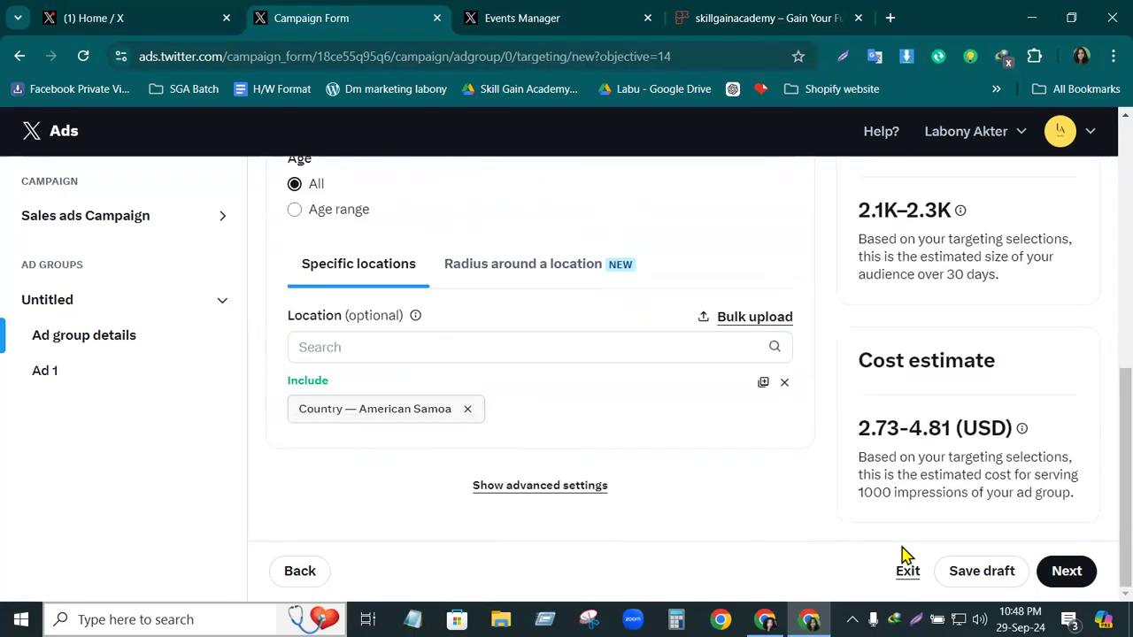
pyautogui.click(1071, 574)
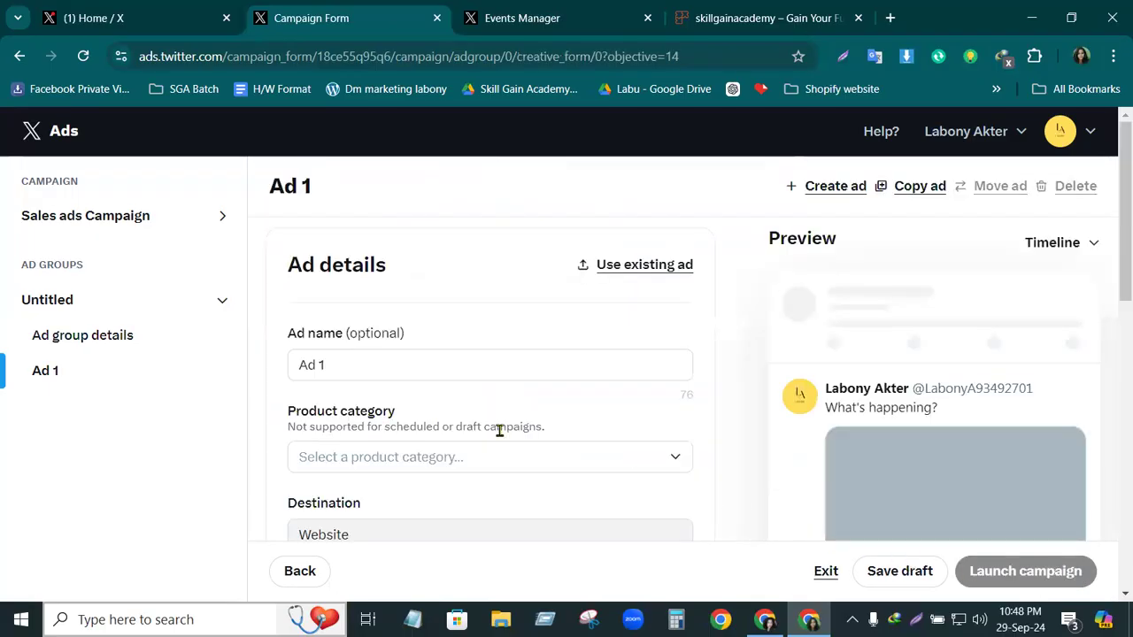
# - Leave the Ad 1 form for the ad group details and start creating a new conversion event
pyautogui.scroll(-5, 500, 430)
pyautogui.scroll(-5, 499, 437)
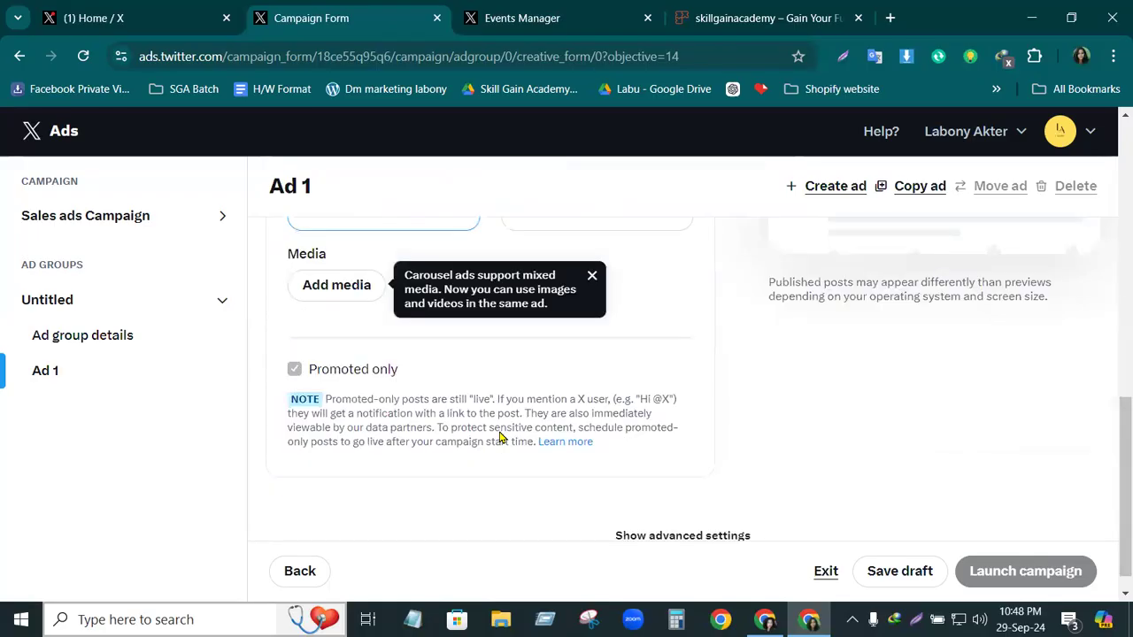
pyautogui.scroll(8, 499, 437)
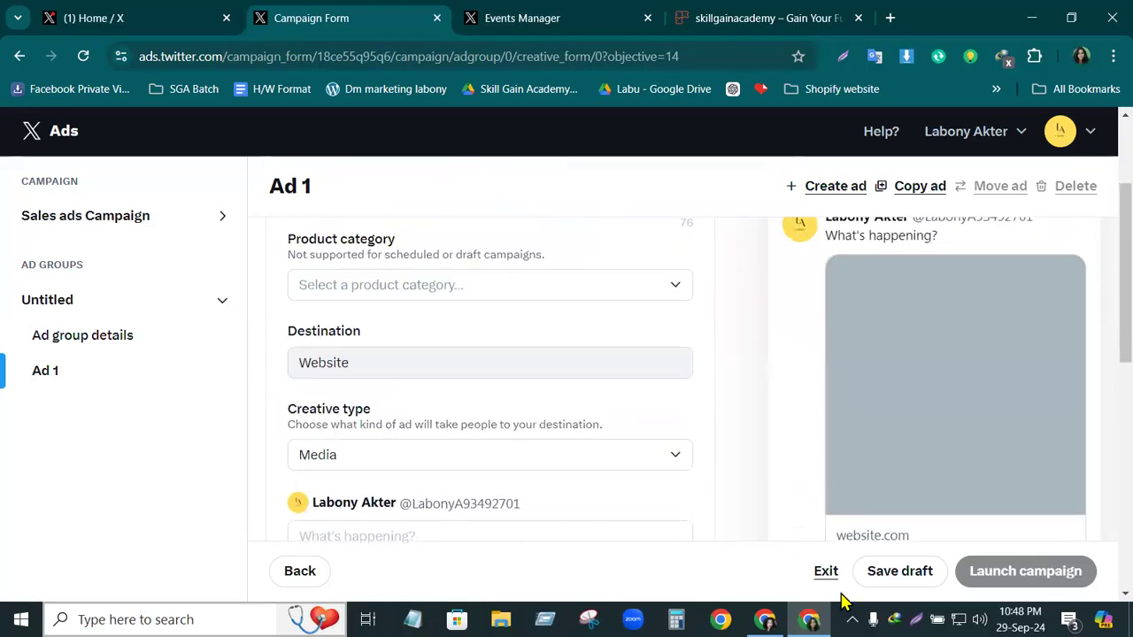
pyautogui.click(299, 574)
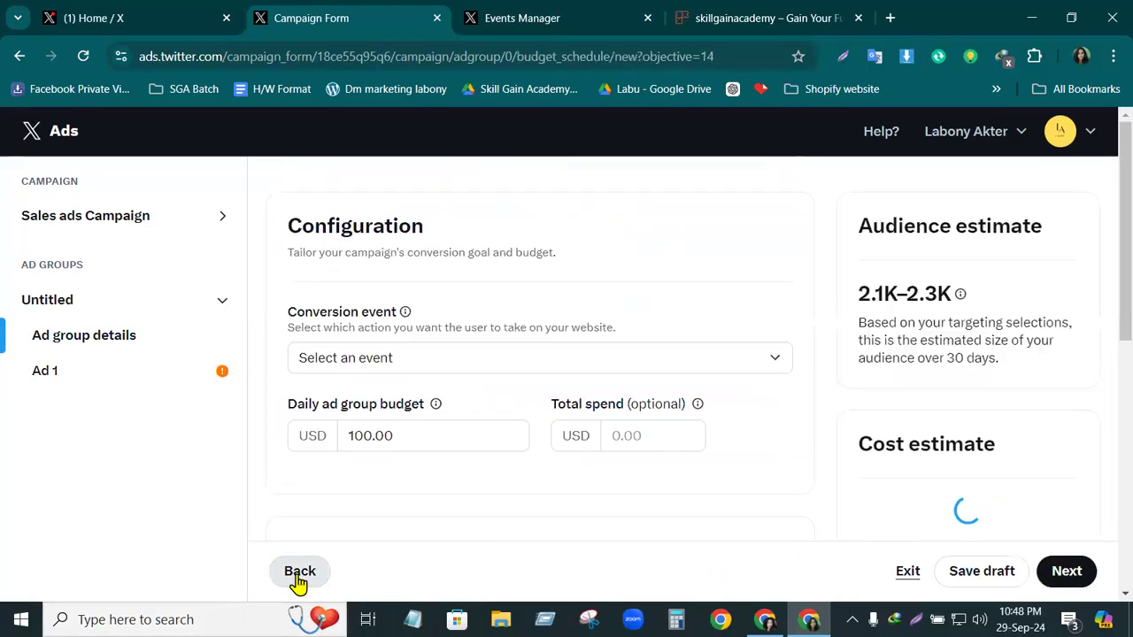
pyautogui.click(770, 359)
pyautogui.click(397, 501)
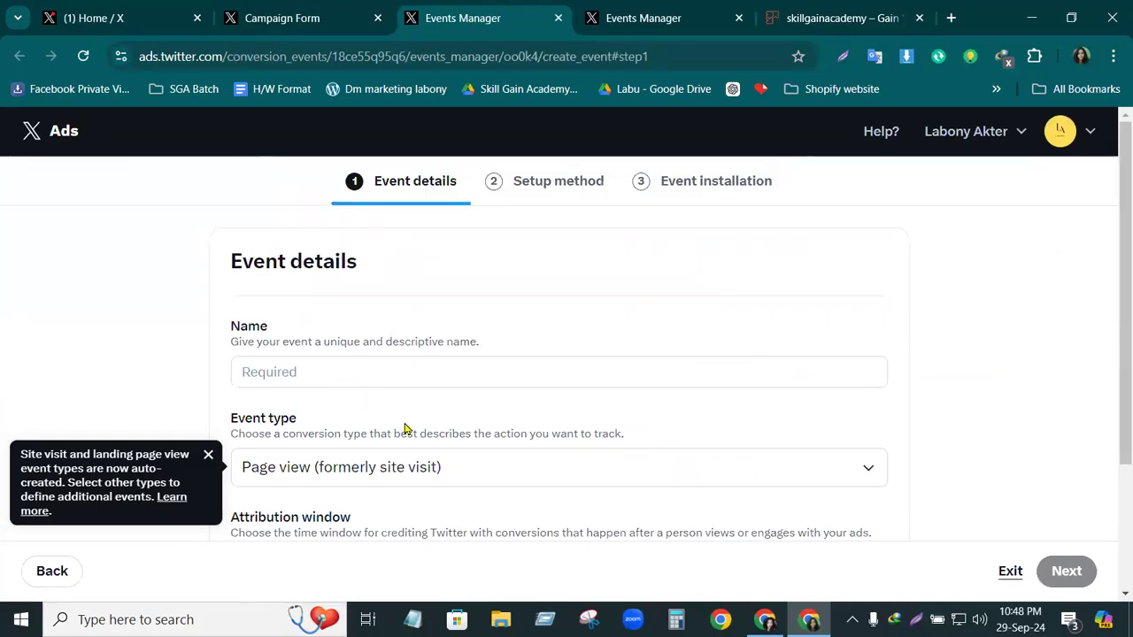
# - Dismiss the event type tip and name the conversion event "Pixel Setup"
pyautogui.scroll(-3, 423, 428)
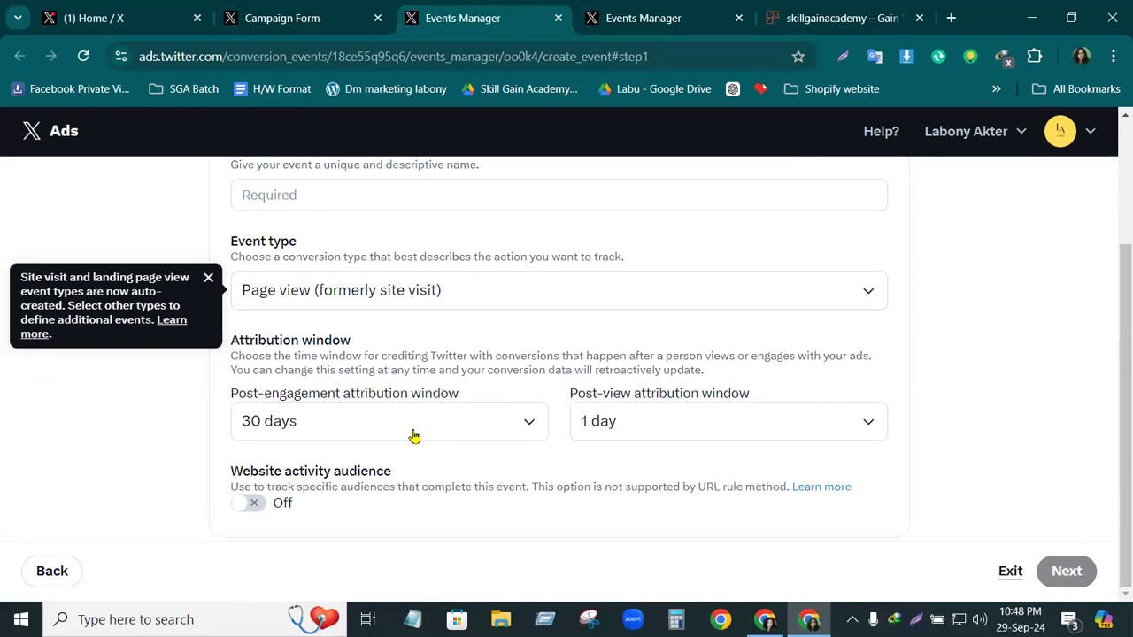
pyautogui.click(209, 278)
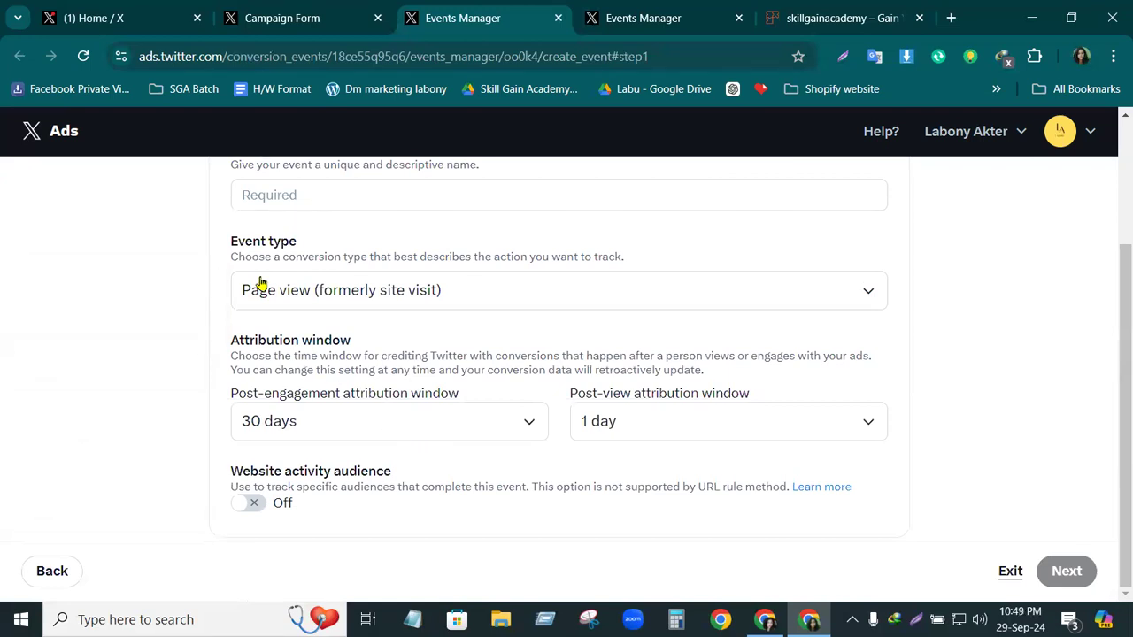
pyautogui.scroll(3, 551, 348)
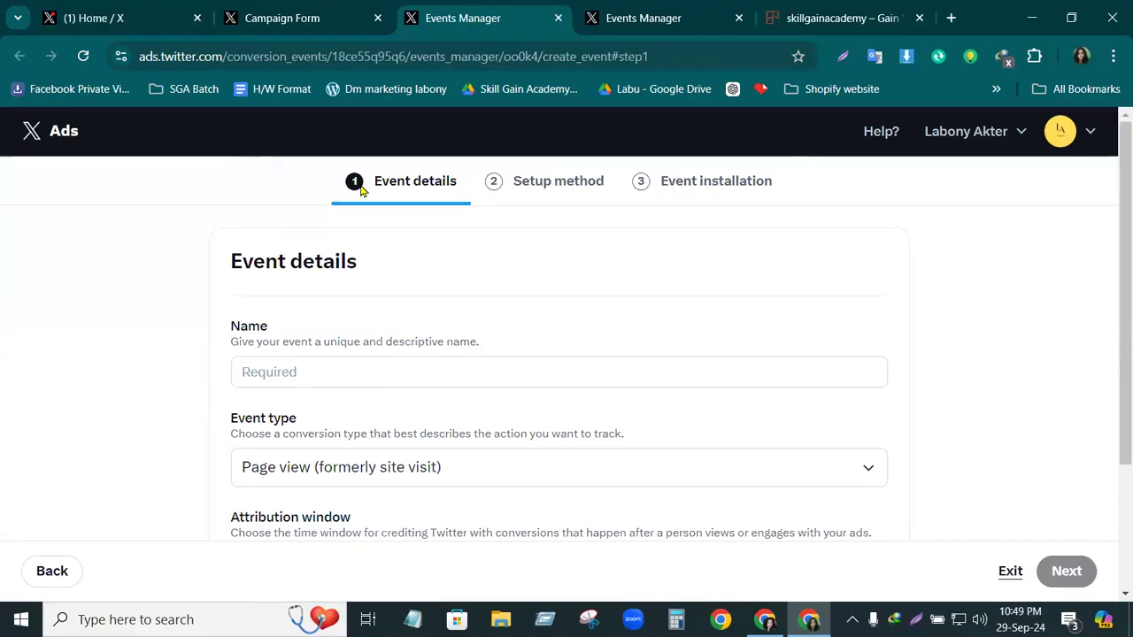
pyautogui.click(308, 371)
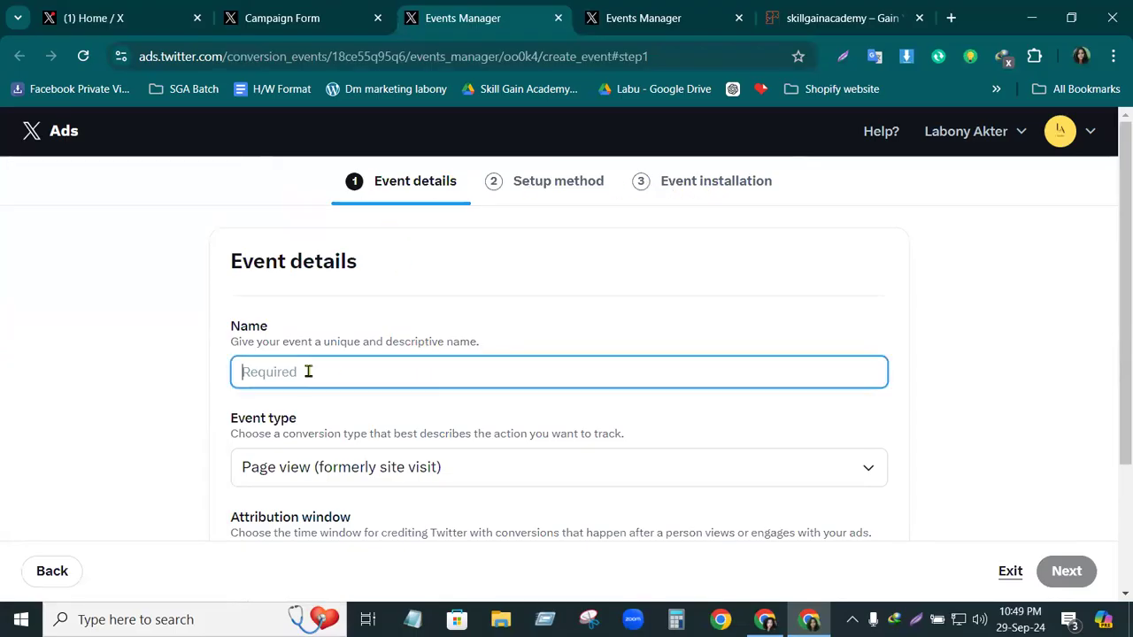
pyautogui.write('Pixel  Setup')
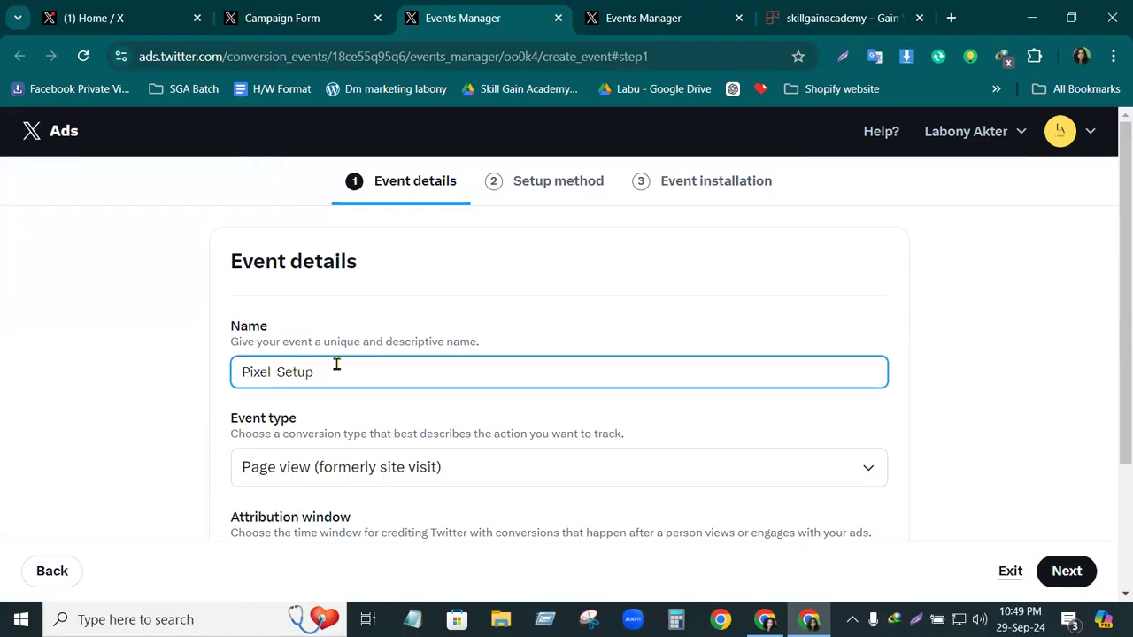
# - Choose Page view (formerly site visit) as the event type and 1 day as the post-view attribution window
pyautogui.scroll(-2, 1103, 390)
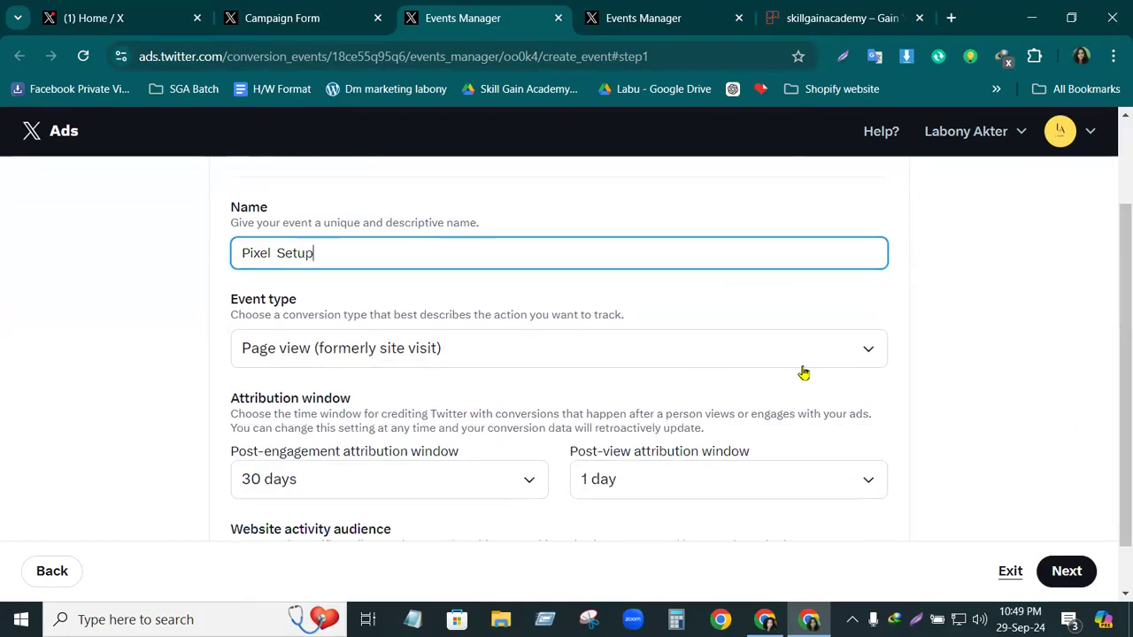
pyautogui.click(868, 353)
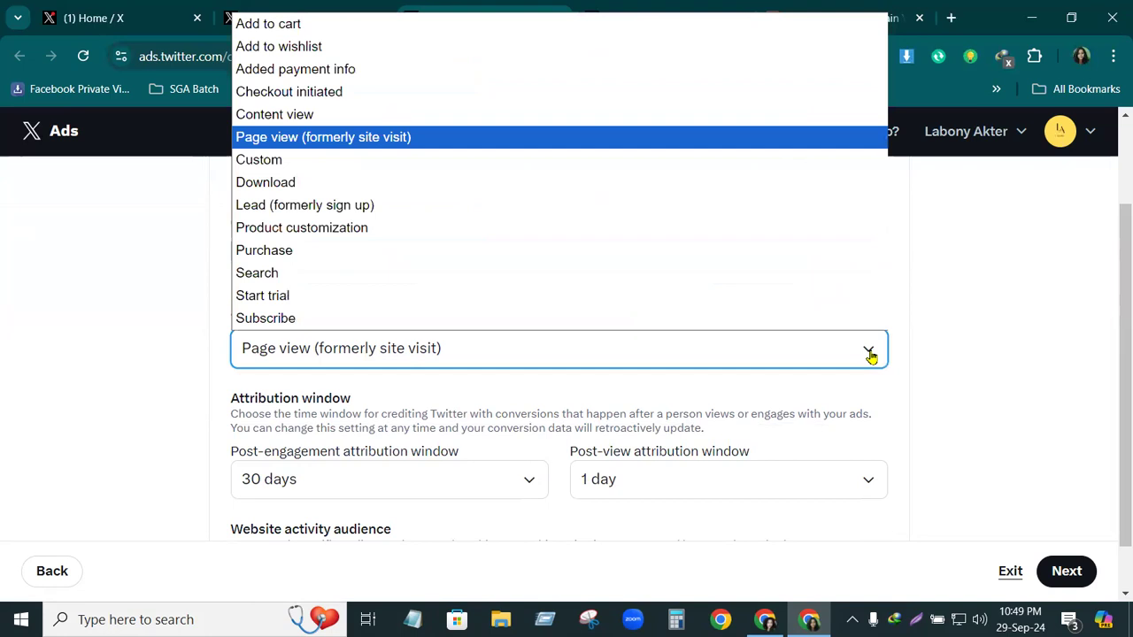
pyautogui.click(403, 354)
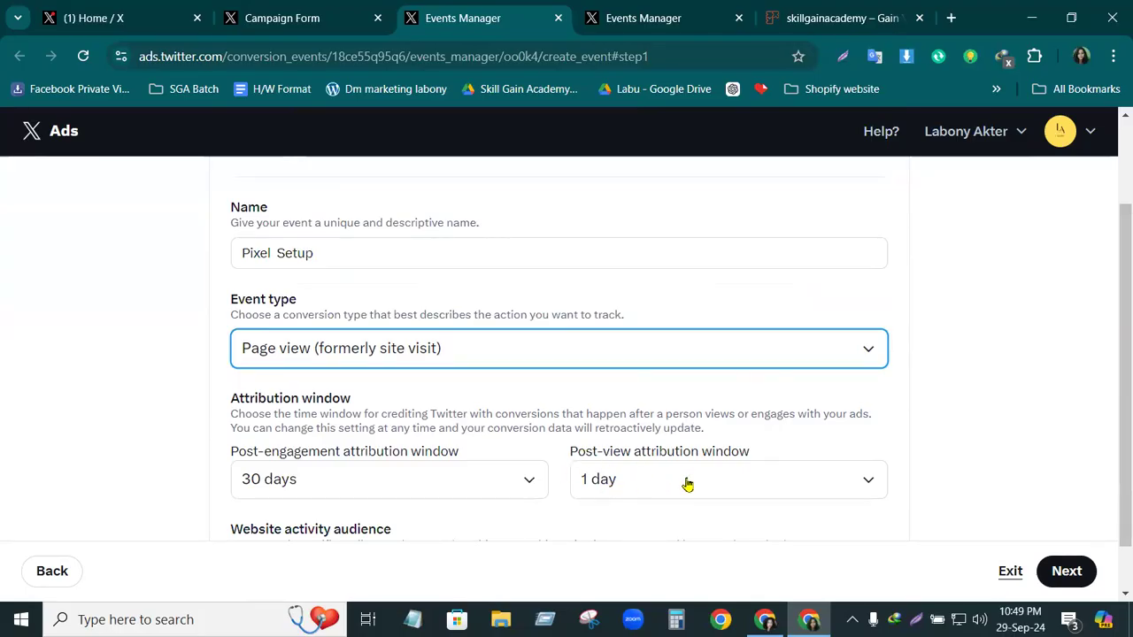
pyautogui.click(868, 484)
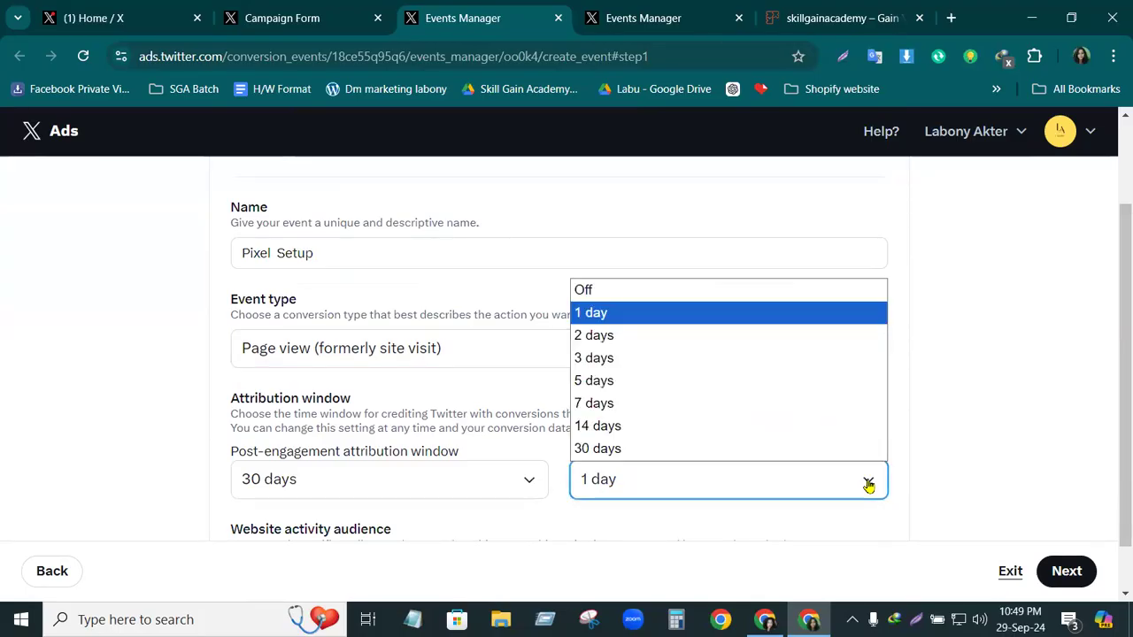
pyautogui.click(590, 316)
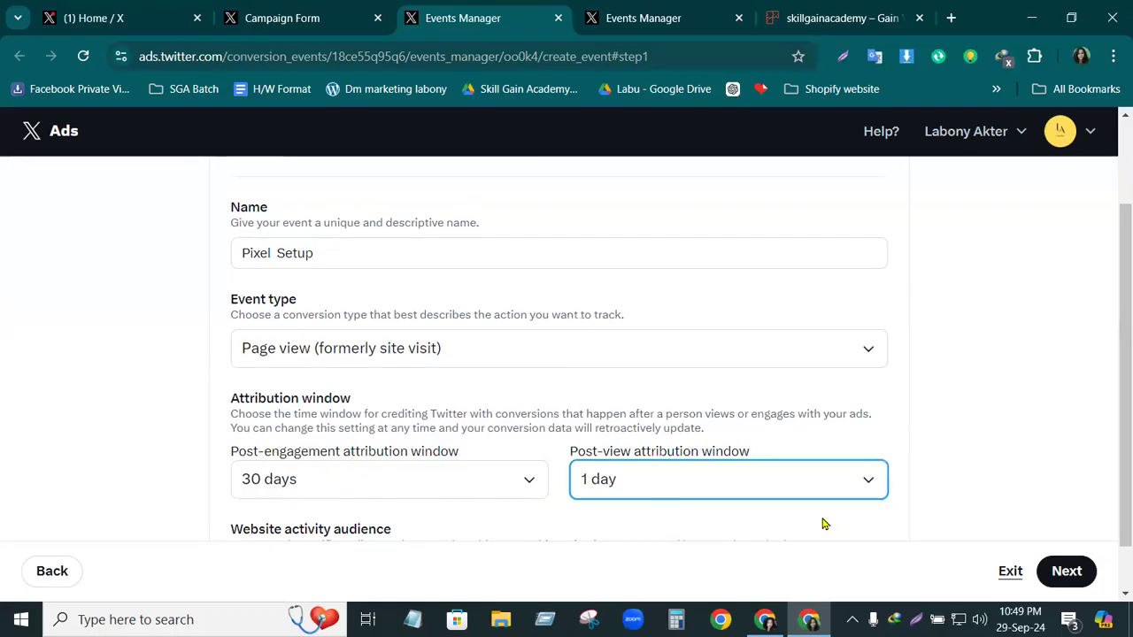
# - Turn on the website activity audience and continue to the event's setup method
pyautogui.scroll(-1, 1113, 470)
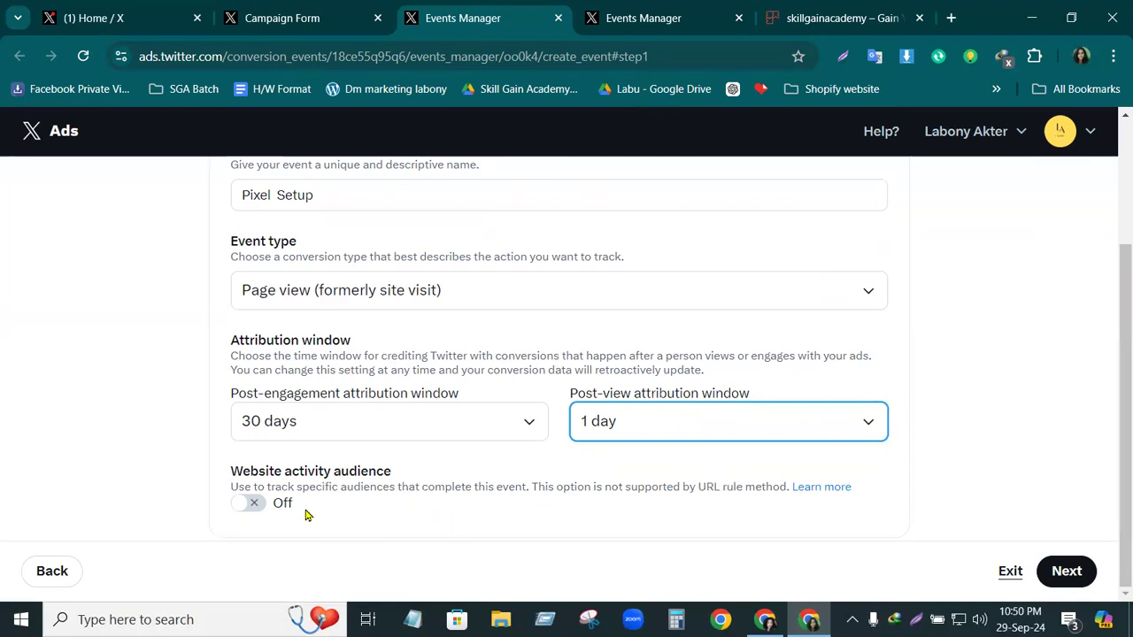
pyautogui.click(247, 503)
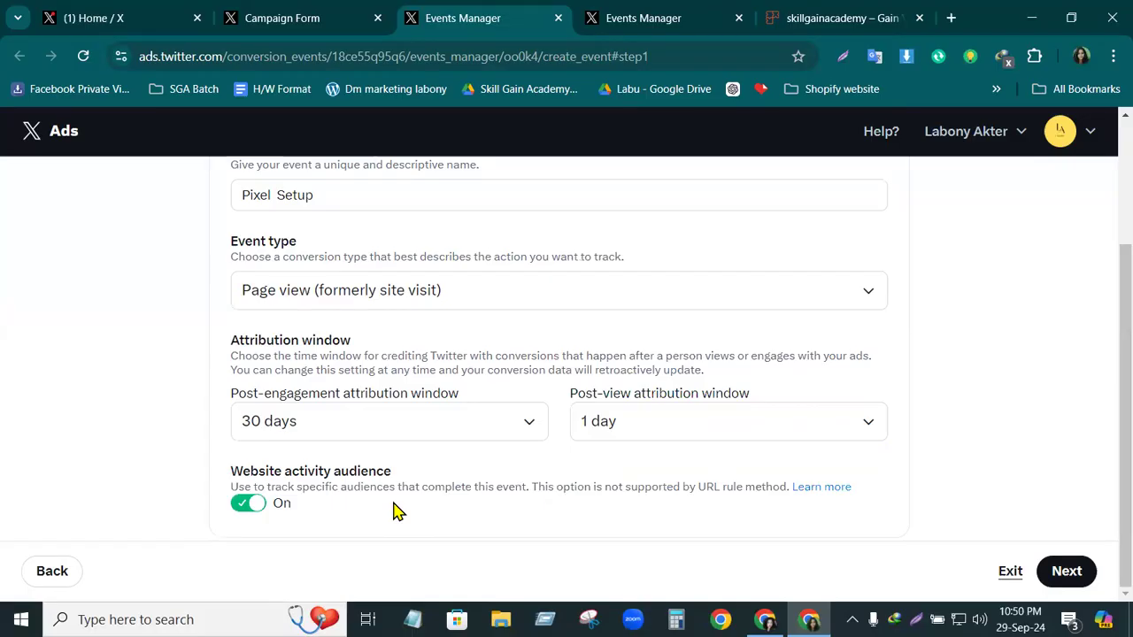
pyautogui.click(1069, 572)
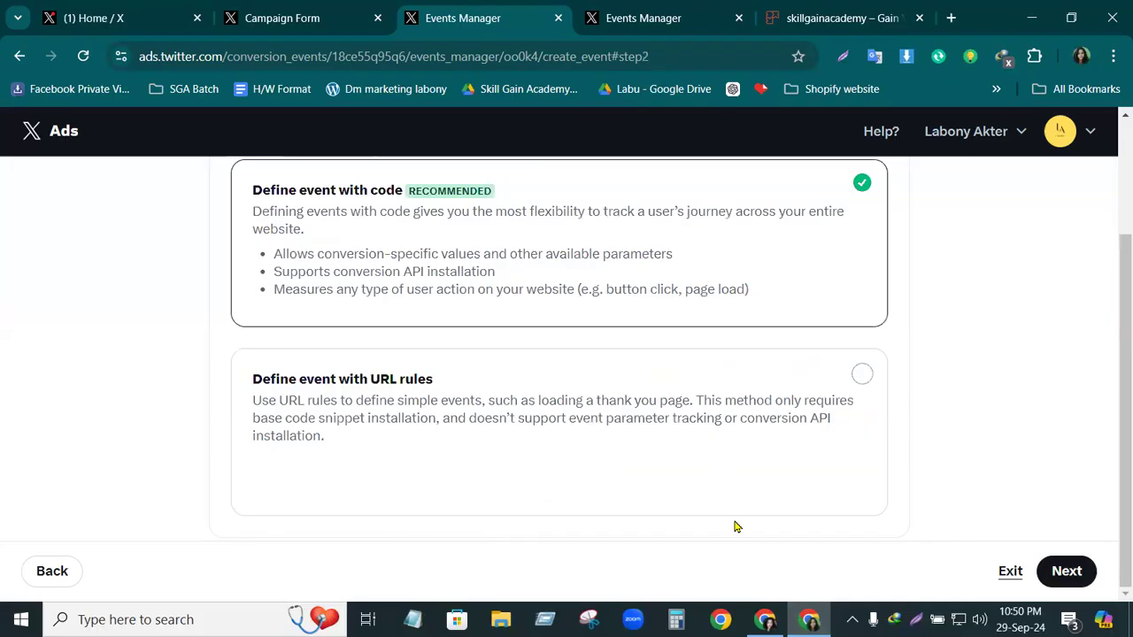
# - Compare the setup methods and continue to event installation with "Define event with code"
pyautogui.scroll(2, 730, 516)
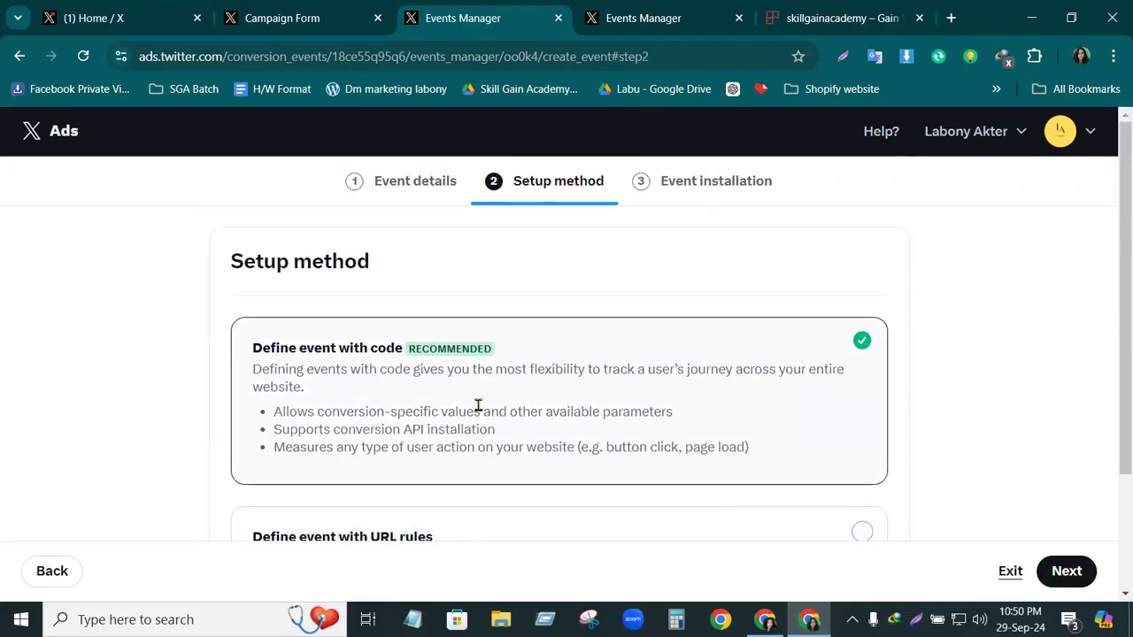
pyautogui.scroll(-2, 673, 438)
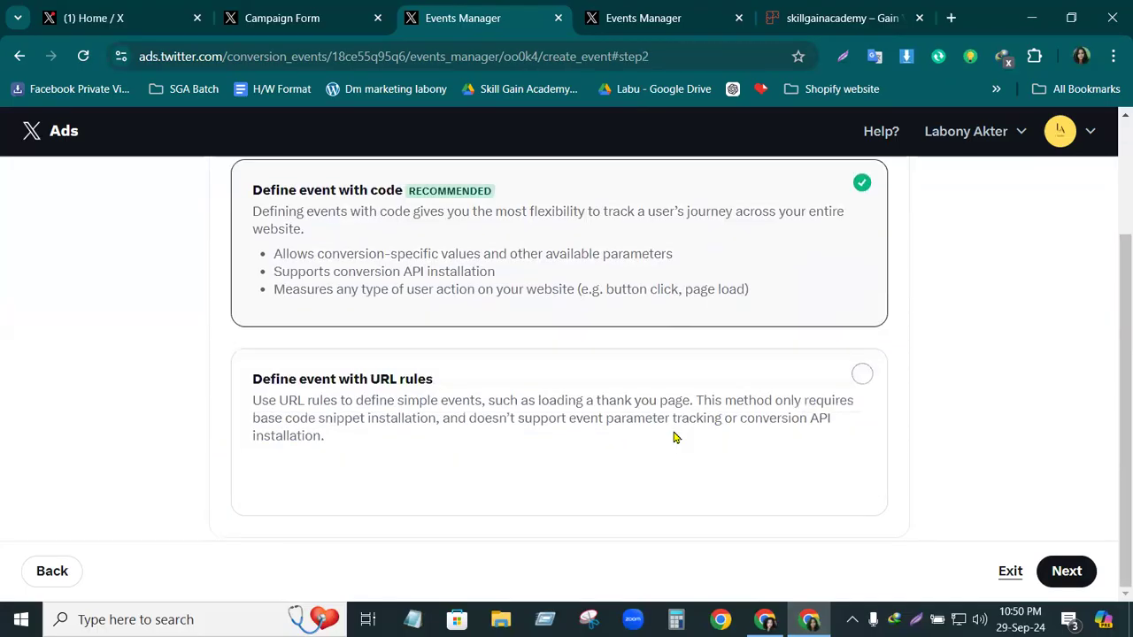
pyautogui.scroll(2, 638, 435)
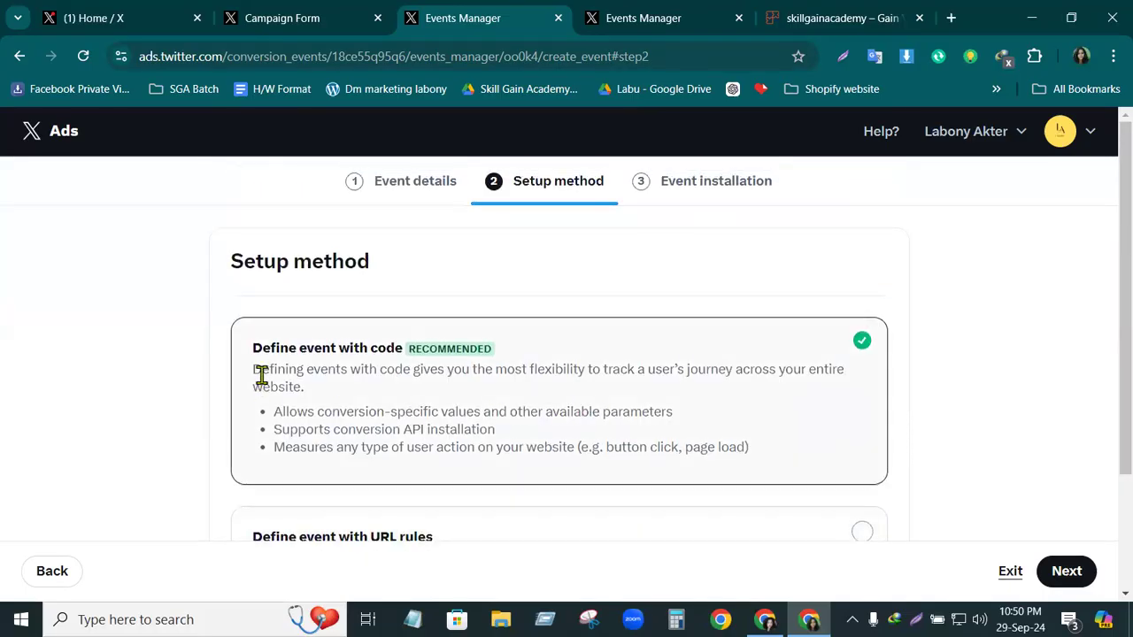
pyautogui.scroll(-2, 695, 443)
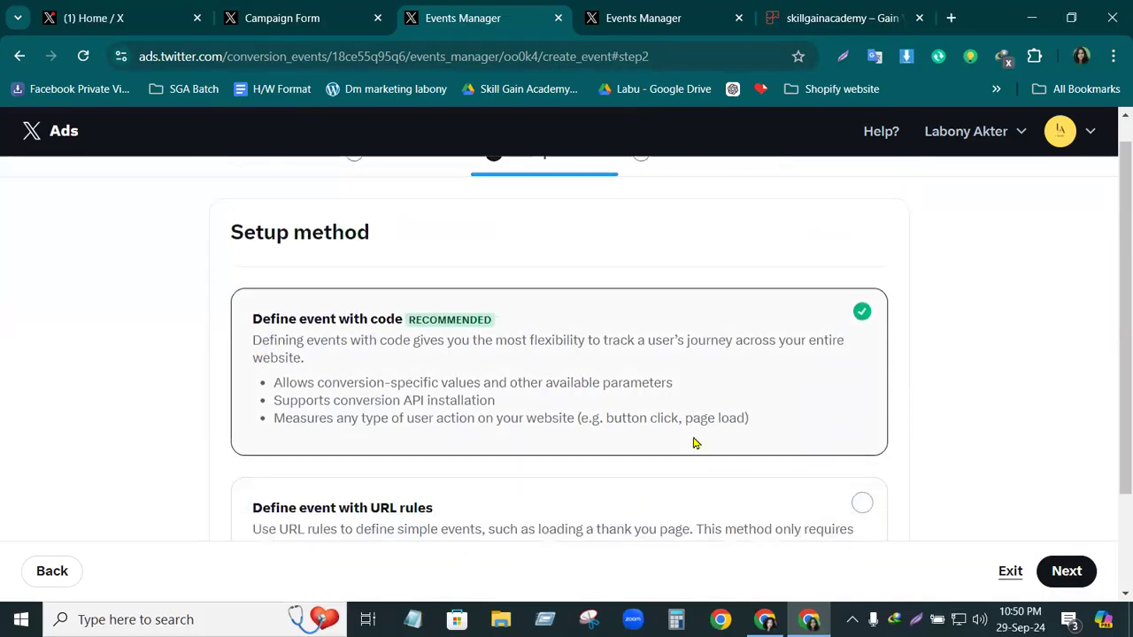
pyautogui.click(1067, 572)
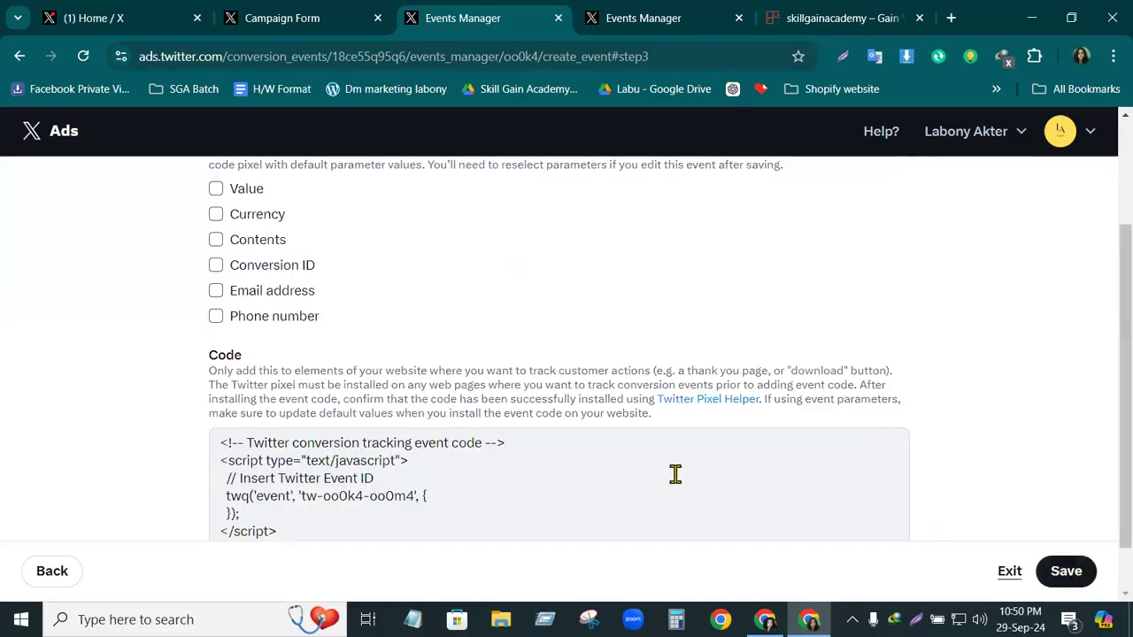
# - Include the Value, Currency, Contents, Conversion ID, Email address and Phone number parameters in the website event code
pyautogui.scroll(2, 675, 475)
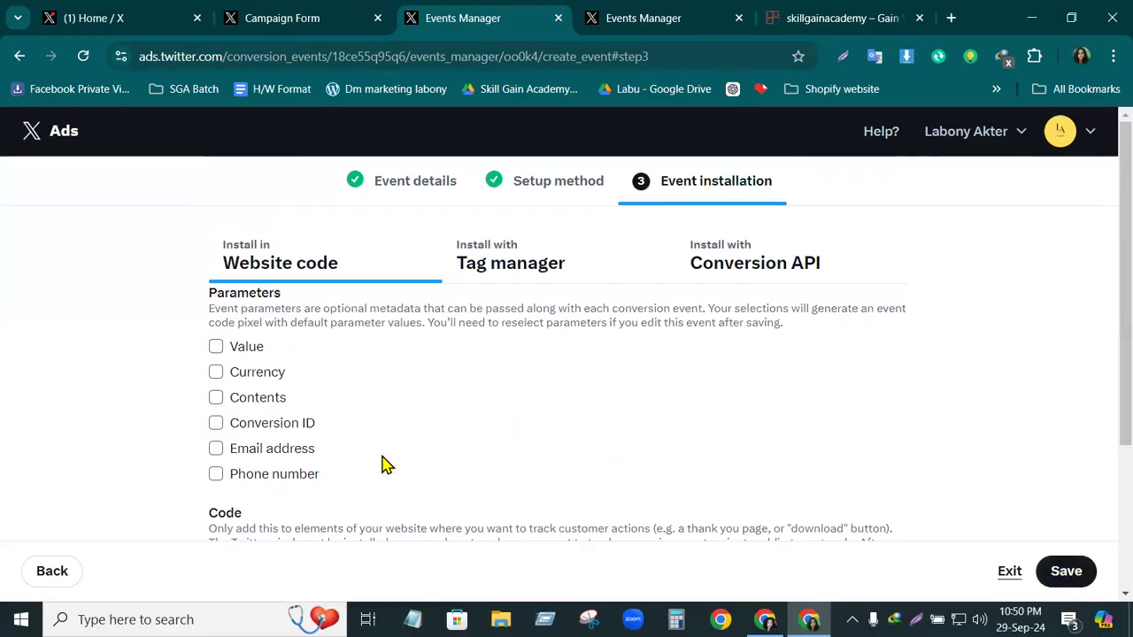
pyautogui.click(217, 349)
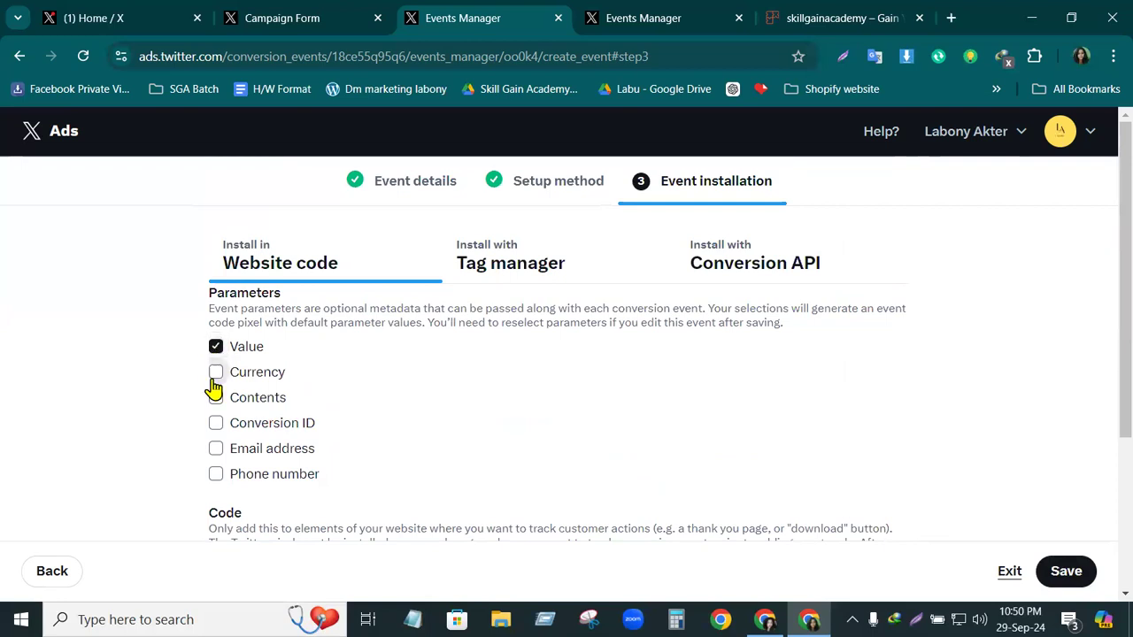
pyautogui.click(216, 373)
pyautogui.click(216, 401)
pyautogui.click(216, 426)
pyautogui.click(218, 451)
pyautogui.click(217, 475)
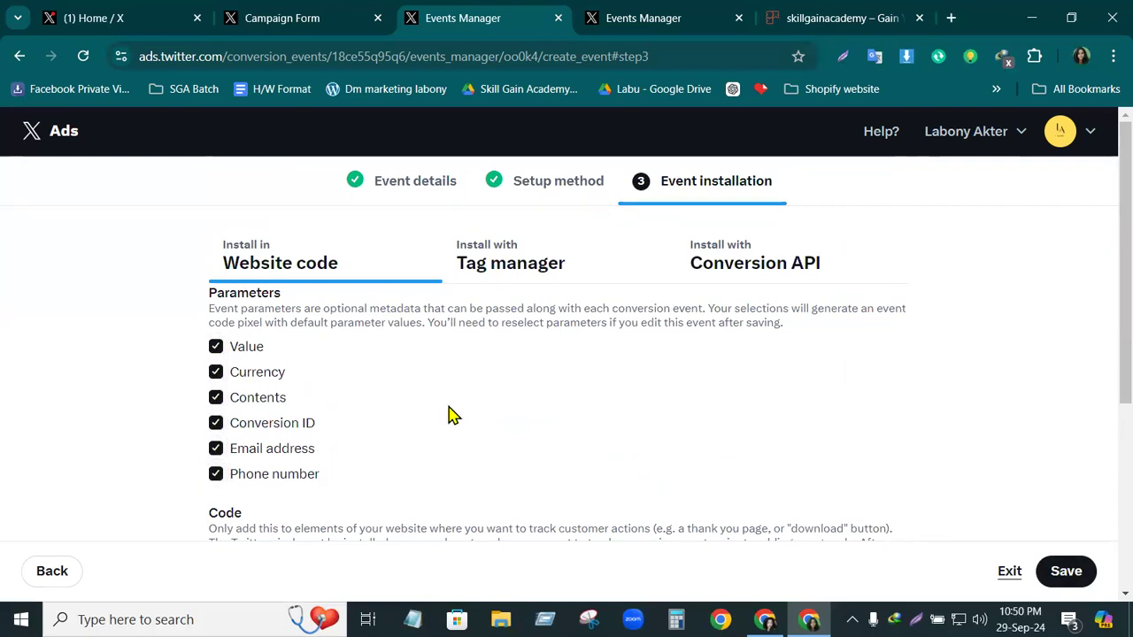
# - Copy the entire conversion tracking event code, from its opening comment to its end comment
pyautogui.scroll(-2, 456, 409)
pyautogui.scroll(-3, 466, 403)
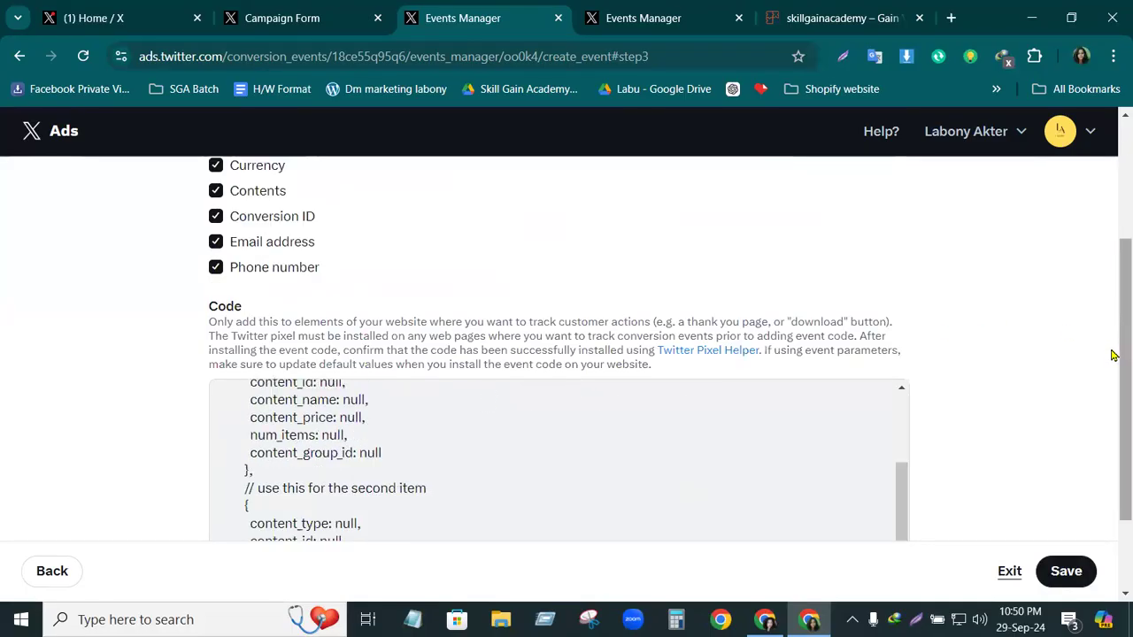
pyautogui.moveTo(902, 507); pyautogui.dragTo(897, 596)
pyautogui.scroll(-2, 634, 514)
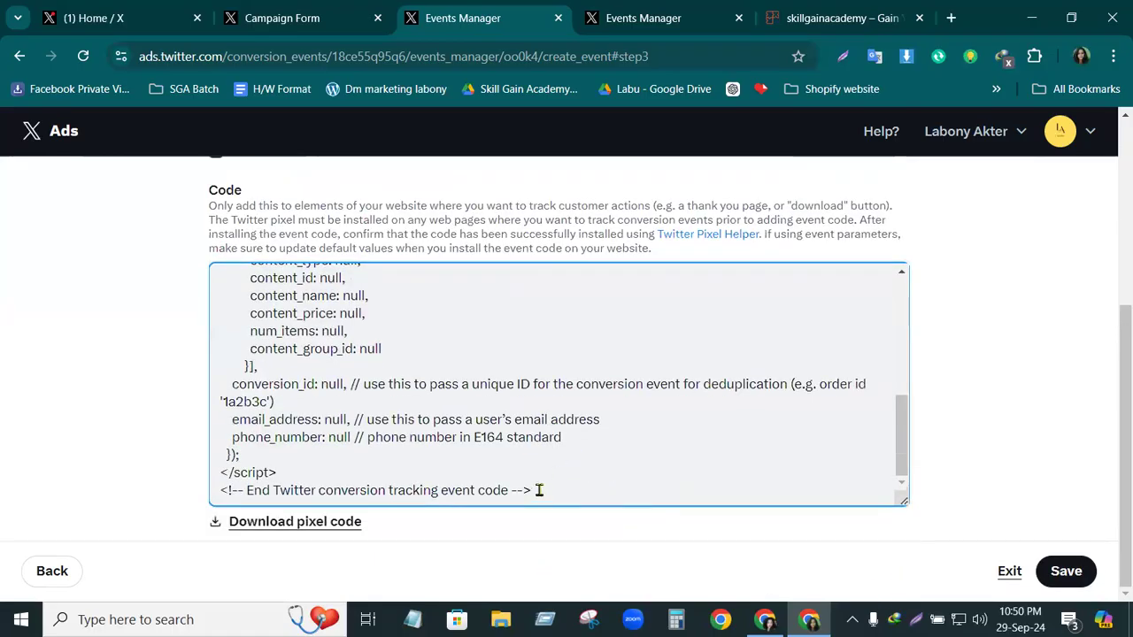
pyautogui.moveTo(539, 491); pyautogui.dragTo(222, 392)
pyautogui.rightClick(323, 448)
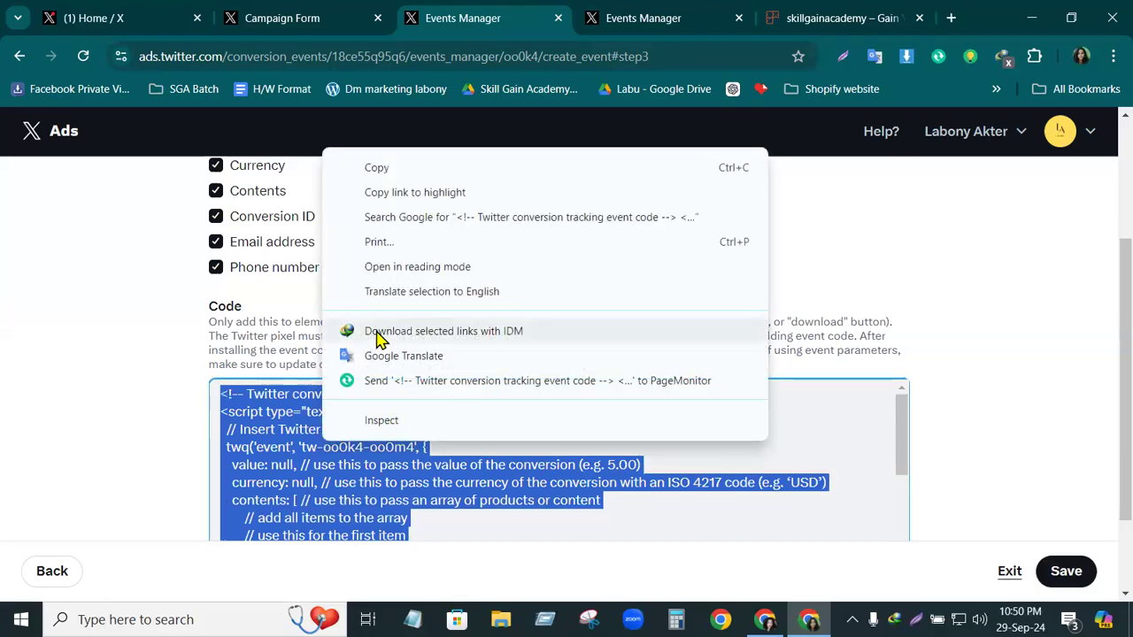
pyautogui.click(387, 169)
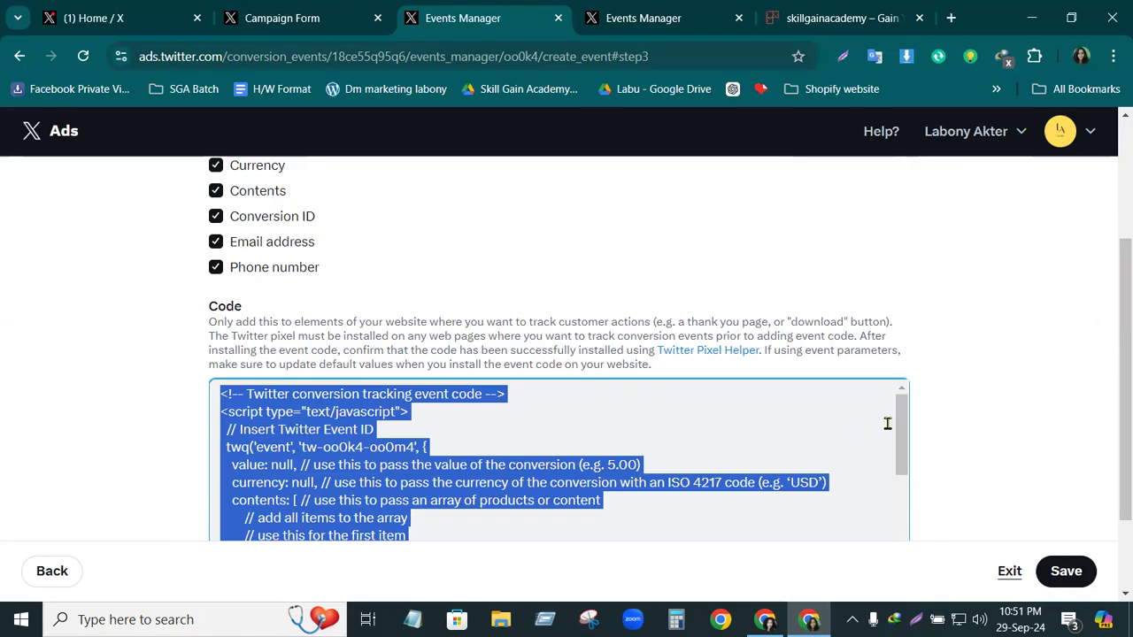
# - Deselect the event code and read through it and the chosen parameters
pyautogui.scroll(-2, 1102, 447)
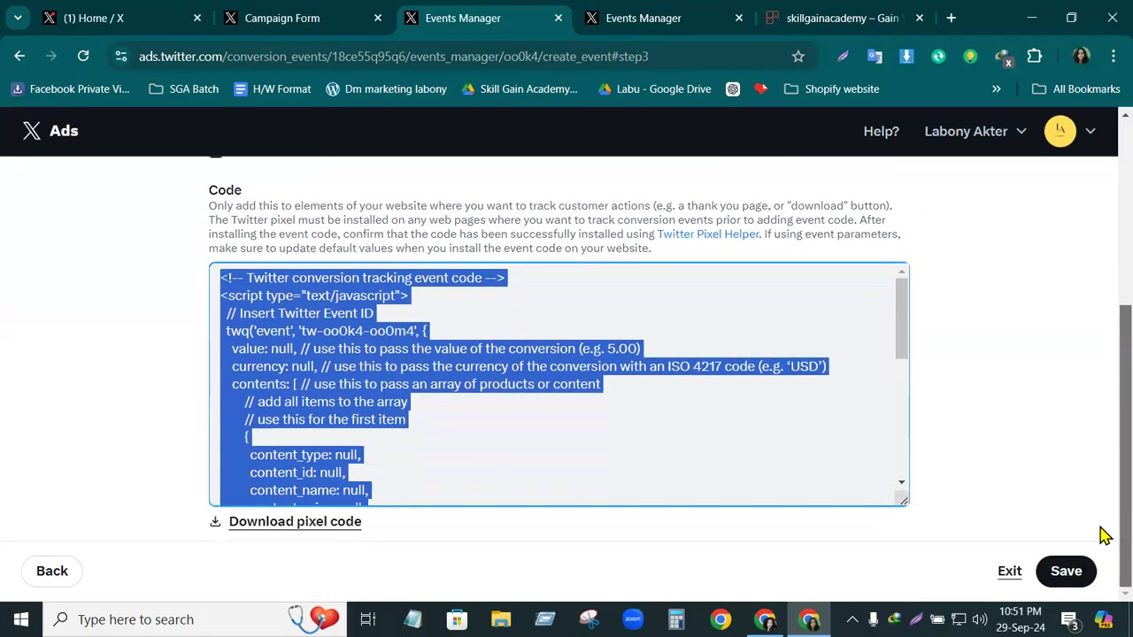
pyautogui.click(527, 408)
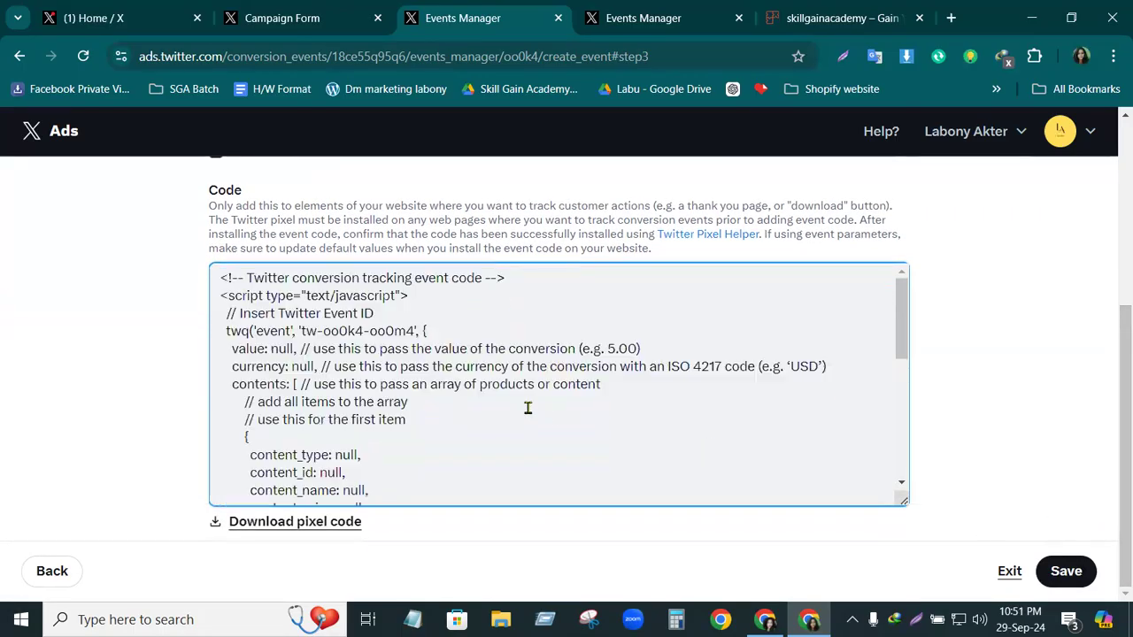
pyautogui.scroll(-3, 527, 408)
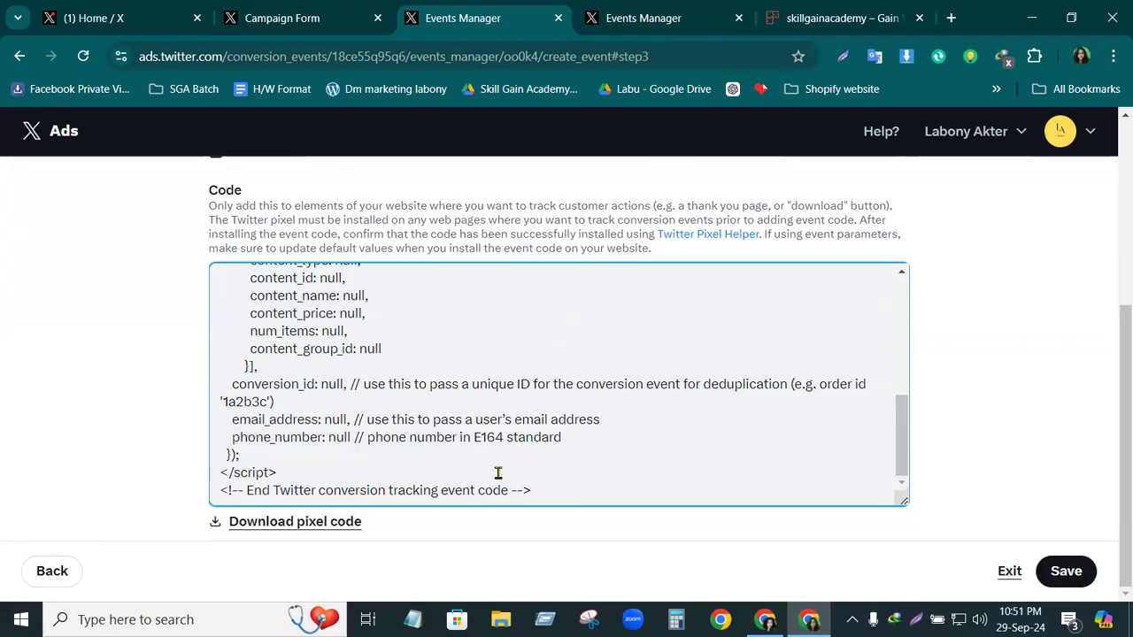
pyautogui.scroll(2, 499, 474)
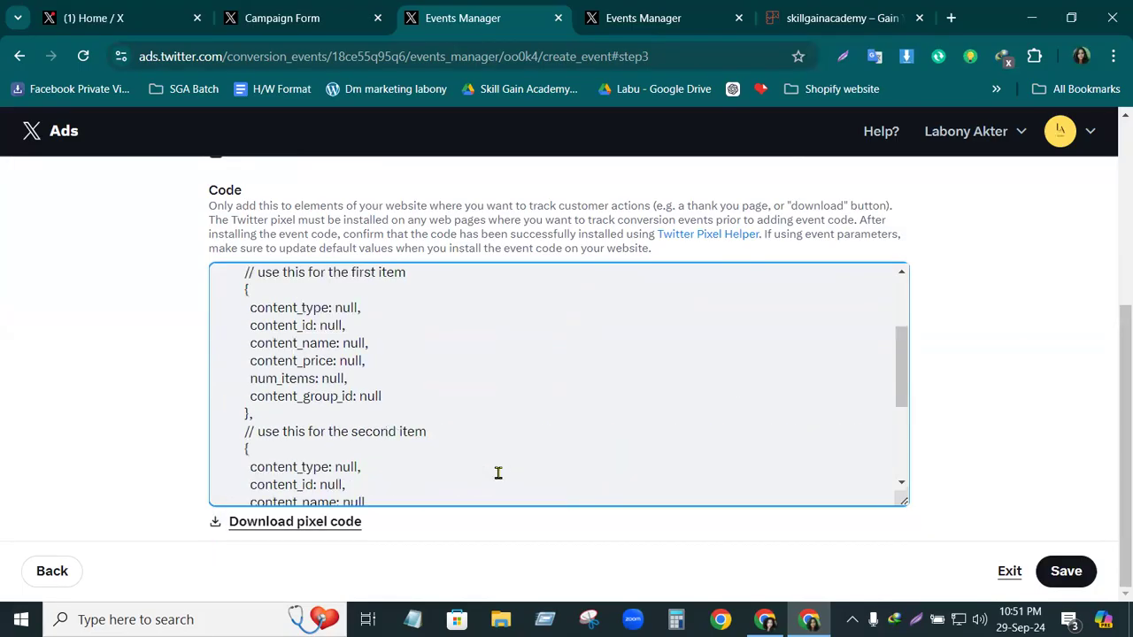
pyautogui.scroll(8, 498, 474)
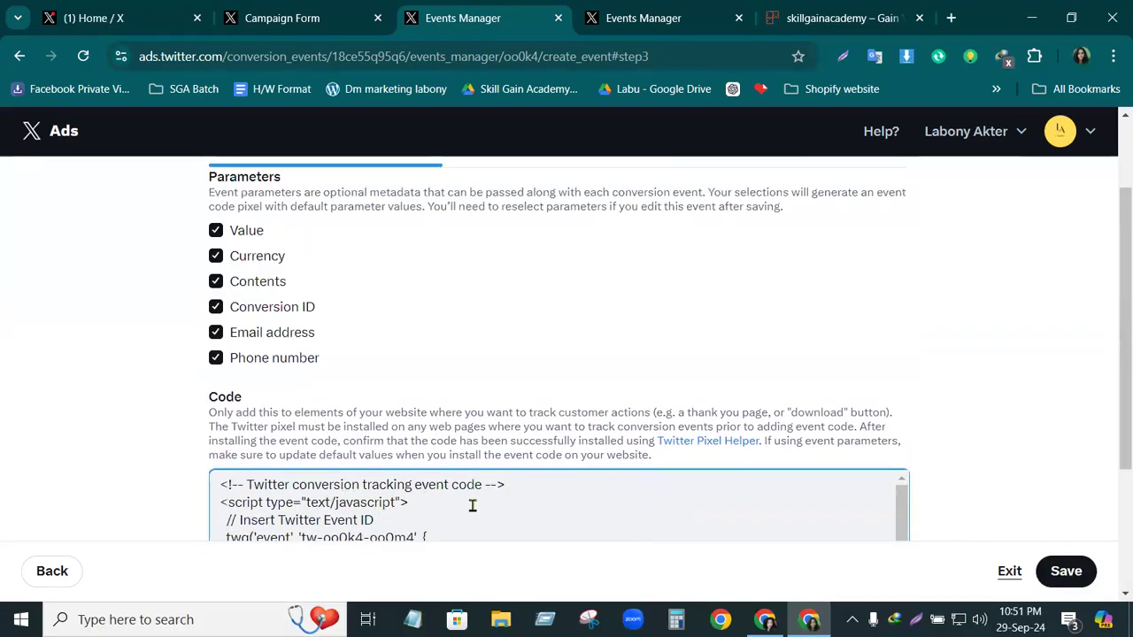
pyautogui.scroll(-3, 473, 505)
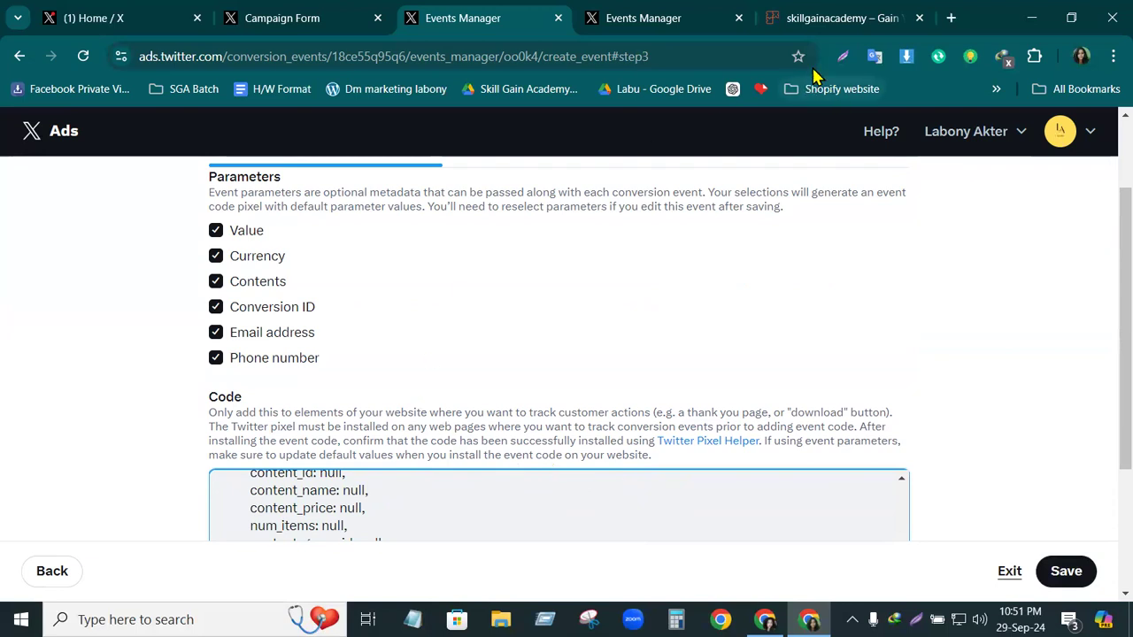
# - Close the skillgainacademy page and open the bookmarked WordPress store site in a new browser tab
pyautogui.click(919, 18)
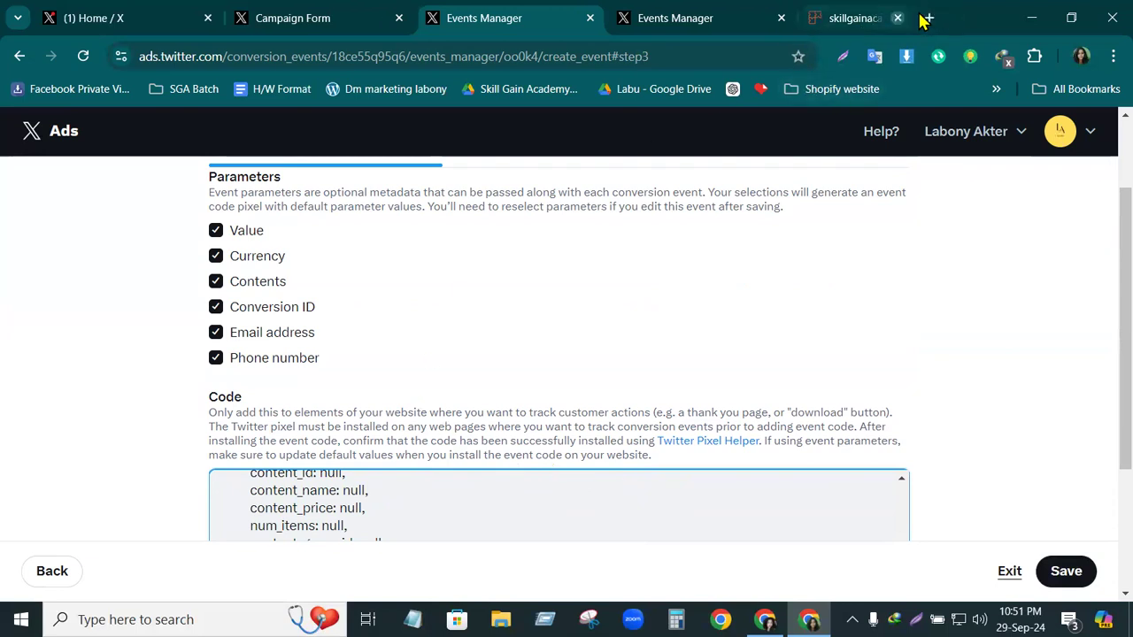
pyautogui.click(891, 17)
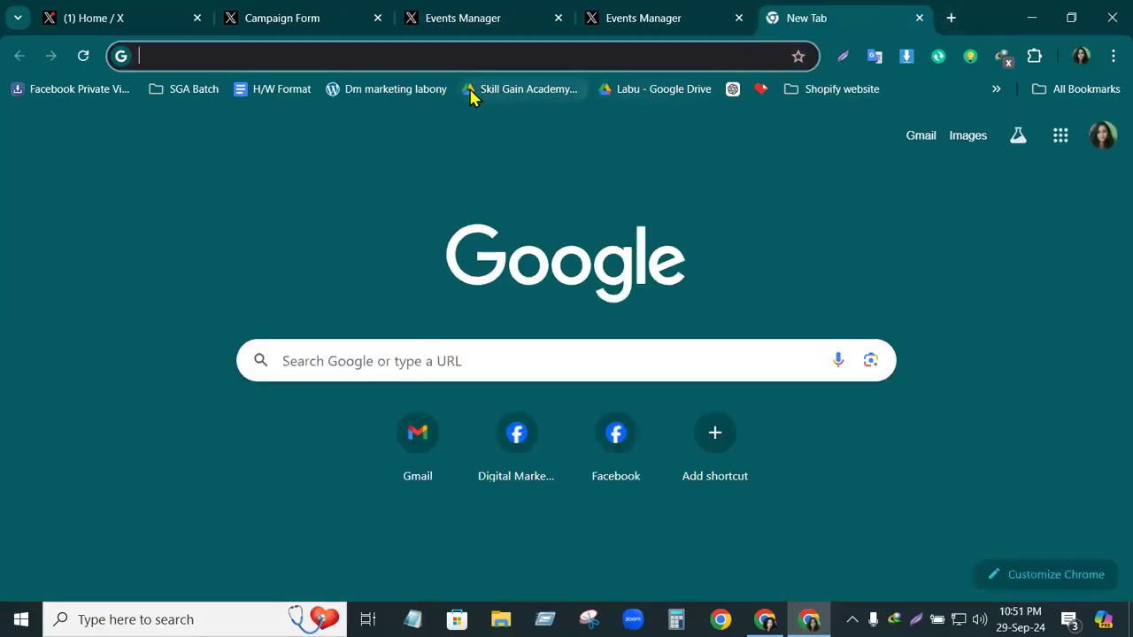
pyautogui.click(365, 92)
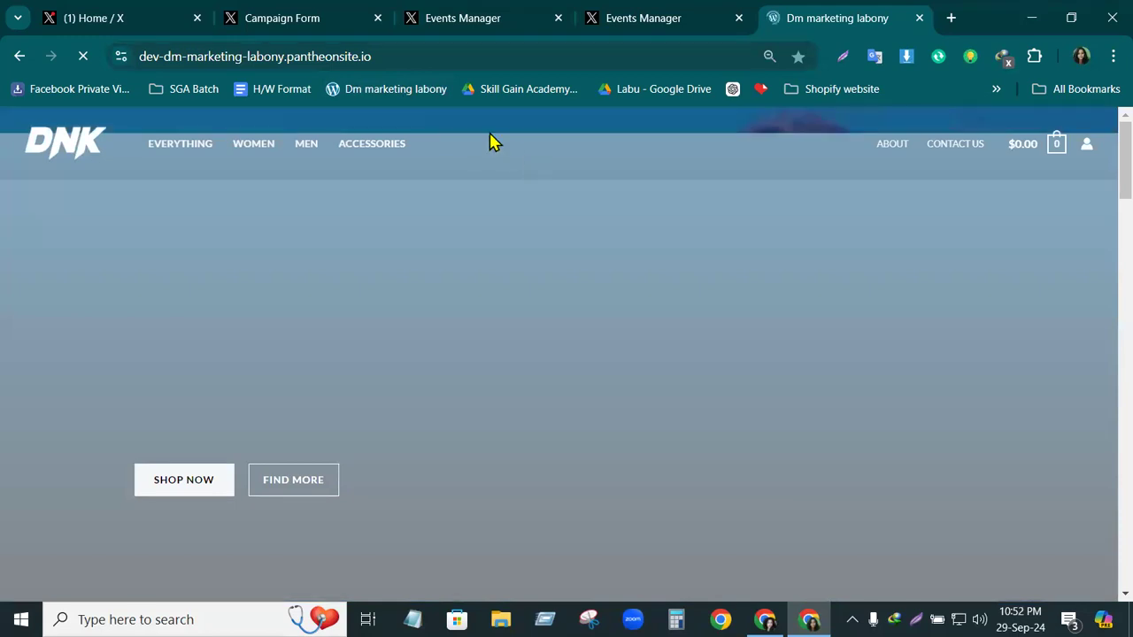
# - Go to the store site's /wp-admin address and log in to WordPress with the prefilled admin credentials
pyautogui.click(377, 56)
pyautogui.click(387, 57)
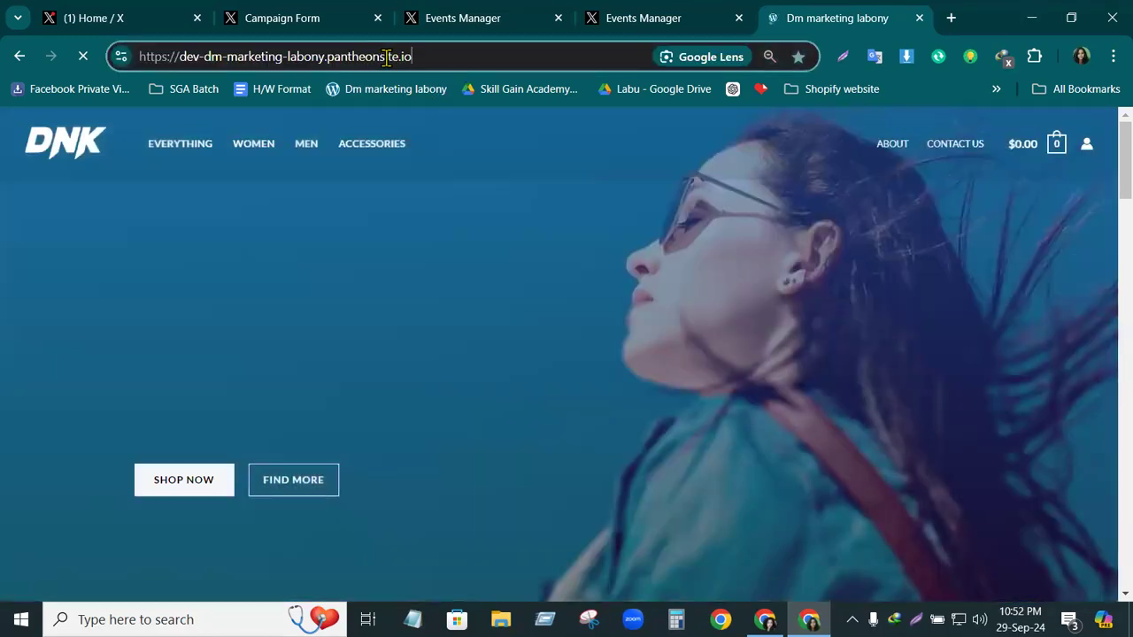
pyautogui.press('End')
pyautogui.write('/')
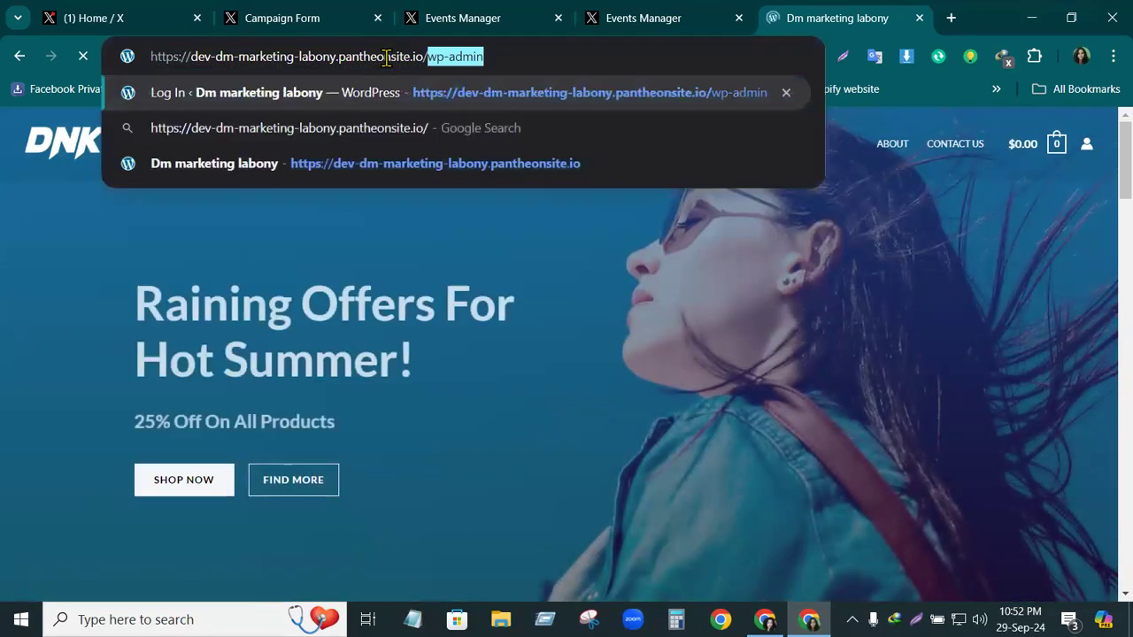
pyautogui.write('wp')
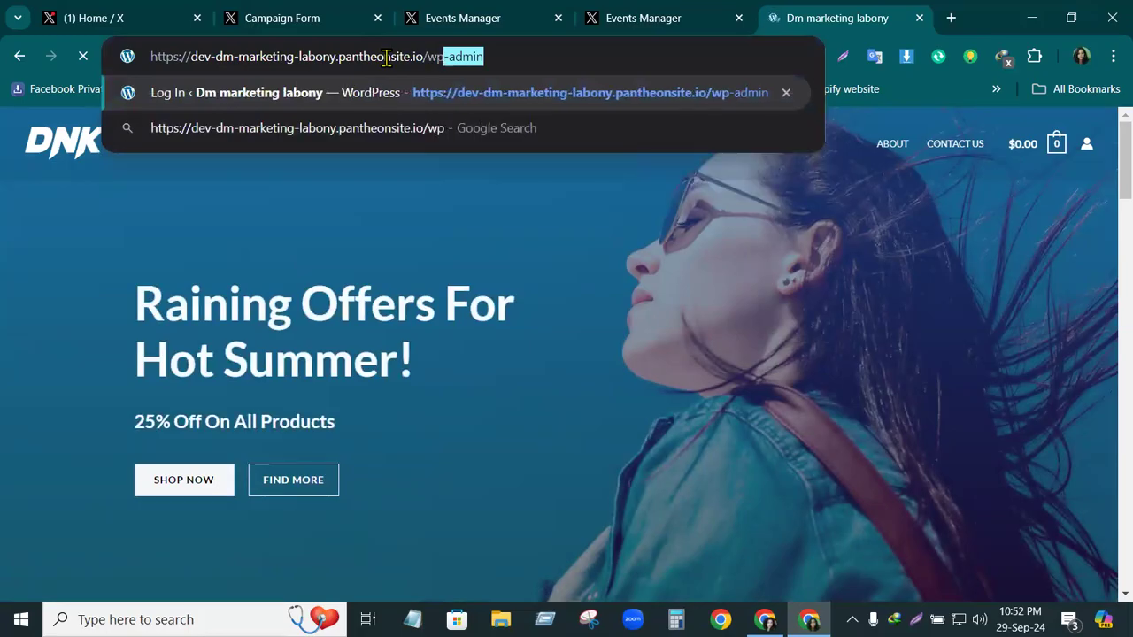
pyautogui.write('-ad')
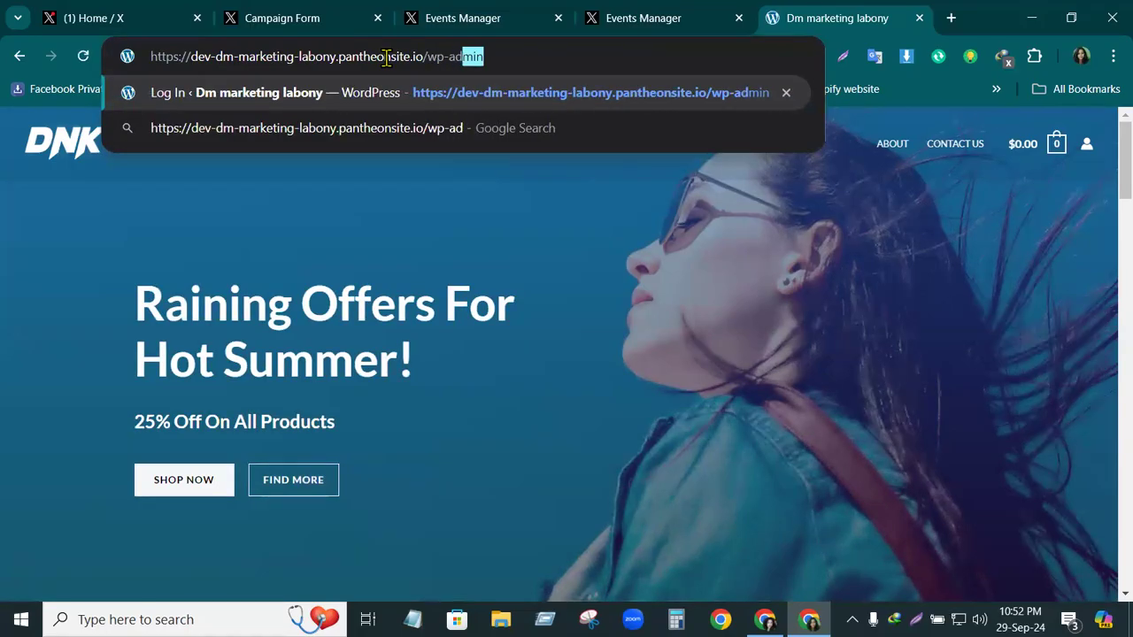
pyautogui.write('min')
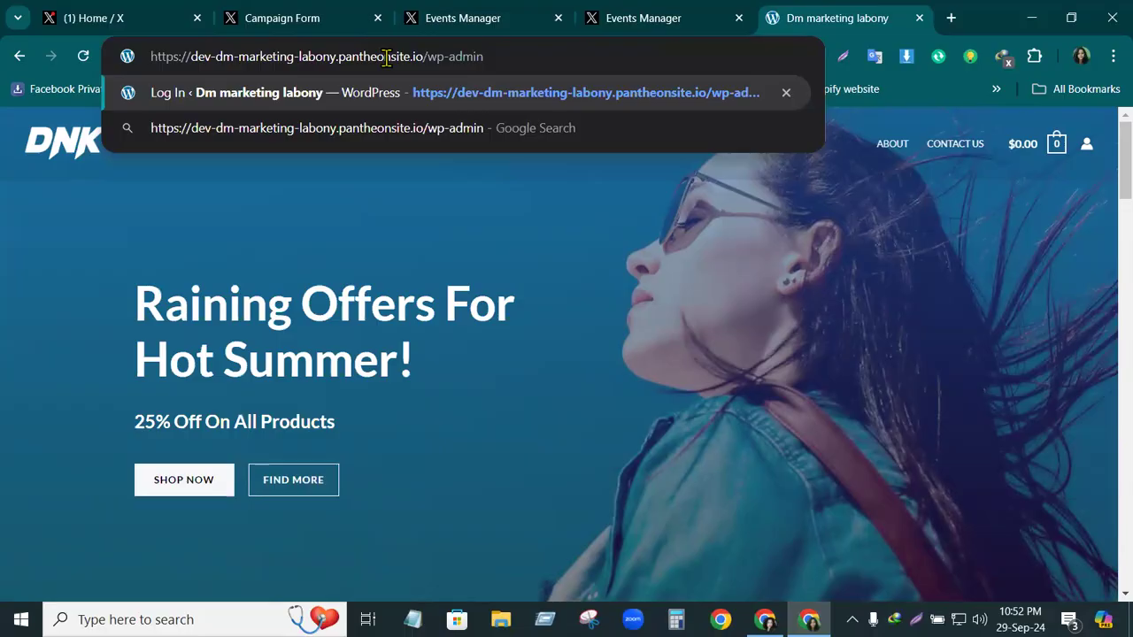
pyautogui.press('Return')
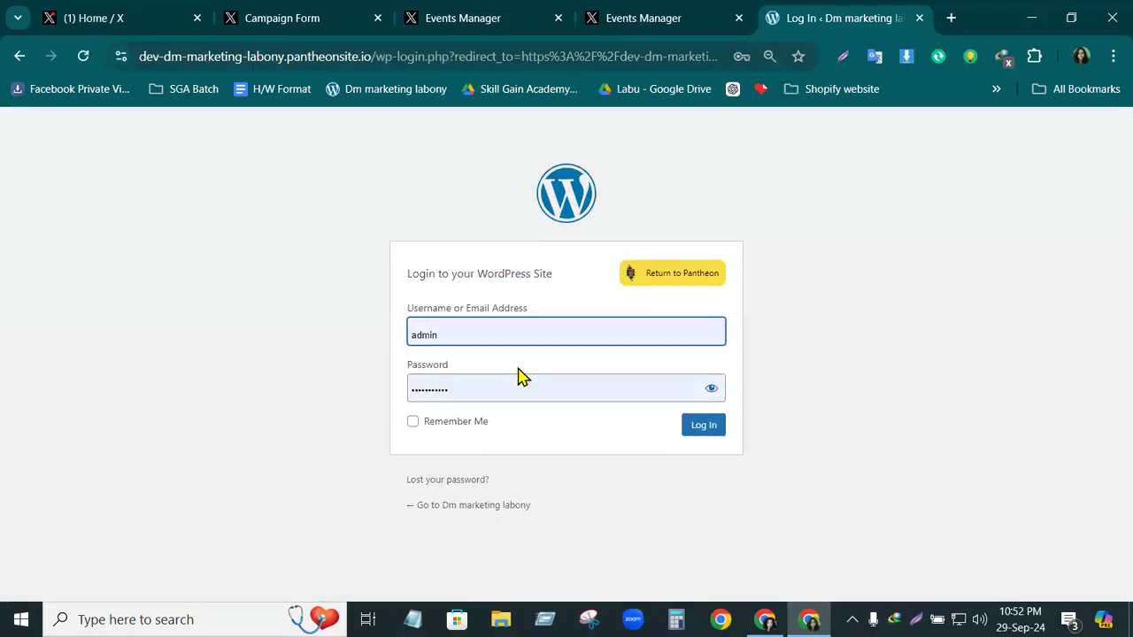
pyautogui.click(709, 427)
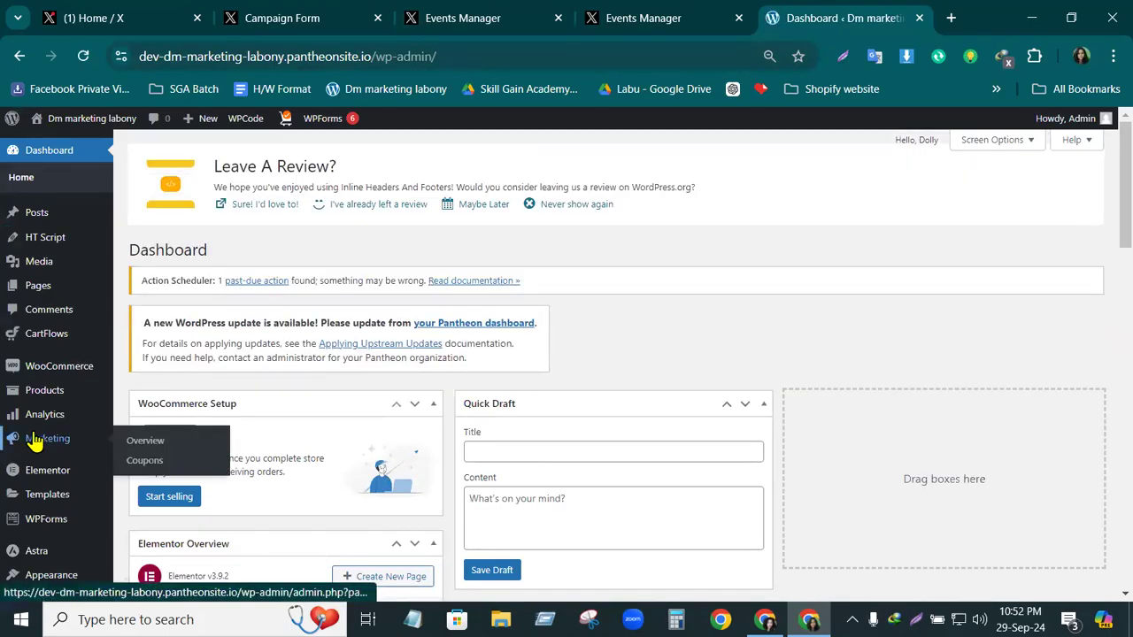
# - Look through the WordPress dashboard and its admin sections for the plugins and settings usable for adding code to the site
pyautogui.moveTo(76, 427)
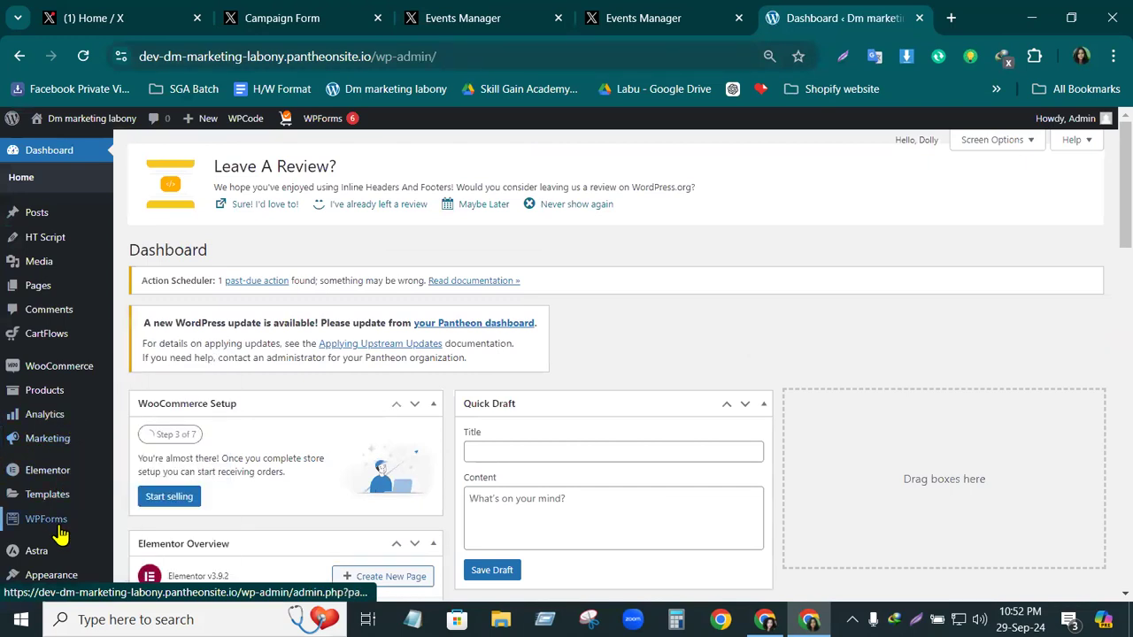
pyautogui.scroll(-2, 60, 531)
pyautogui.moveTo(46, 504)
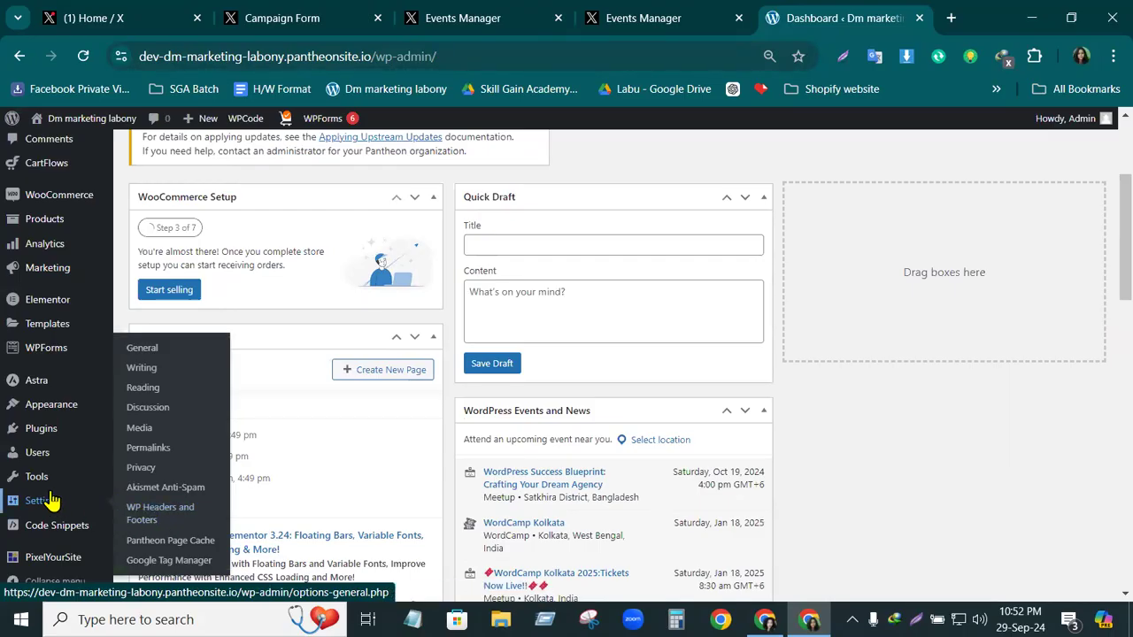
pyautogui.scroll(3, 51, 501)
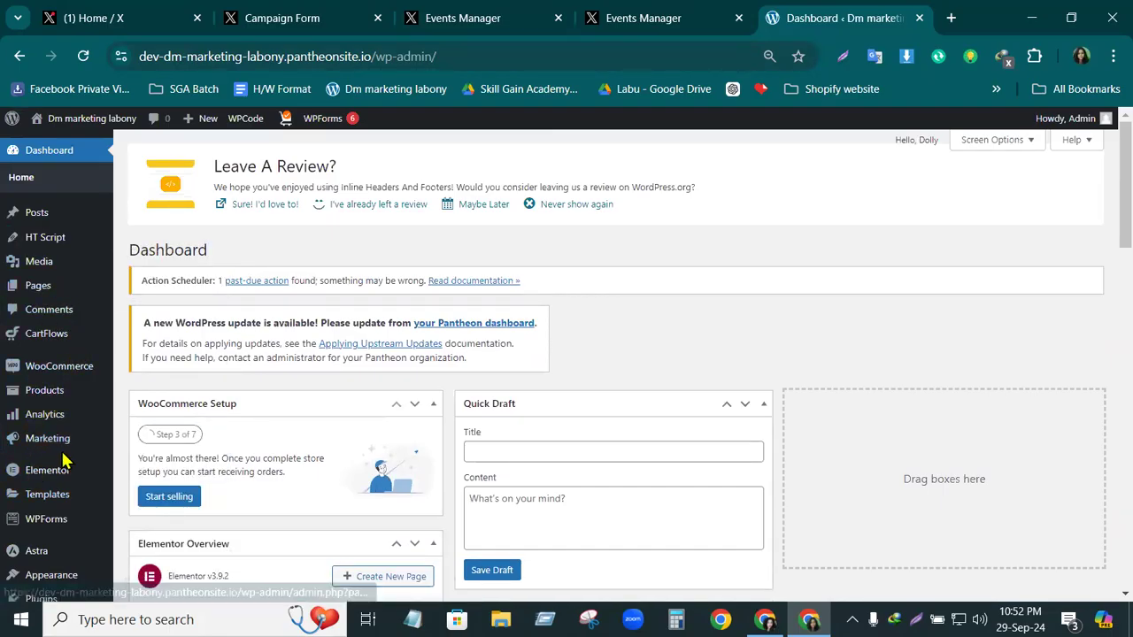
pyautogui.scroll(-2, 63, 457)
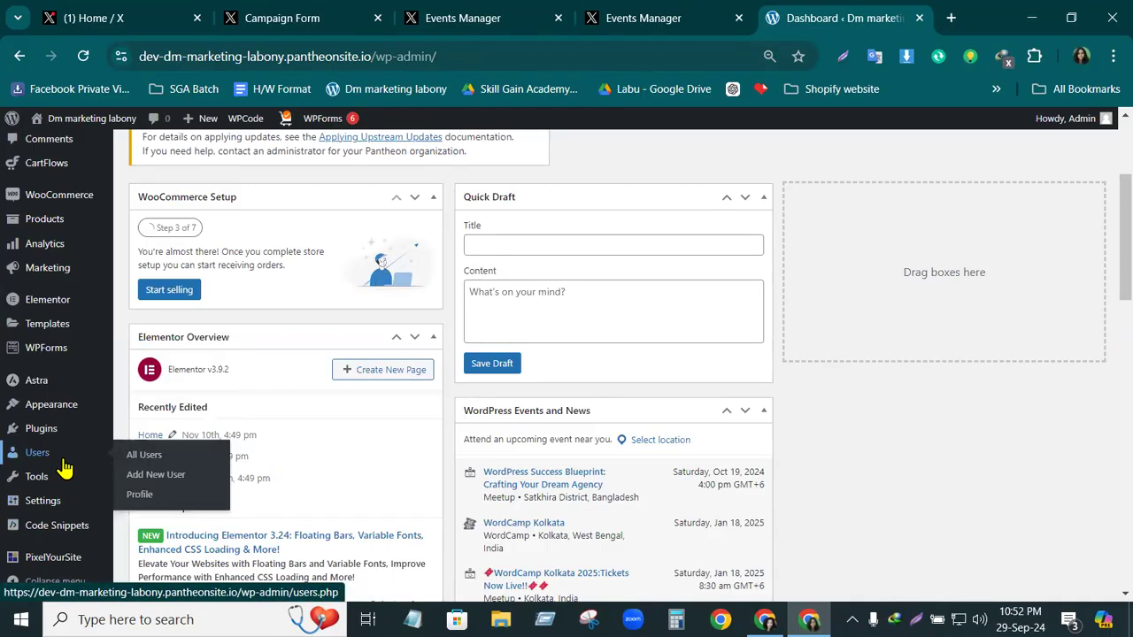
pyautogui.scroll(-2, 64, 485)
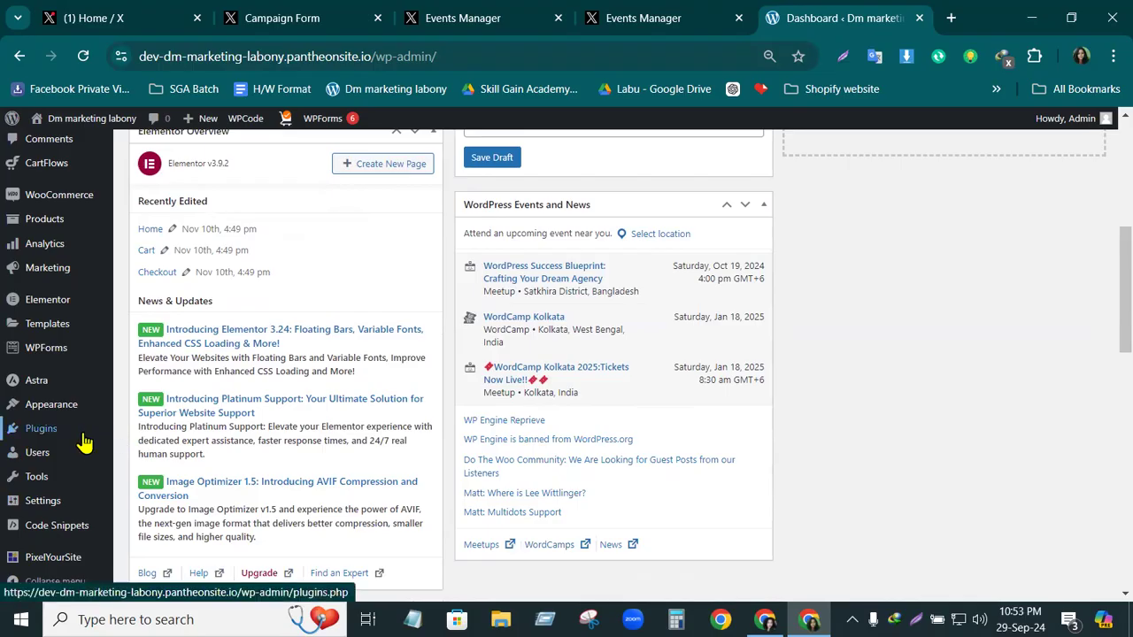
pyautogui.scroll(3, 544, 502)
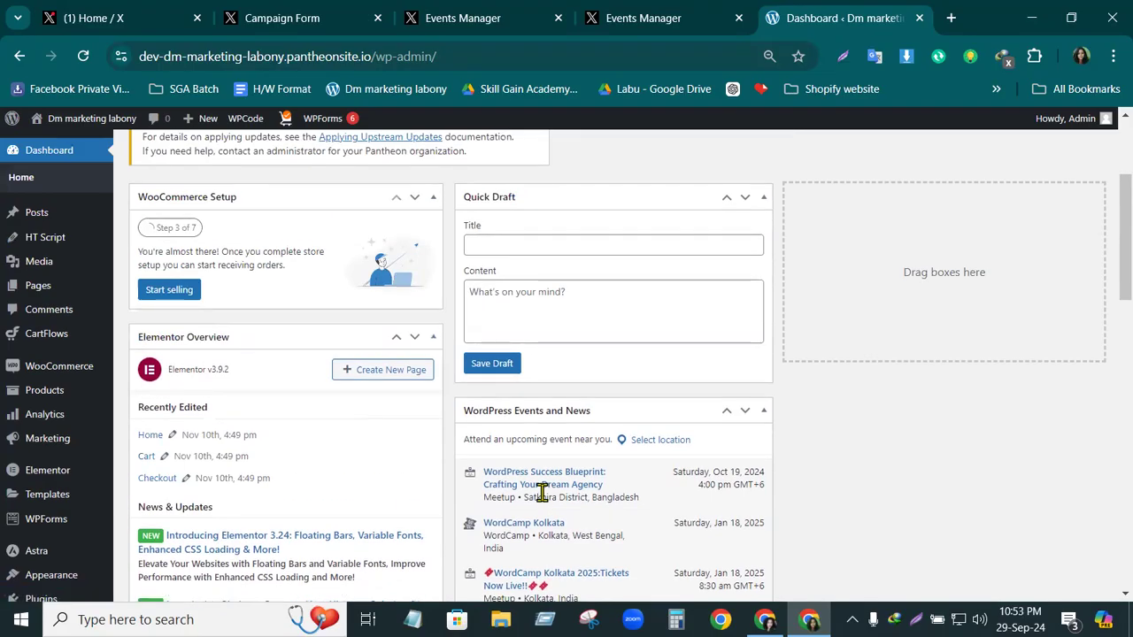
pyautogui.scroll(3, 540, 496)
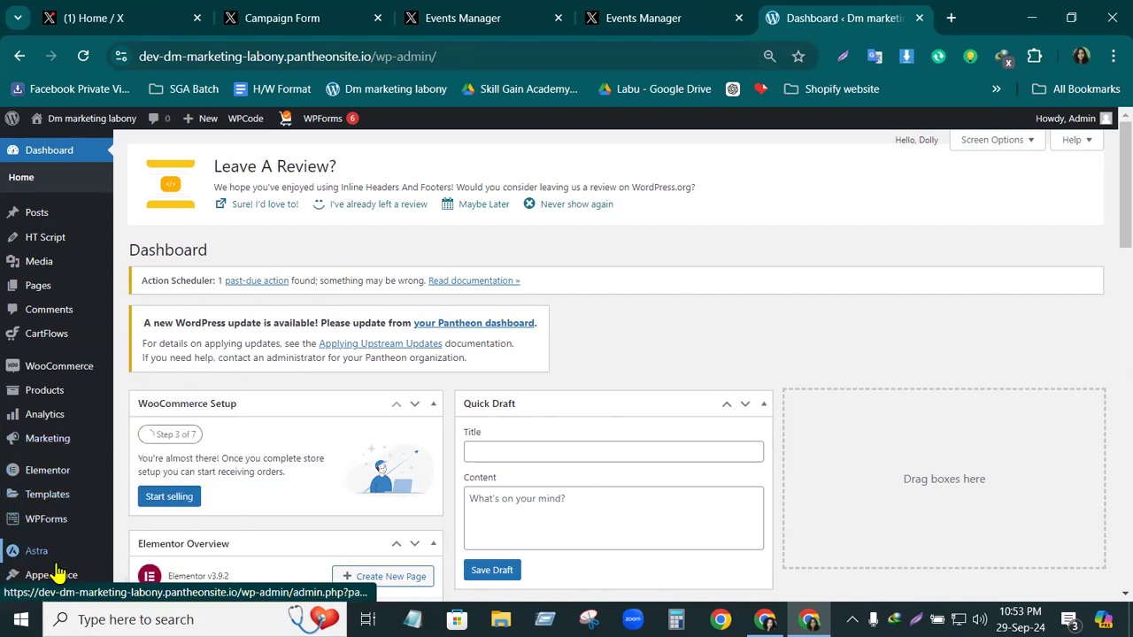
pyautogui.scroll(-2, 40, 541)
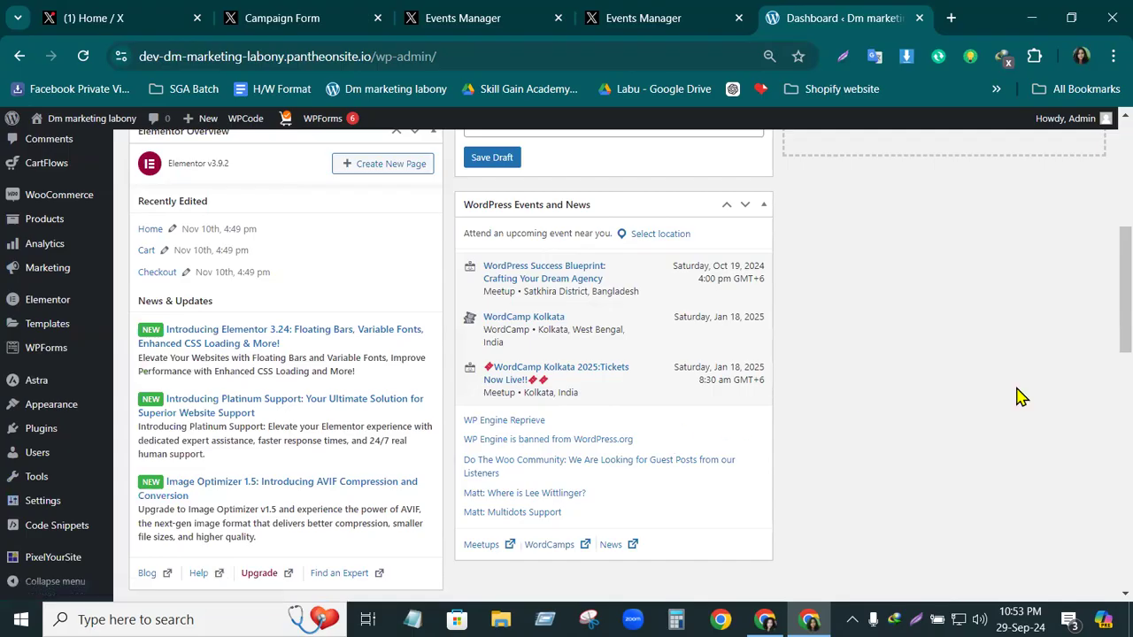
pyautogui.scroll(5, 1069, 395)
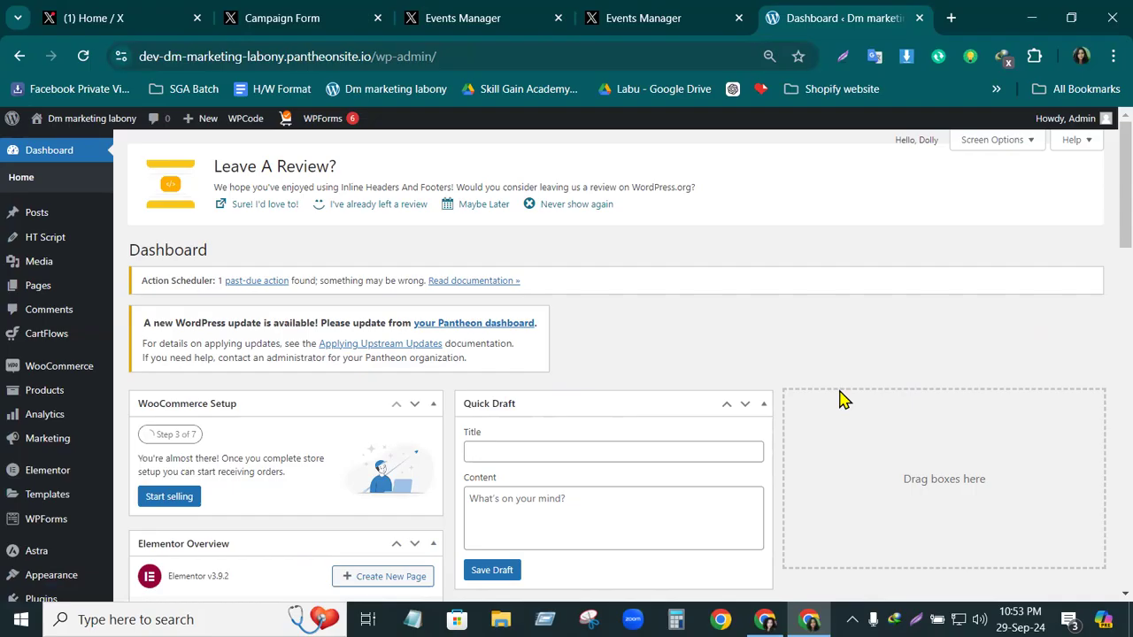
# - Open the WP Headers and Footers settings page of the WordPress site
pyautogui.moveTo(24, 552)
pyautogui.scroll(-2, 55, 547)
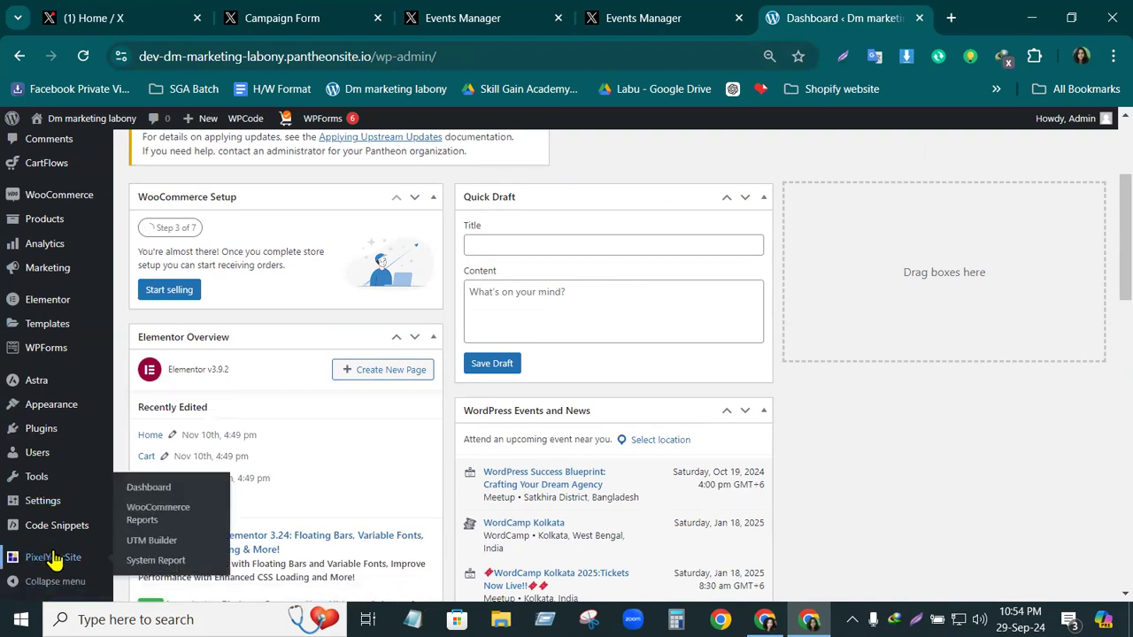
pyautogui.moveTo(53, 500)
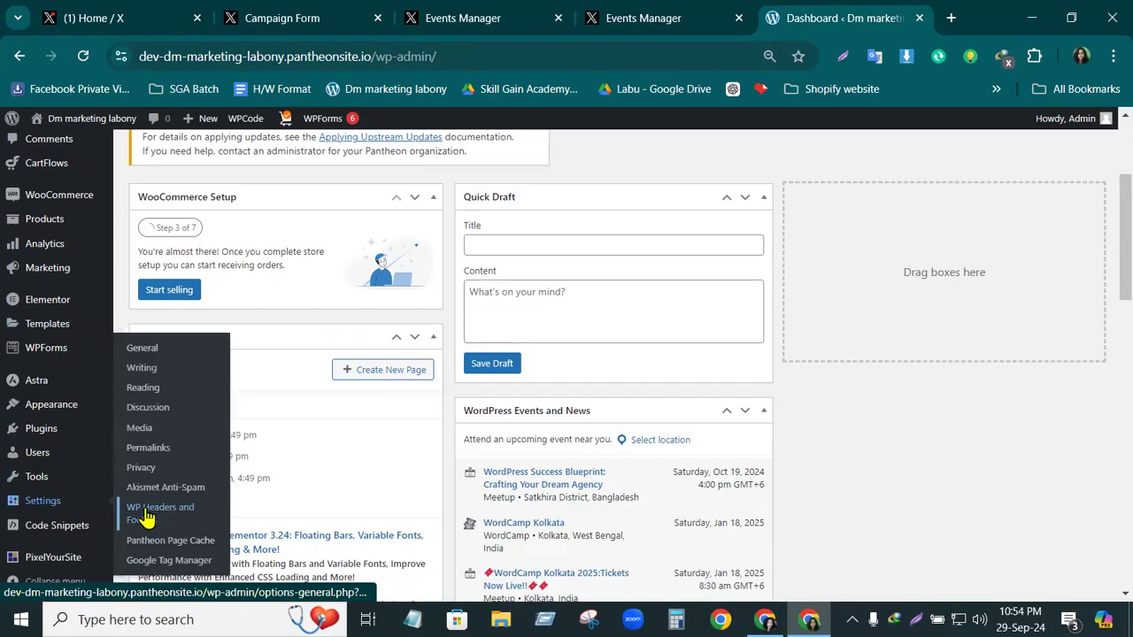
pyautogui.click(147, 518)
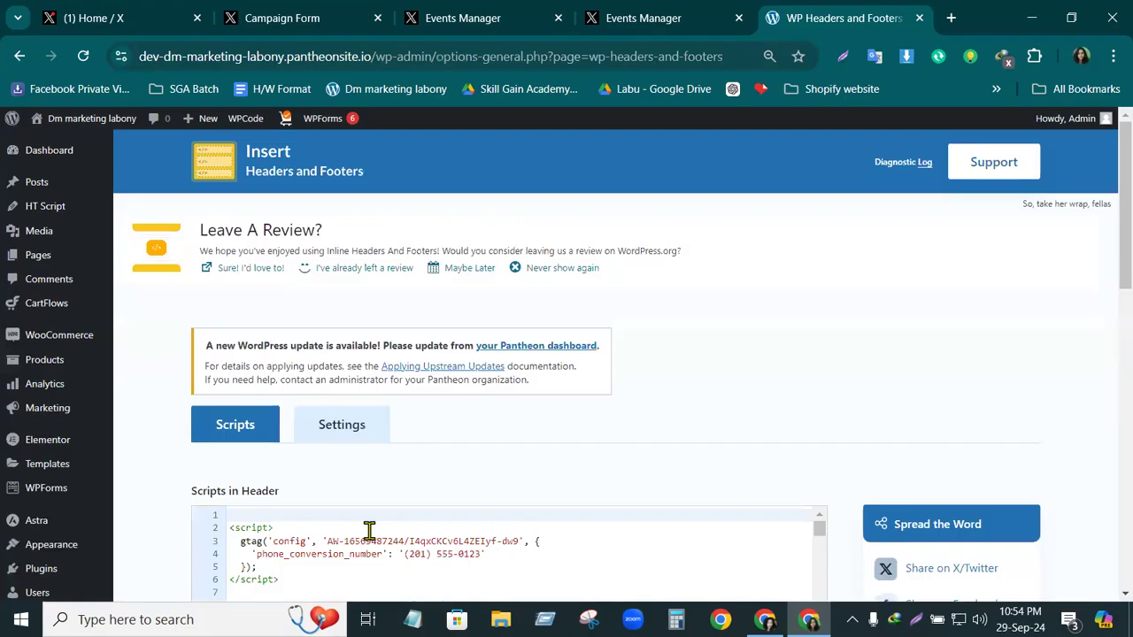
# - Review the header scripts, then insert blank lines above the first script in Scripts in Header and paste the copied Twitter conversion tracking event code there
pyautogui.scroll(-3, 369, 530)
pyautogui.scroll(-20, 301, 522)
pyautogui.scroll(-10, 469, 537)
pyautogui.scroll(20, 301, 535)
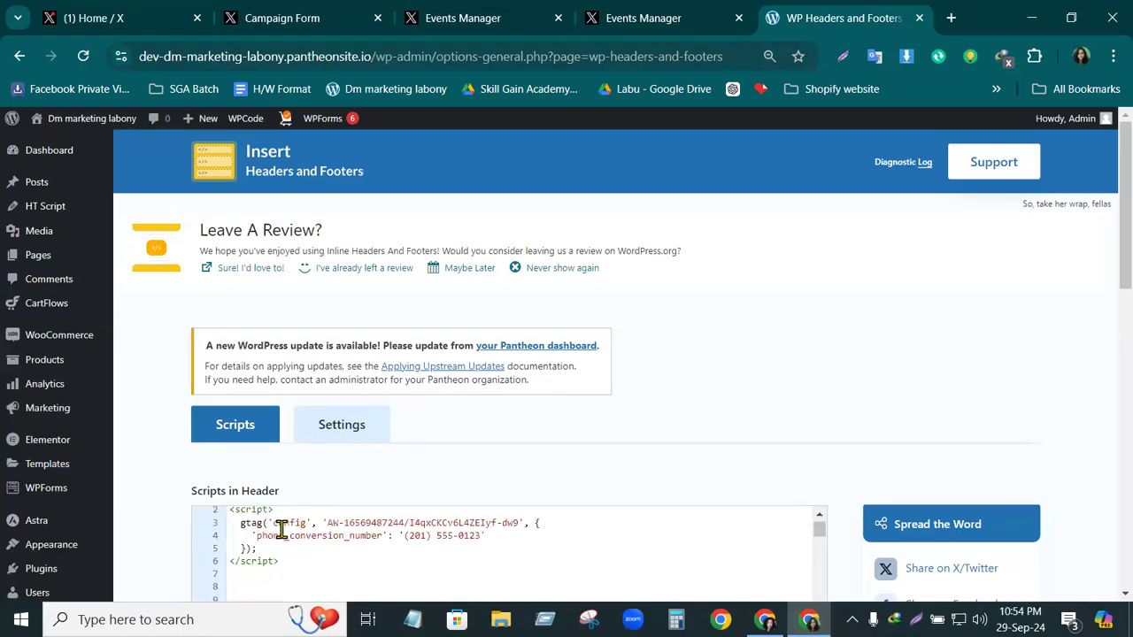
pyautogui.scroll(1, 280, 530)
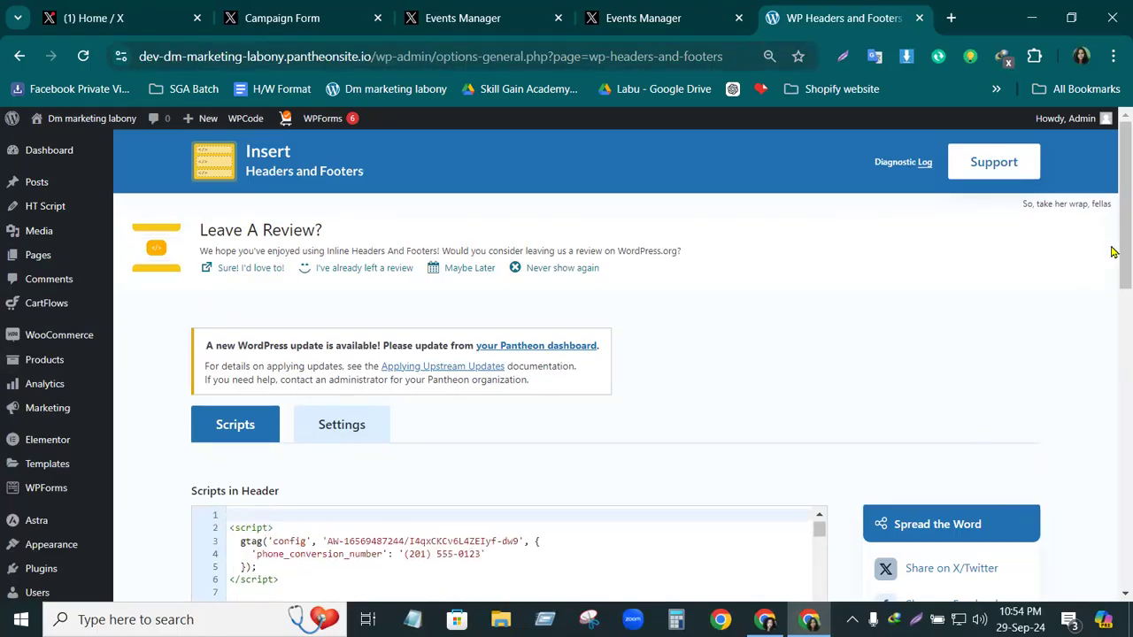
pyautogui.scroll(-3, 1114, 255)
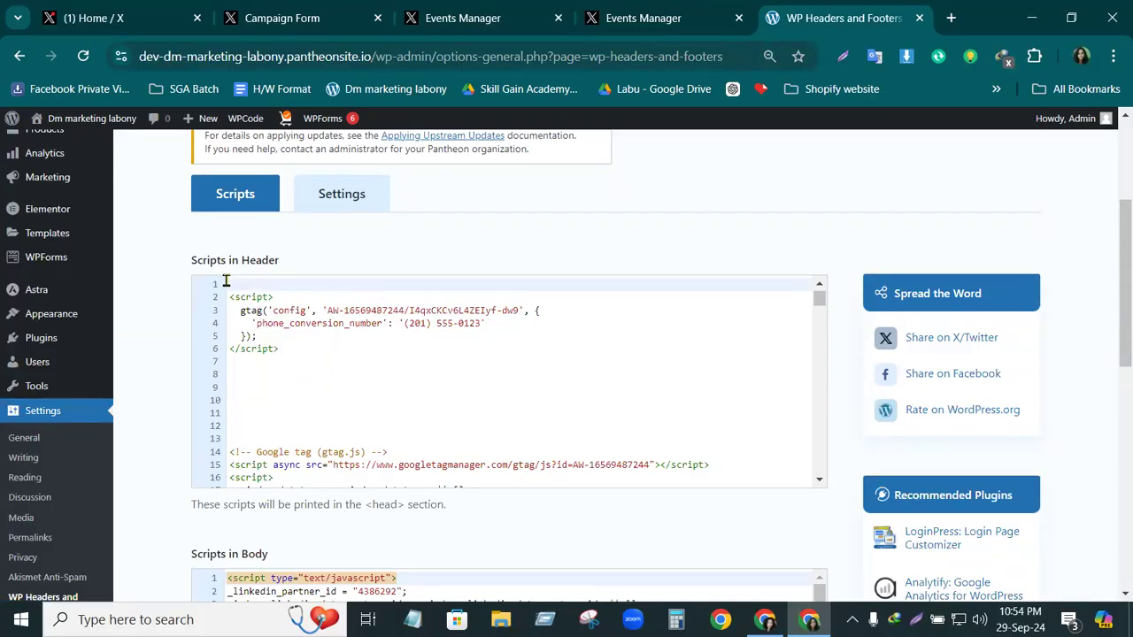
pyautogui.press('Return')
pyautogui.press('Return')
pyautogui.press('Return')
pyautogui.press('Return')
pyautogui.press('Return')
pyautogui.press('Return')
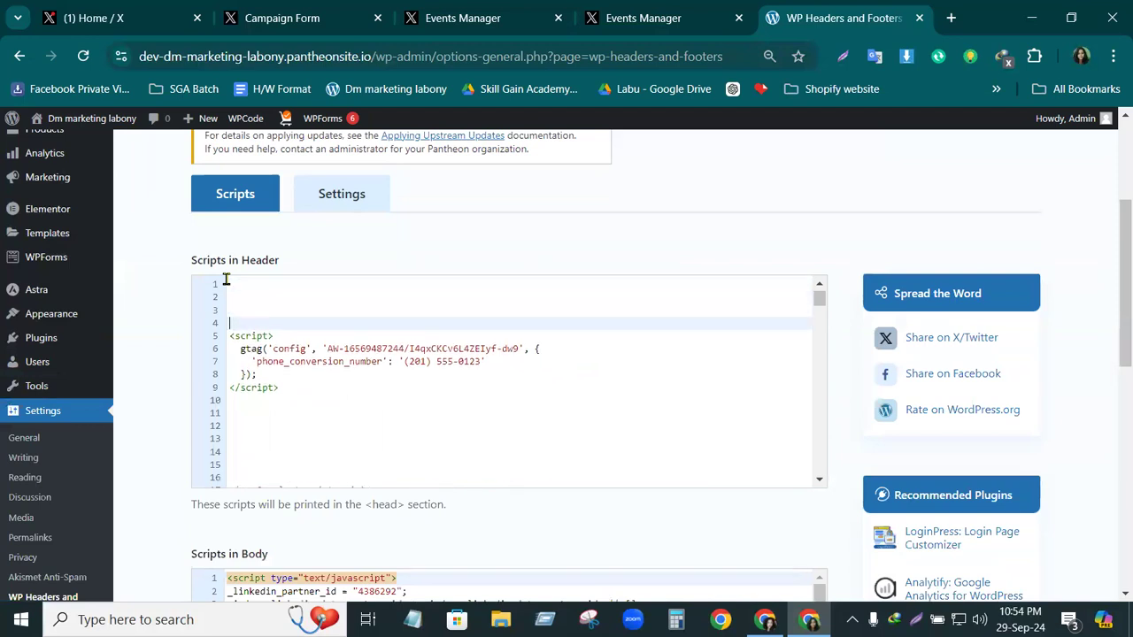
pyautogui.rightClick(283, 321)
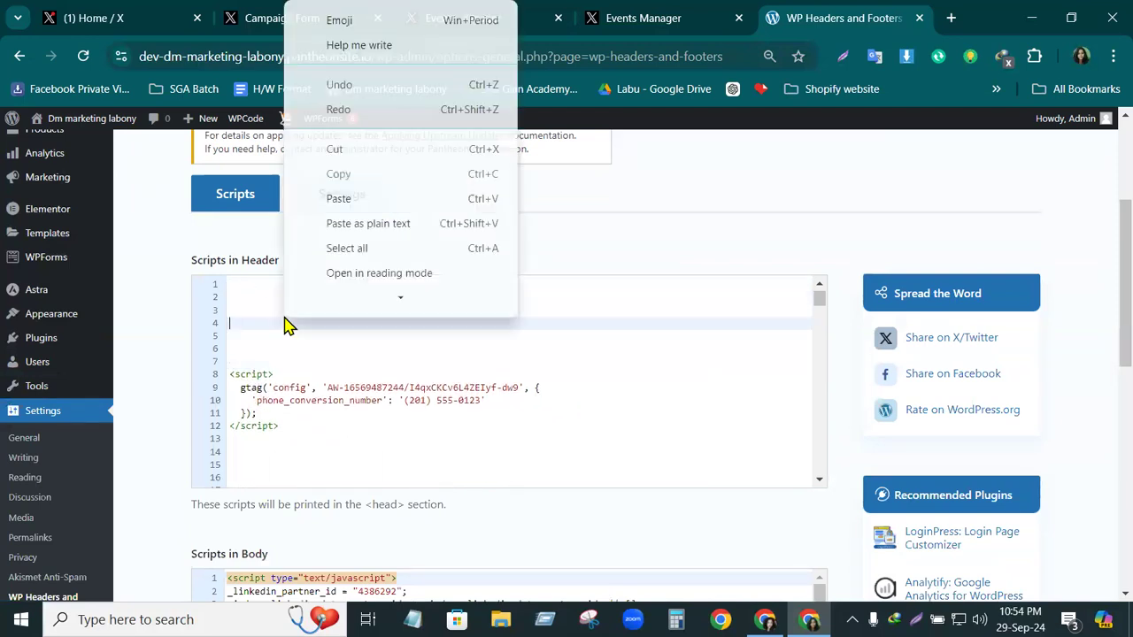
pyautogui.click(341, 199)
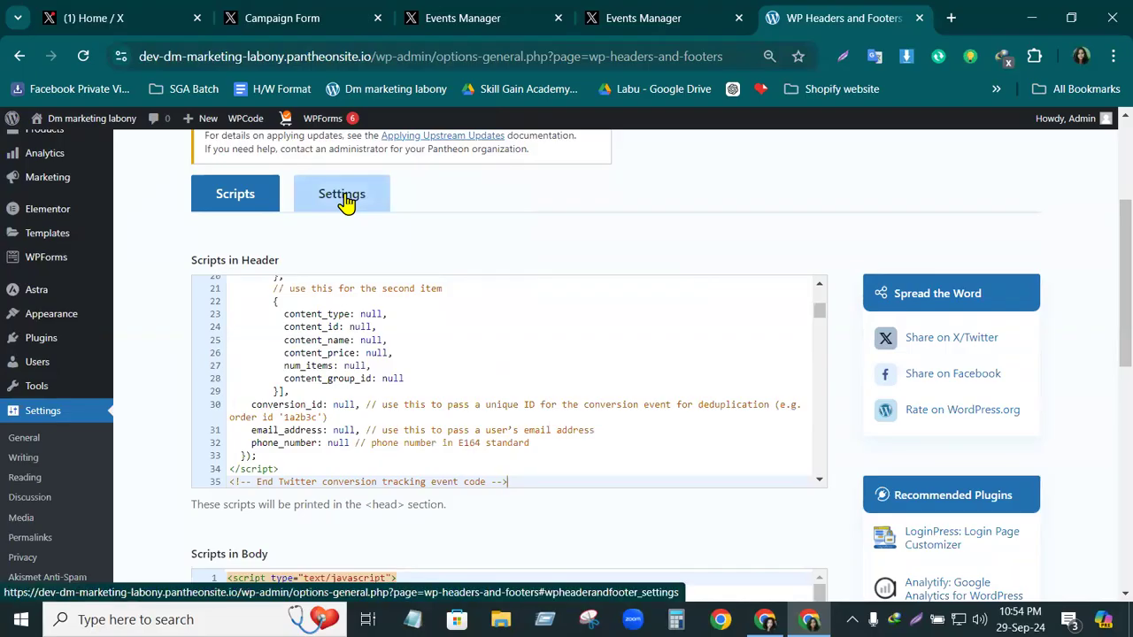
# - Check the remaining header scripts and save the WP Headers and Footers changes
pyautogui.scroll(-5, 555, 399)
pyautogui.scroll(-10, 720, 466)
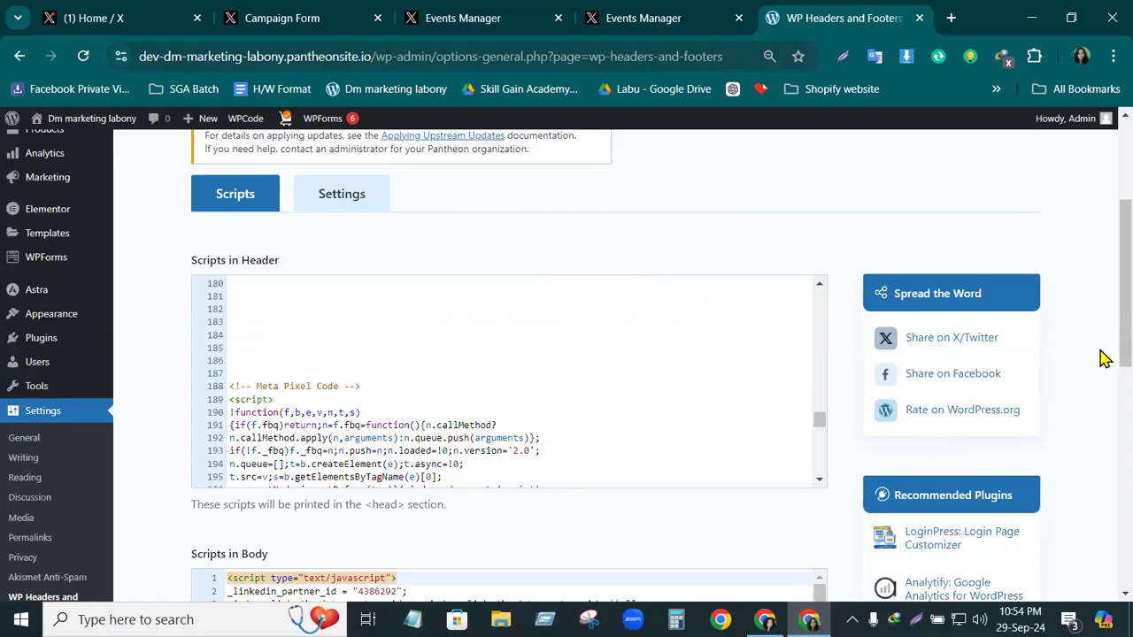
pyautogui.scroll(-8, 1106, 380)
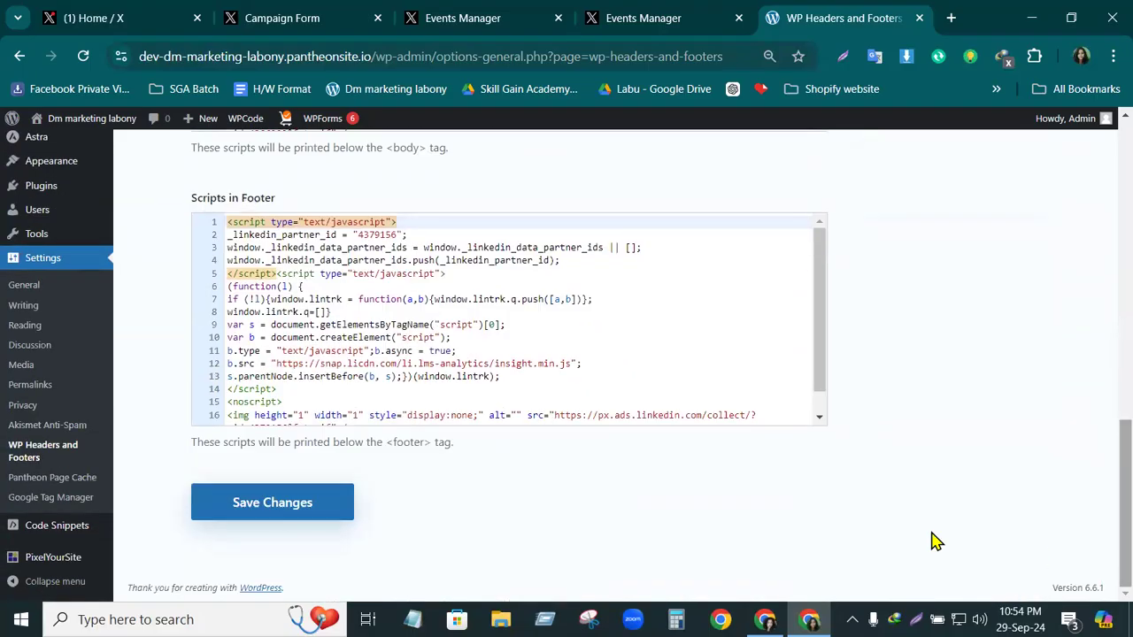
pyautogui.click(270, 506)
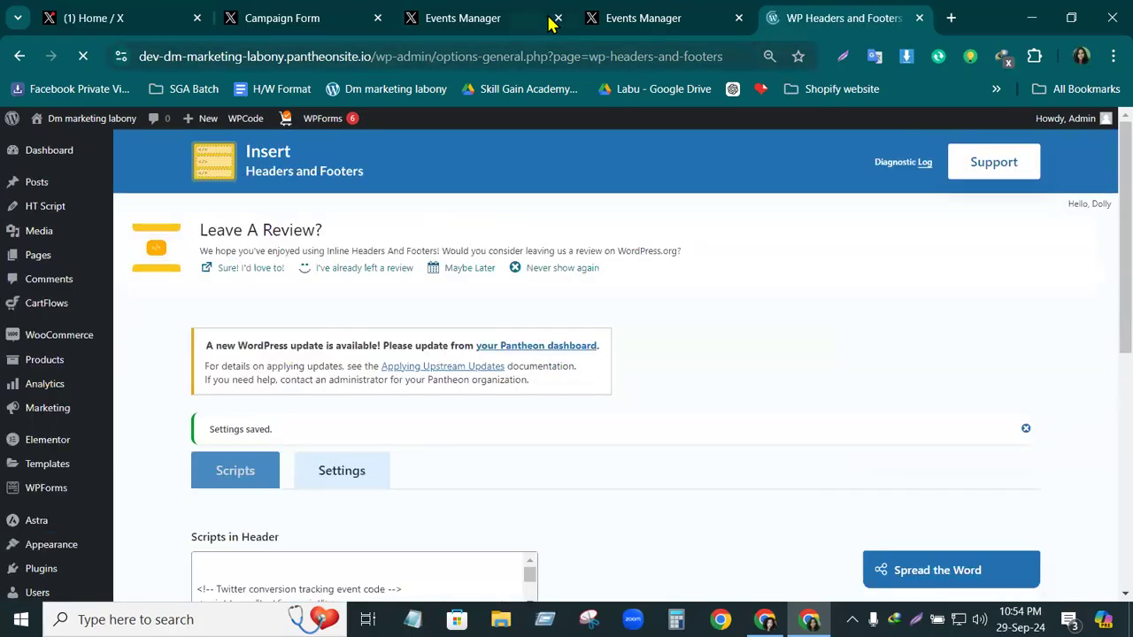
# - Return to the X Ads Events Manager page showing the event code and save the "Pixel Setup" event
pyautogui.click(641, 17)
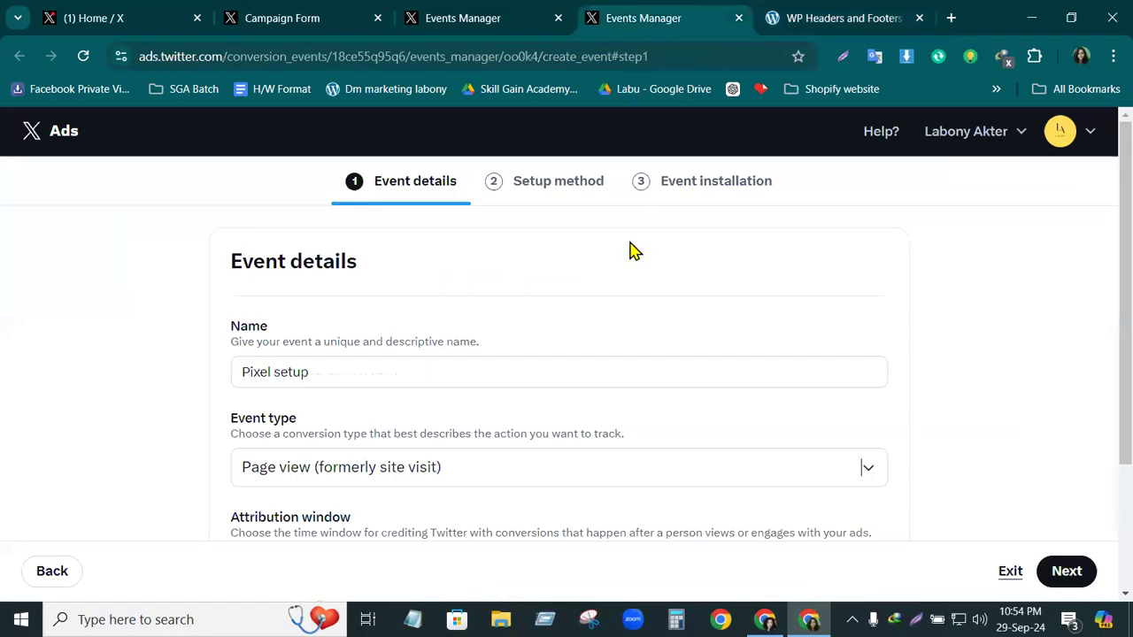
pyautogui.scroll(-2, 576, 471)
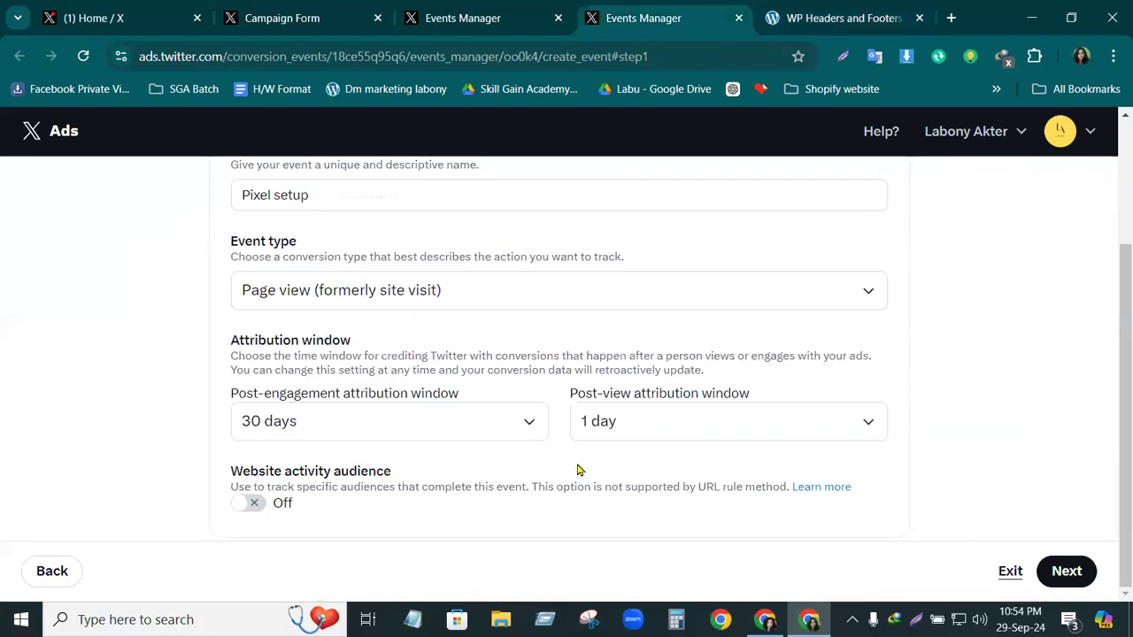
pyautogui.click(481, 16)
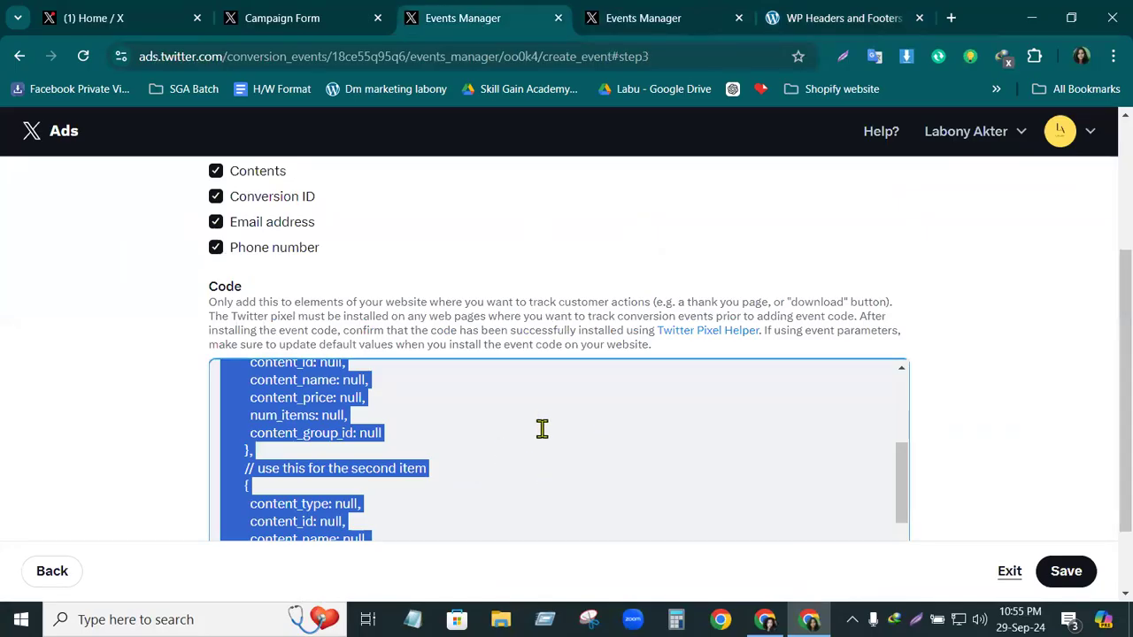
pyautogui.click(550, 378)
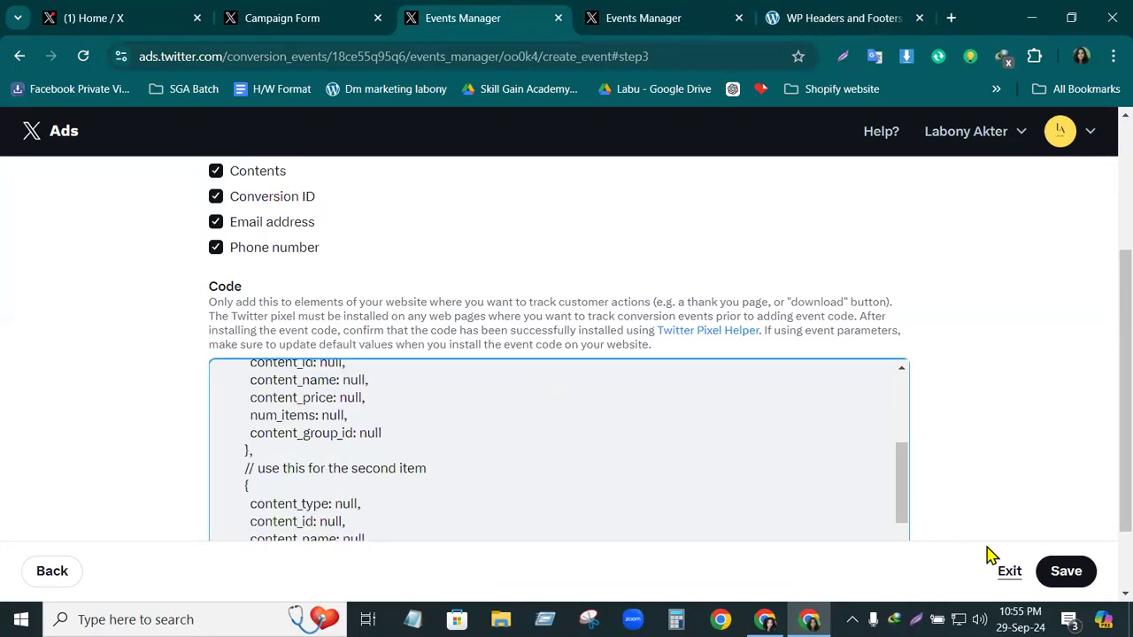
pyautogui.click(1066, 571)
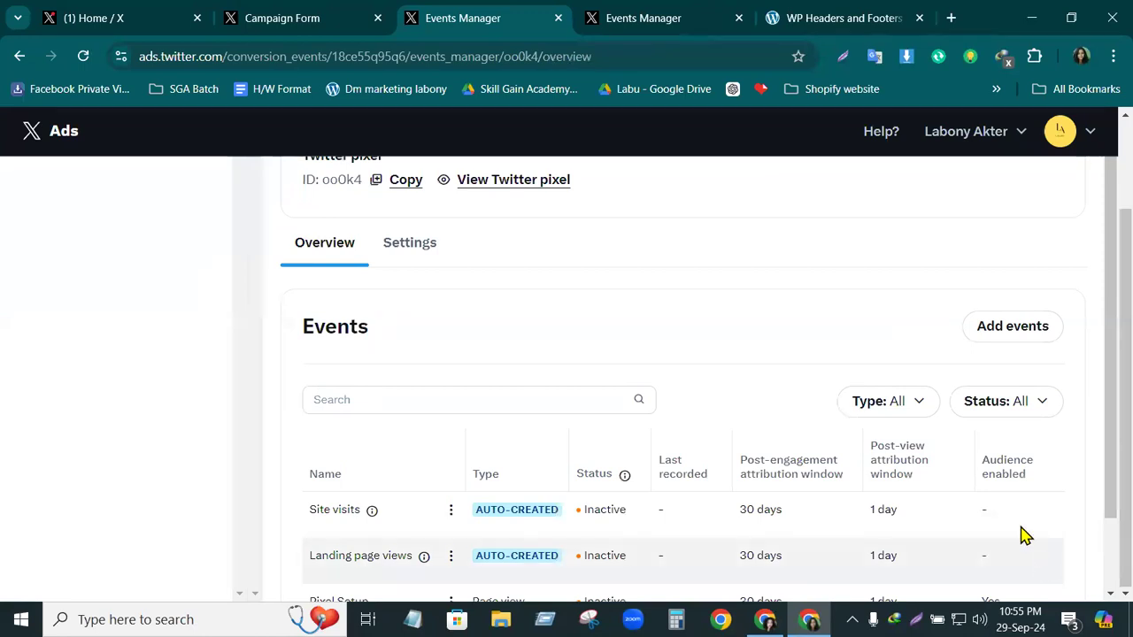
# - Check the status of the "Pixel Setup" event in the Events Manager overview
pyautogui.scroll(-1, 867, 387)
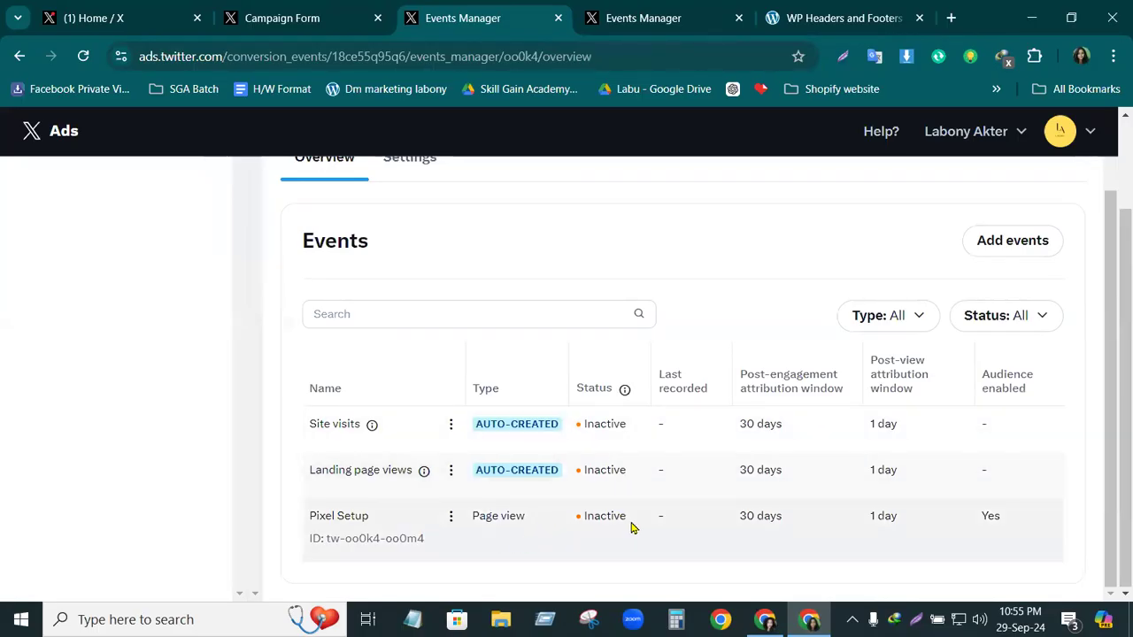
pyautogui.moveTo(630, 523); pyautogui.dragTo(557, 526)
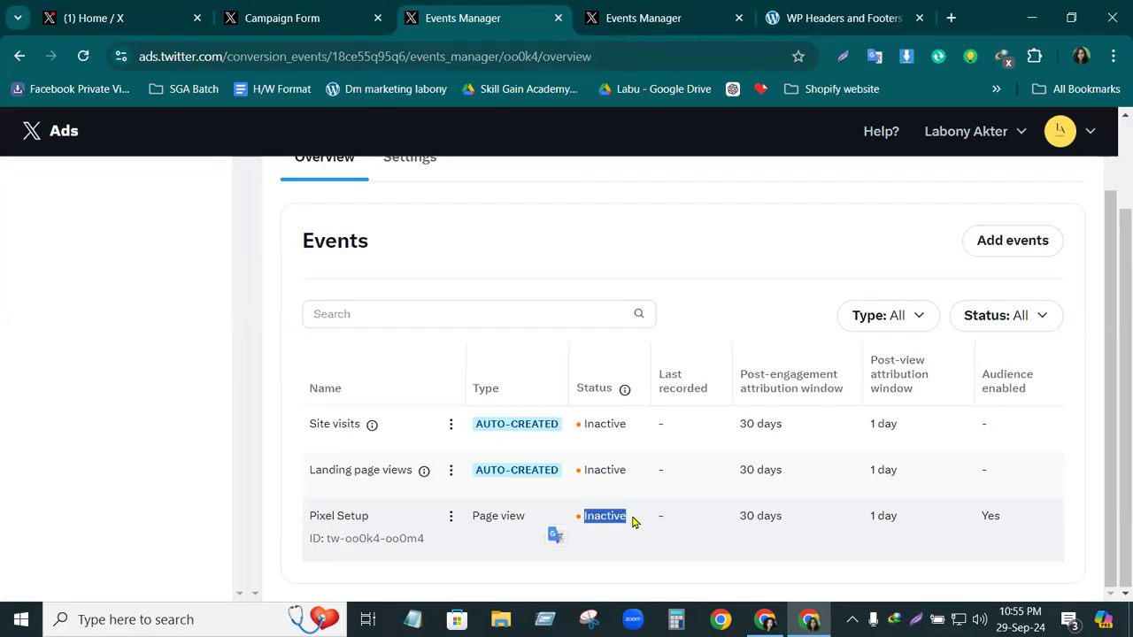
pyautogui.click(632, 522)
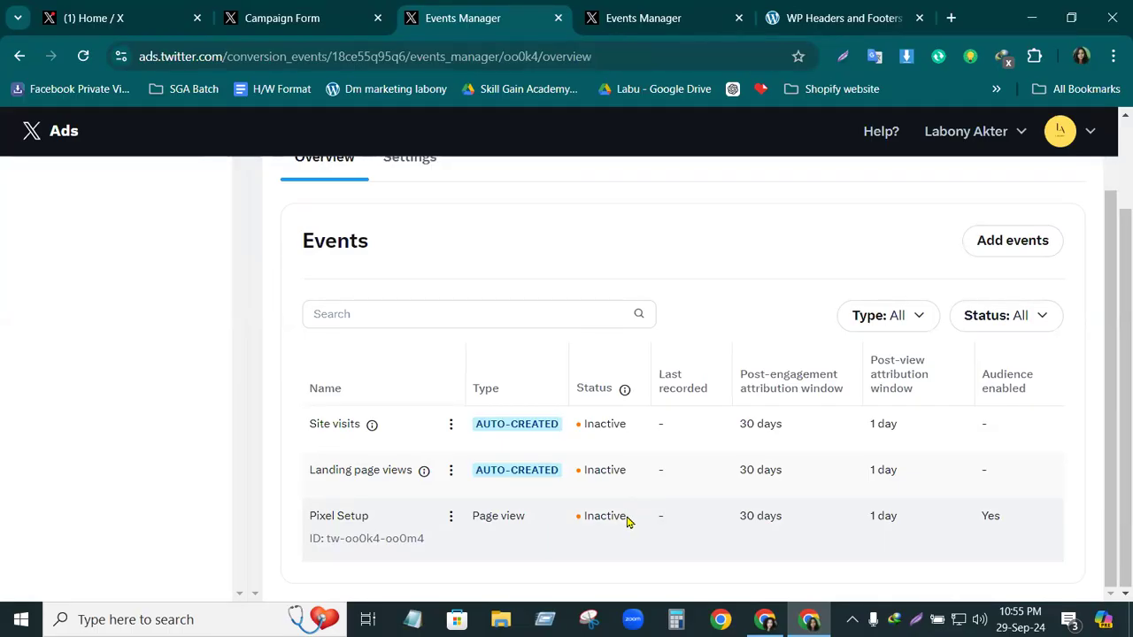
pyautogui.moveTo(627, 522); pyautogui.dragTo(577, 523)
pyautogui.click(633, 522)
pyautogui.moveTo(626, 519); pyautogui.dragTo(576, 520)
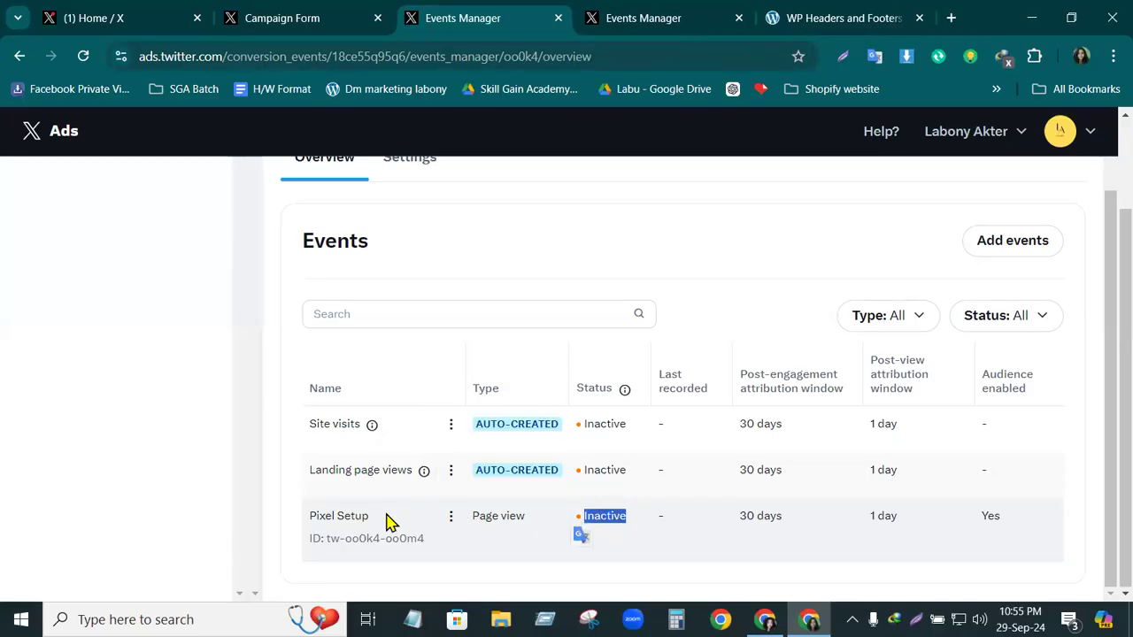
pyautogui.scroll(1, 392, 516)
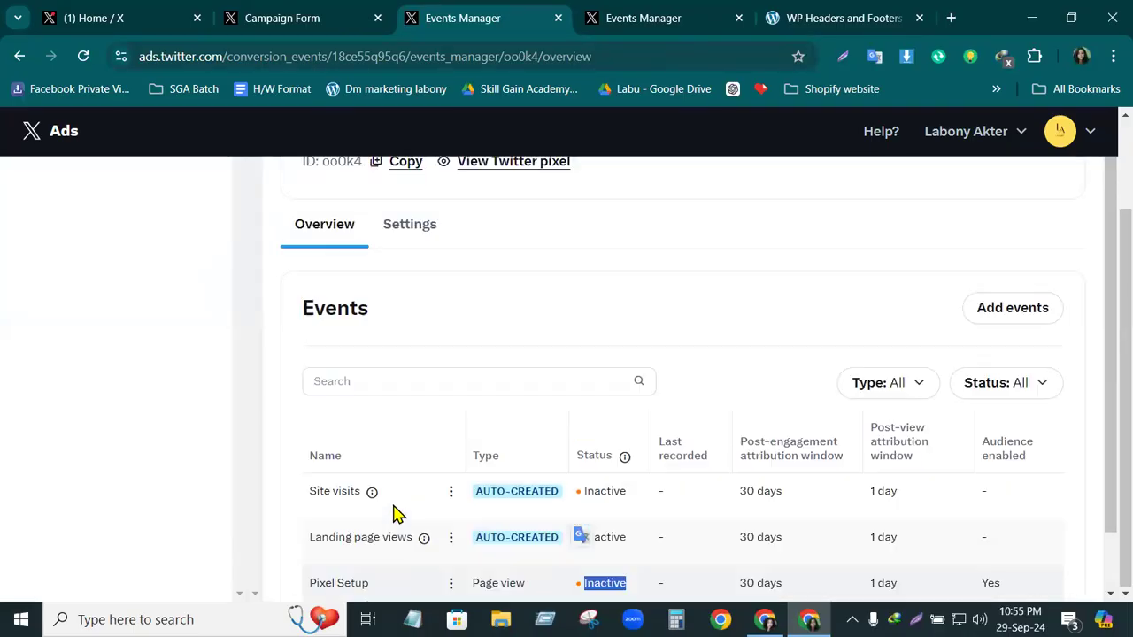
pyautogui.scroll(2, 425, 505)
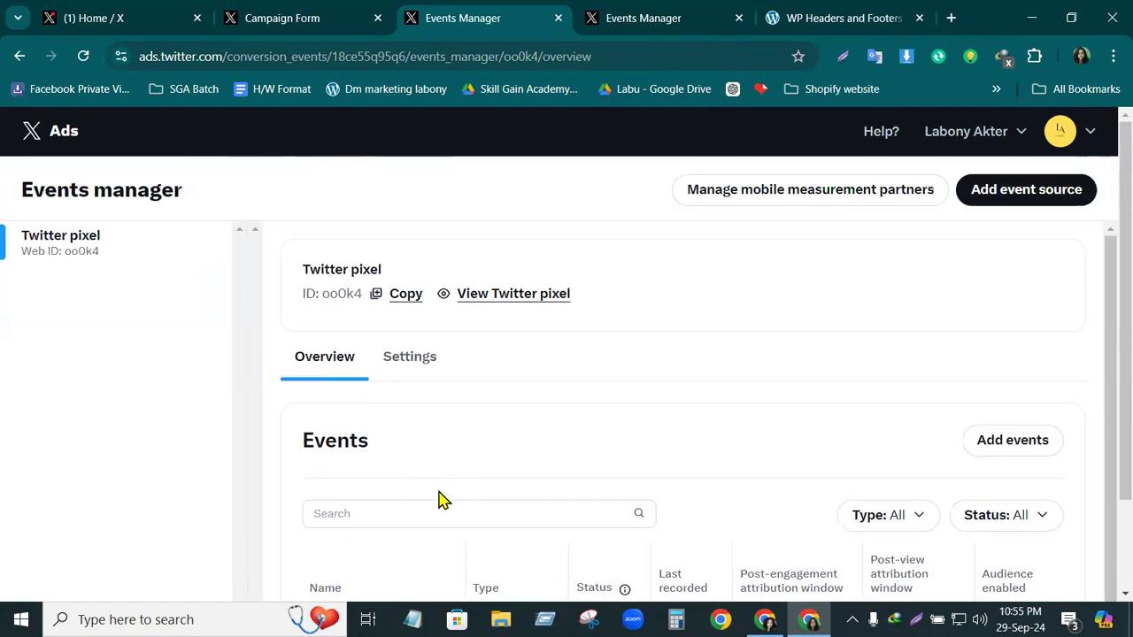
# - Start adding an event source, agree to the terms of use, and review the pixel code installation page
pyautogui.click(1025, 195)
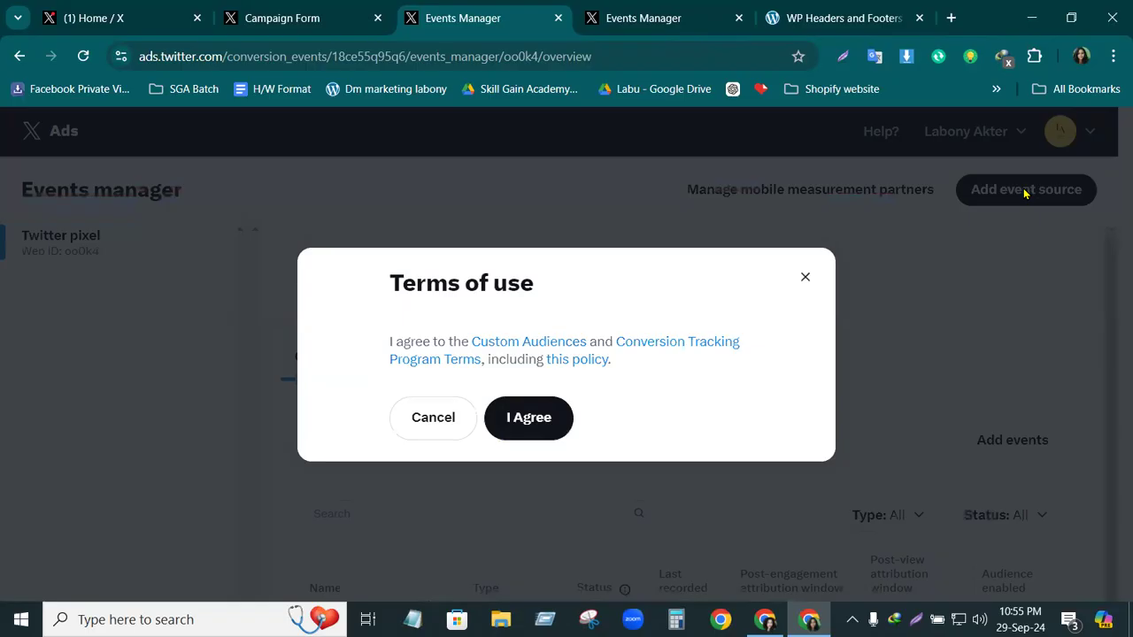
pyautogui.click(530, 421)
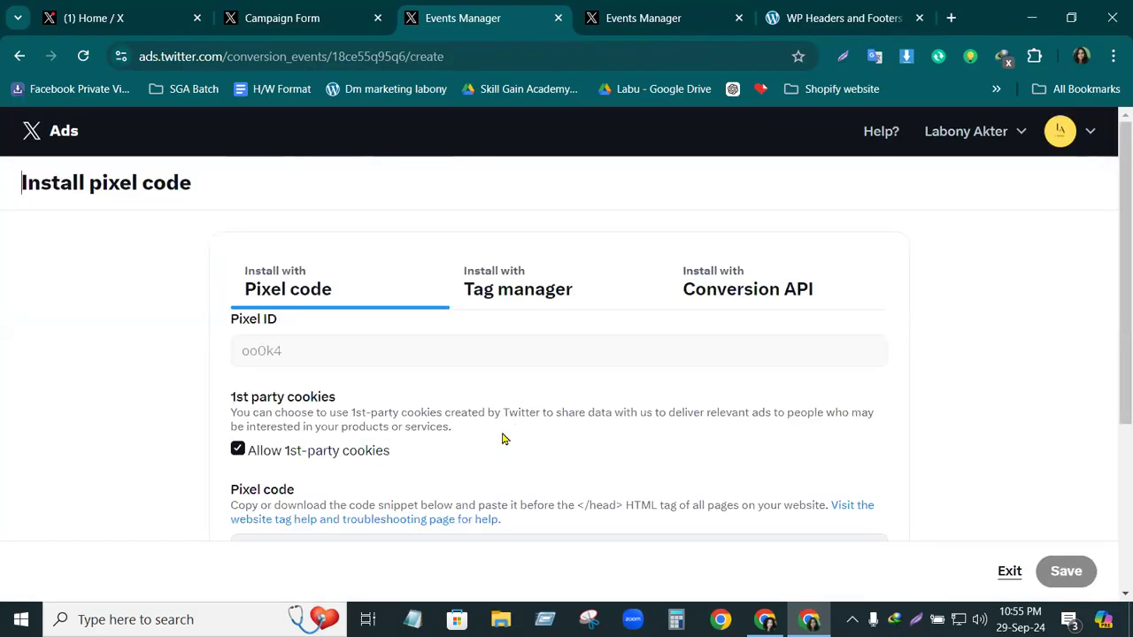
pyautogui.scroll(-2, 478, 435)
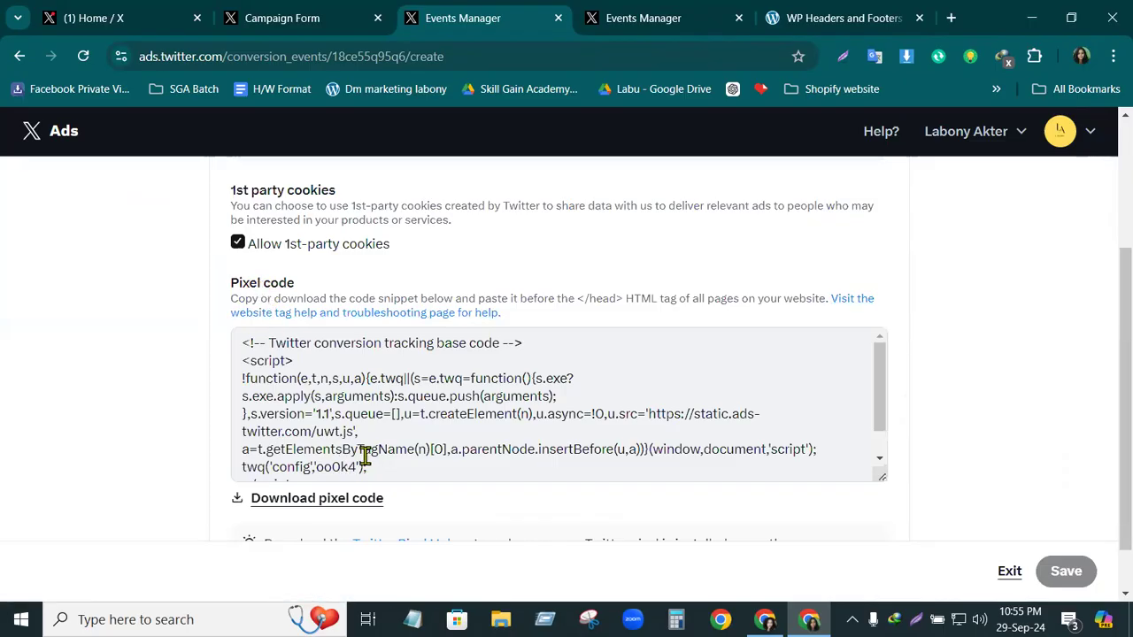
pyautogui.scroll(-1, 364, 451)
pyautogui.scroll(-1, 365, 453)
pyautogui.scroll(3, 458, 426)
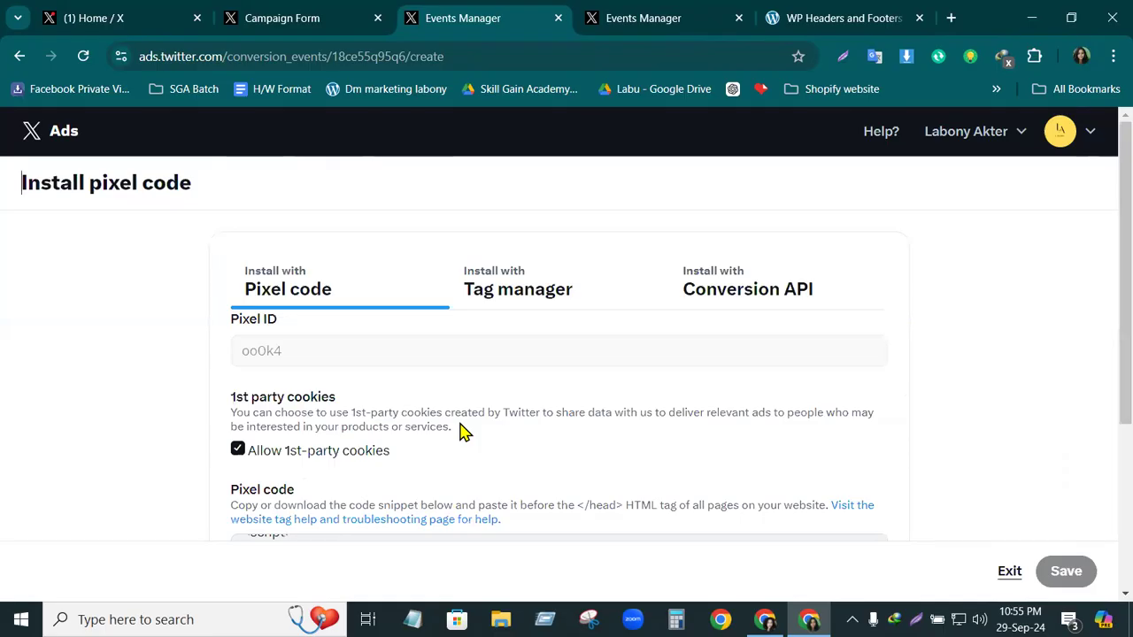
pyautogui.scroll(-3, 531, 451)
pyautogui.moveTo(882, 363); pyautogui.dragTo(880, 402)
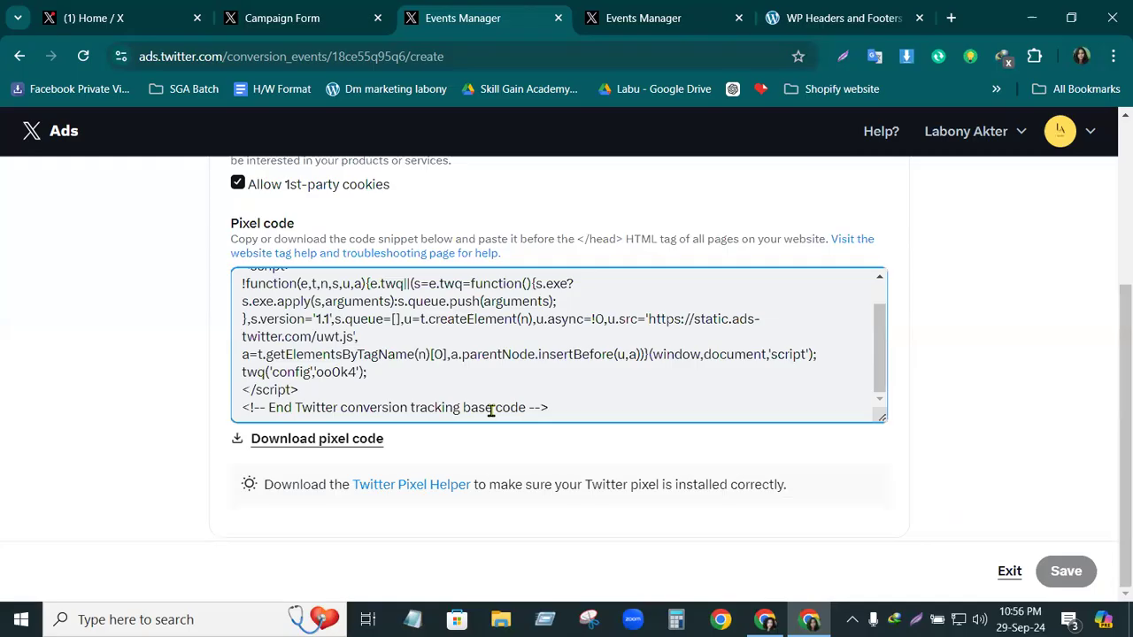
# - Copy the complete Twitter conversion tracking base code from the Pixel code box
pyautogui.moveTo(555, 408); pyautogui.dragTo(234, 323)
pyautogui.scroll(4, 233, 323)
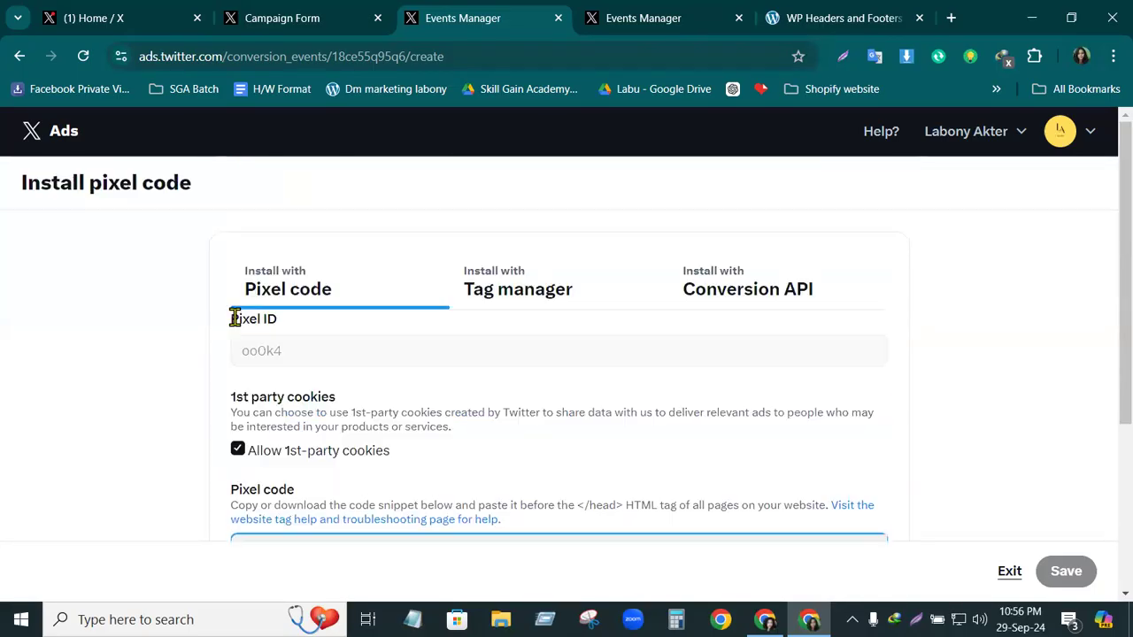
pyautogui.scroll(-2, 255, 510)
pyautogui.moveTo(255, 510); pyautogui.dragTo(237, 348)
pyautogui.scroll(3, 238, 357)
pyautogui.scroll(-3, 240, 366)
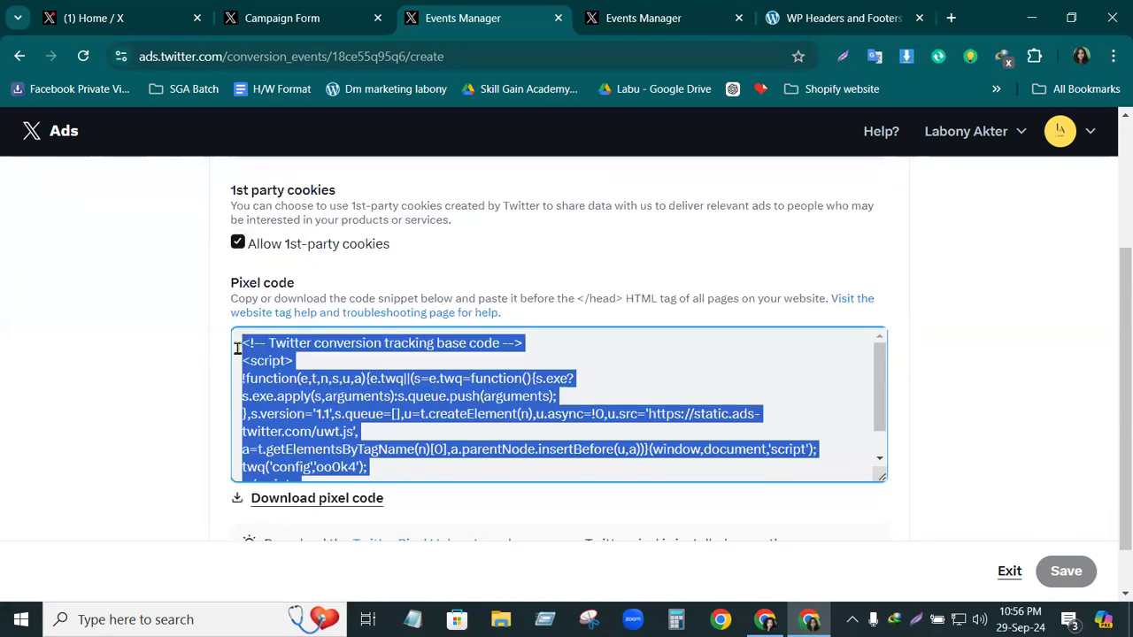
pyautogui.rightClick(285, 356)
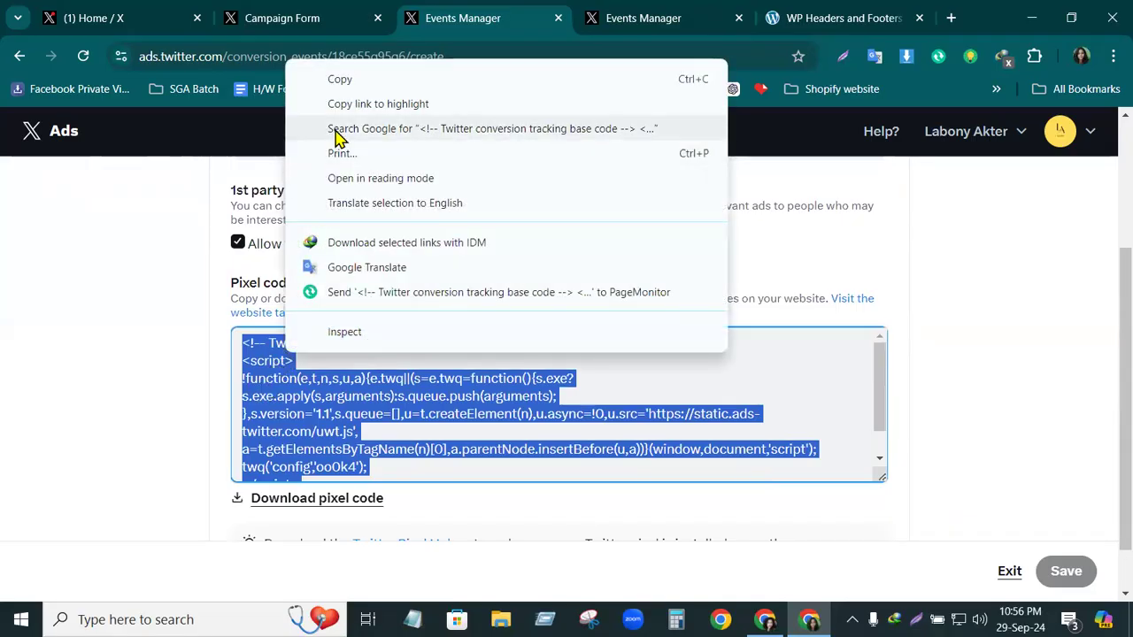
pyautogui.click(343, 80)
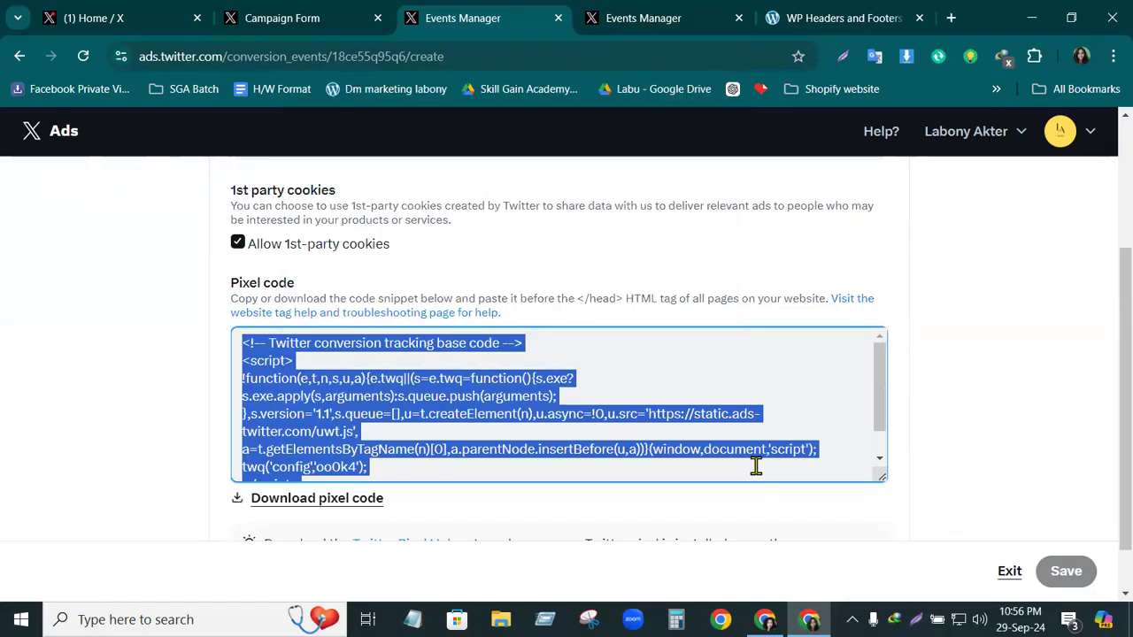
# - In WP Headers and Footers, insert blank lines above the event code in Scripts in Header and paste the copied Twitter base code there
pyautogui.click(811, 18)
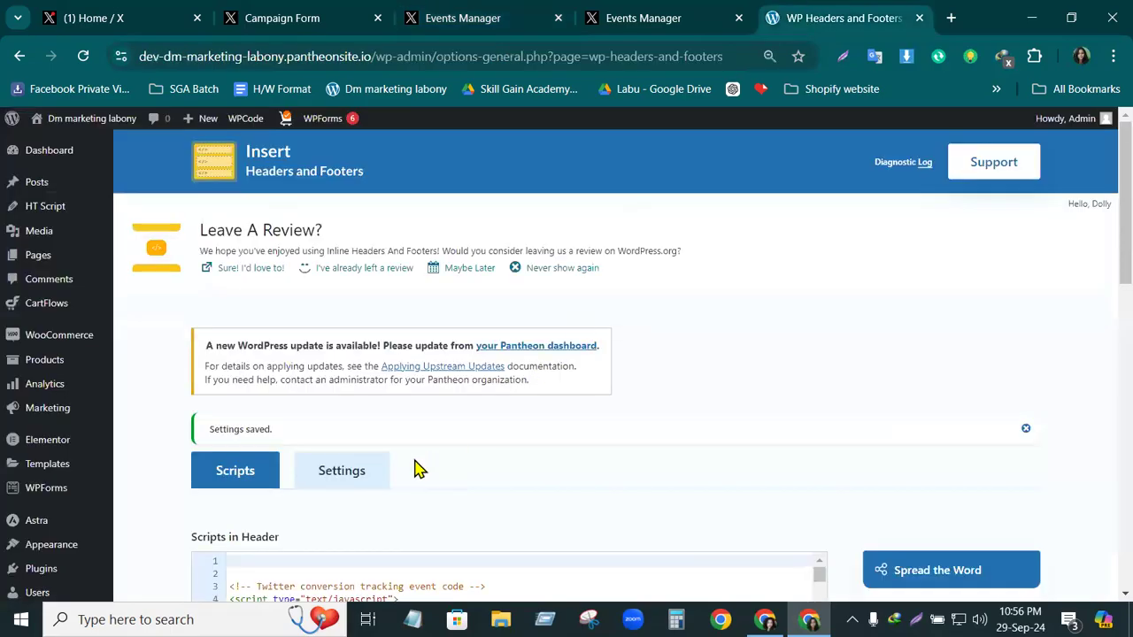
pyautogui.scroll(-2, 419, 470)
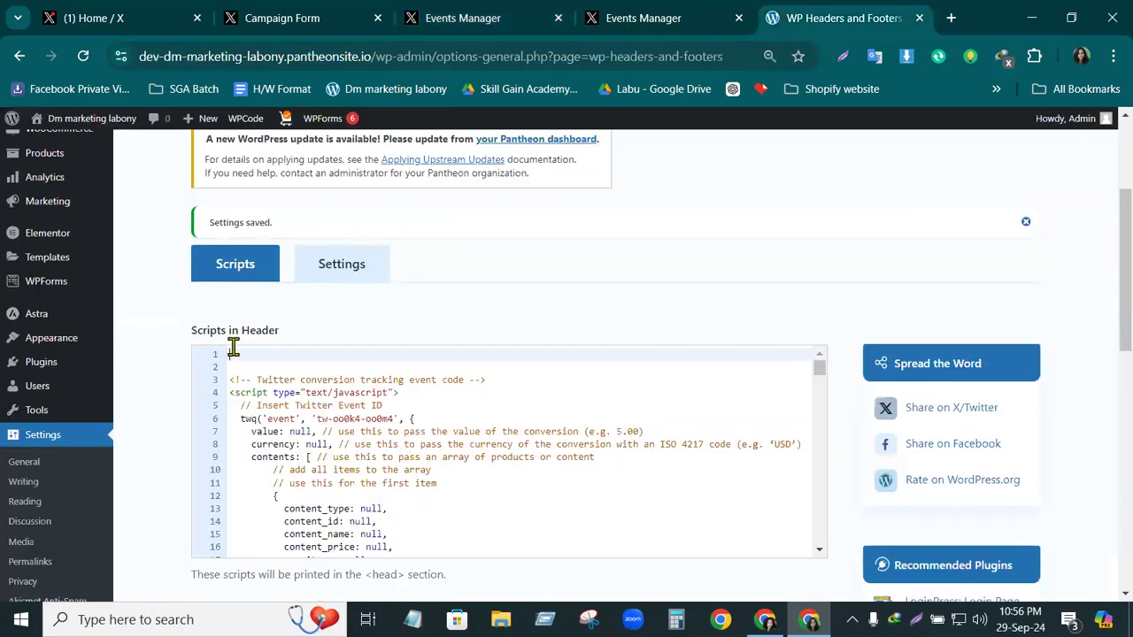
pyautogui.press('Return')
pyautogui.press('Return')
pyautogui.press('Return')
pyautogui.press('Return')
pyautogui.press('Return')
pyautogui.press('Return')
pyautogui.press('Return')
pyautogui.press('Return')
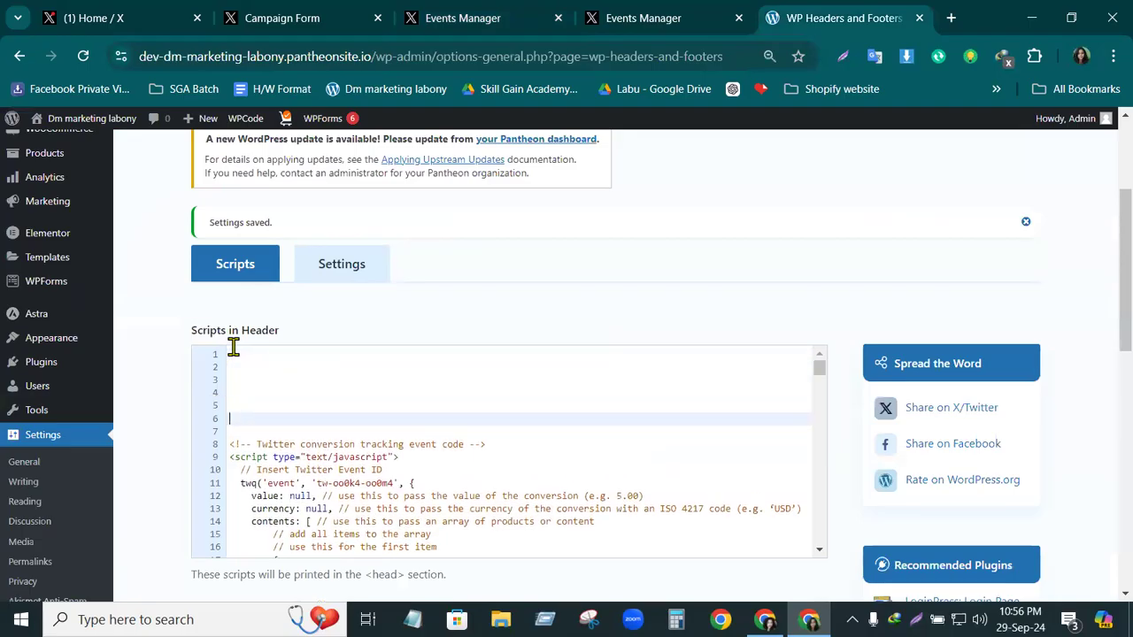
pyautogui.rightClick(261, 392)
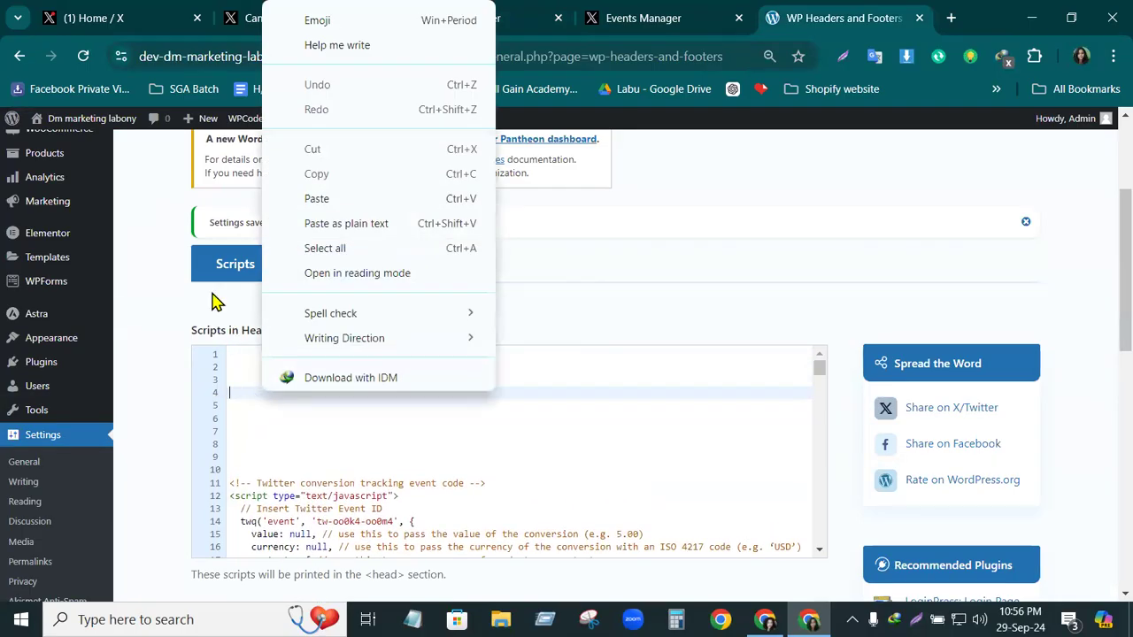
pyautogui.click(321, 198)
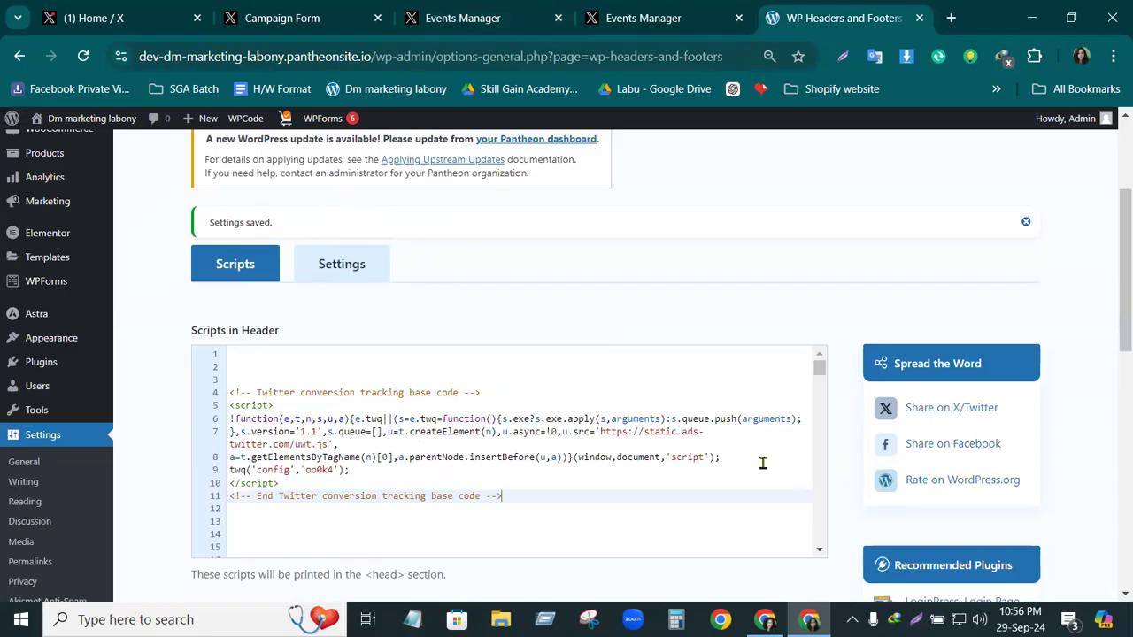
# - Save the WP Headers and Footers settings with the added base code
pyautogui.scroll(-8, 761, 463)
pyautogui.moveTo(1122, 301); pyautogui.dragTo(1122, 589)
pyautogui.click(287, 512)
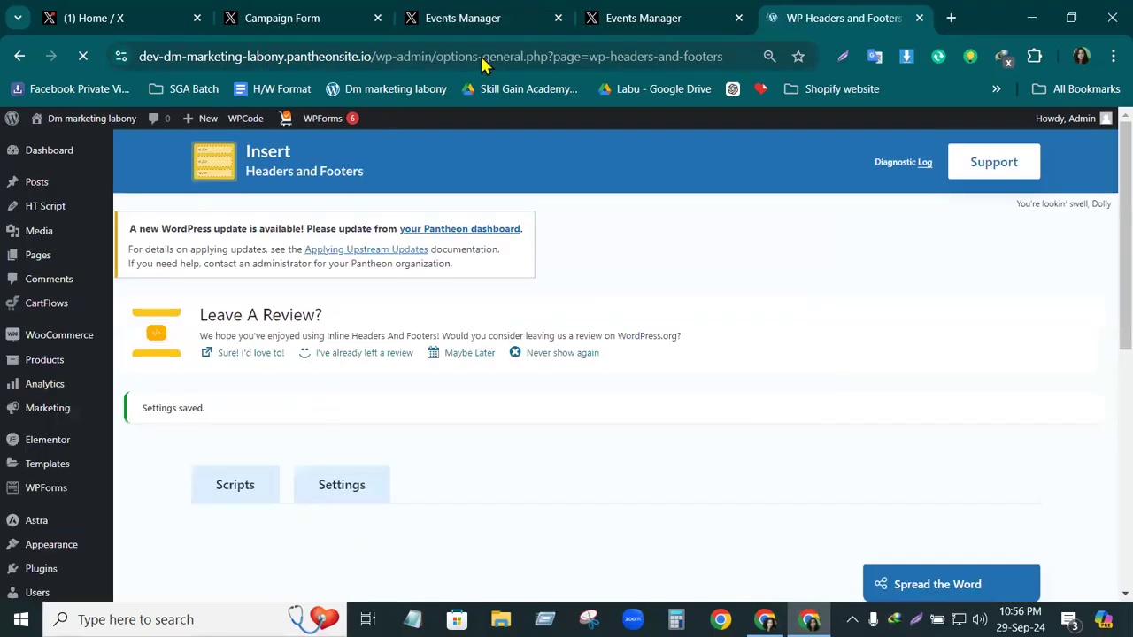
# - Back on the Install pixel code page in X Ads, disable Allow 1st-party cookies, save, and check the event statuses
pyautogui.click(640, 19)
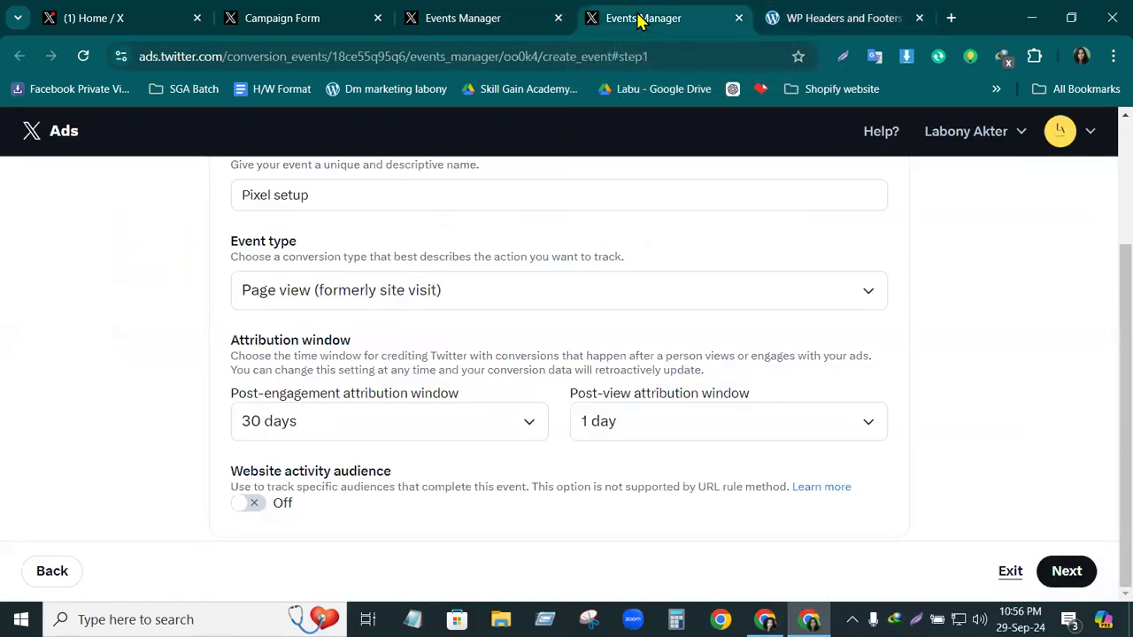
pyautogui.click(455, 20)
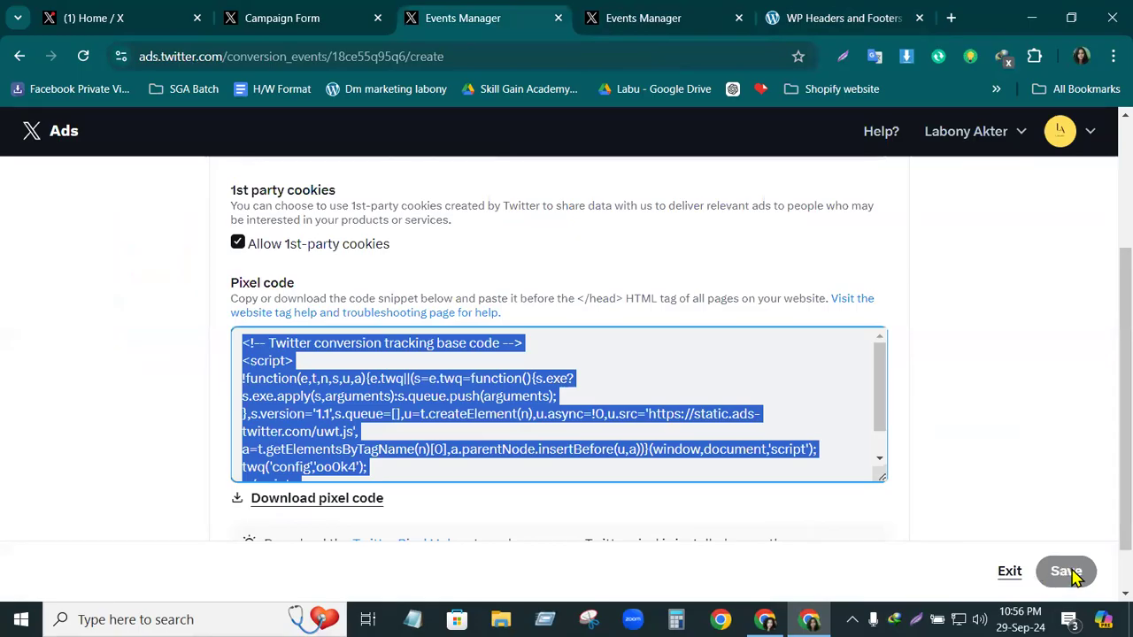
pyautogui.click(837, 382)
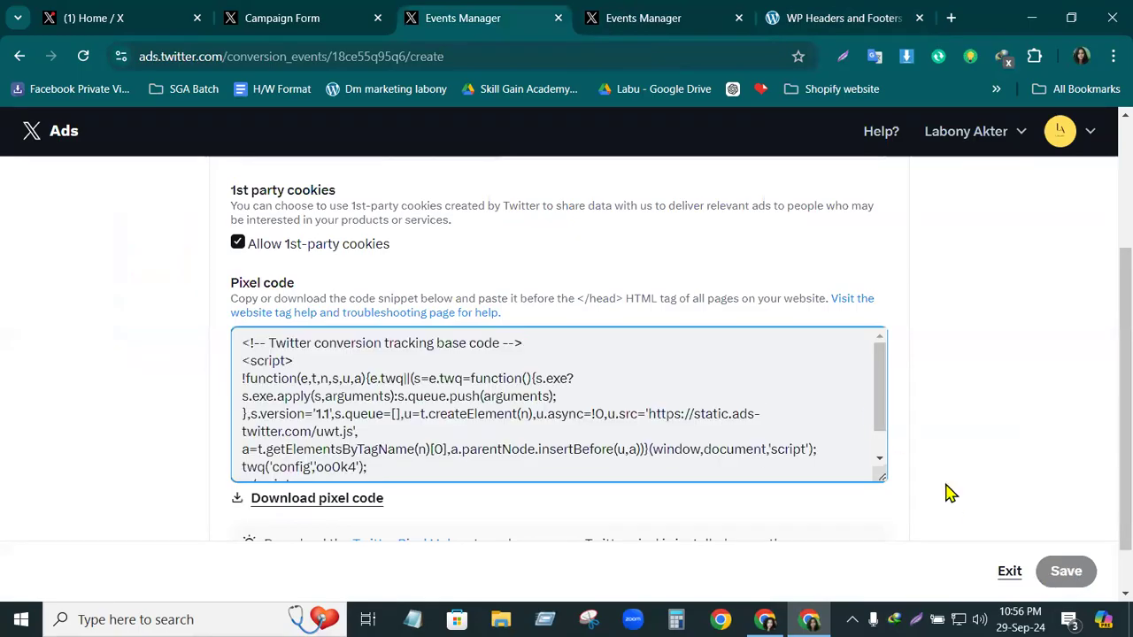
pyautogui.click(1065, 574)
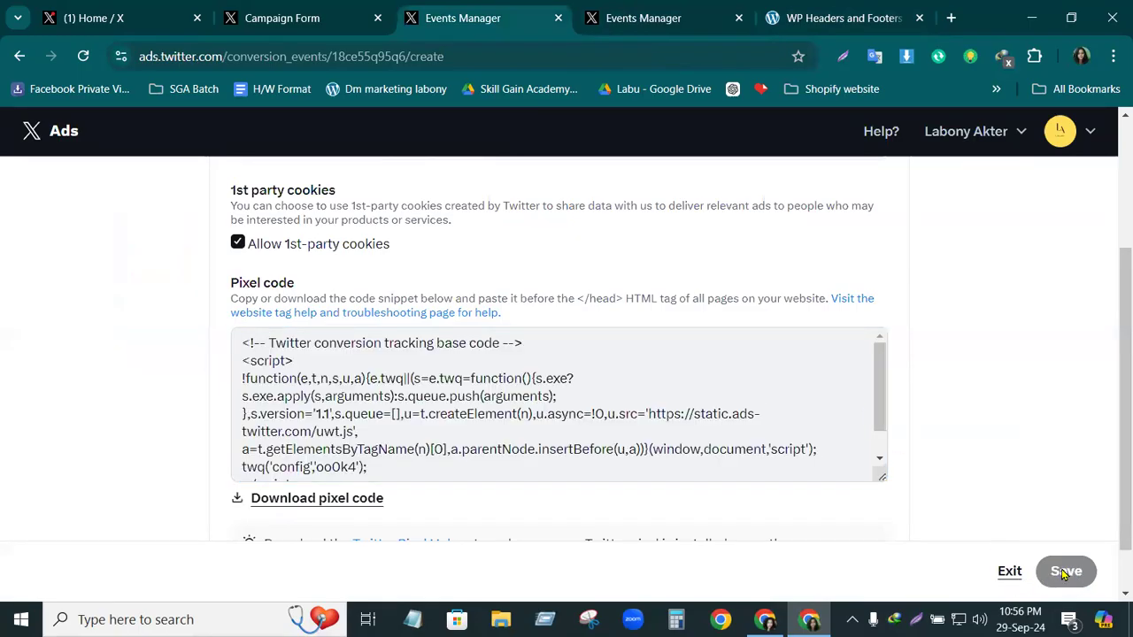
pyautogui.scroll(-1, 863, 412)
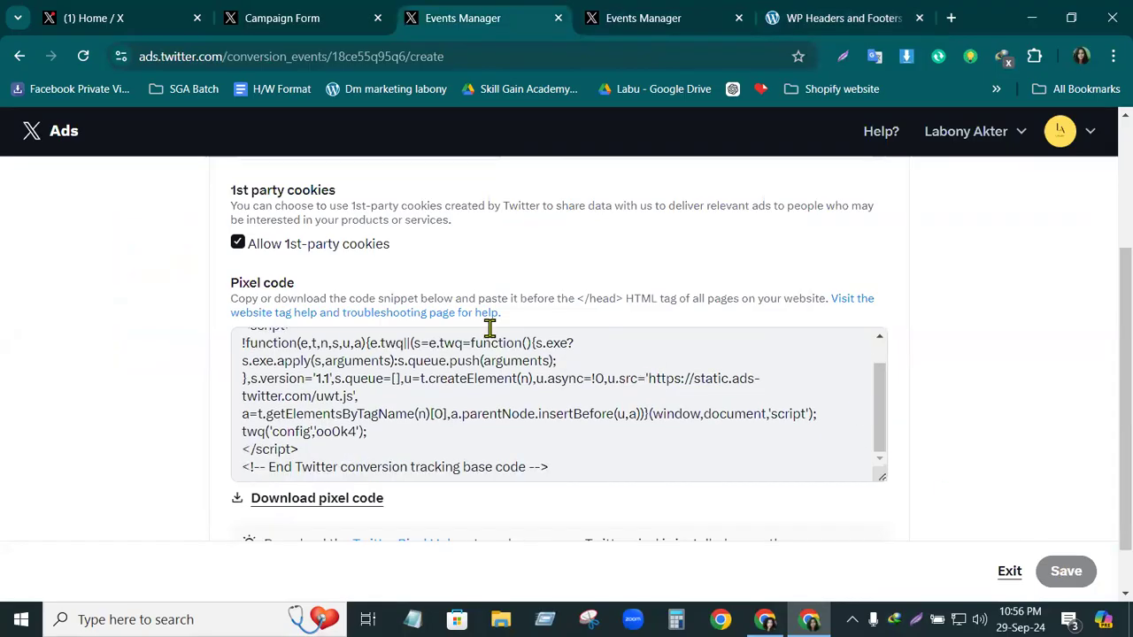
pyautogui.click(237, 243)
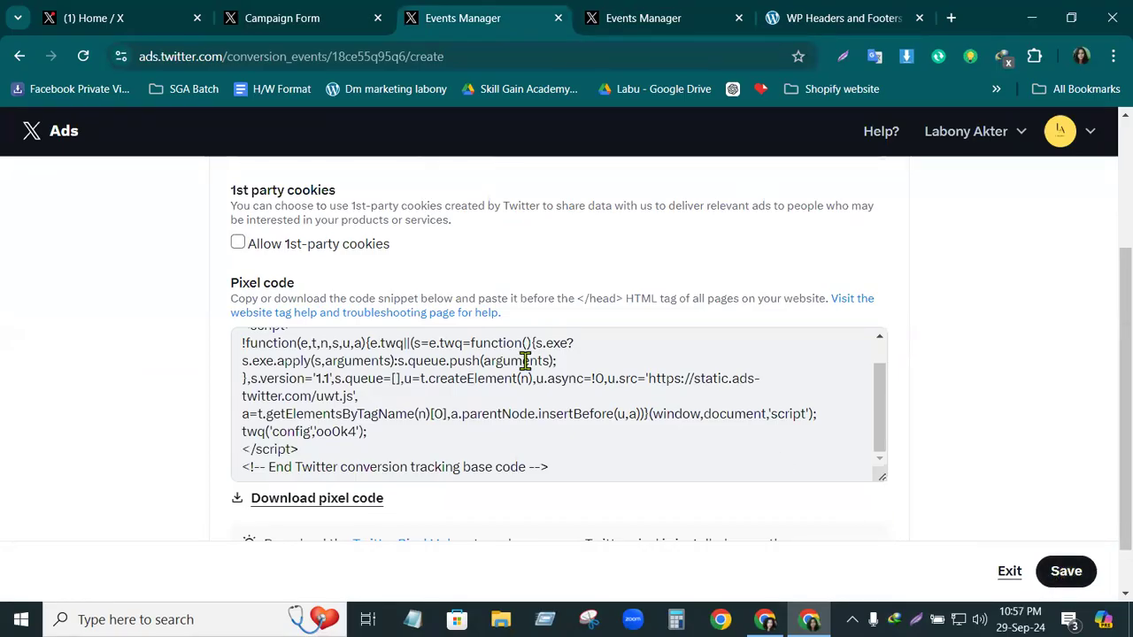
pyautogui.click(1067, 573)
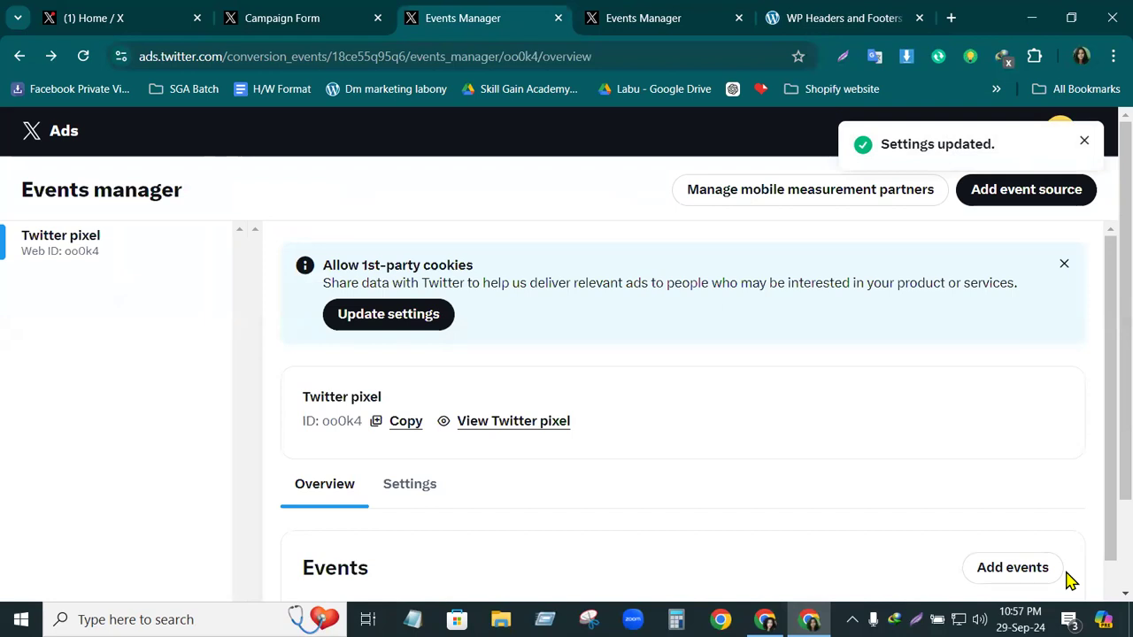
pyautogui.scroll(-2, 802, 402)
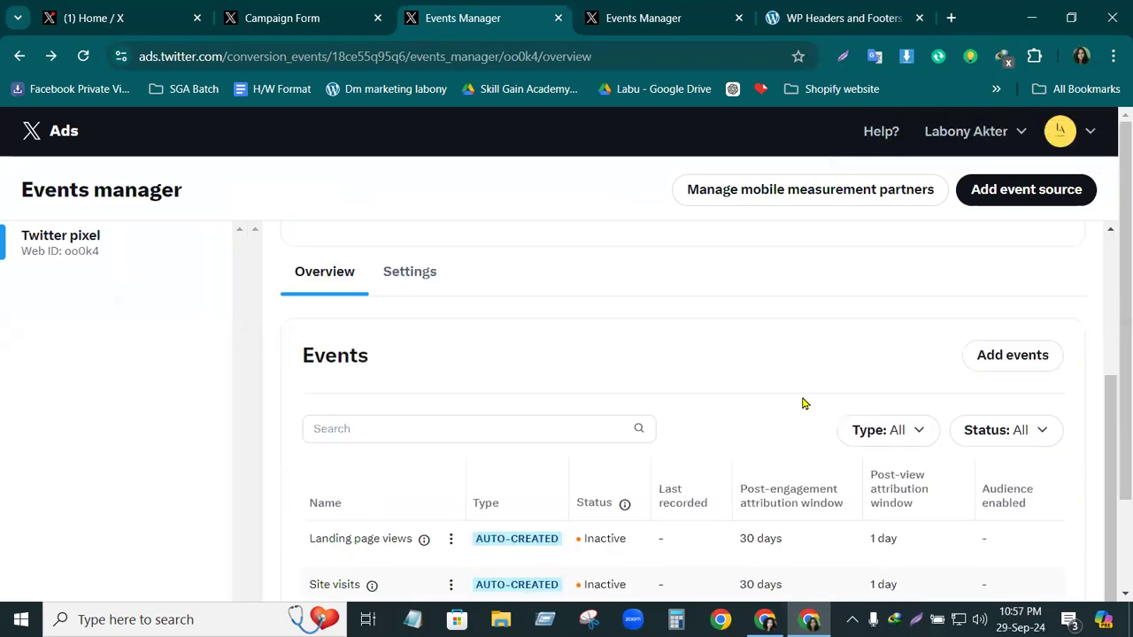
pyautogui.scroll(-1, 802, 403)
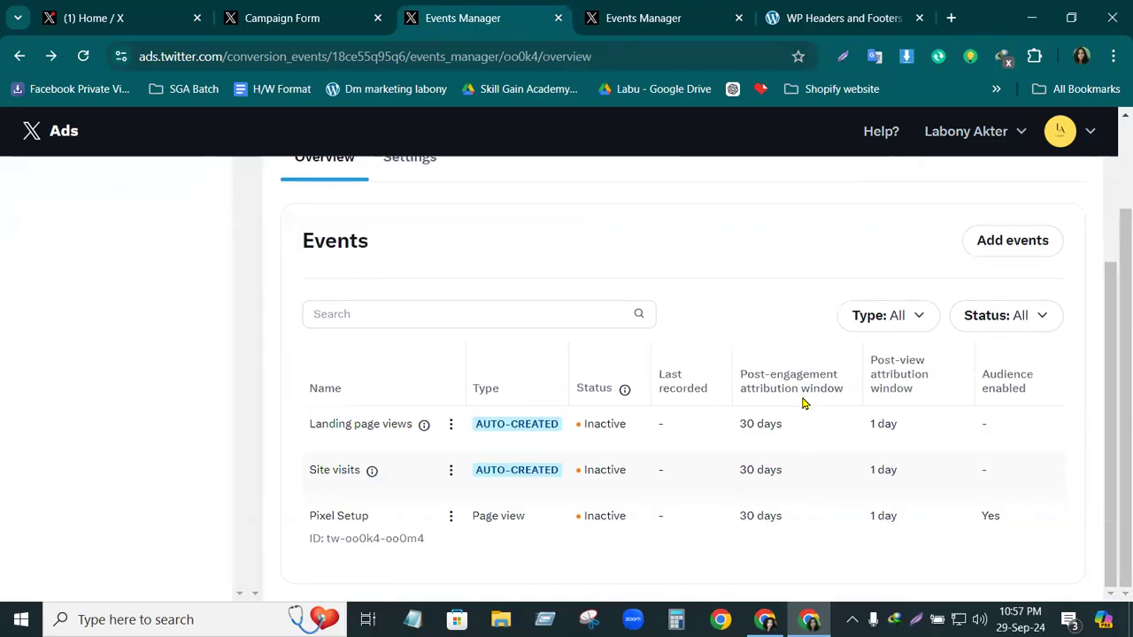
# - Start adding an event source in Events manager and agree to the terms of use
pyautogui.scroll(2, 802, 404)
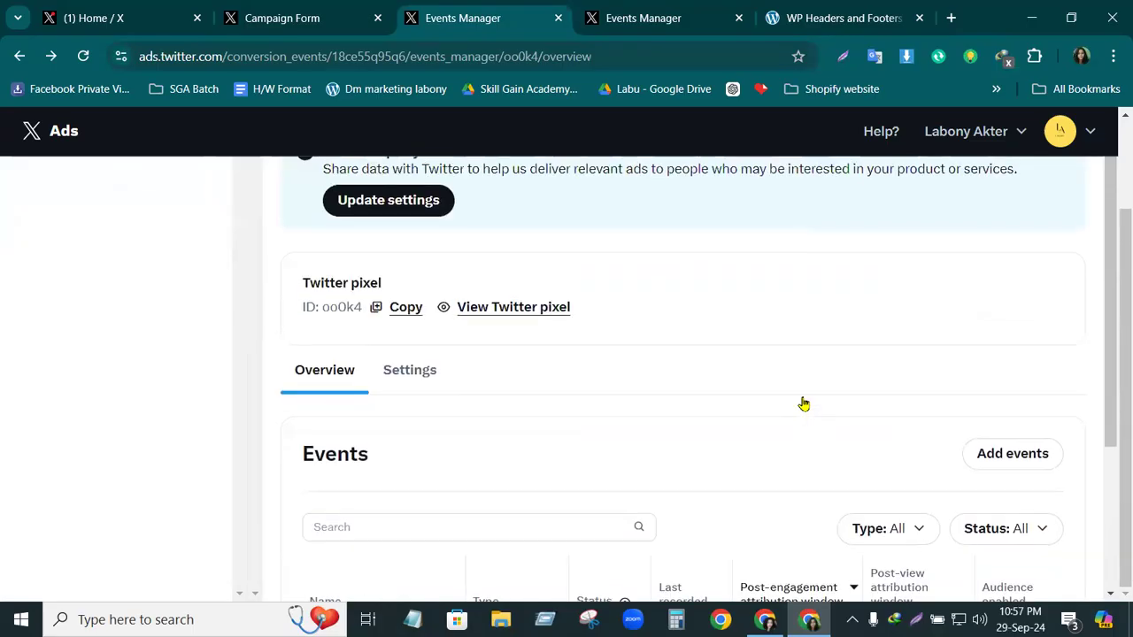
pyautogui.scroll(1, 802, 403)
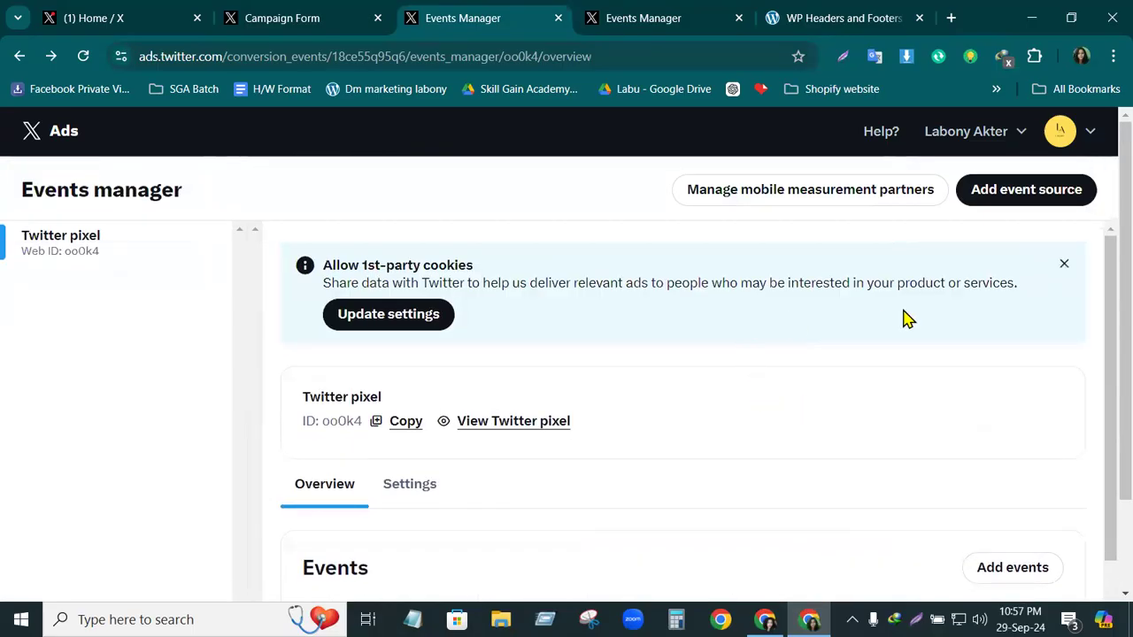
pyautogui.click(1012, 194)
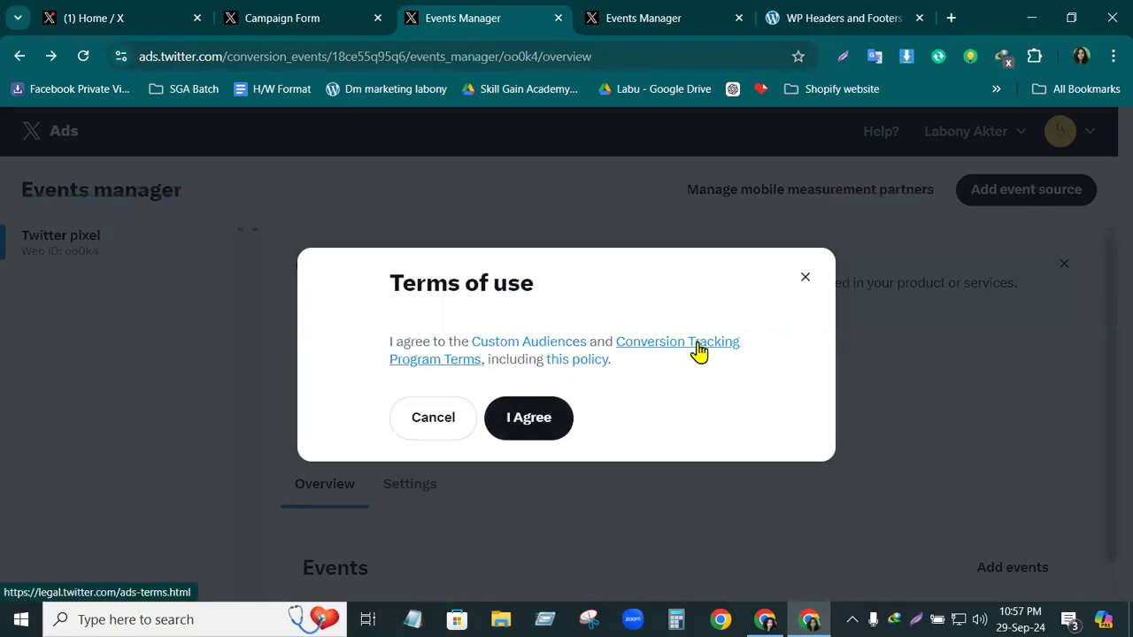
pyautogui.click(533, 414)
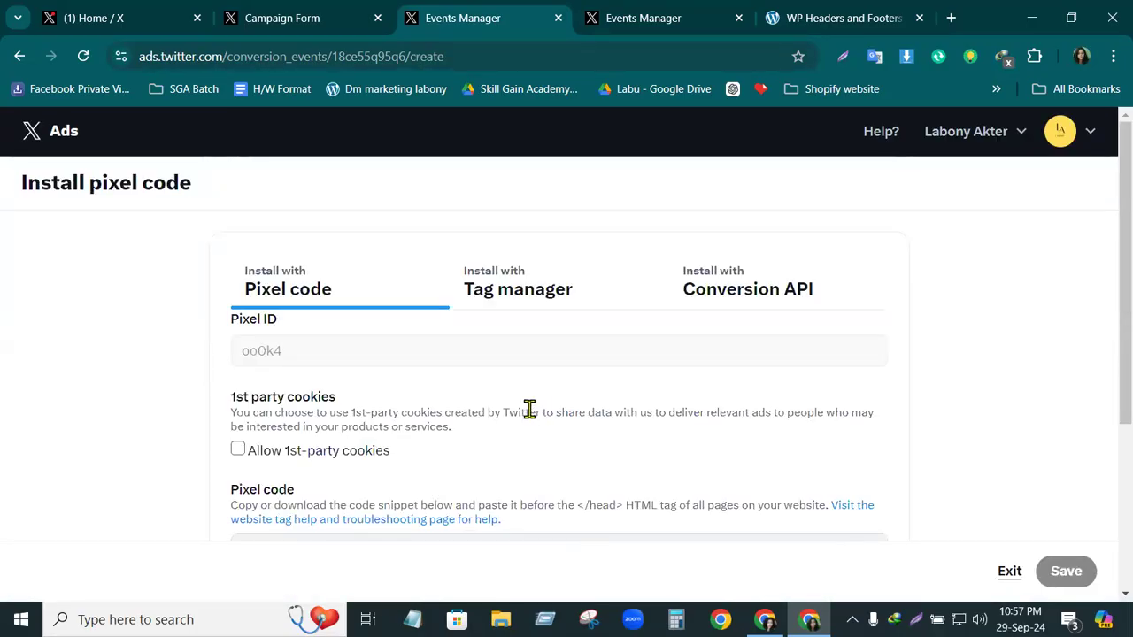
# - Enable Allow 1st-party cookies for the Twitter pixel on the Install pixel code page and save it
pyautogui.scroll(-4, 528, 409)
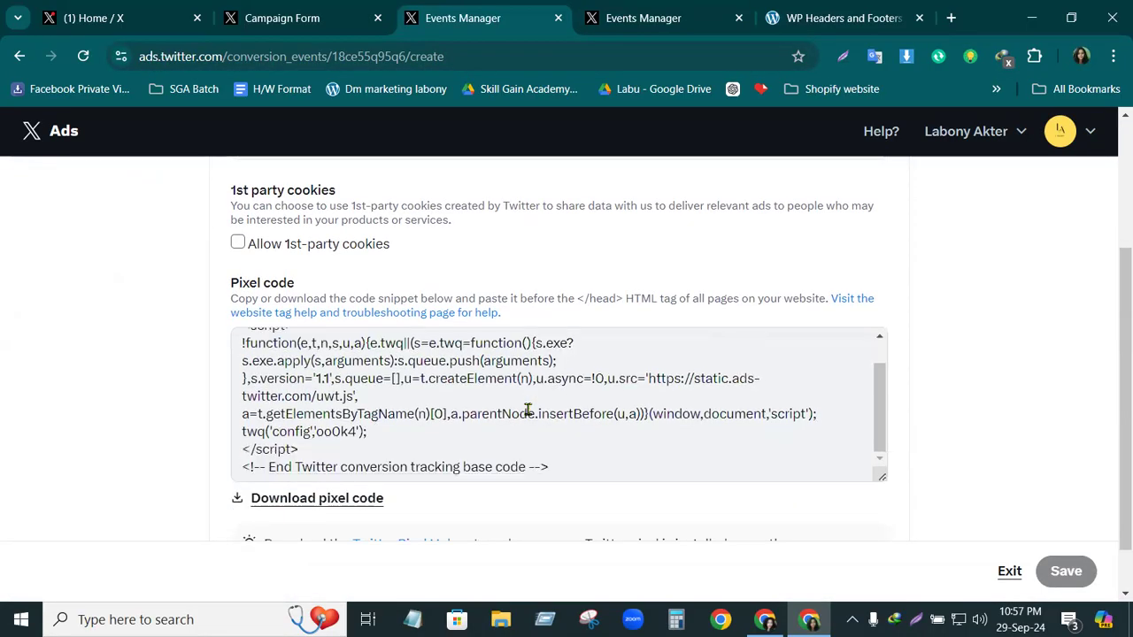
pyautogui.scroll(-1, 529, 409)
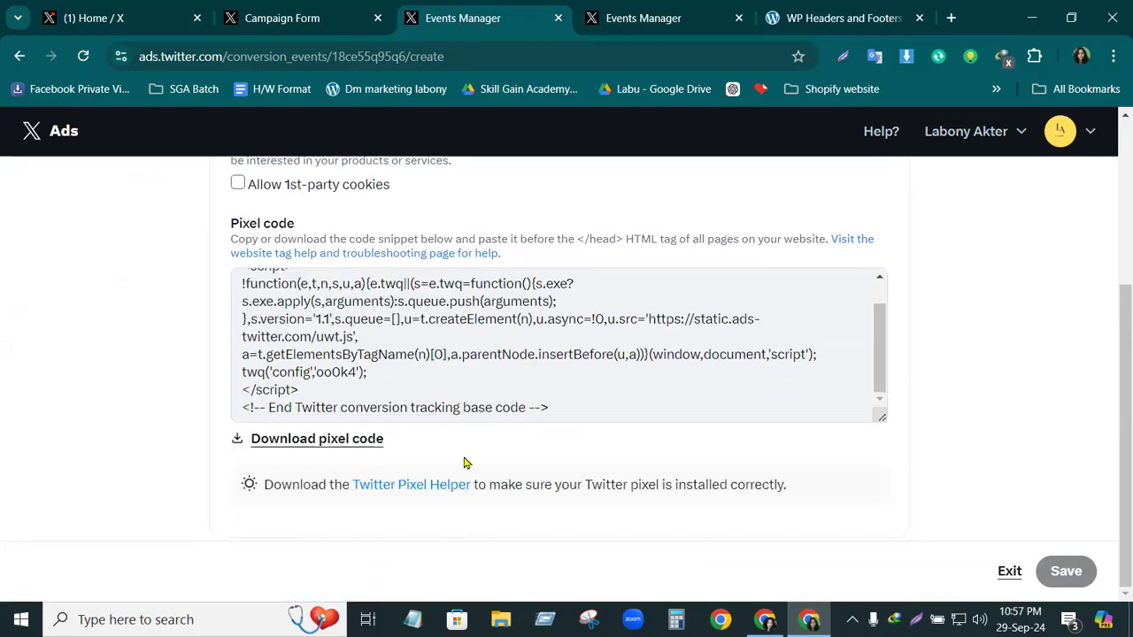
pyautogui.scroll(3, 466, 463)
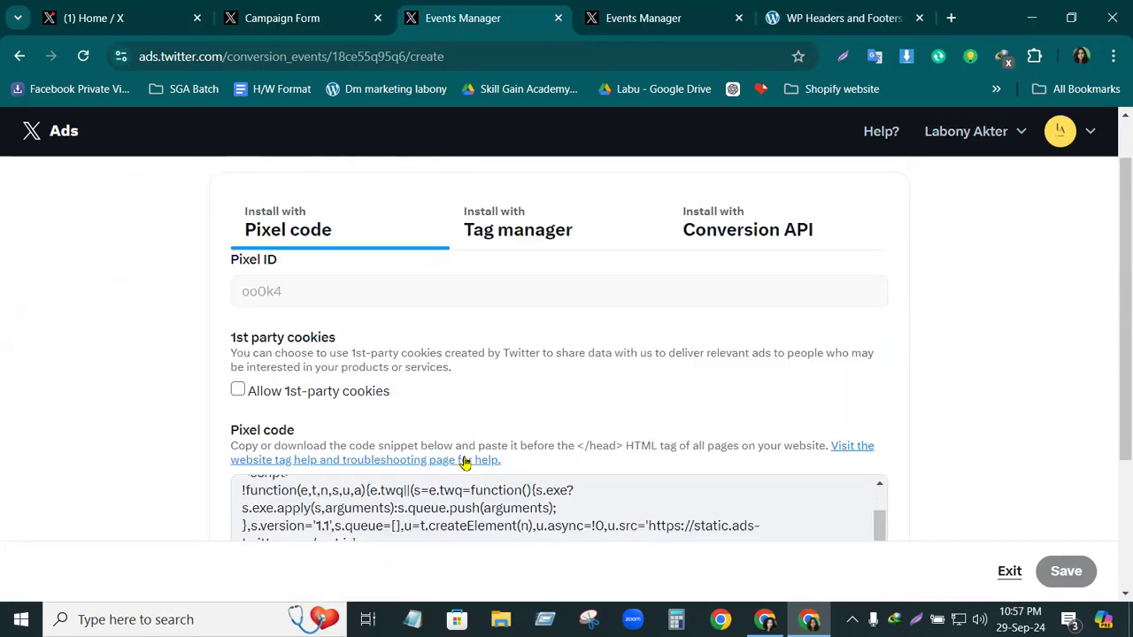
pyautogui.click(237, 393)
pyautogui.scroll(-3, 584, 429)
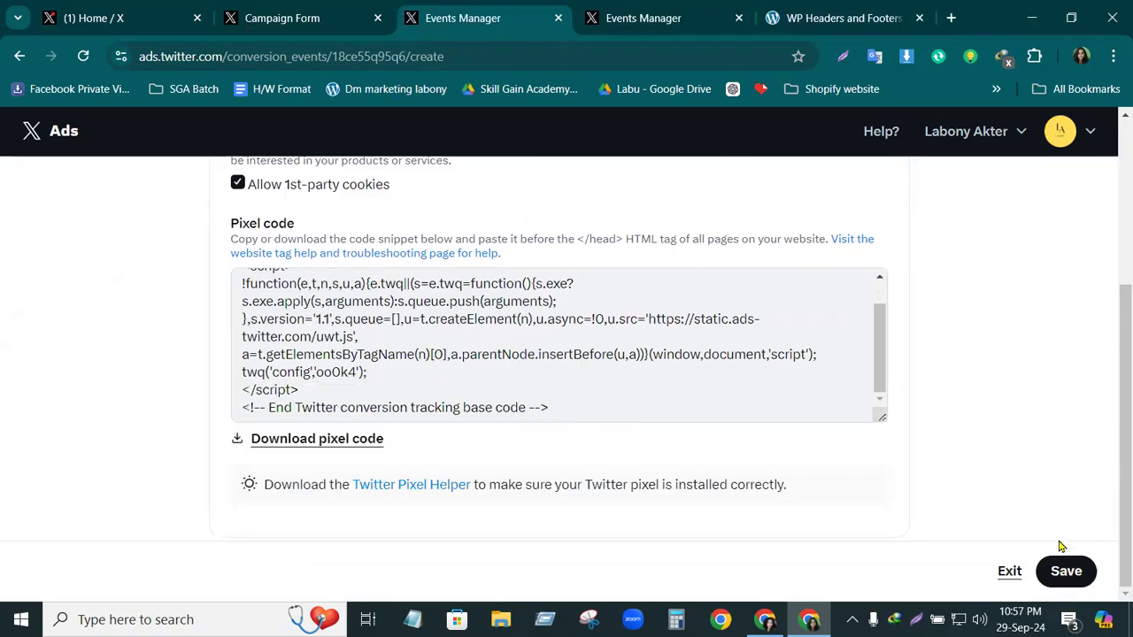
pyautogui.click(1068, 571)
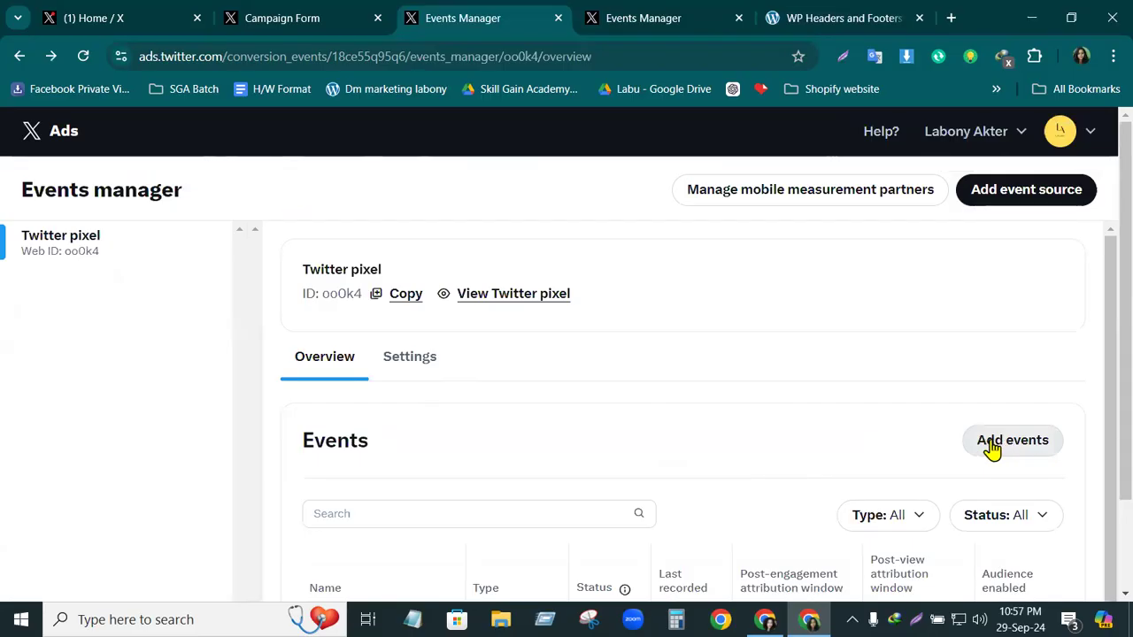
# - Add a new event with the event type Add to cart and name it "Add to Cart"
pyautogui.click(1003, 450)
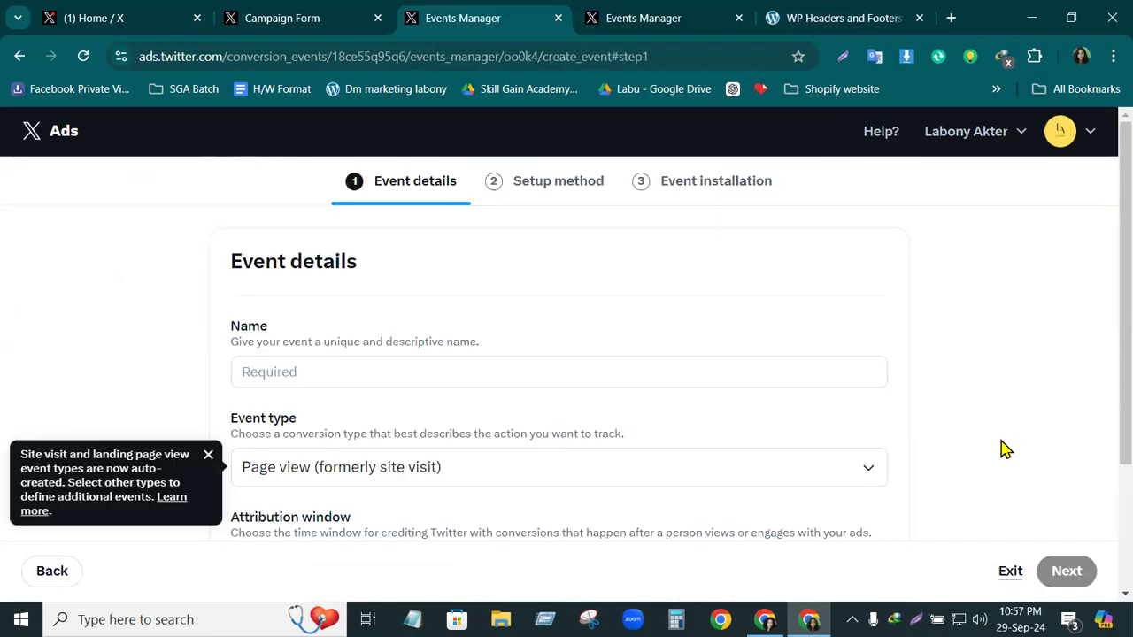
pyautogui.click(309, 373)
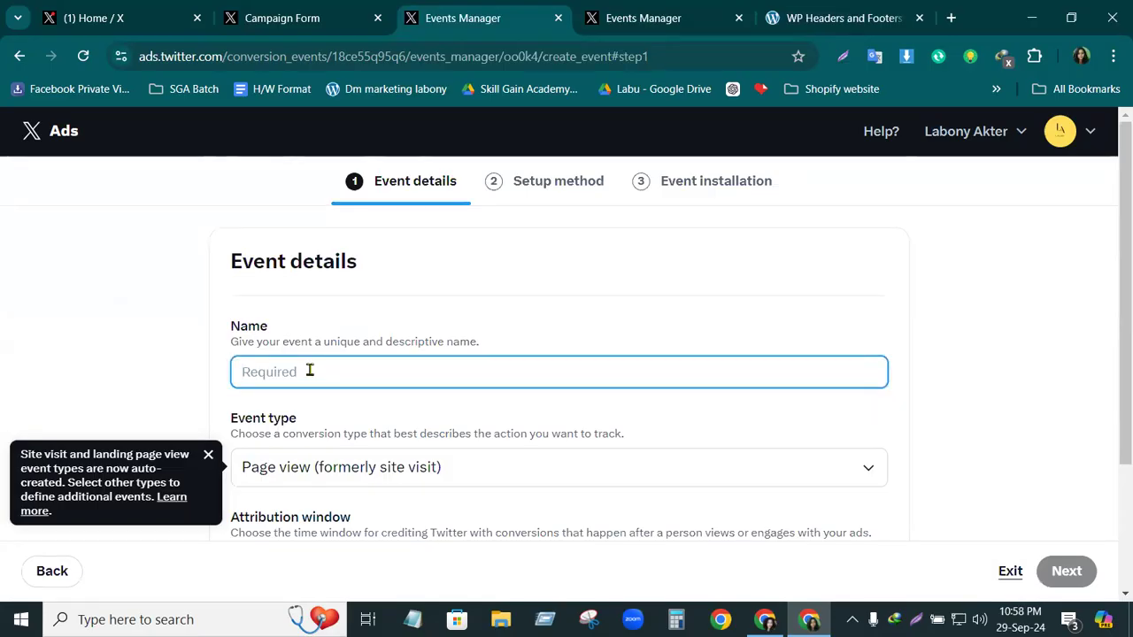
pyautogui.click(869, 475)
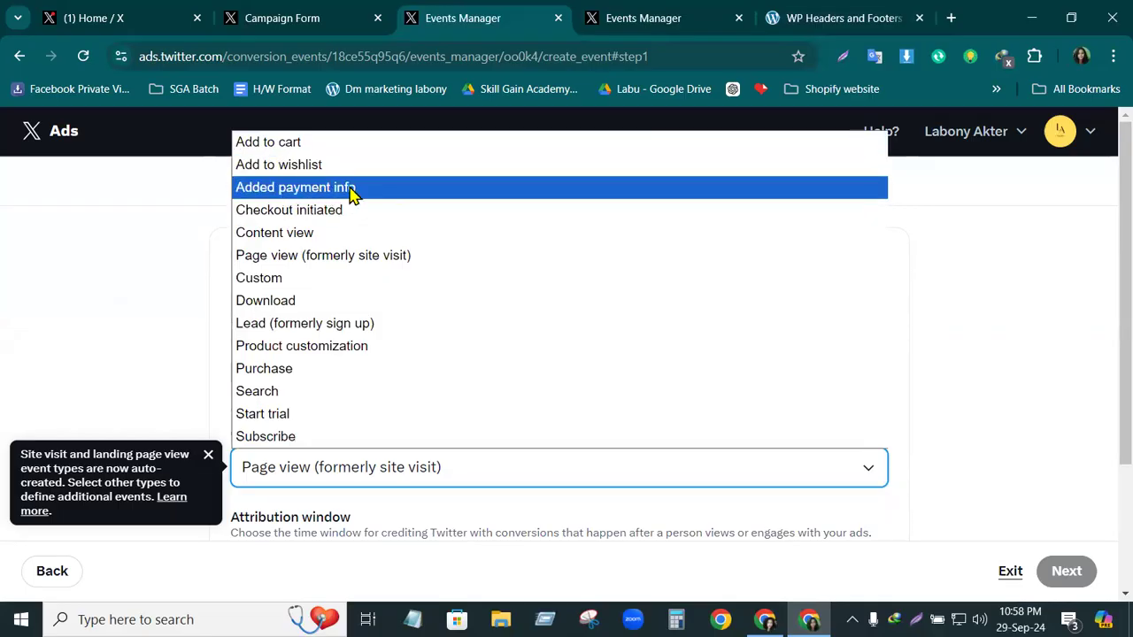
pyautogui.click(279, 149)
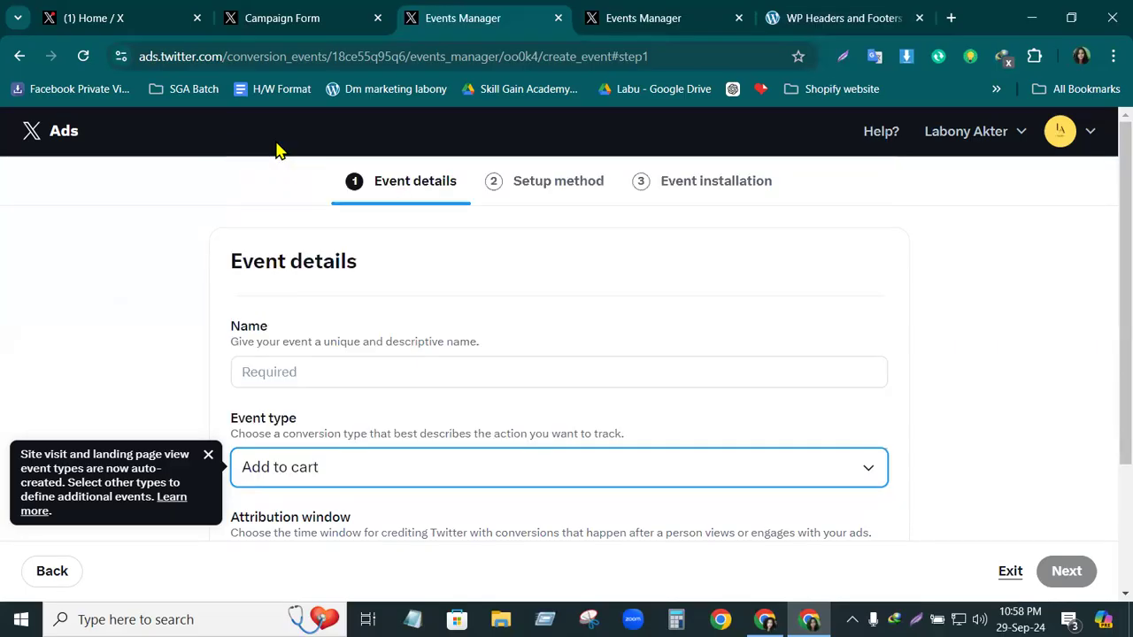
pyautogui.click(315, 371)
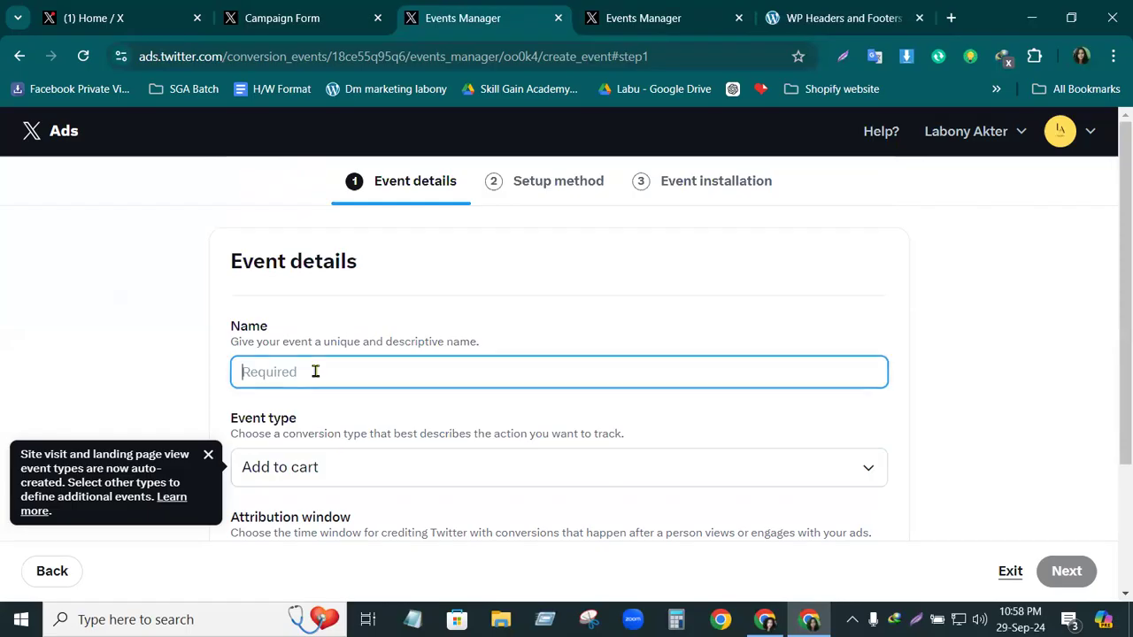
pyautogui.write('Add')
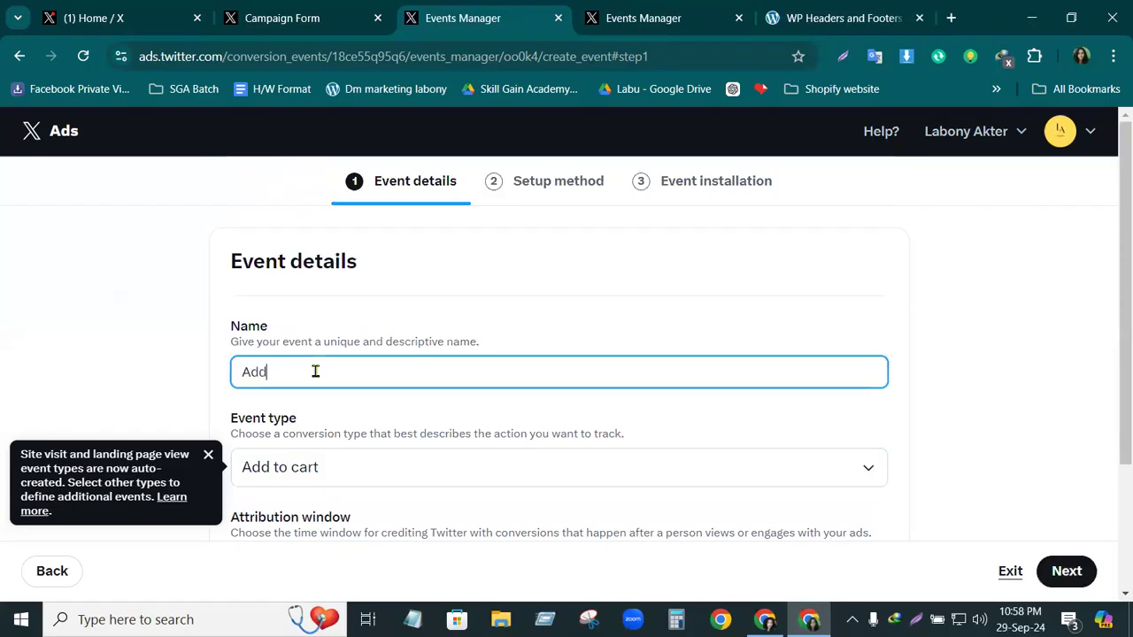
pyautogui.write(' to Cart')
# - Turn on Website activity audience for the Add to Cart event and continue to the setup method
pyautogui.moveTo(1113, 310); pyautogui.dragTo(1116, 370)
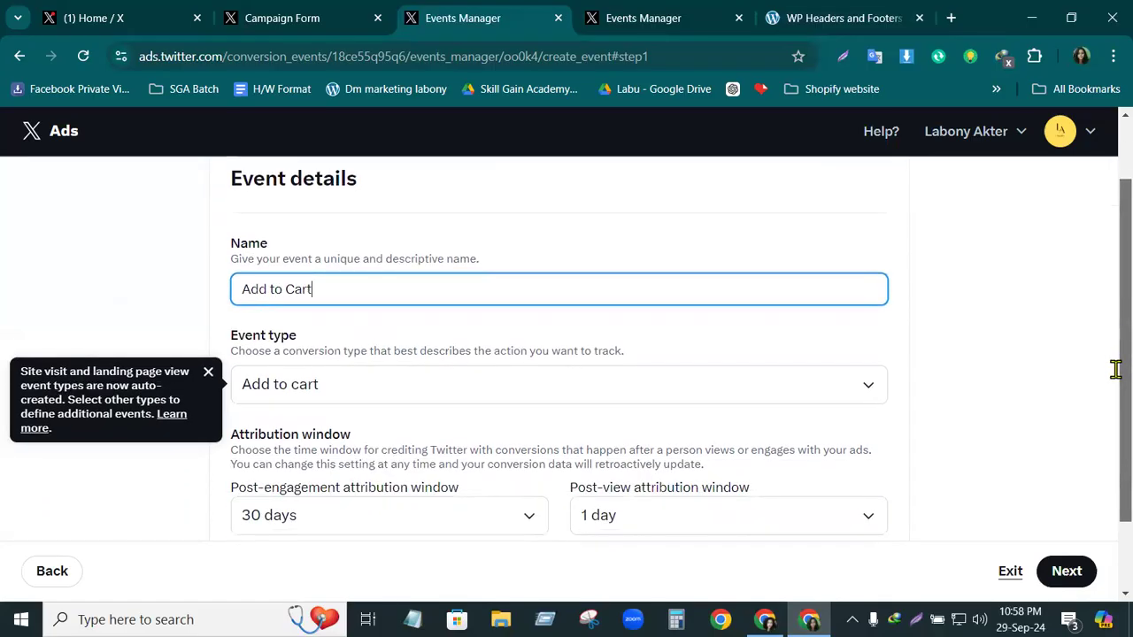
pyautogui.scroll(-2, 708, 455)
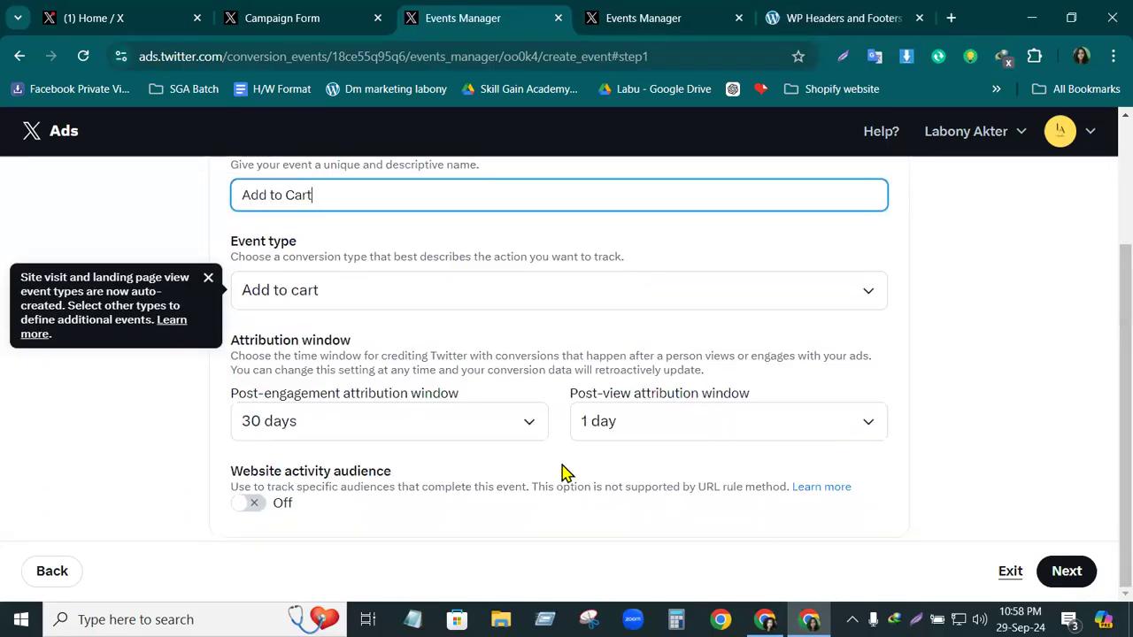
pyautogui.click(241, 507)
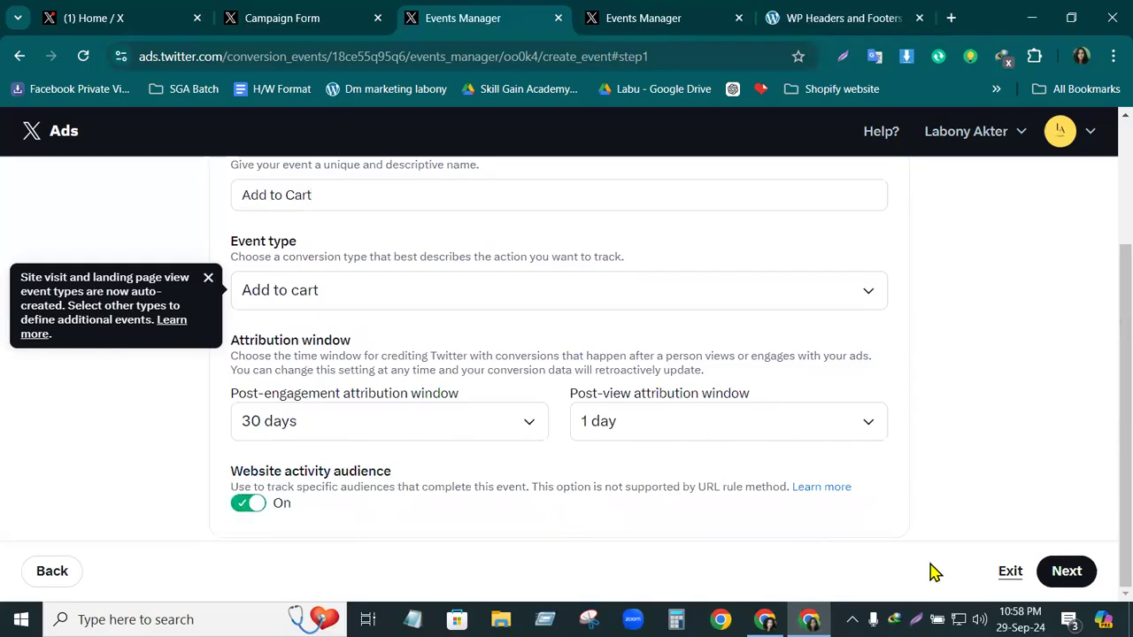
pyautogui.click(1070, 573)
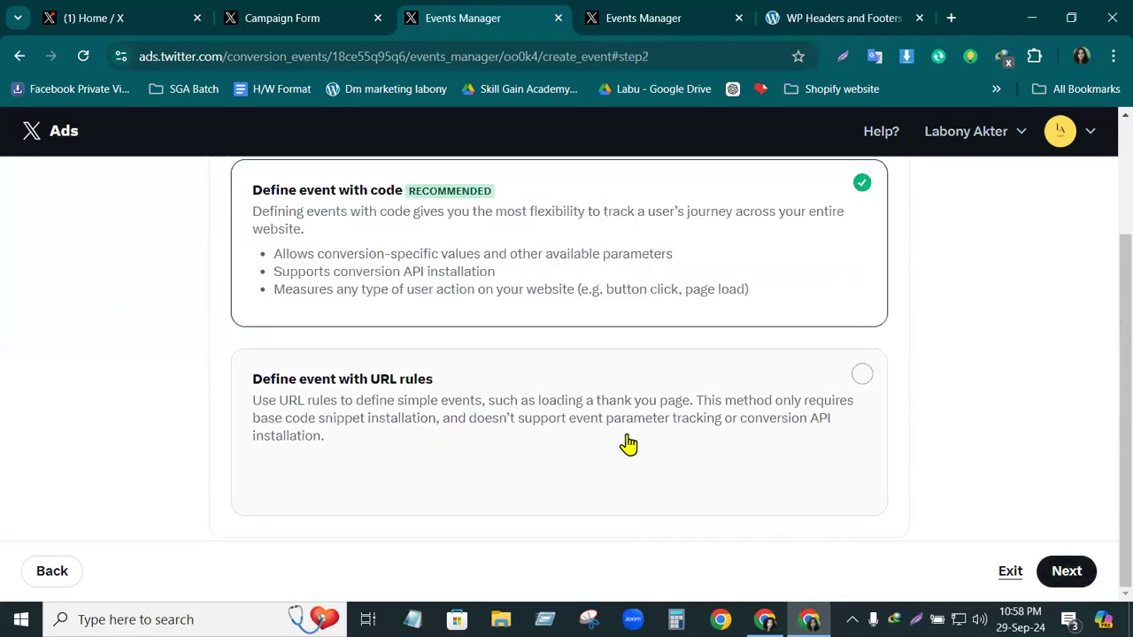
# - Review the setup methods, keep Define event with code, and continue to event installation
pyautogui.scroll(2, 626, 441)
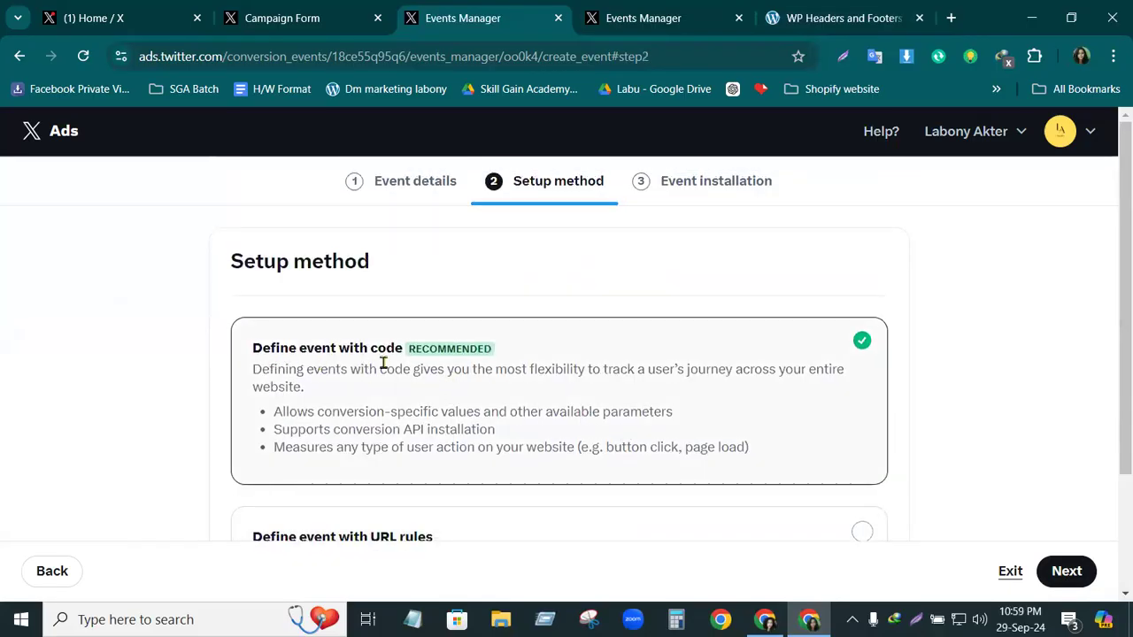
pyautogui.scroll(-2, 605, 393)
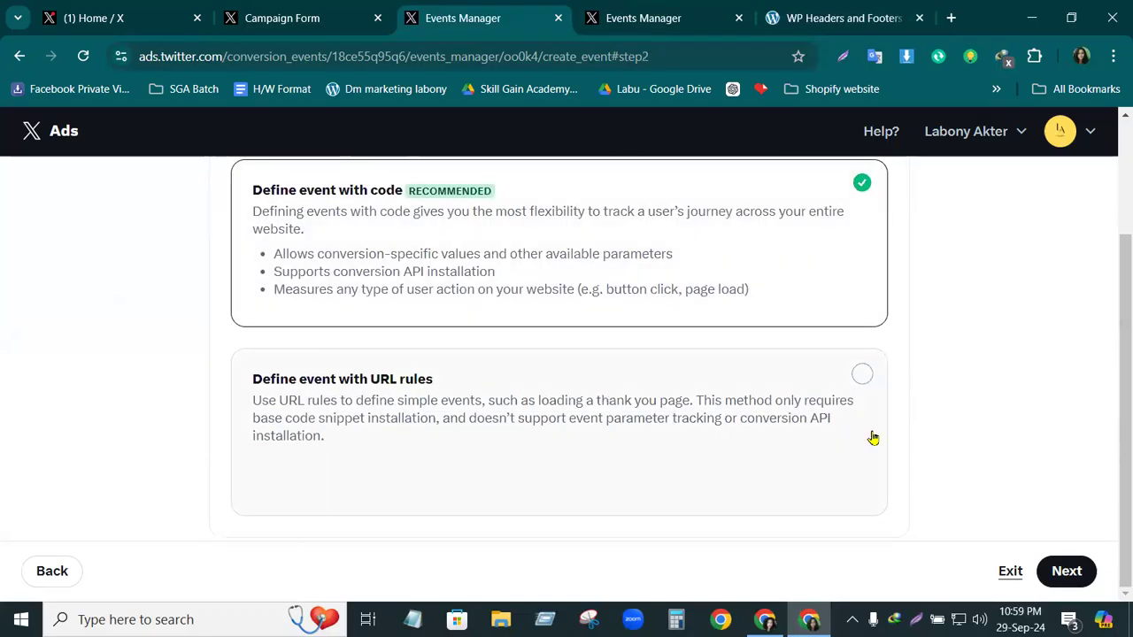
pyautogui.click(1067, 573)
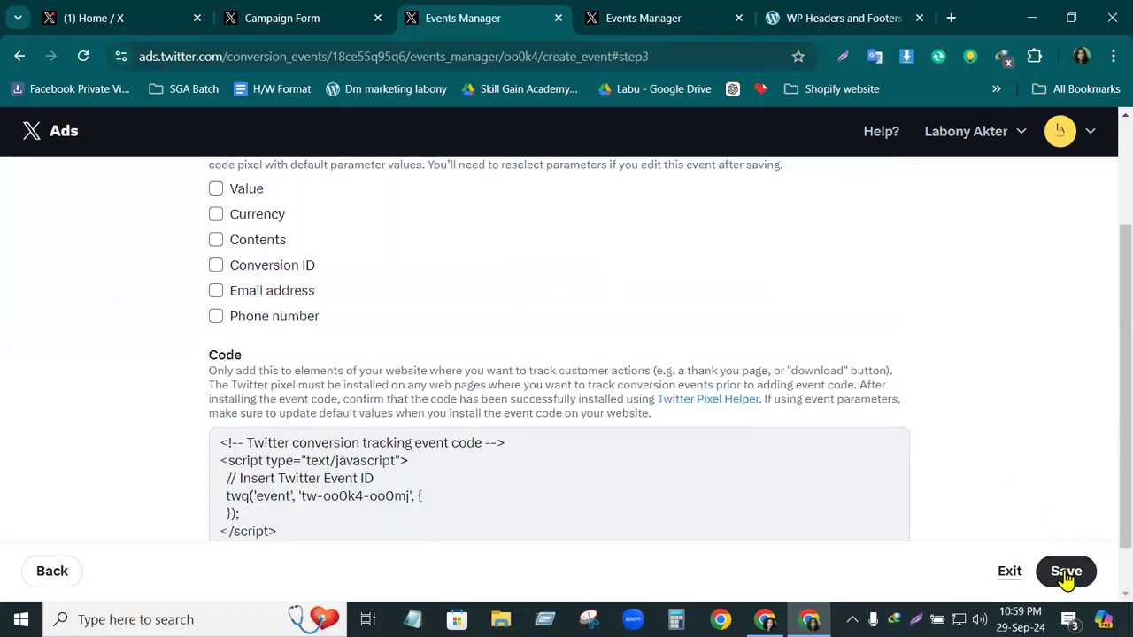
# - Include the Value, Currency, Contents, Conversion ID, Email address and Phone number parameters in the event code
pyautogui.click(216, 190)
pyautogui.click(216, 215)
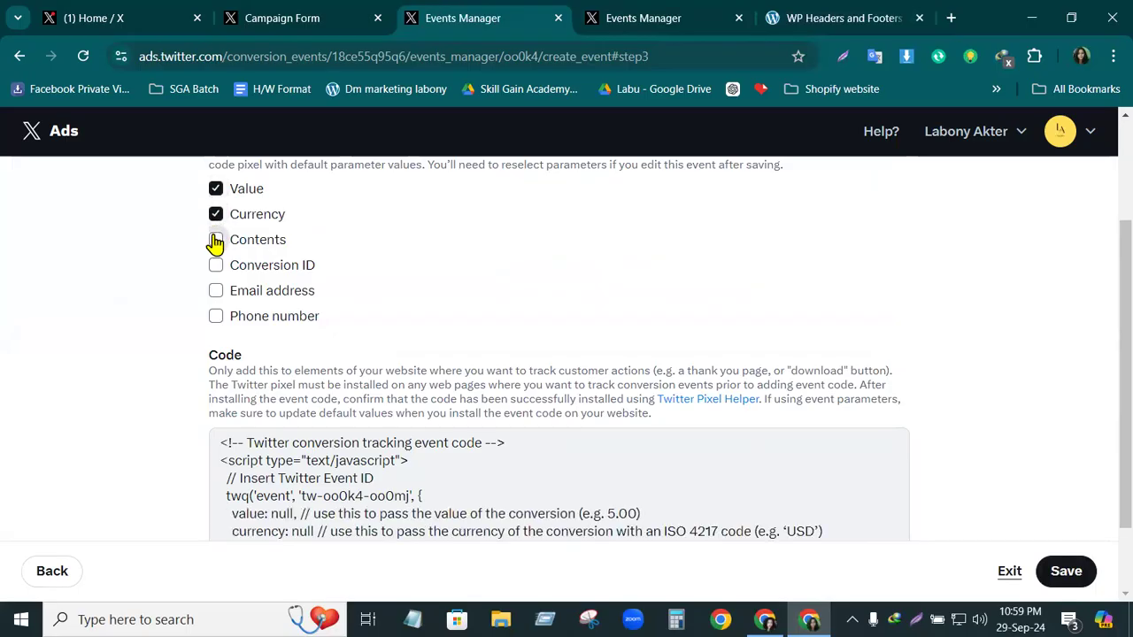
pyautogui.click(216, 239)
pyautogui.click(216, 265)
pyautogui.click(216, 291)
pyautogui.click(216, 316)
# - Copy the complete Twitter conversion tracking event code for the Add to Cart event
pyautogui.scroll(-2, 586, 385)
pyautogui.scroll(-5, 422, 473)
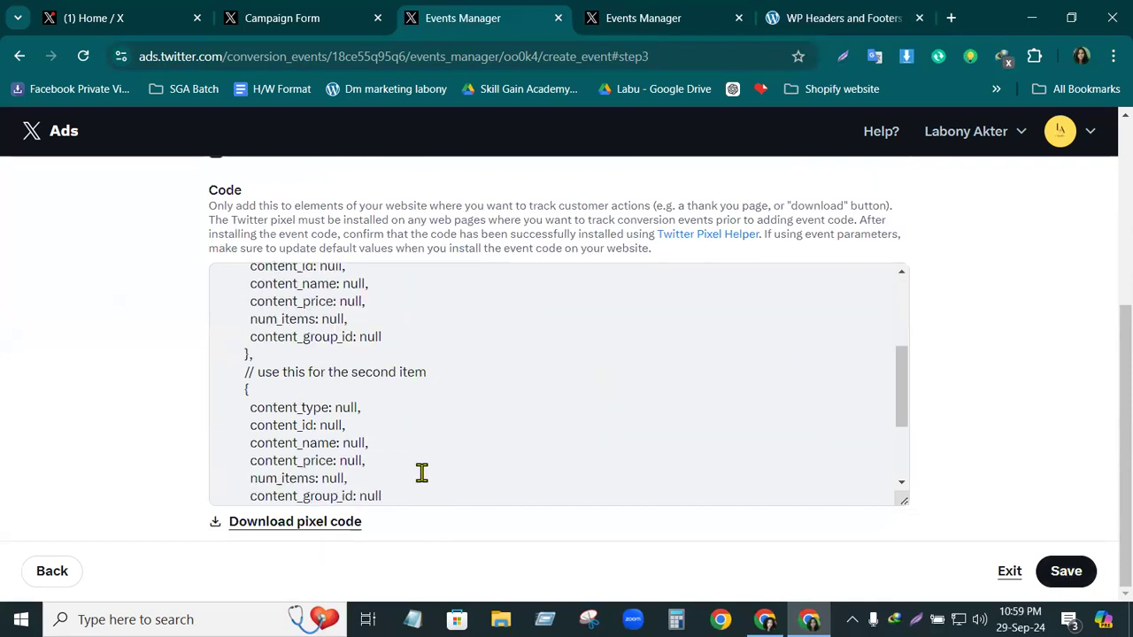
pyautogui.moveTo(531, 490); pyautogui.dragTo(216, 278)
pyautogui.rightClick(268, 303)
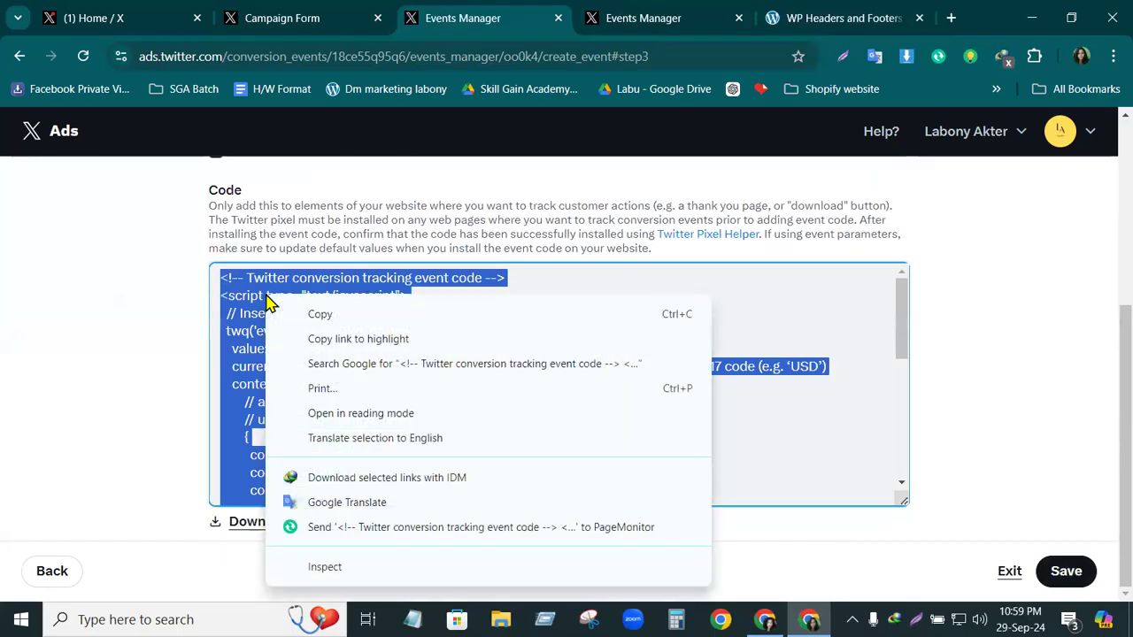
pyautogui.click(321, 314)
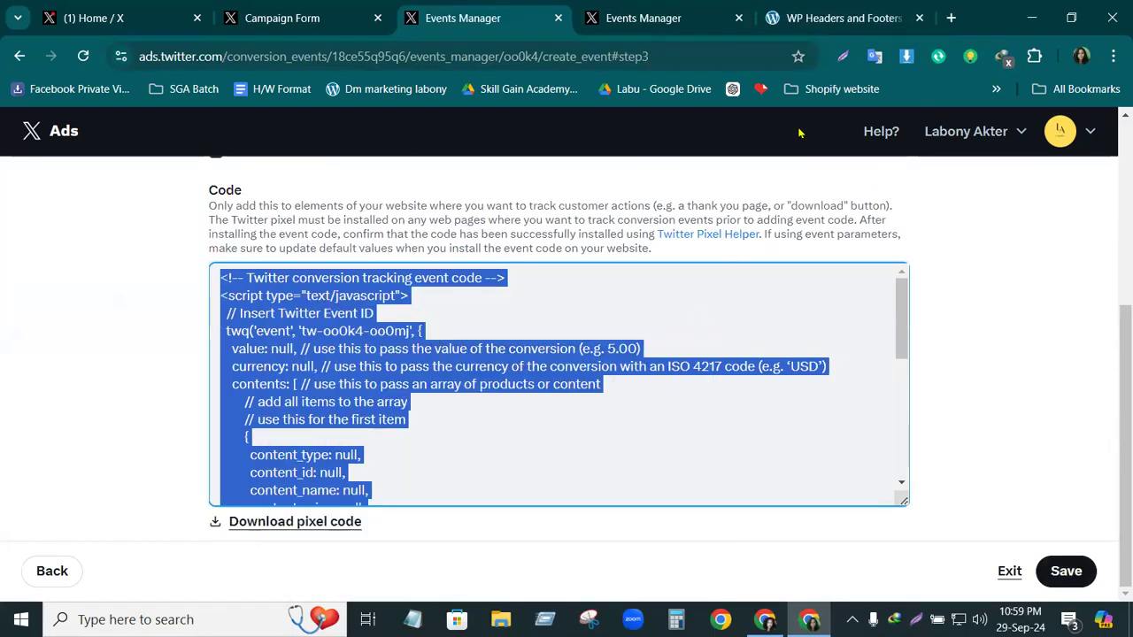
# - In WP Headers and Footers, insert blank lines above the Twitter base code in Scripts in Header
pyautogui.click(823, 19)
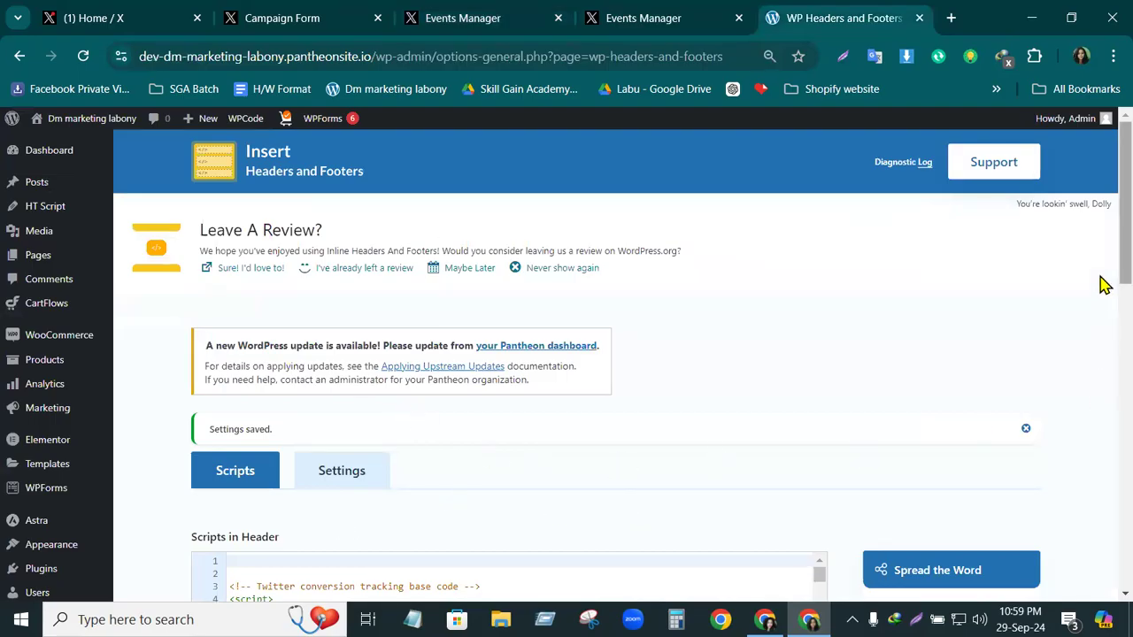
pyautogui.scroll(-2, 1106, 301)
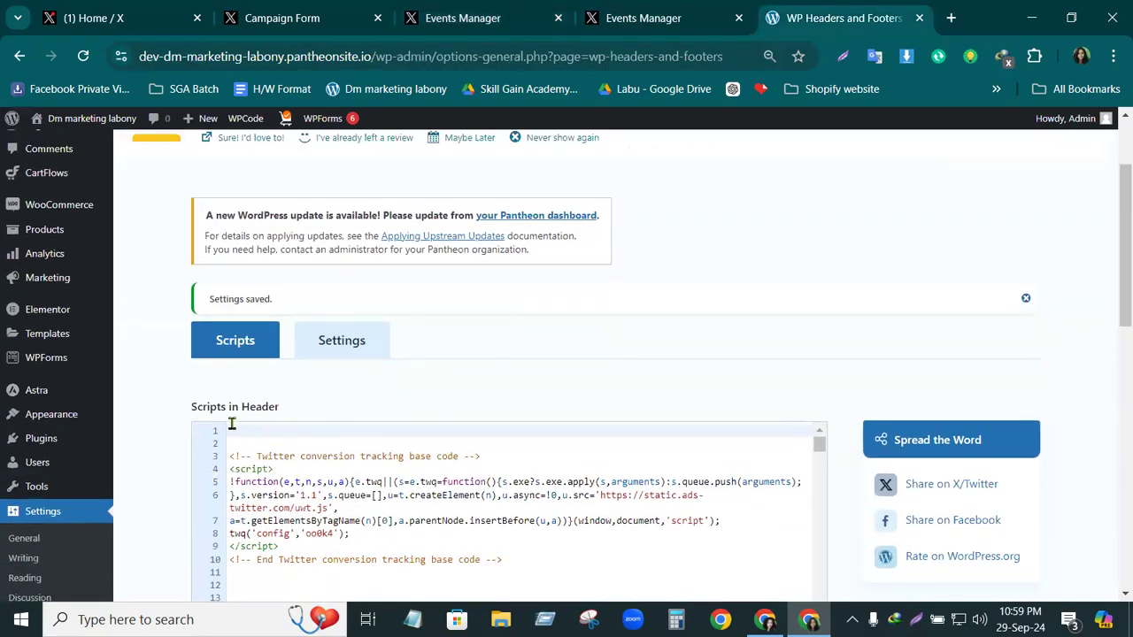
pyautogui.press('Return')
pyautogui.press('Return')
pyautogui.press('Return')
pyautogui.press('Return')
pyautogui.press('Return')
pyautogui.press('Return')
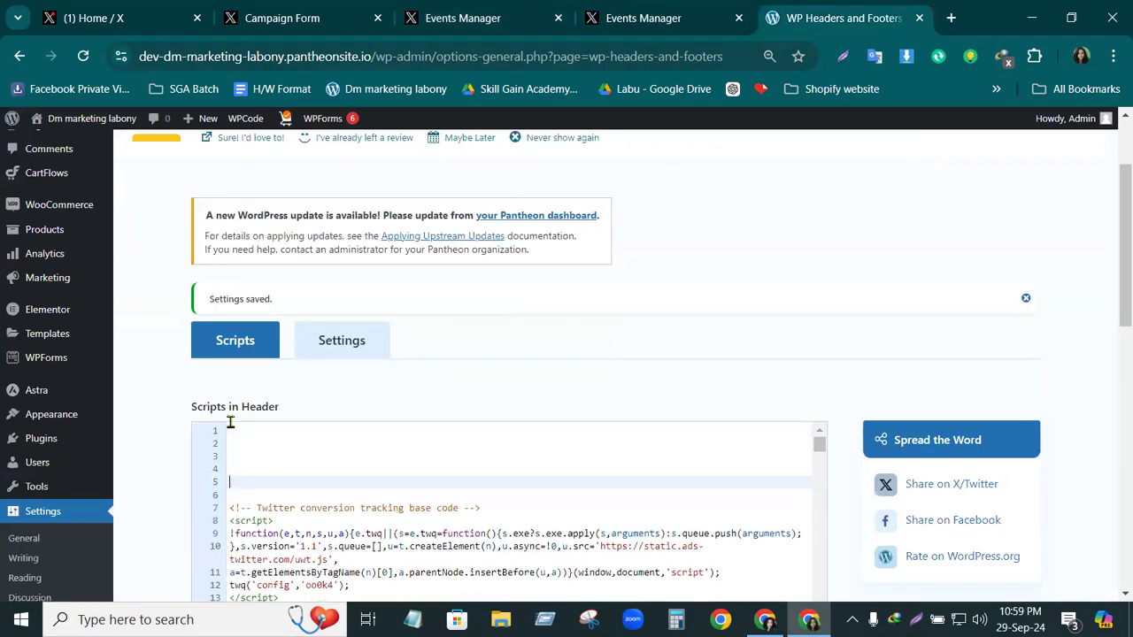
# - Paste the copied Add to Cart event code into the blank lines above the base code and save the settings
pyautogui.click(292, 464)
pyautogui.rightClick(291, 464)
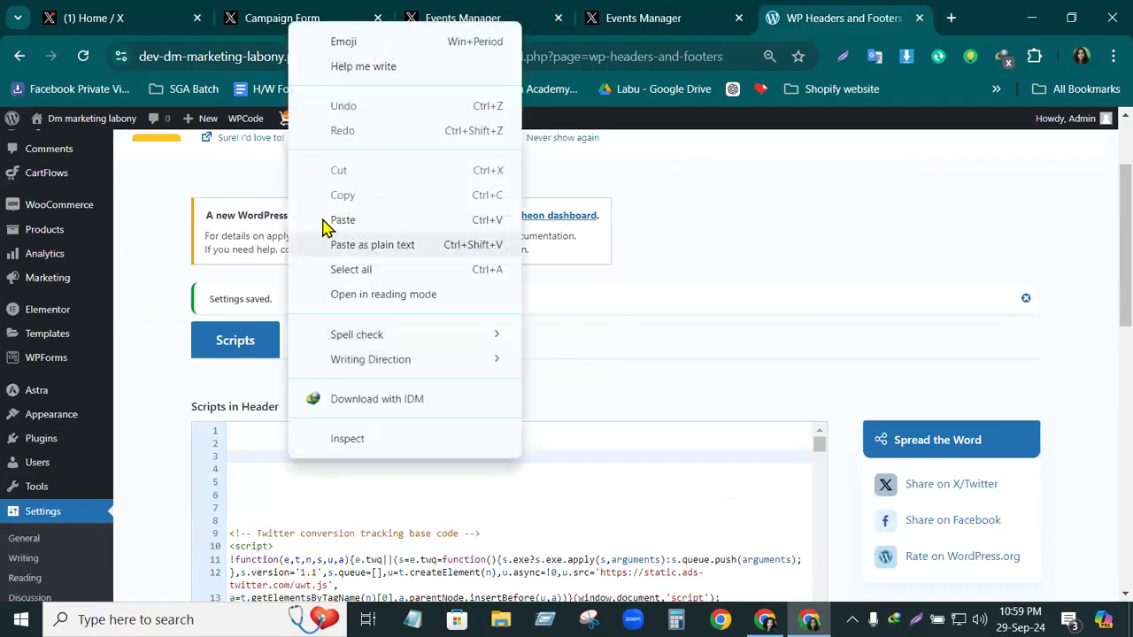
pyautogui.click(351, 220)
pyautogui.scroll(-15, 635, 546)
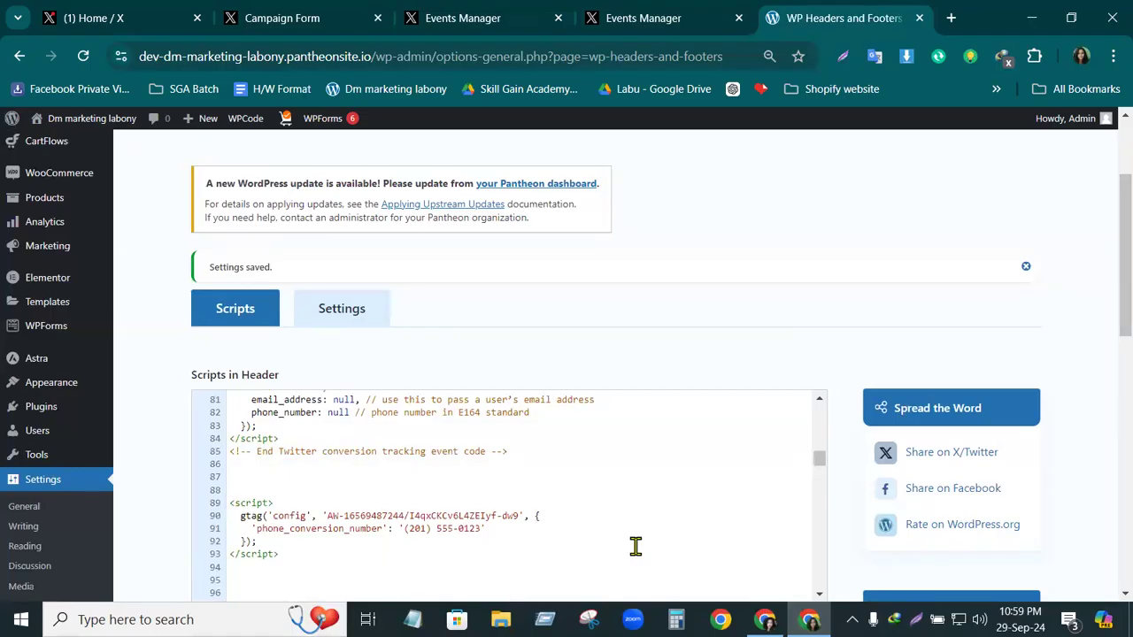
pyautogui.moveTo(1122, 314); pyautogui.dragTo(1096, 567)
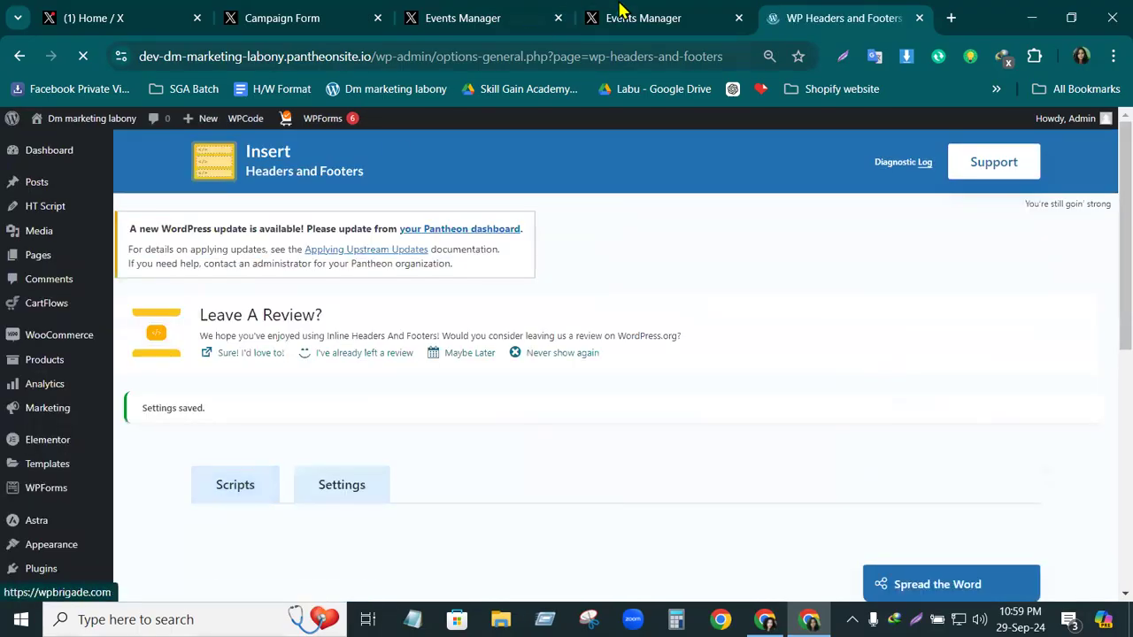
# - Return to the event installation page in X Ads, save the Add to Cart event, and check it in the events list
pyautogui.click(630, 18)
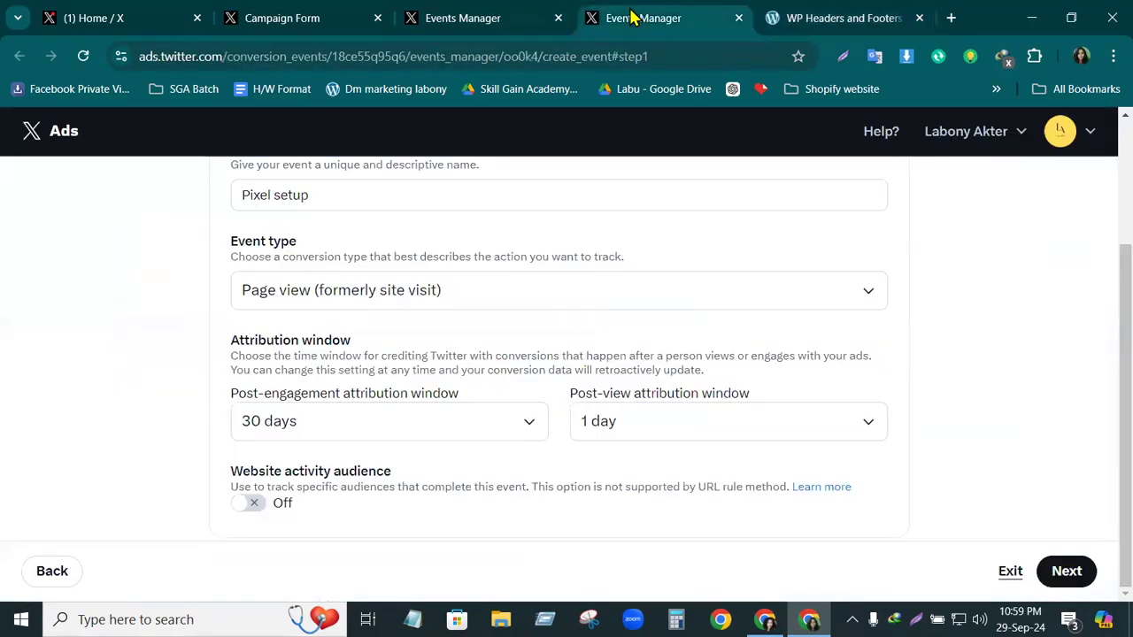
pyautogui.click(476, 18)
pyautogui.click(1067, 572)
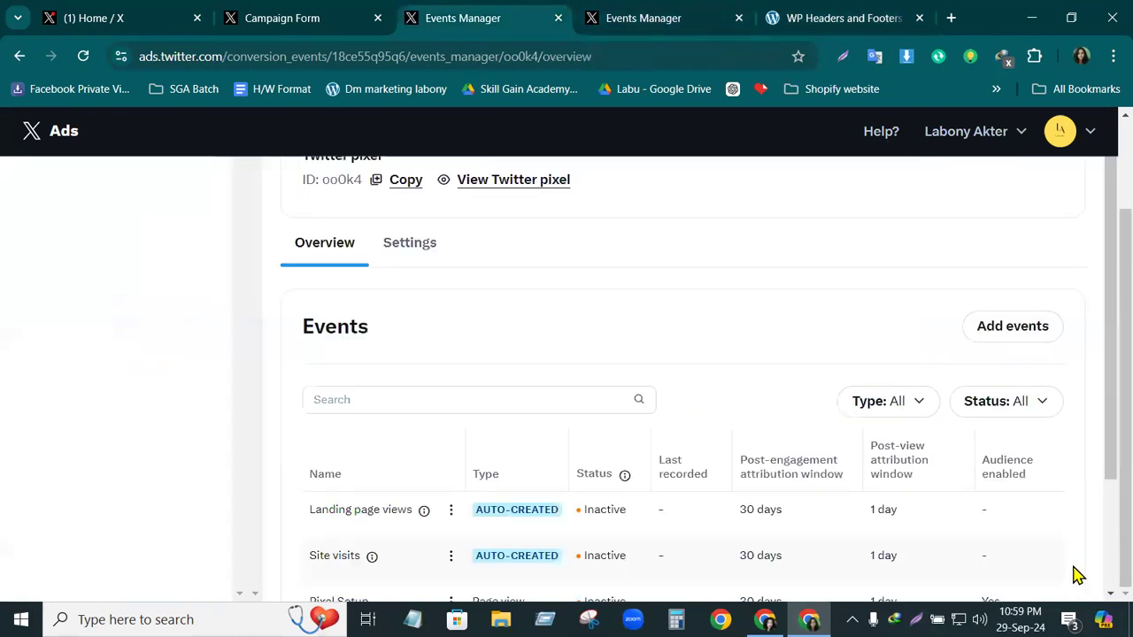
pyautogui.scroll(-2, 416, 522)
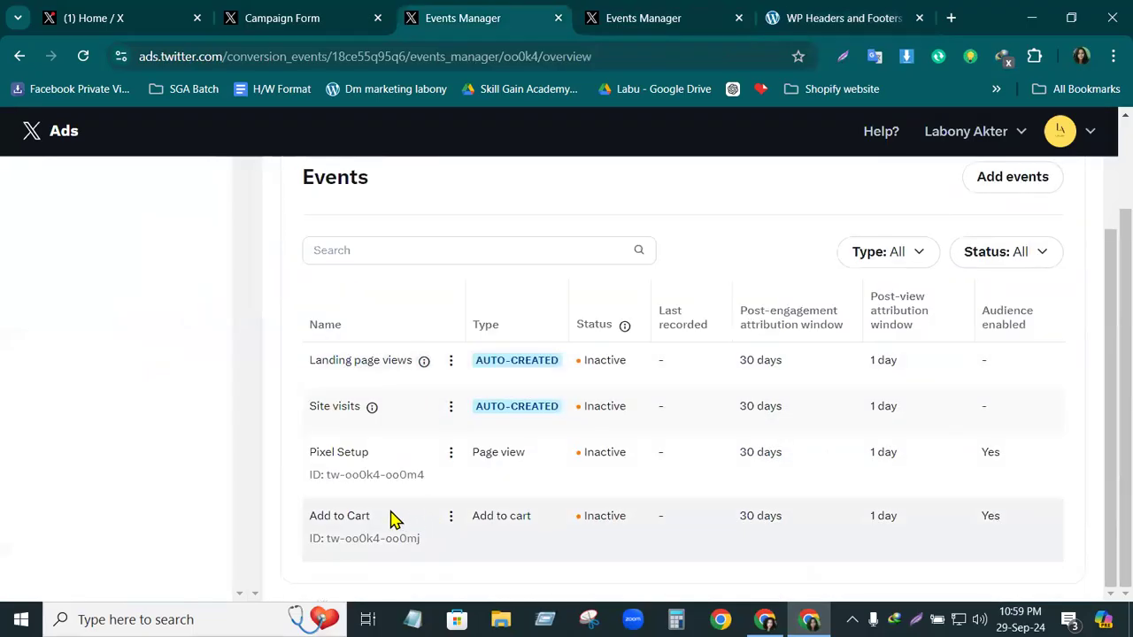
pyautogui.click(451, 456)
pyautogui.click(354, 529)
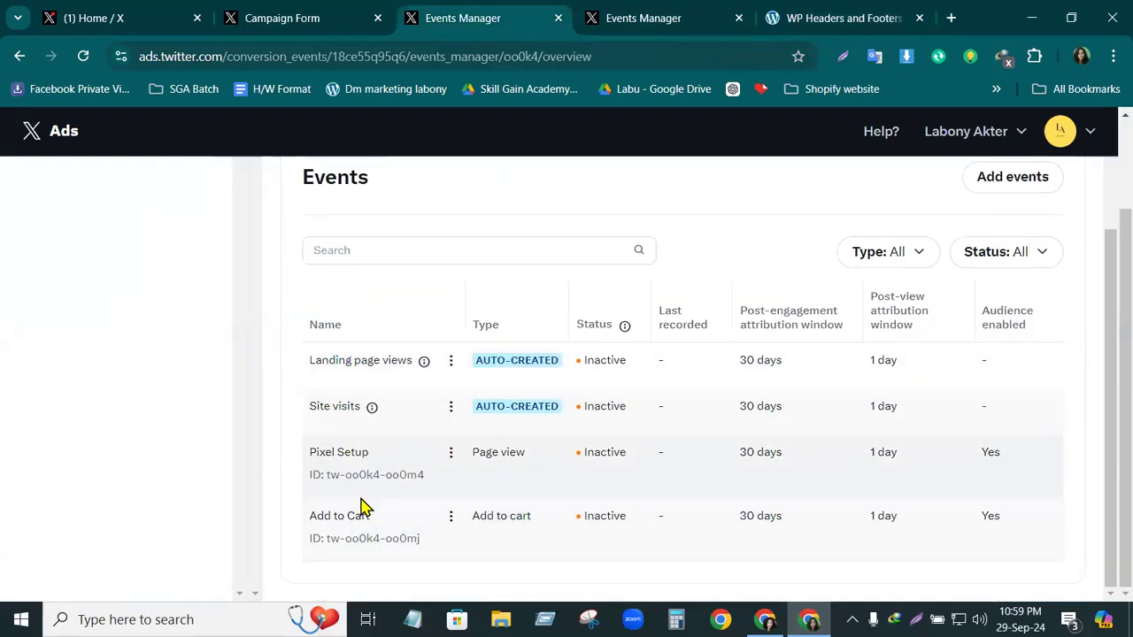
pyautogui.click(450, 514)
pyautogui.click(411, 375)
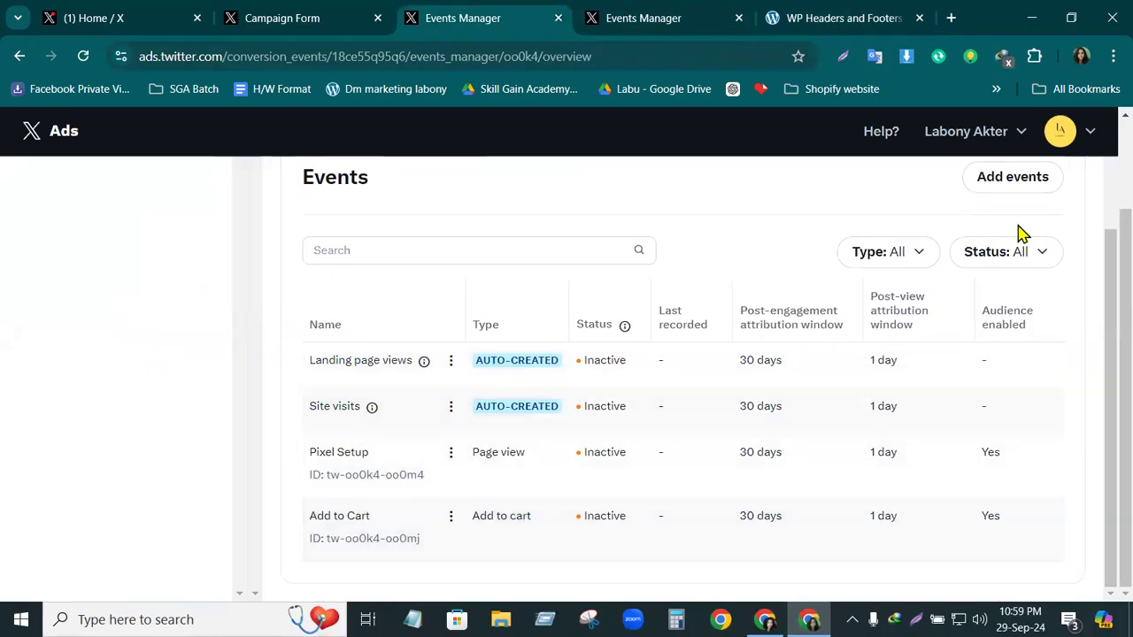
# - Start a new conversion event, set its event type to Purchase, and name it "Purchas"
pyautogui.click(1009, 178)
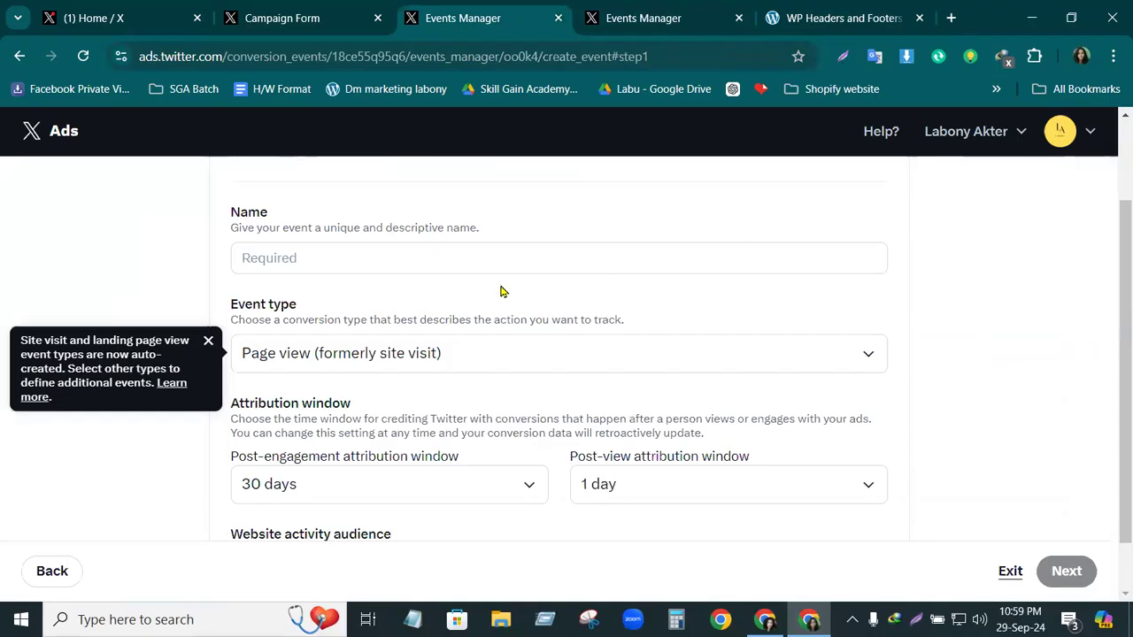
pyautogui.click(871, 359)
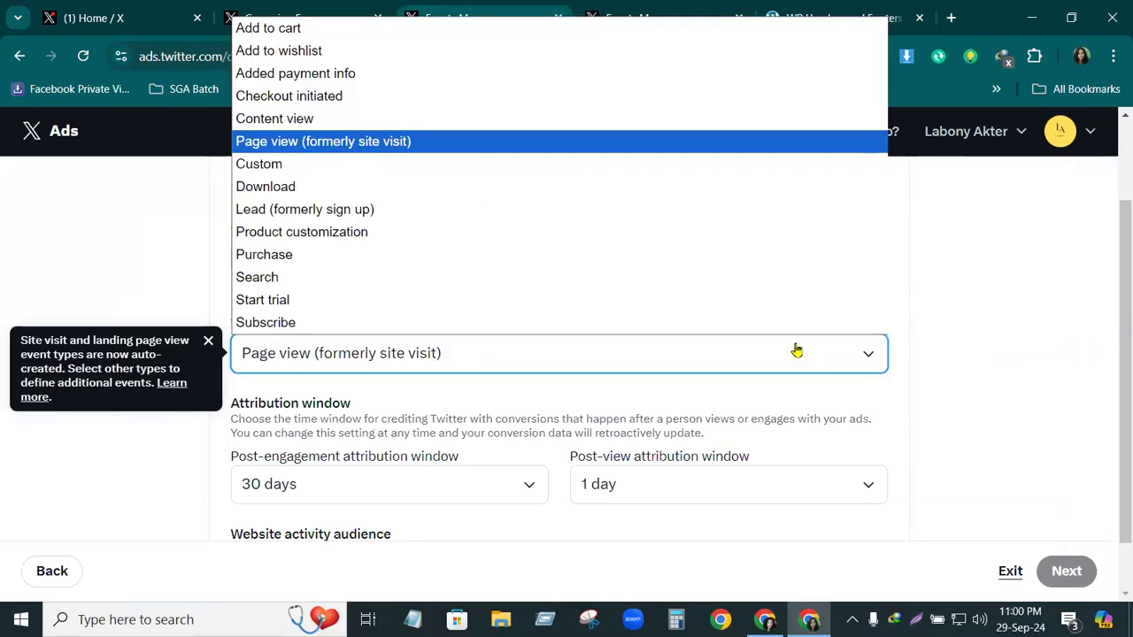
pyautogui.click(287, 255)
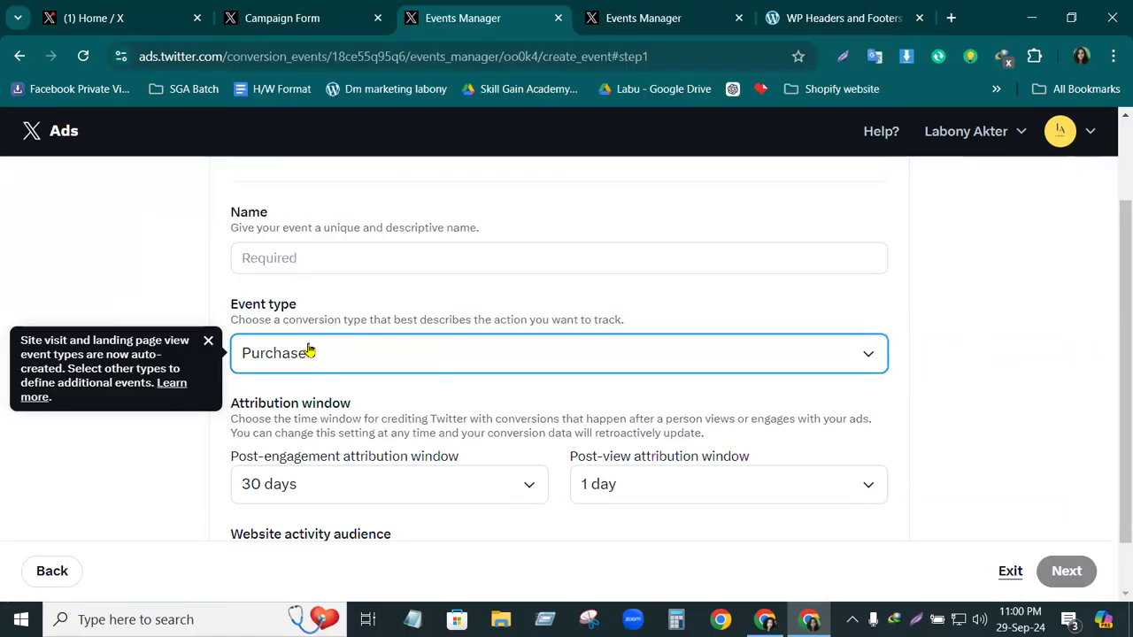
pyautogui.click(305, 258)
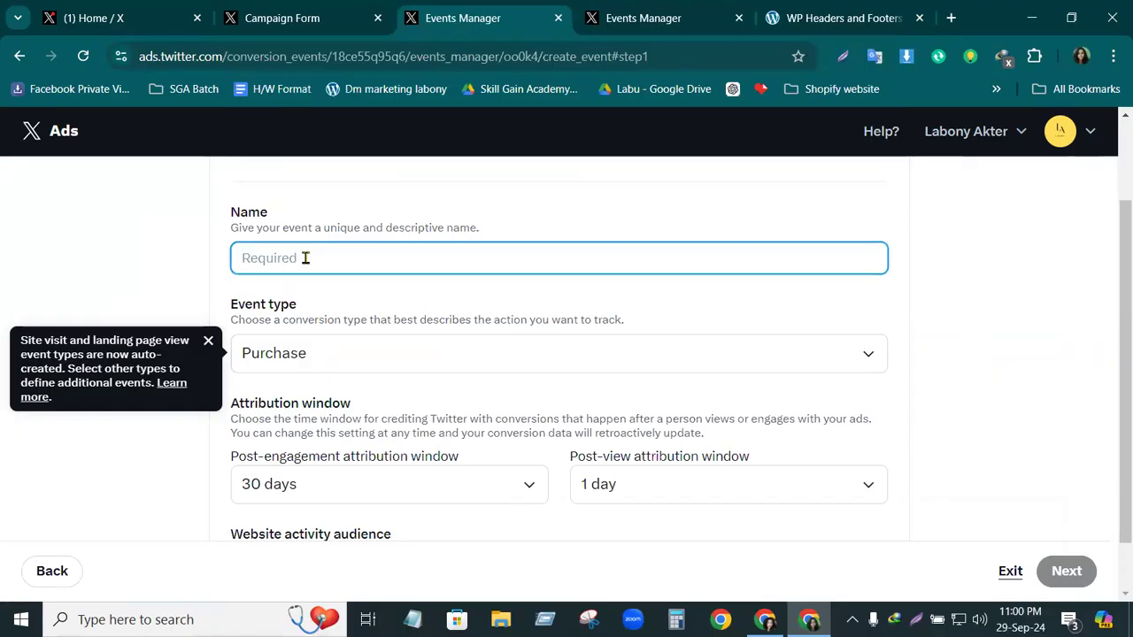
pyautogui.write('Pu')
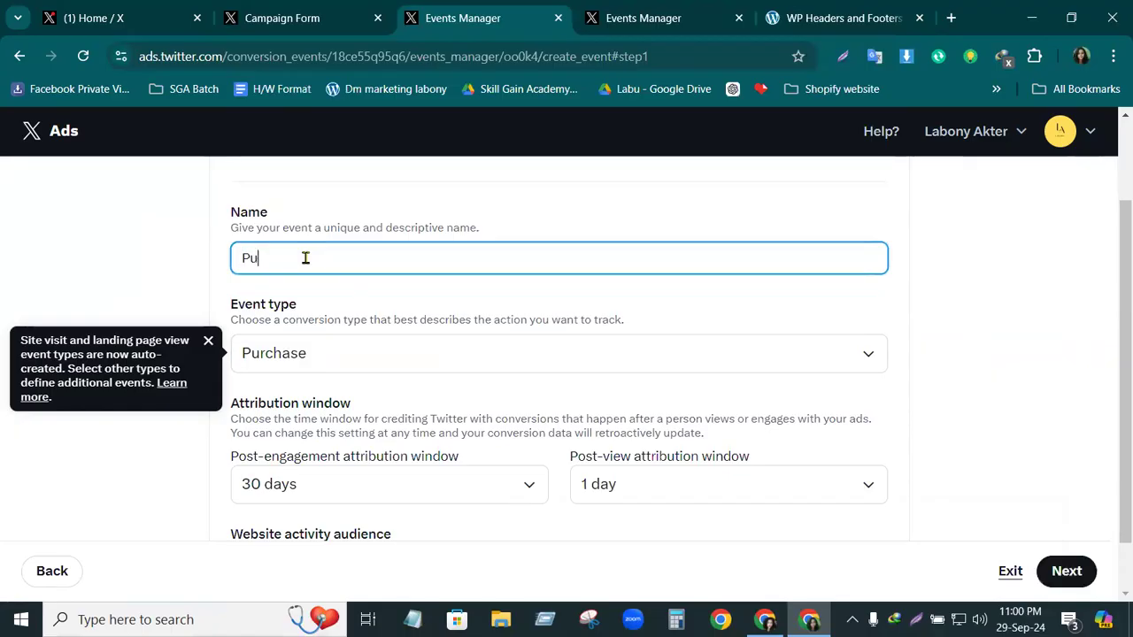
pyautogui.write('rchas')
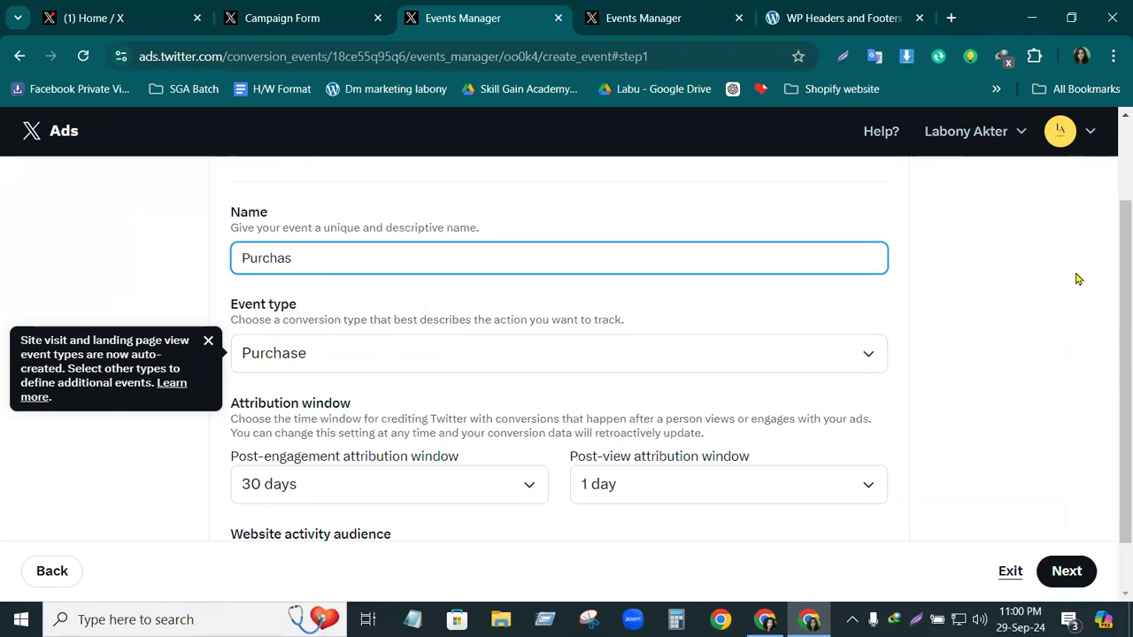
# - Leave the website activity audience off and continue to event installation with the recommended "Define event with code" method
pyautogui.moveTo(1114, 281); pyautogui.dragTo(1115, 345)
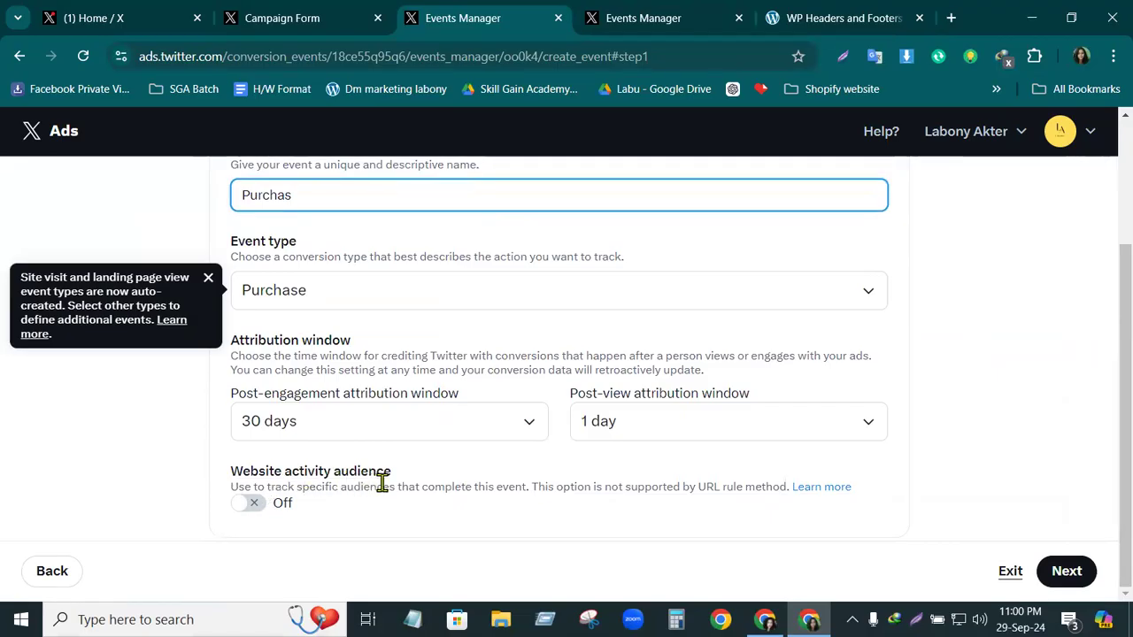
pyautogui.moveTo(394, 473); pyautogui.dragTo(227, 471)
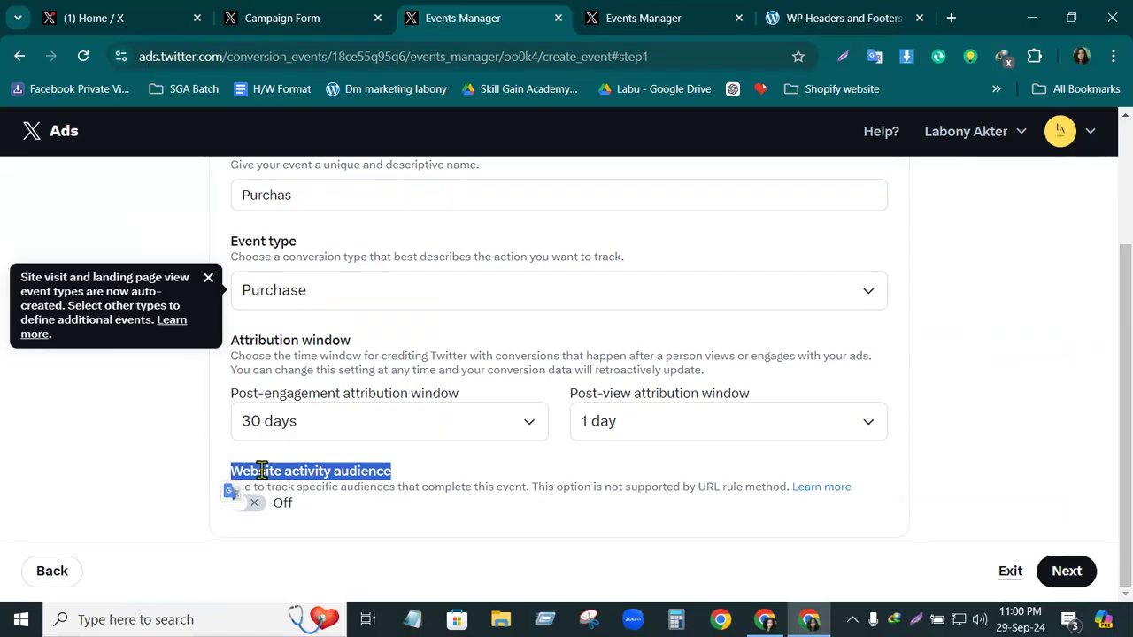
pyautogui.click(400, 468)
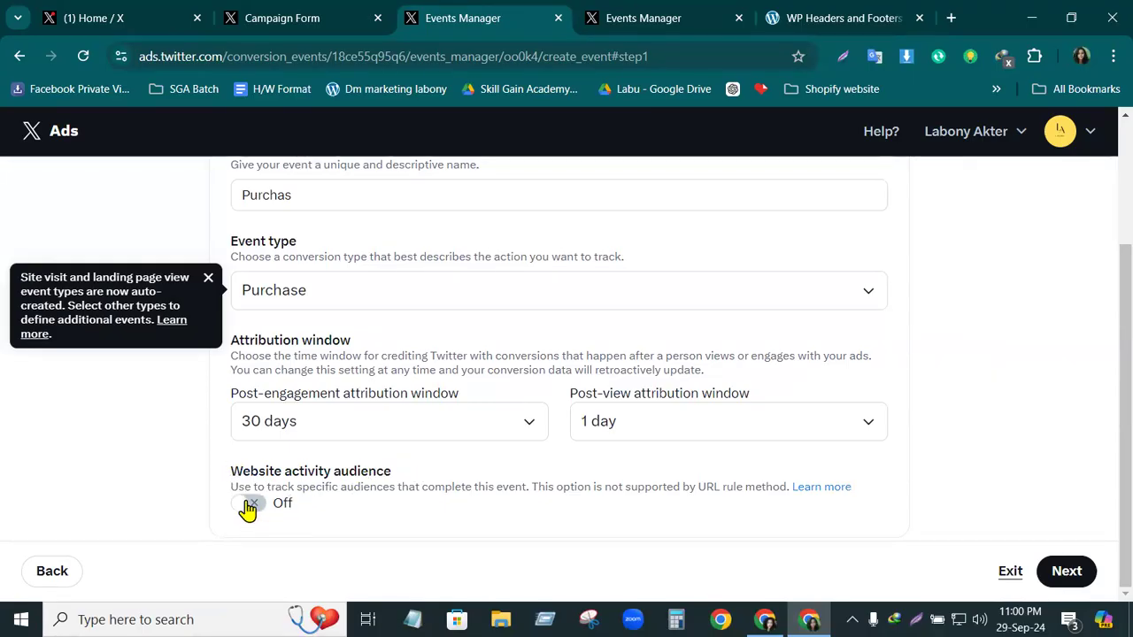
pyautogui.click(1071, 574)
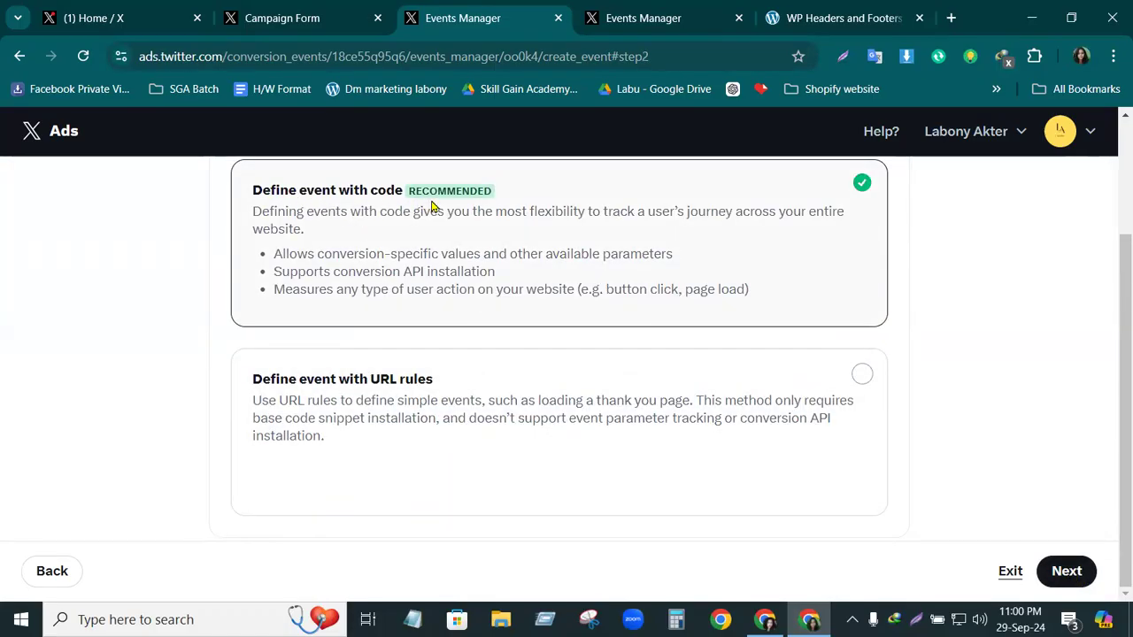
pyautogui.click(1066, 573)
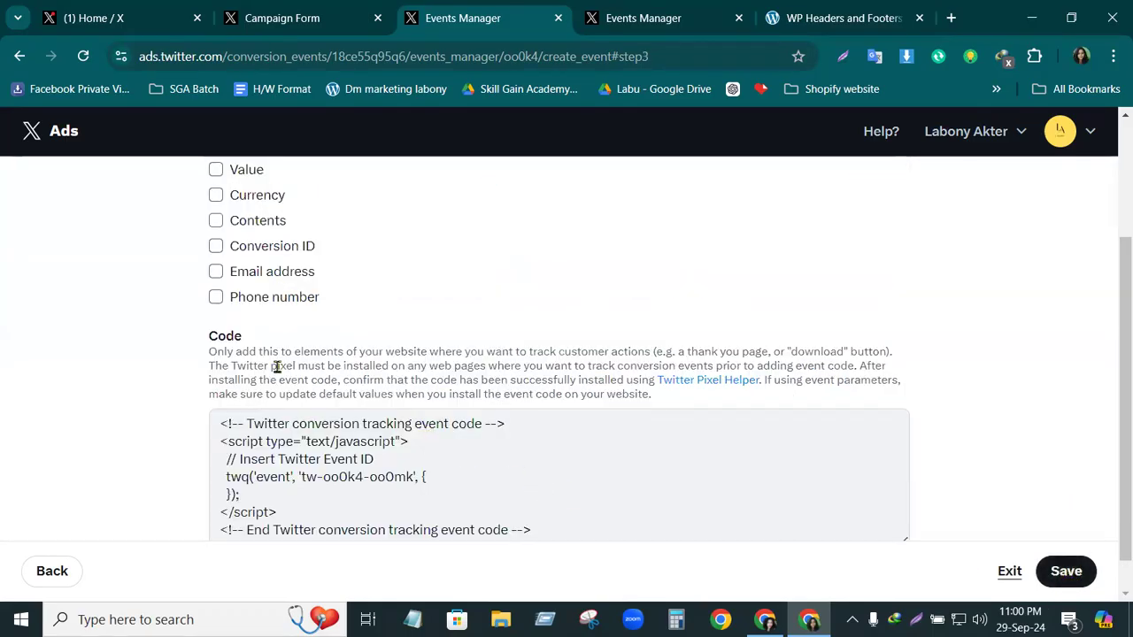
# - Include the Value, Currency, Contents, Conversion ID, Email address and Phone number parameters in the event code
pyautogui.scroll(2, 392, 304)
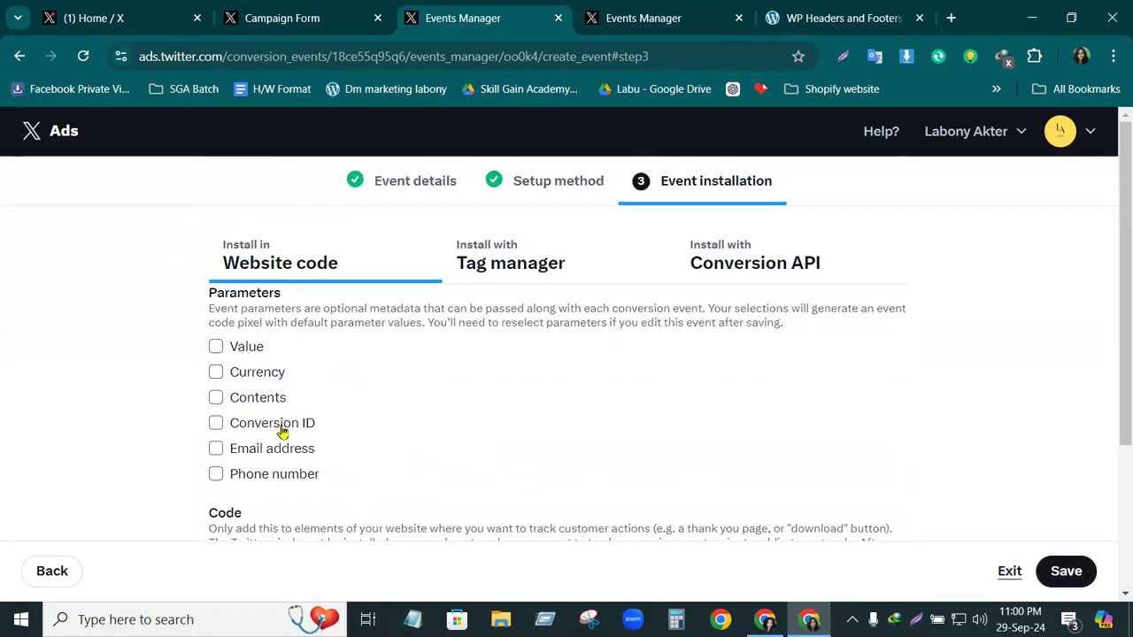
pyautogui.click(216, 347)
pyautogui.click(216, 372)
pyautogui.click(216, 398)
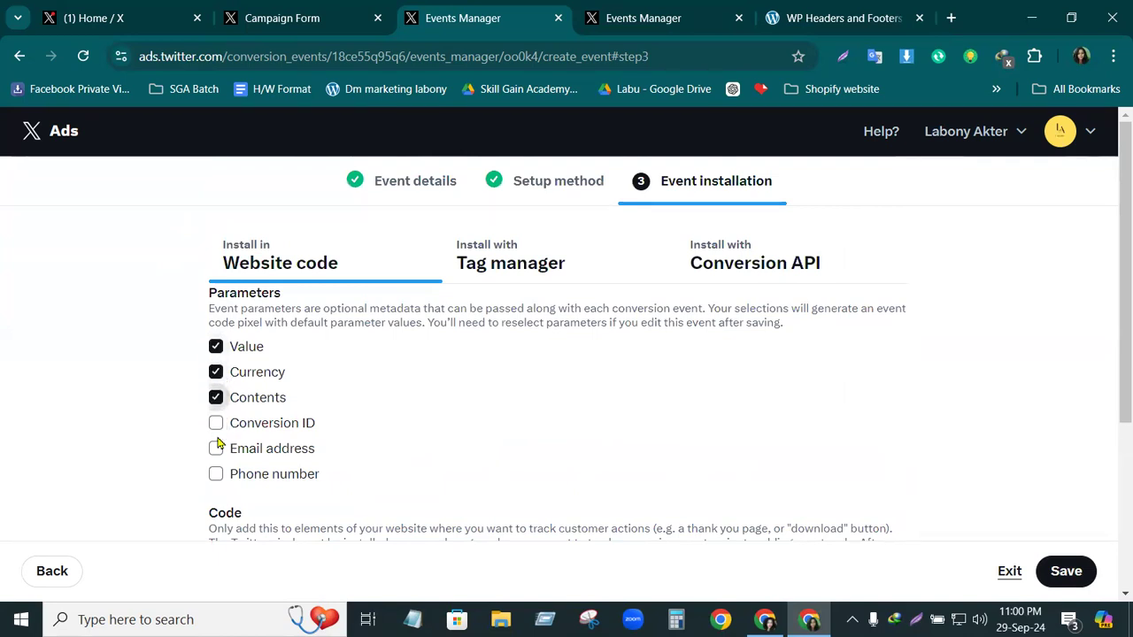
pyautogui.click(216, 424)
pyautogui.click(216, 449)
pyautogui.click(216, 474)
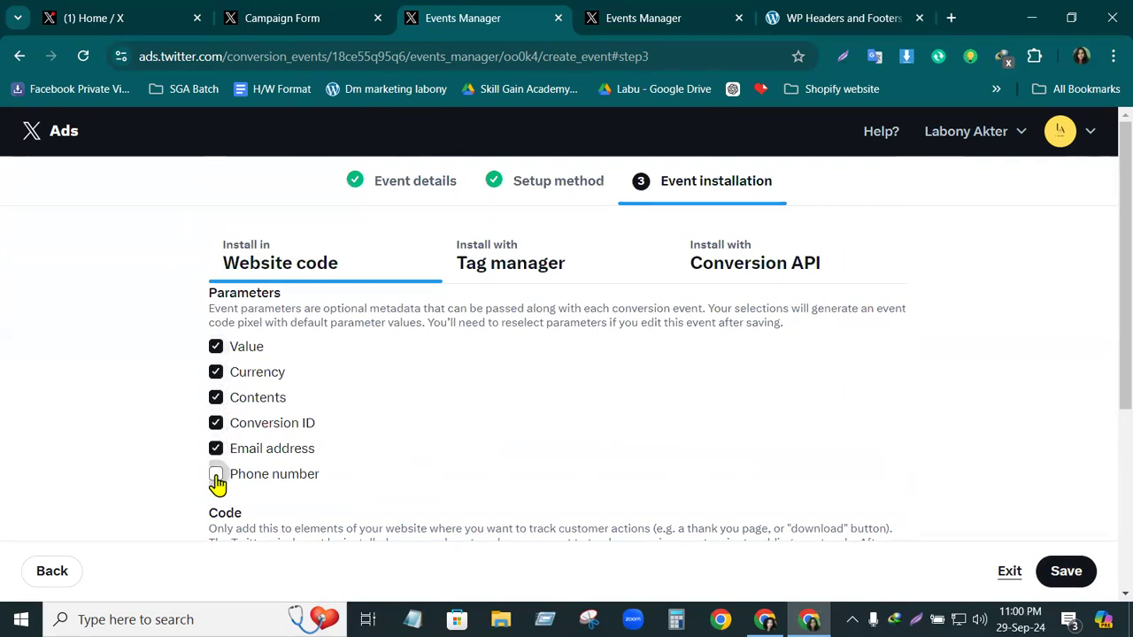
# - Copy the complete Twitter conversion tracking event code for the Purchase event
pyautogui.scroll(-1, 520, 394)
pyautogui.scroll(-3, 520, 394)
pyautogui.scroll(-6, 465, 438)
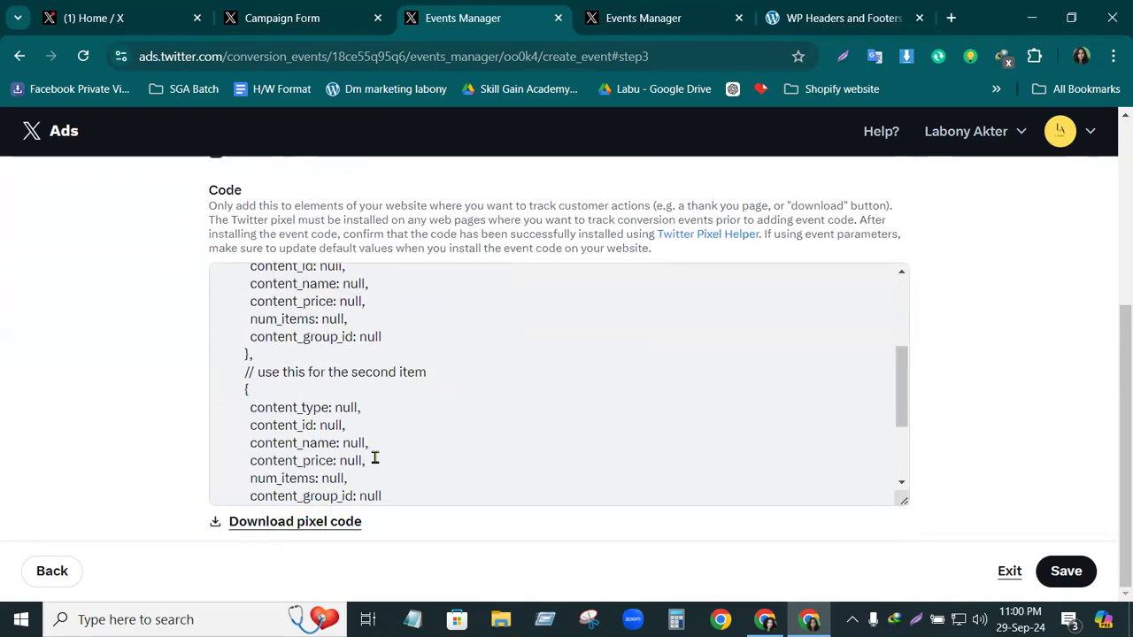
pyautogui.moveTo(538, 491); pyautogui.dragTo(229, 414)
pyautogui.scroll(7, 229, 413)
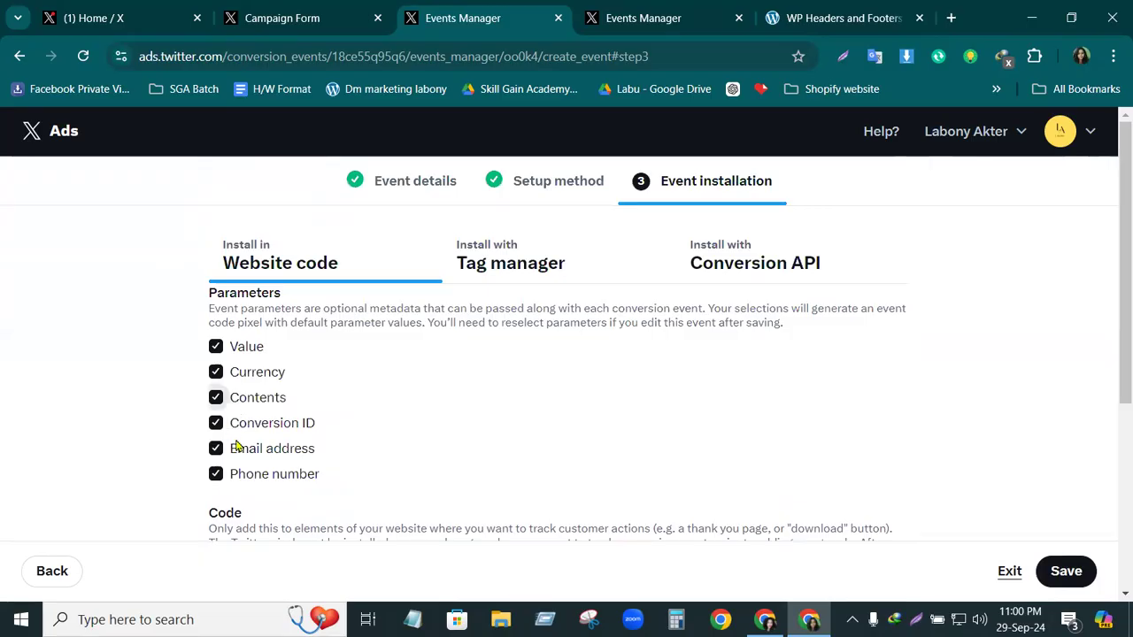
pyautogui.scroll(-2, 230, 549)
pyautogui.moveTo(407, 531); pyautogui.dragTo(220, 387)
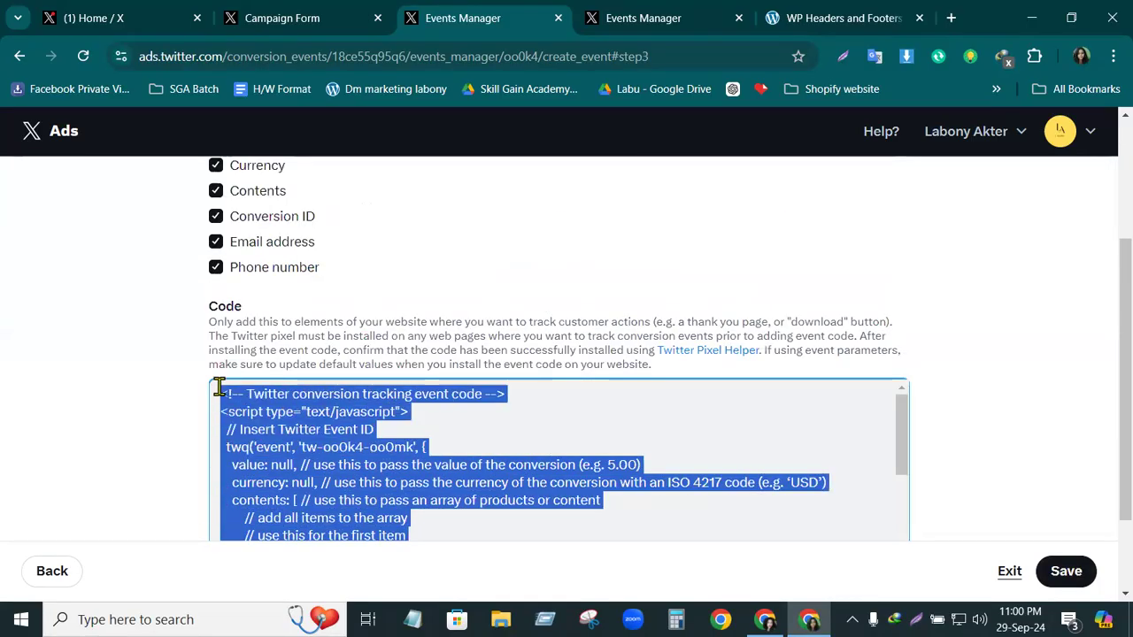
pyautogui.rightClick(256, 416)
pyautogui.click(310, 140)
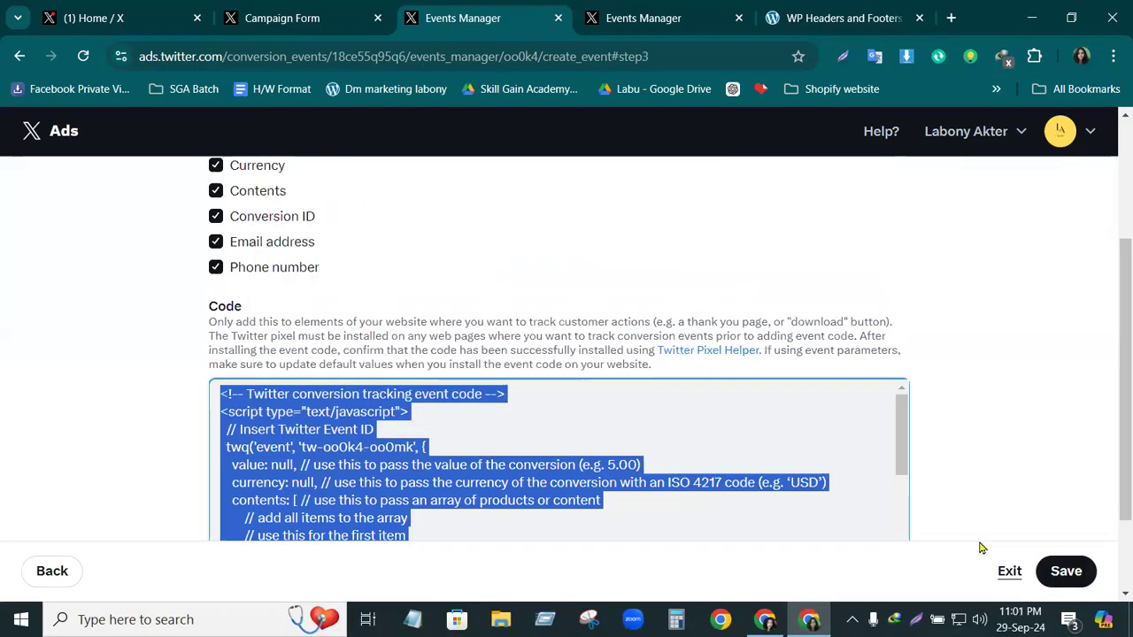
# - Switch to WP Headers and Footers and insert eight blank lines above the existing event code in Scripts in Header
pyautogui.click(823, 19)
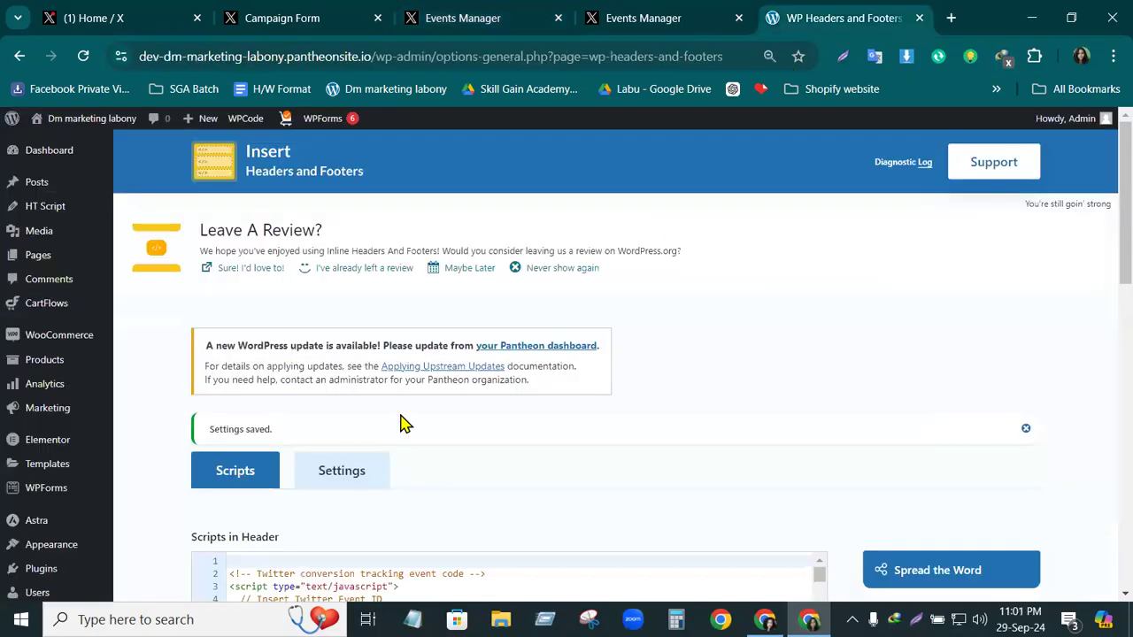
pyautogui.scroll(-2, 340, 506)
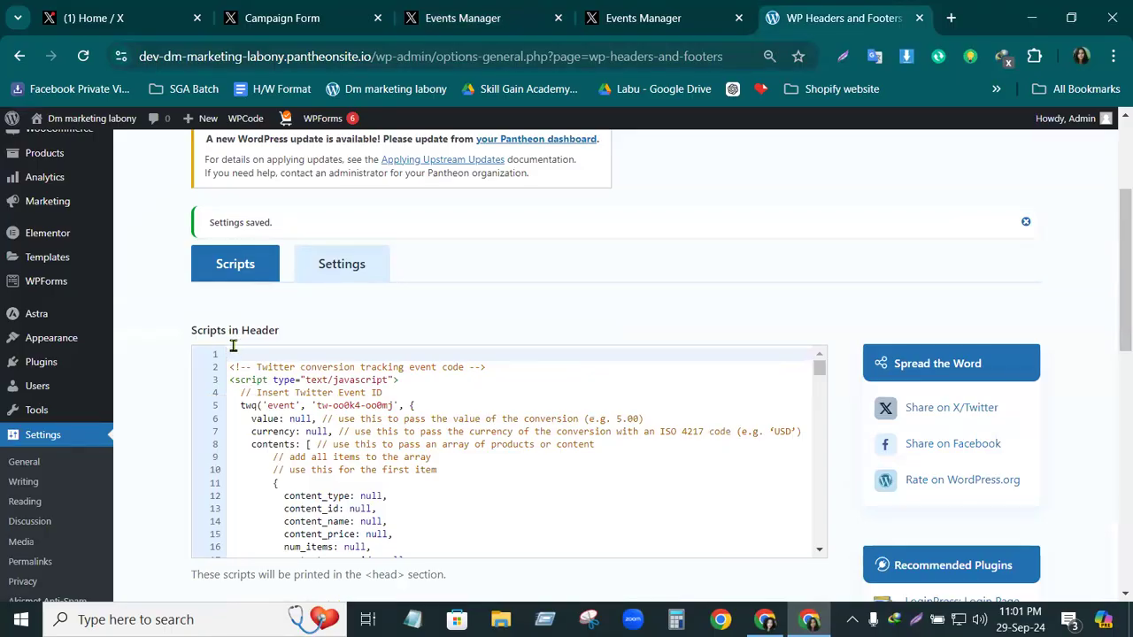
pyautogui.press('Return')
pyautogui.press('Return')
pyautogui.press('Return')
pyautogui.press('Return')
pyautogui.press('Return')
pyautogui.press('Return')
pyautogui.press('Return')
pyautogui.press('Return')
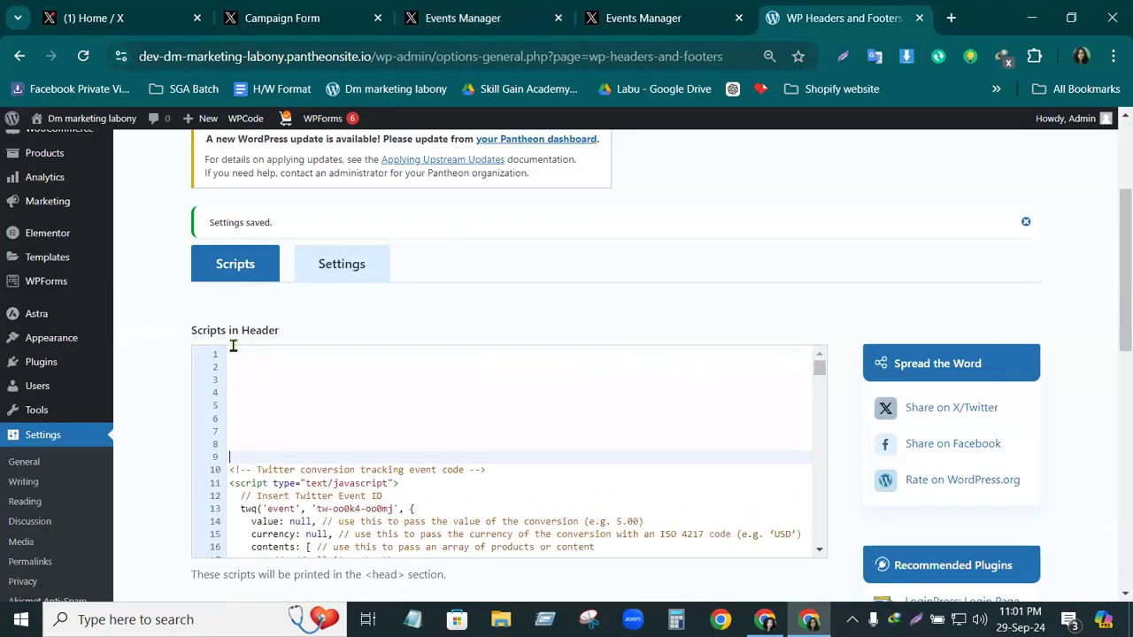
# - Paste the copied Purchase event code into the blank lines of Scripts in Header and save the changes
pyautogui.rightClick(240, 394)
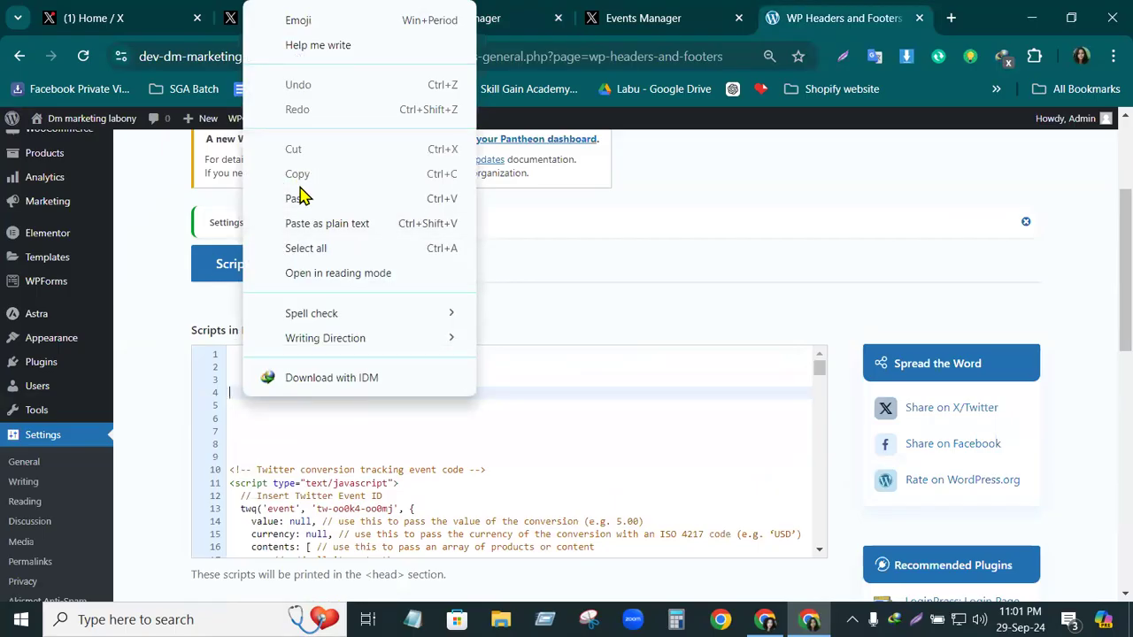
pyautogui.click(301, 199)
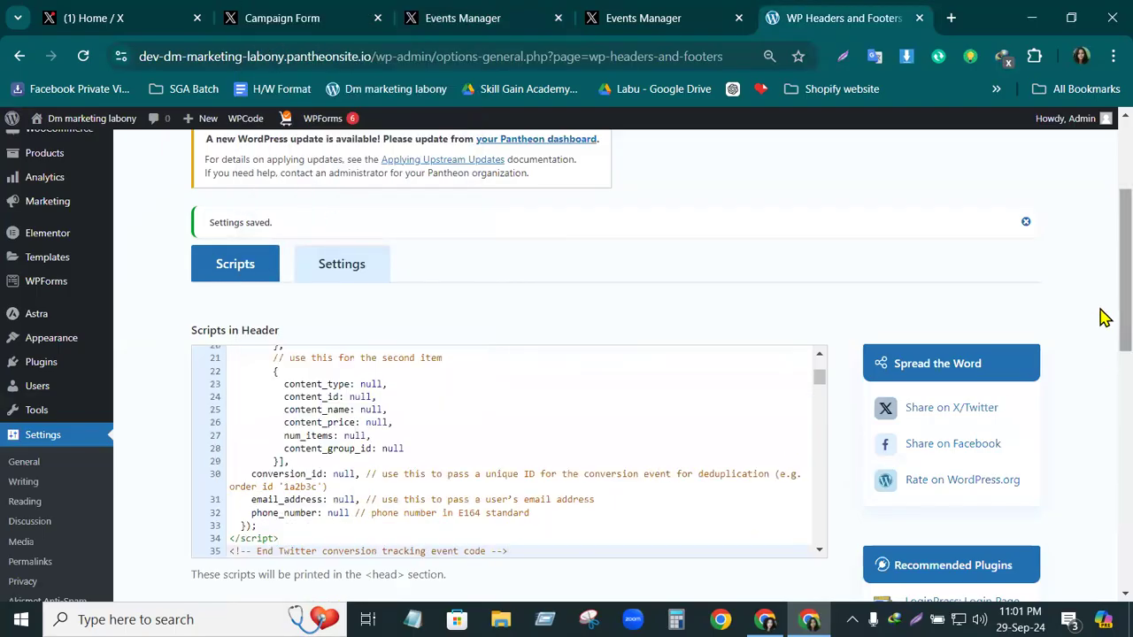
pyautogui.scroll(-10, 1105, 499)
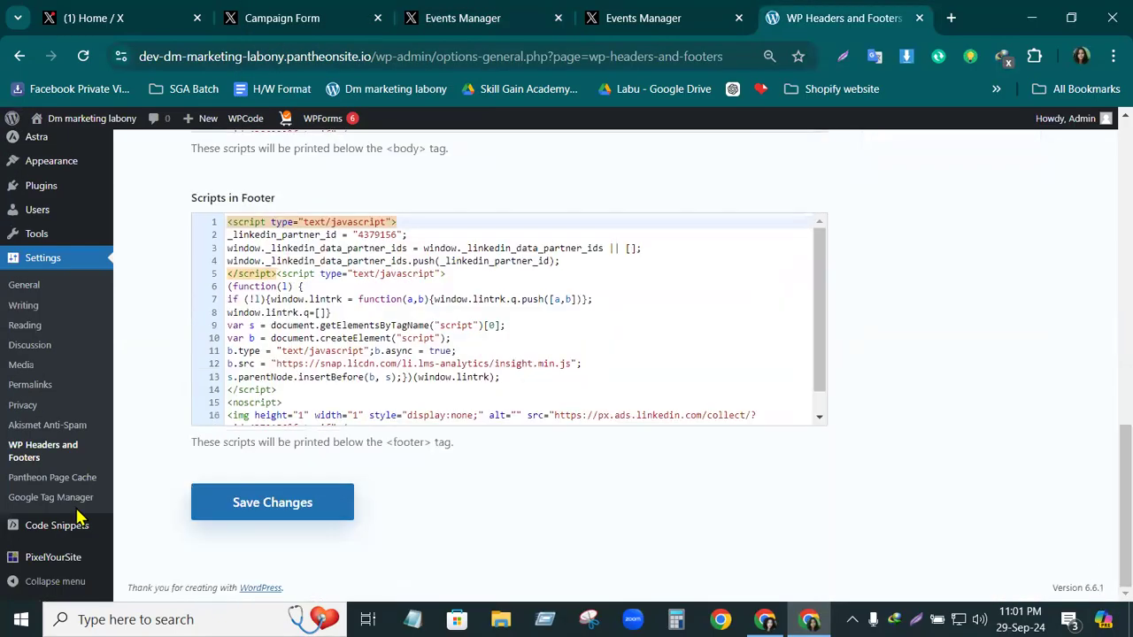
pyautogui.click(254, 508)
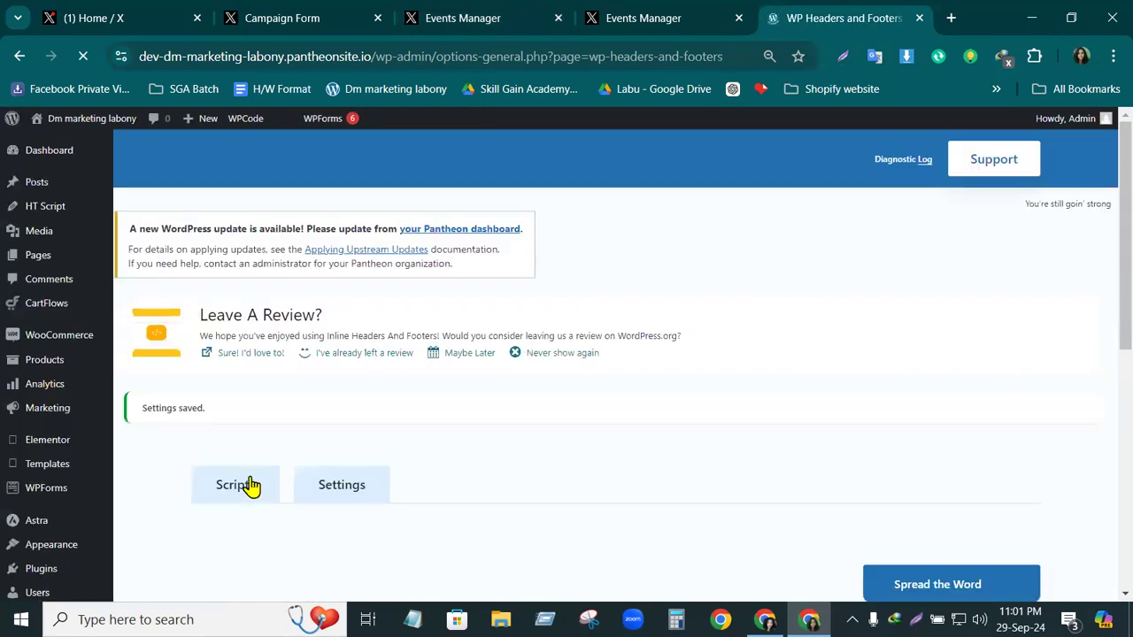
# - Return to the event installation page in X Ads, save the Purchase event, and check it in the events list
pyautogui.click(477, 20)
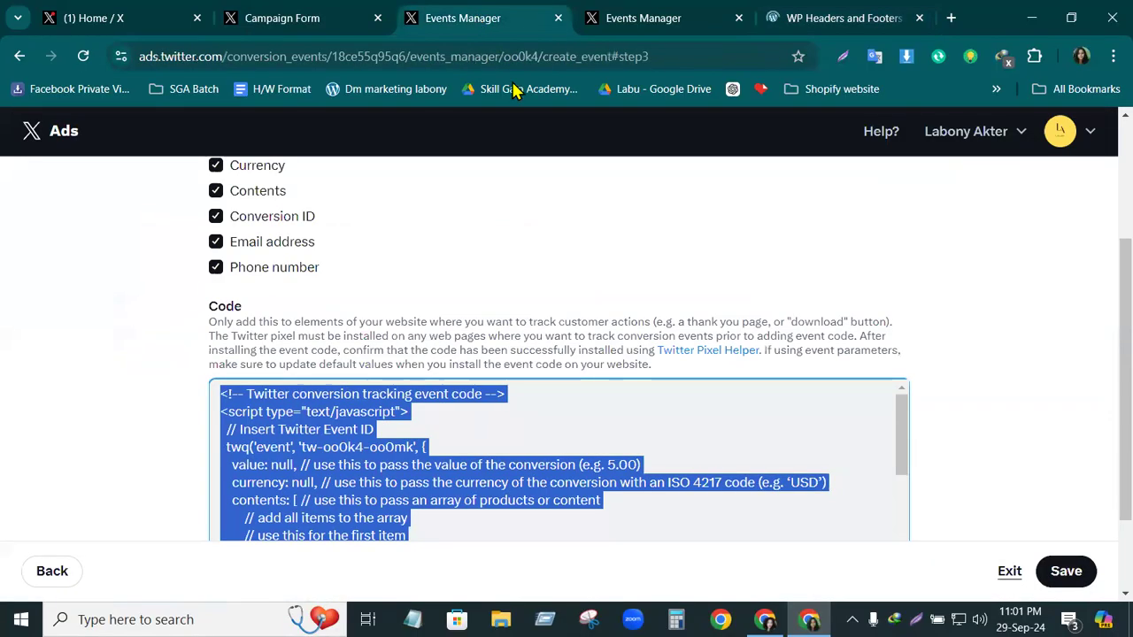
pyautogui.click(1065, 573)
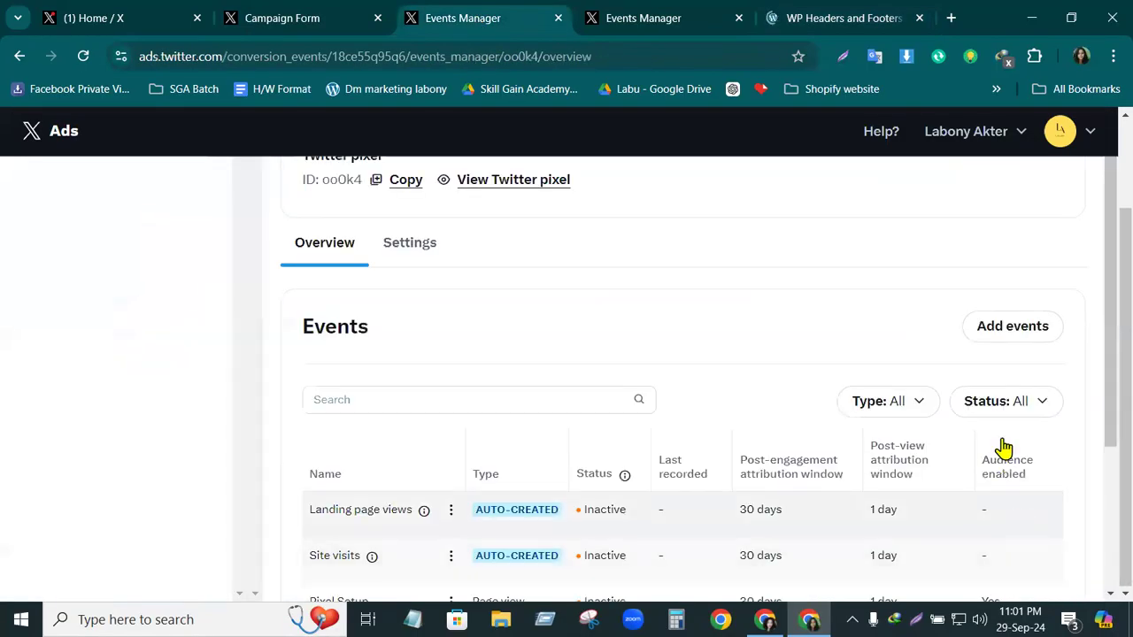
pyautogui.moveTo(1107, 358); pyautogui.dragTo(1105, 503)
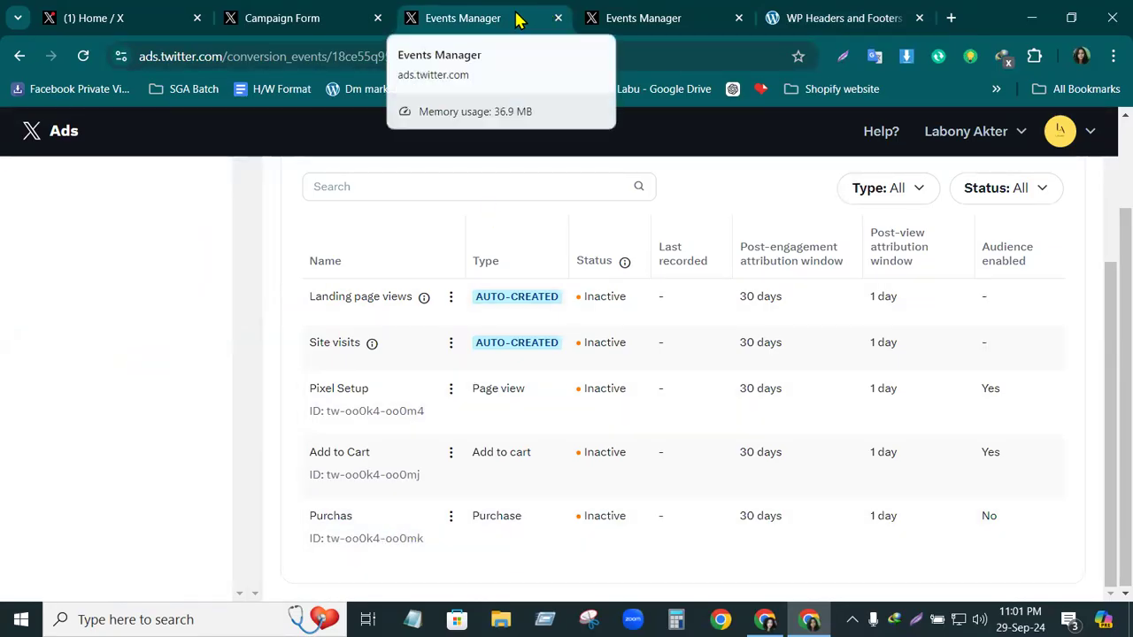
pyautogui.click(634, 19)
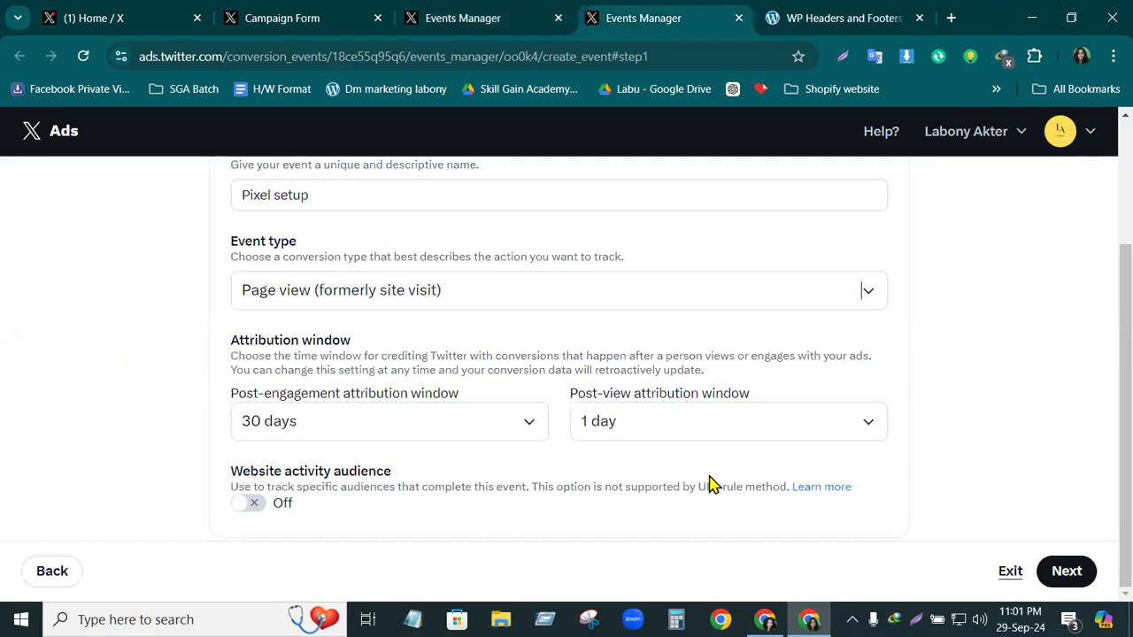
pyautogui.scroll(2, 713, 484)
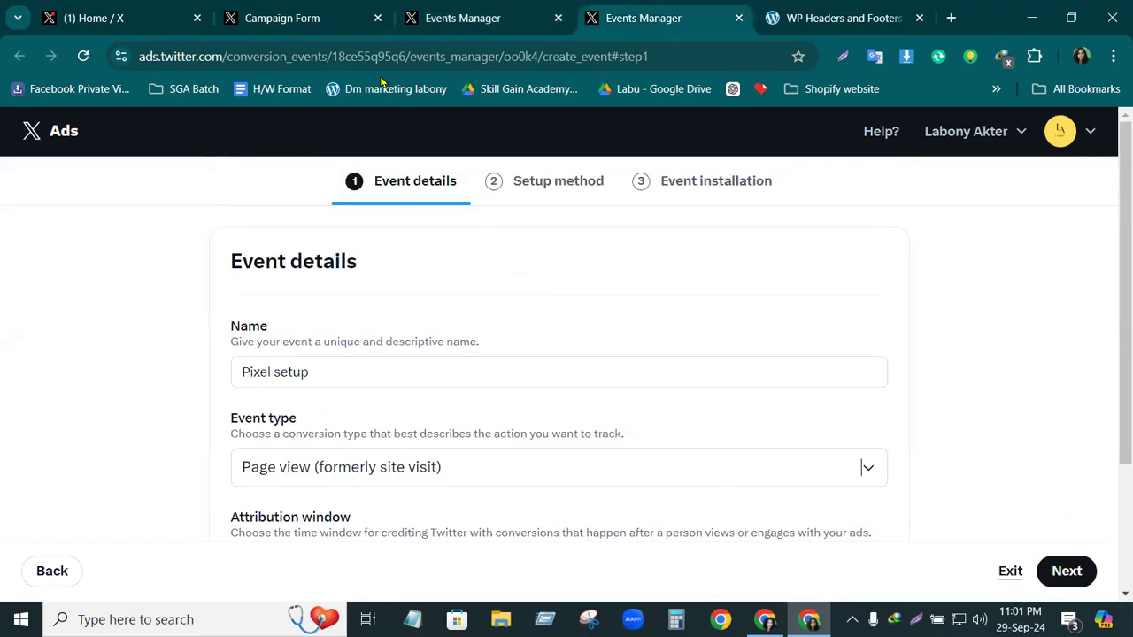
pyautogui.click(451, 19)
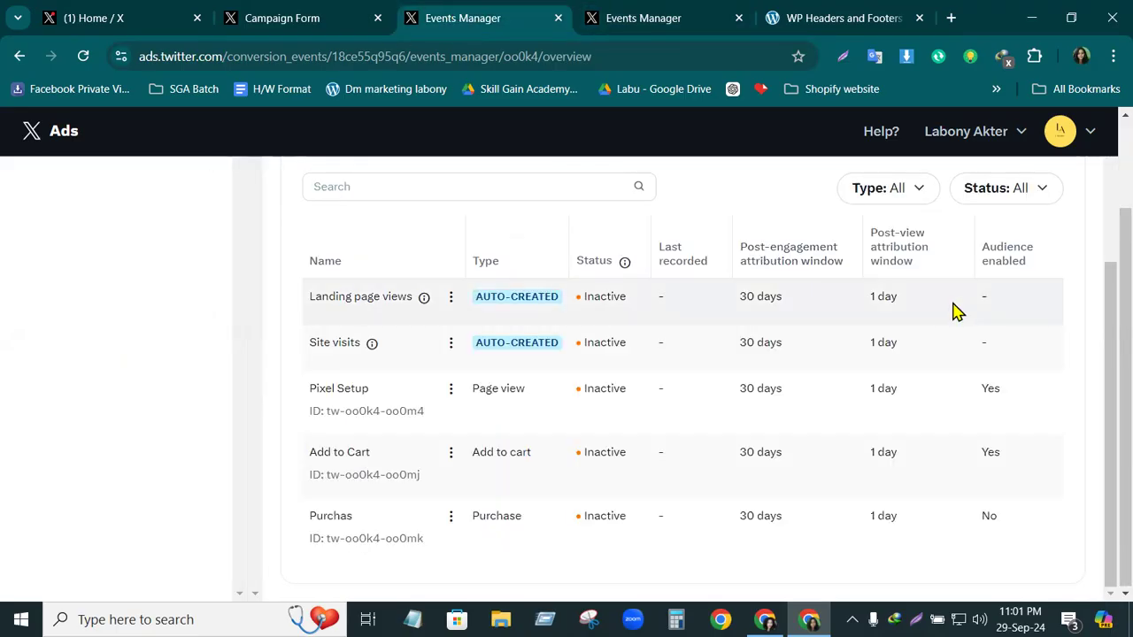
# - Start adding another event and examine the conversion types available for its event type
pyautogui.scroll(3, 956, 318)
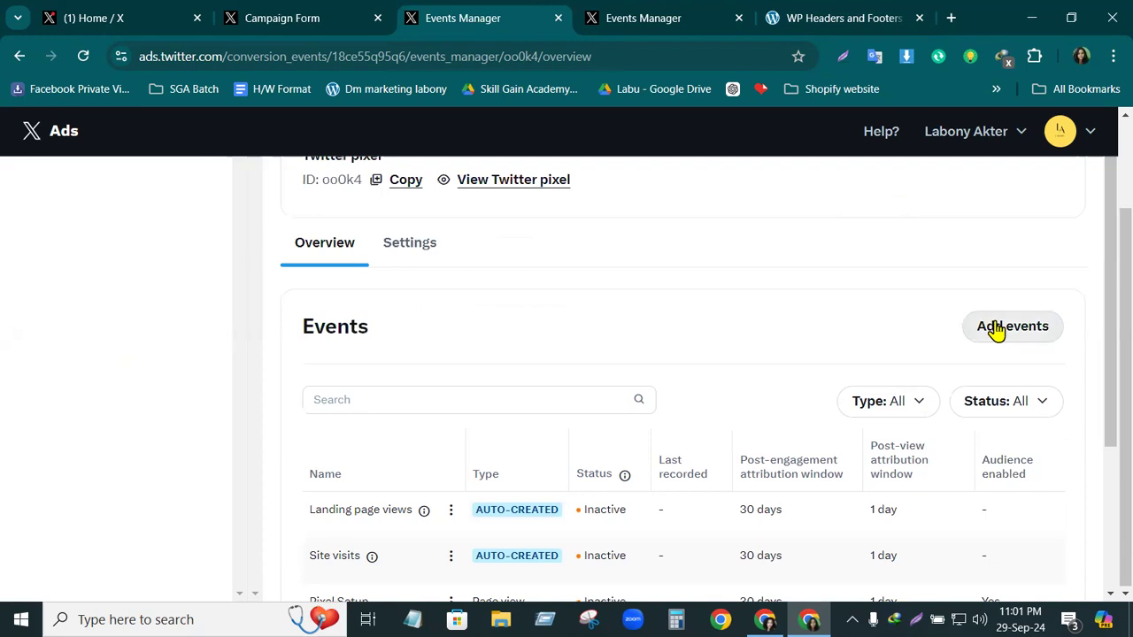
pyautogui.click(998, 330)
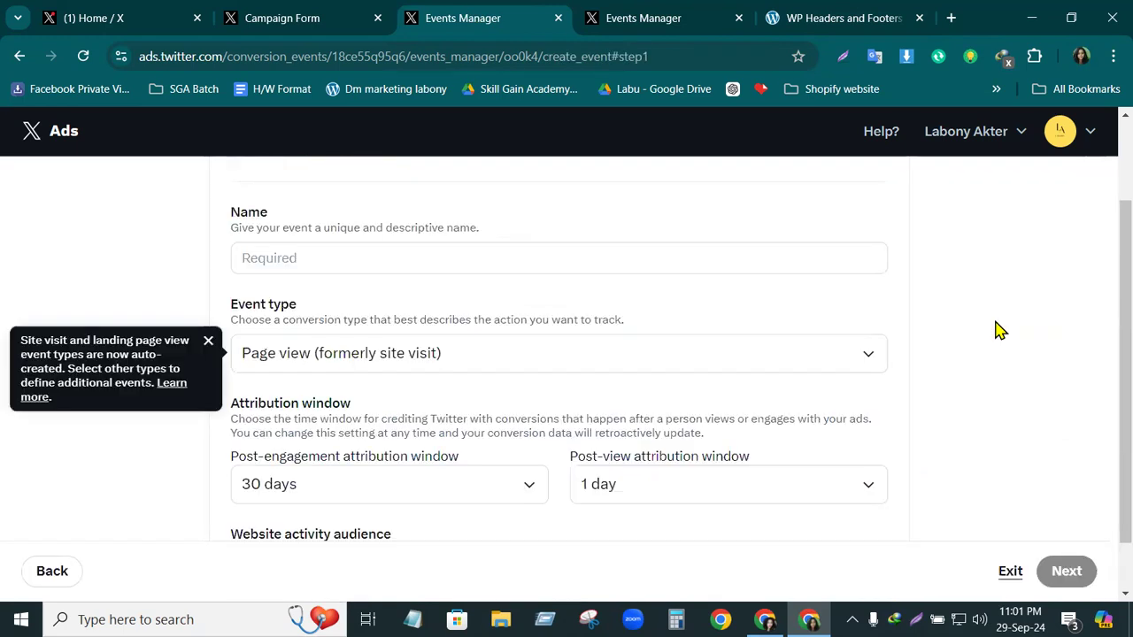
pyautogui.scroll(-1, 526, 523)
pyautogui.scroll(2, 504, 491)
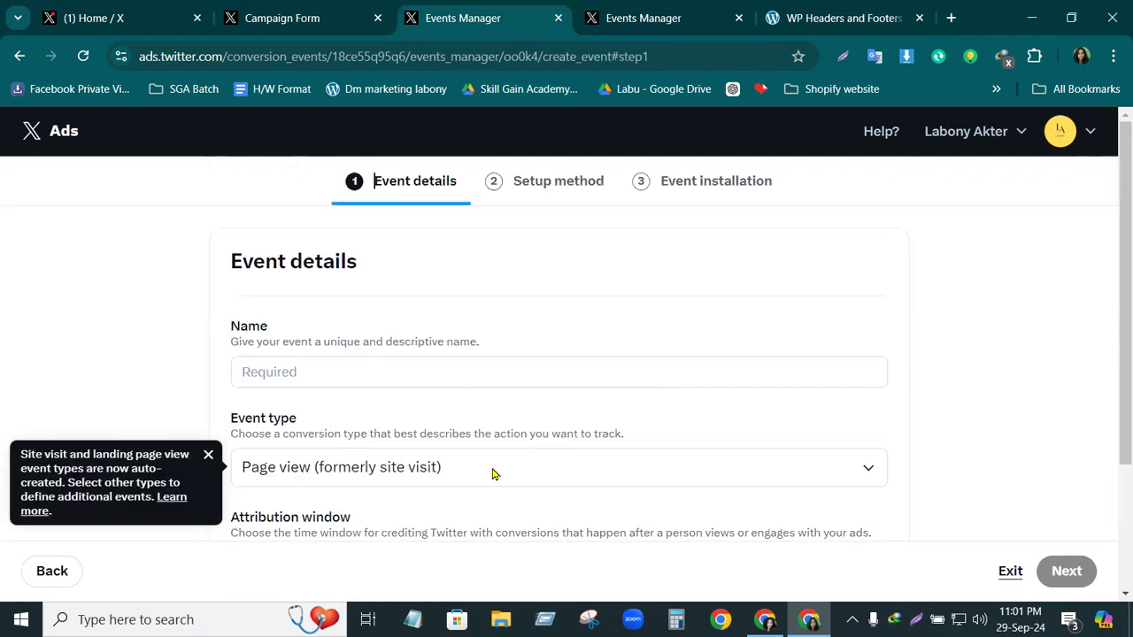
pyautogui.moveTo(1114, 382); pyautogui.dragTo(1112, 470)
pyautogui.click(869, 337)
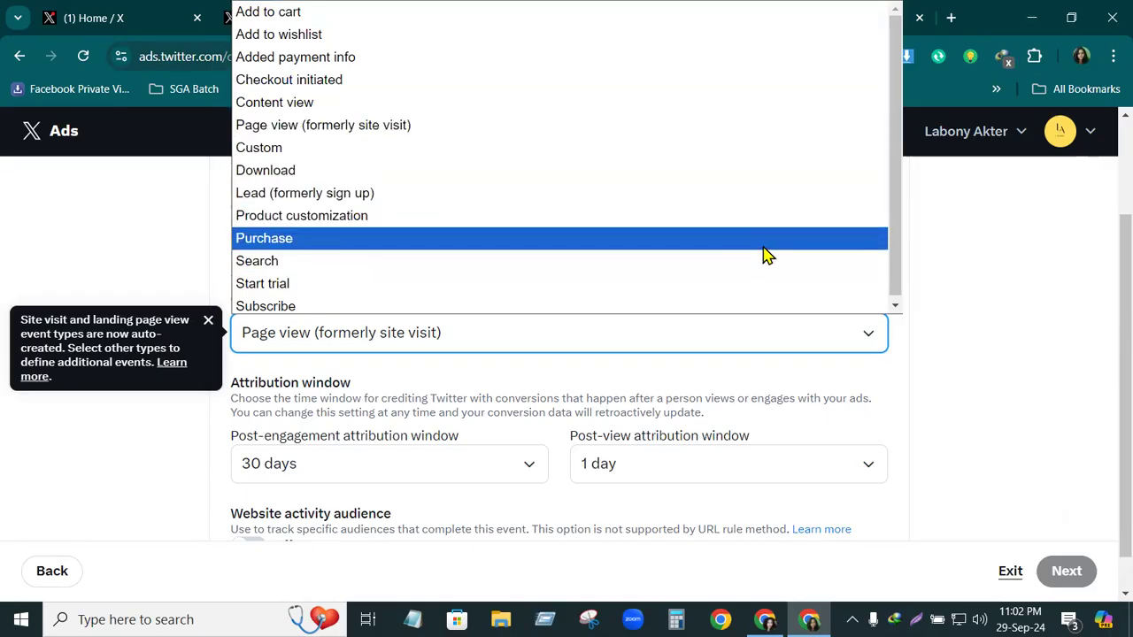
pyautogui.click(996, 193)
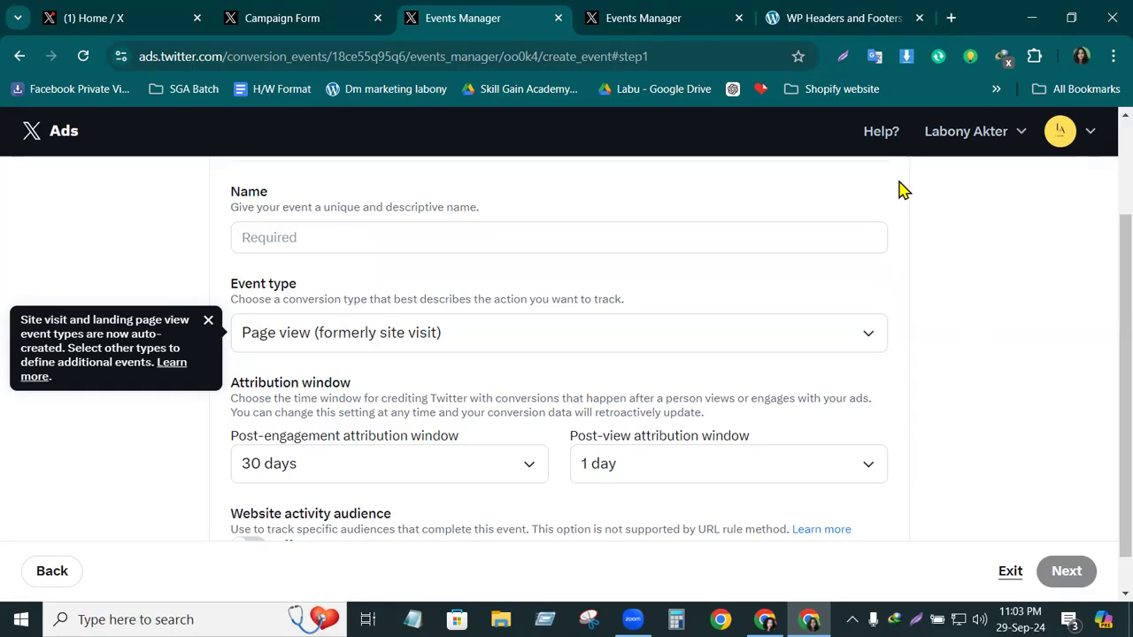
# - Open Ads Manager from the account access page and close the account management, old campaign form and X home tabs
pyautogui.click(1022, 132)
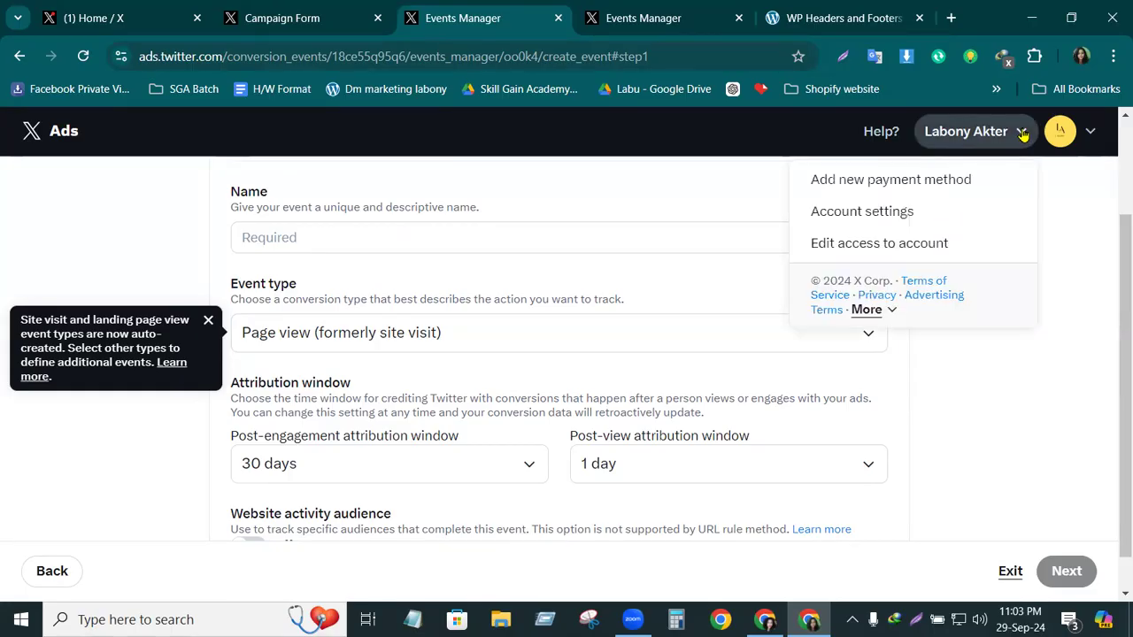
pyautogui.click(875, 250)
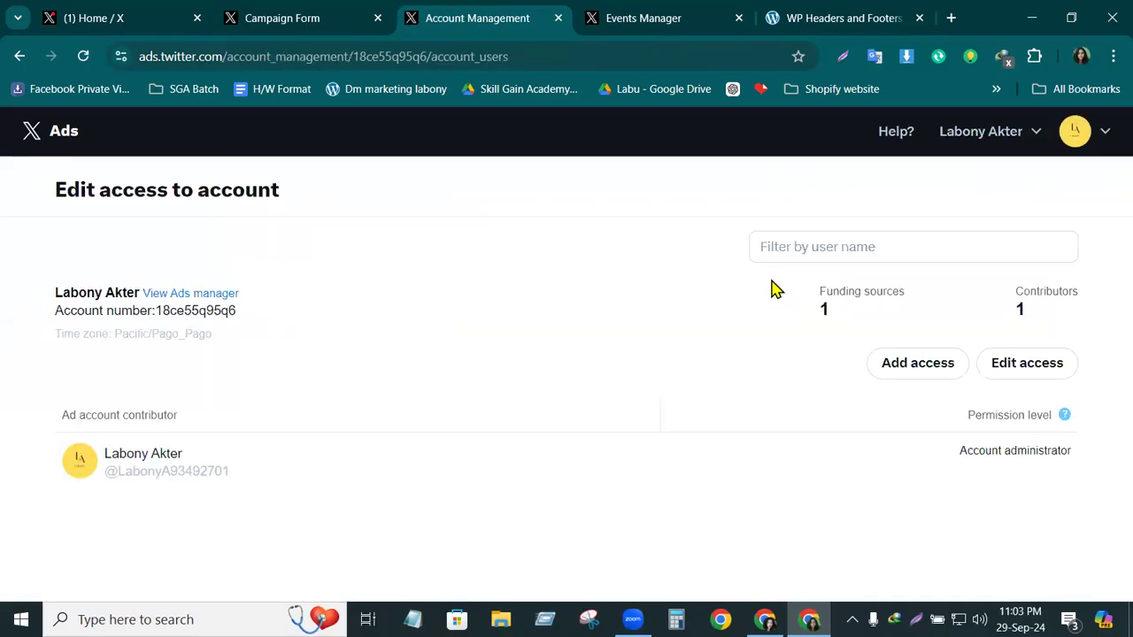
pyautogui.click(175, 298)
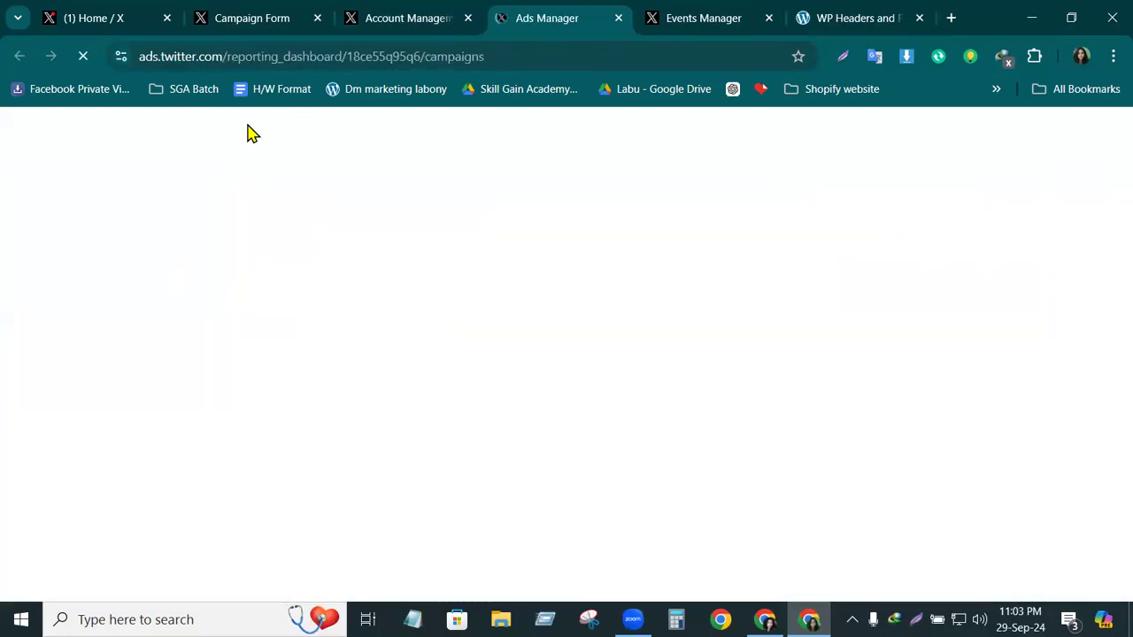
pyautogui.click(467, 18)
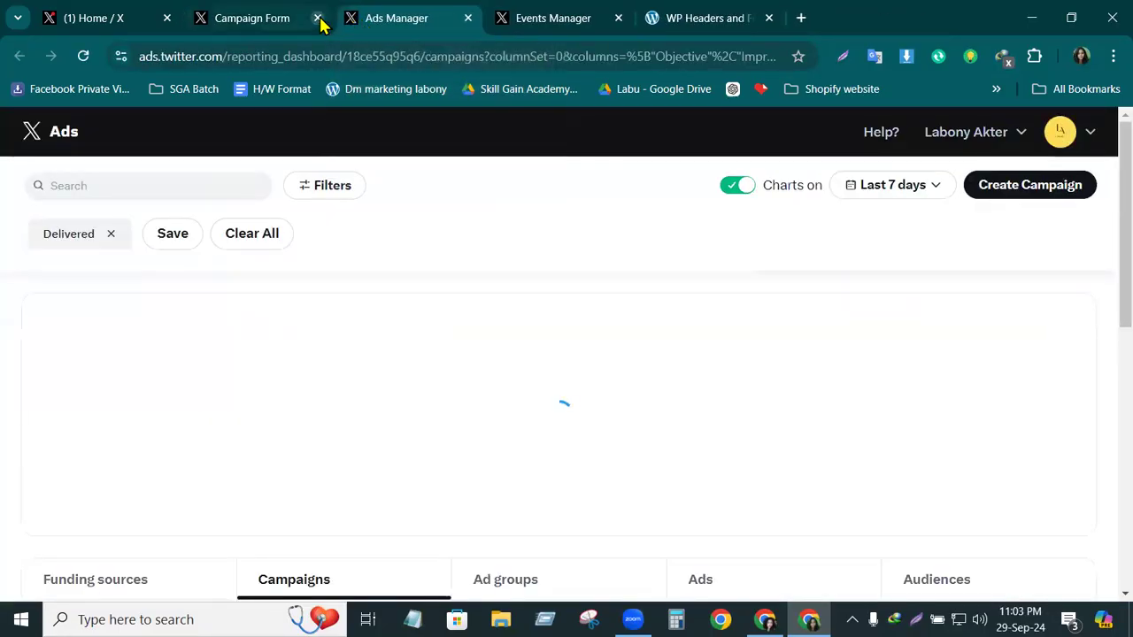
pyautogui.click(317, 17)
pyautogui.click(167, 17)
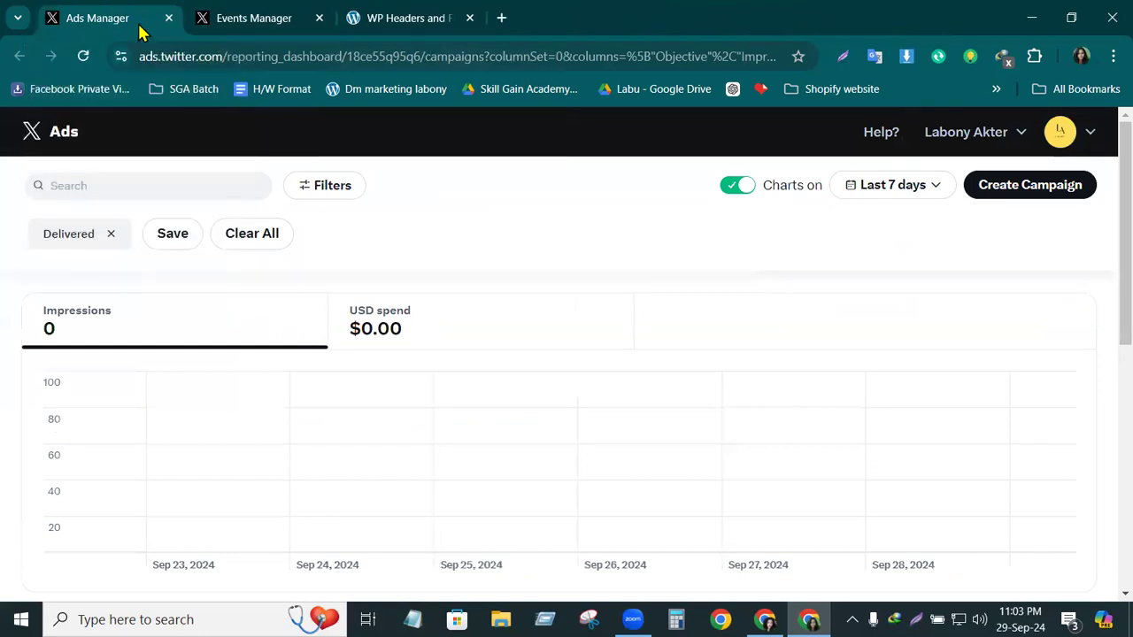
# - Create a new Advanced campaign with the Sales objective
pyautogui.click(1029, 187)
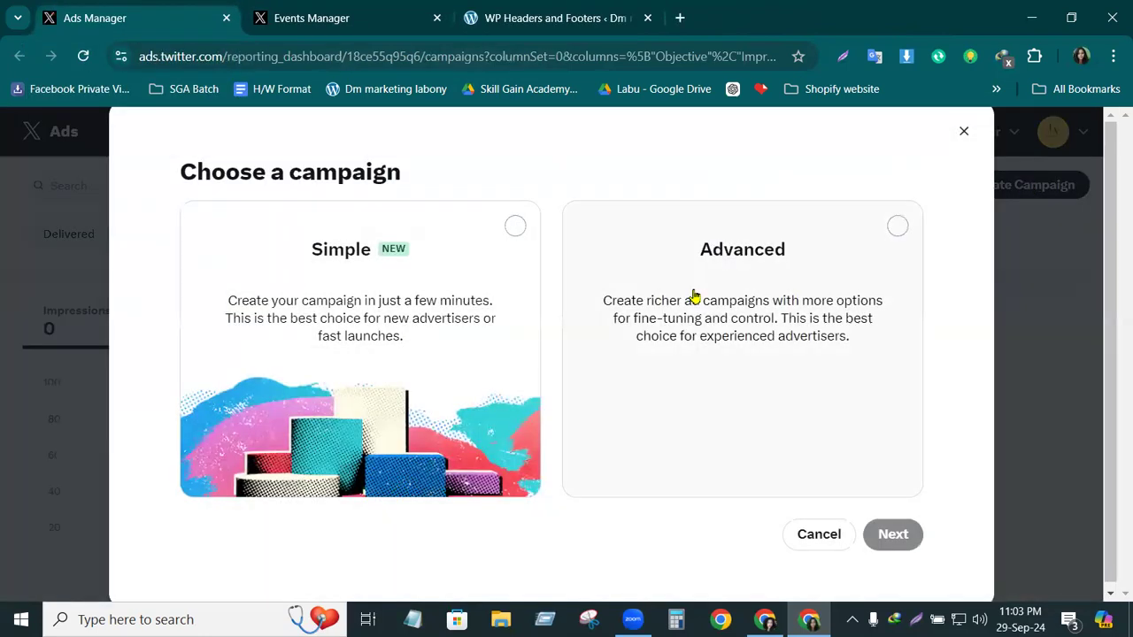
pyautogui.click(765, 255)
pyautogui.click(898, 539)
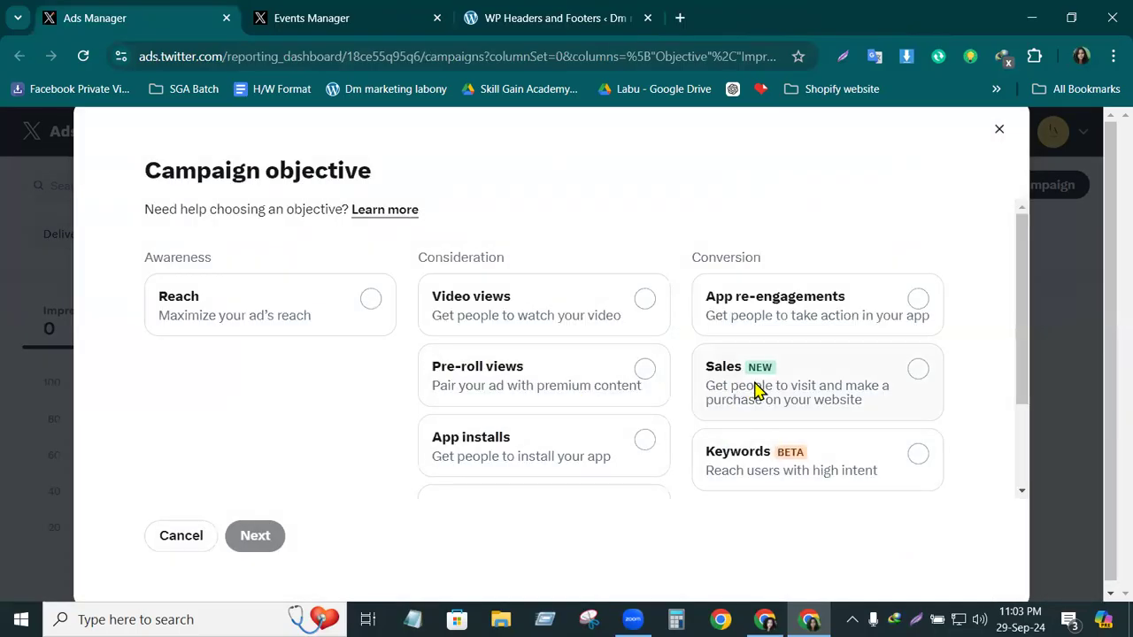
pyautogui.click(753, 382)
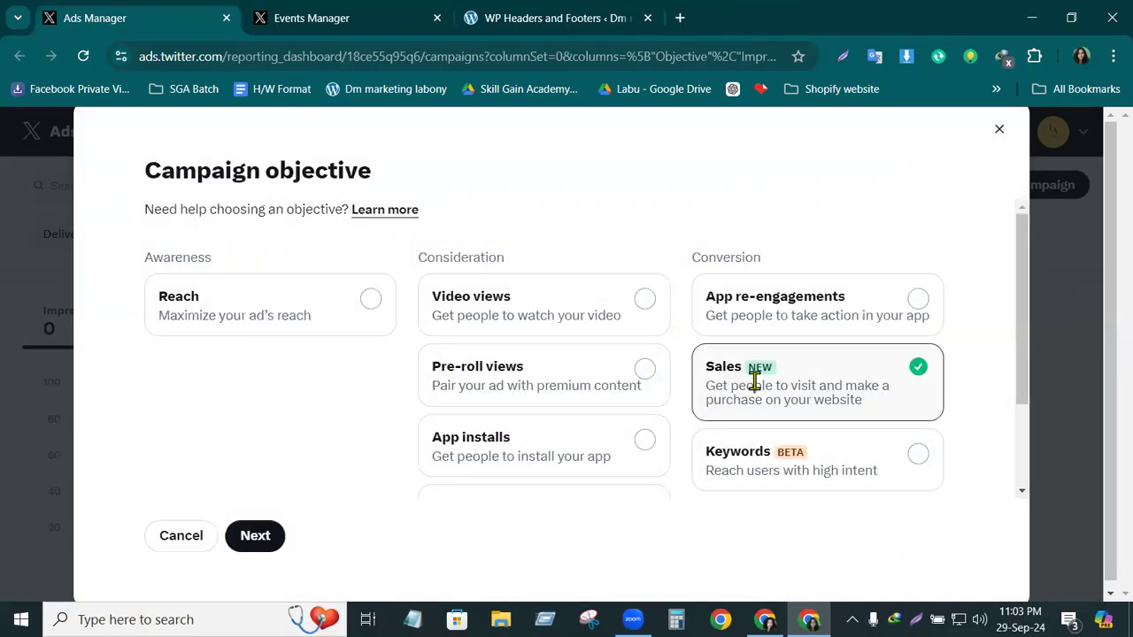
pyautogui.click(258, 538)
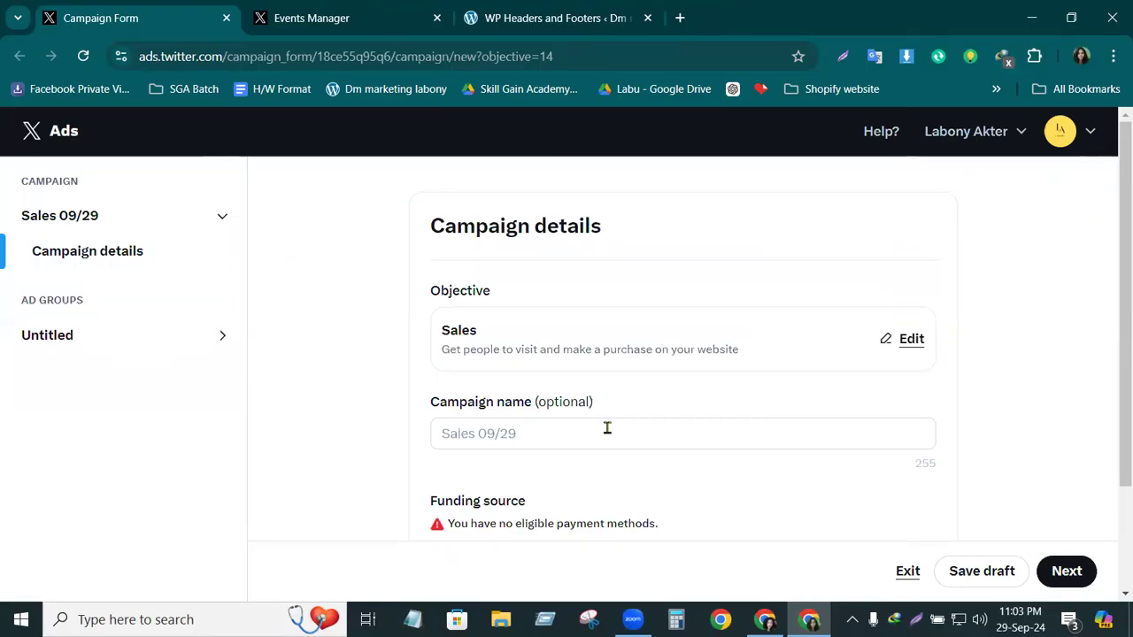
# - Name the campaign "Remarketing Ads Campaign" and continue to the ad group details
pyautogui.click(553, 432)
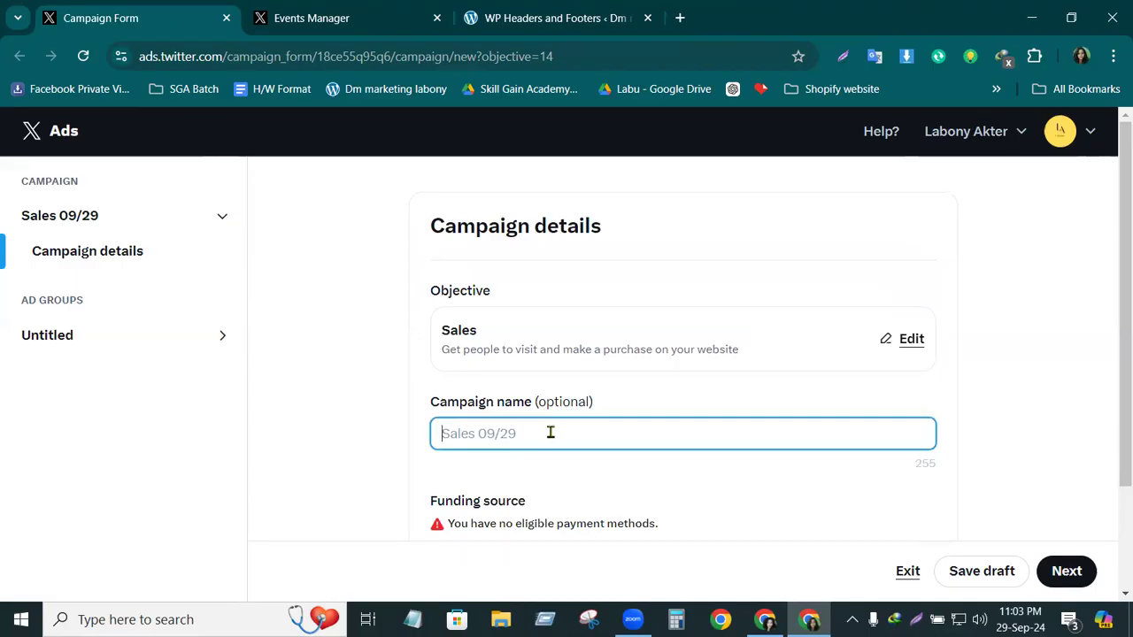
pyautogui.write('Re')
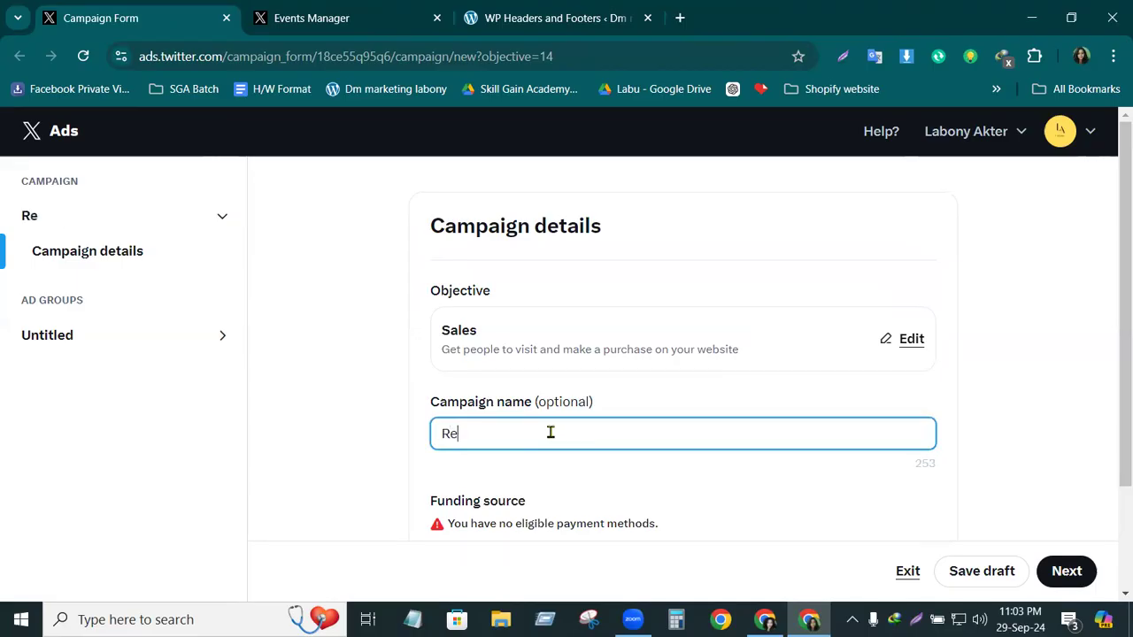
pyautogui.write('marketing ')
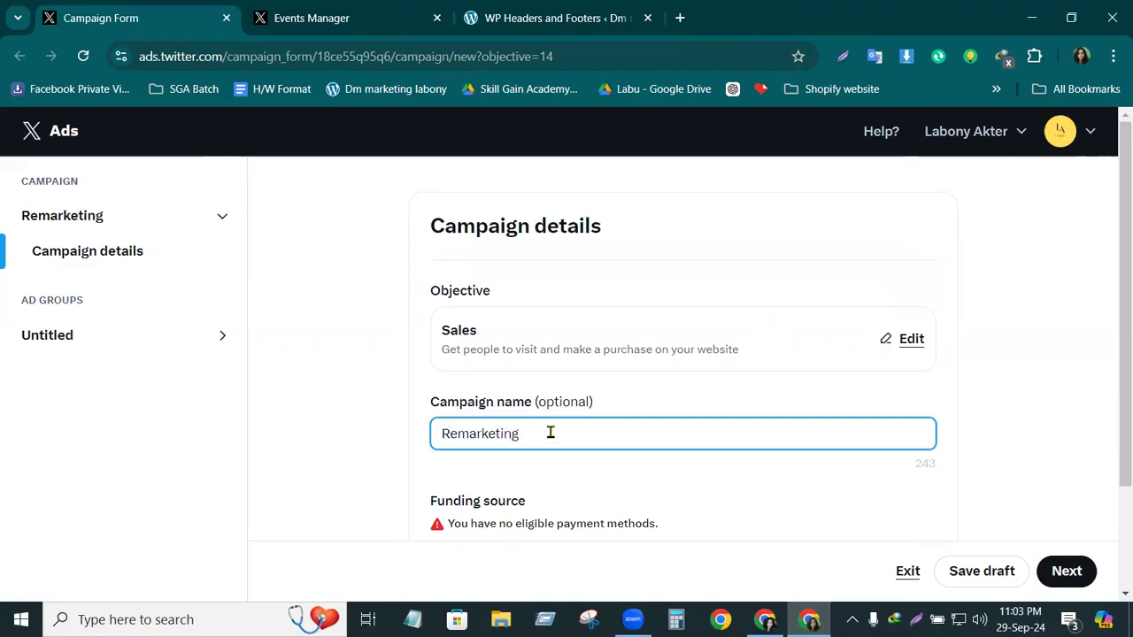
pyautogui.write('Ads Campa')
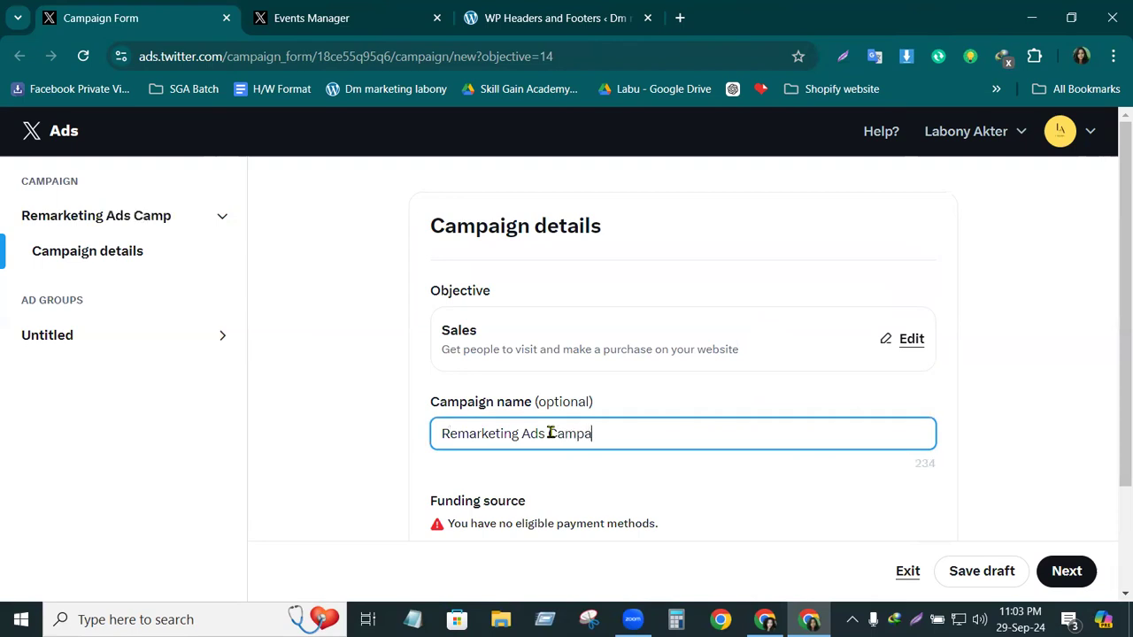
pyautogui.write('ign')
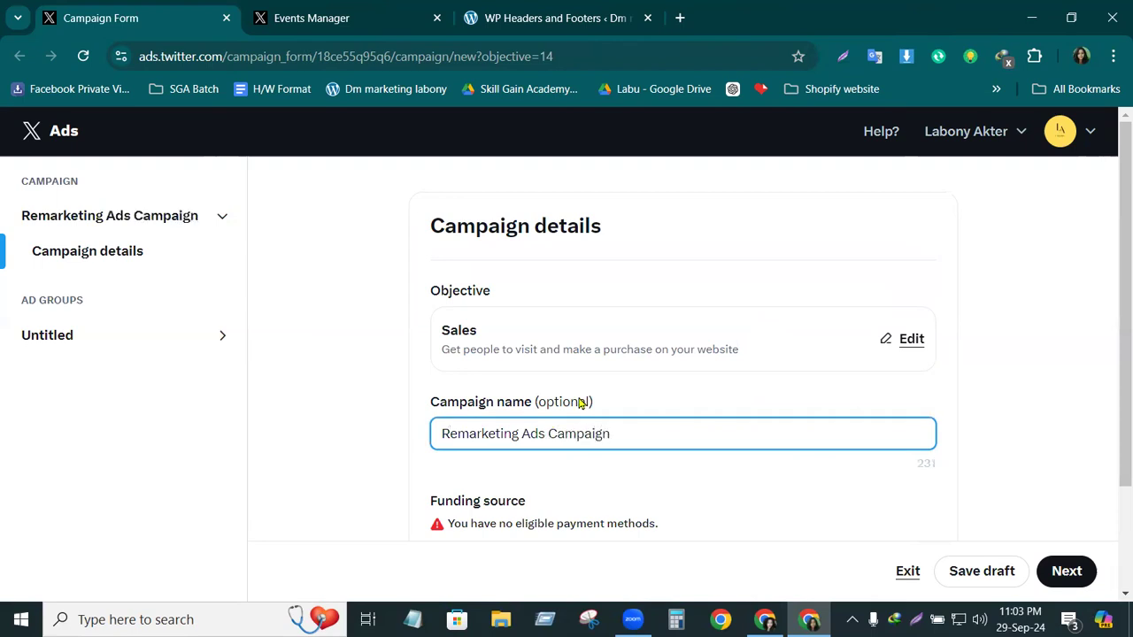
pyautogui.scroll(-2, 1113, 322)
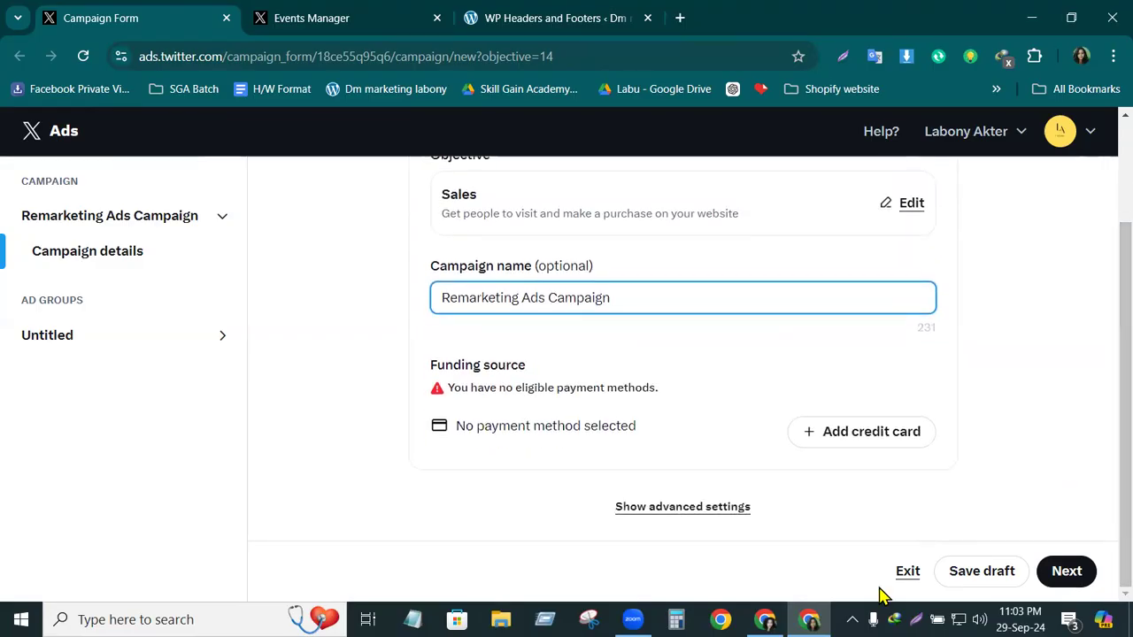
pyautogui.click(1065, 574)
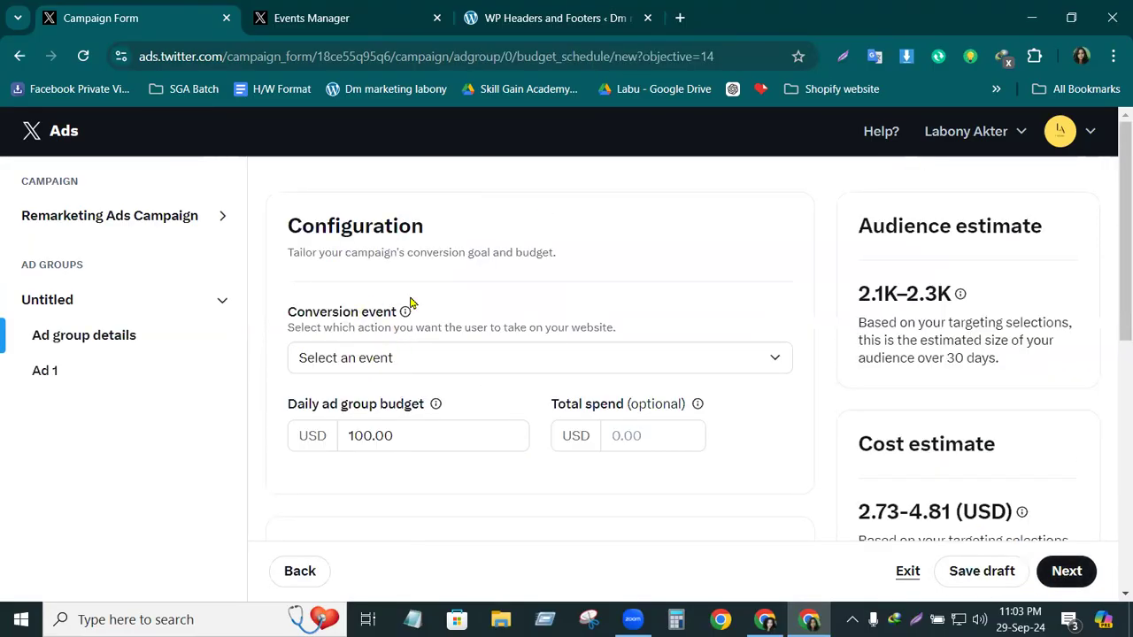
# - Set the daily ad group budget to 50 USD
pyautogui.doubleClick(354, 435)
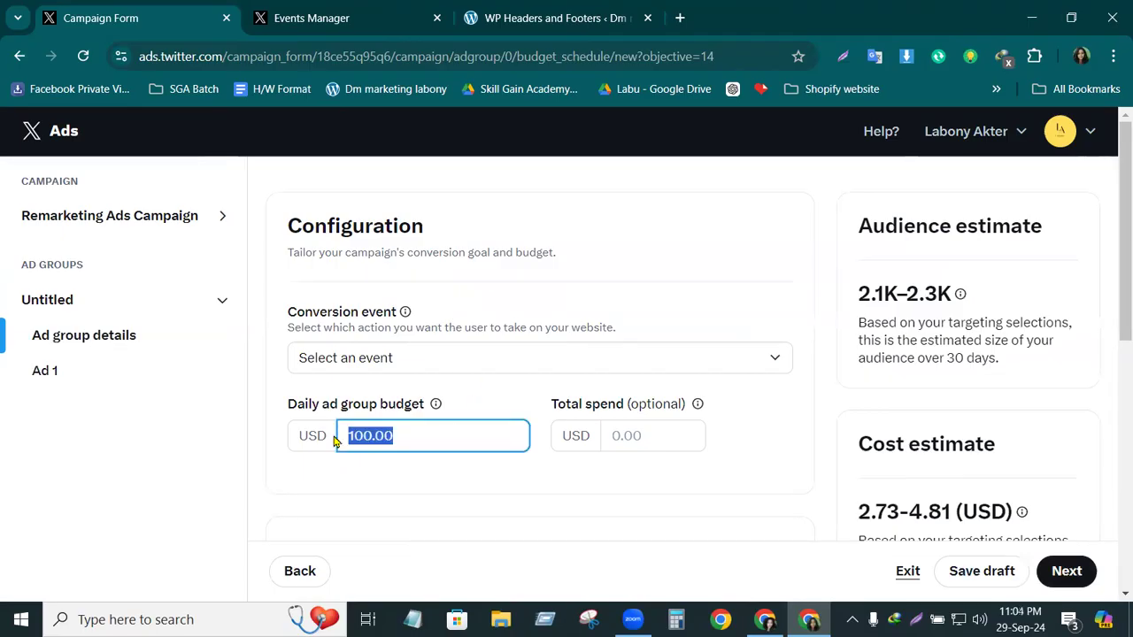
pyautogui.press('BackSpace')
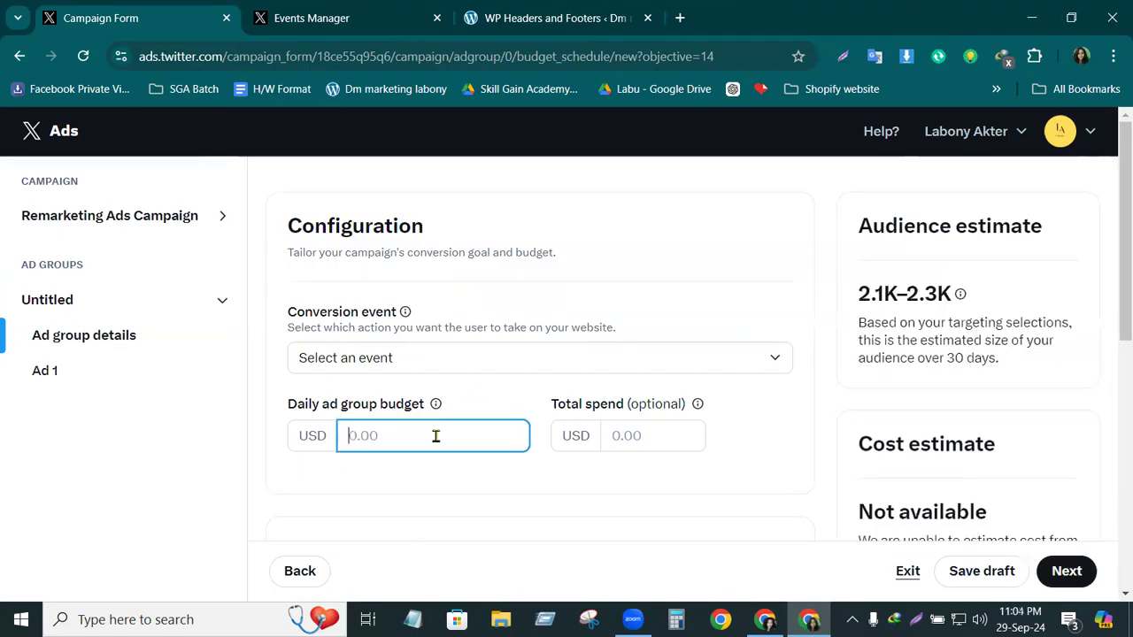
pyautogui.write('50')
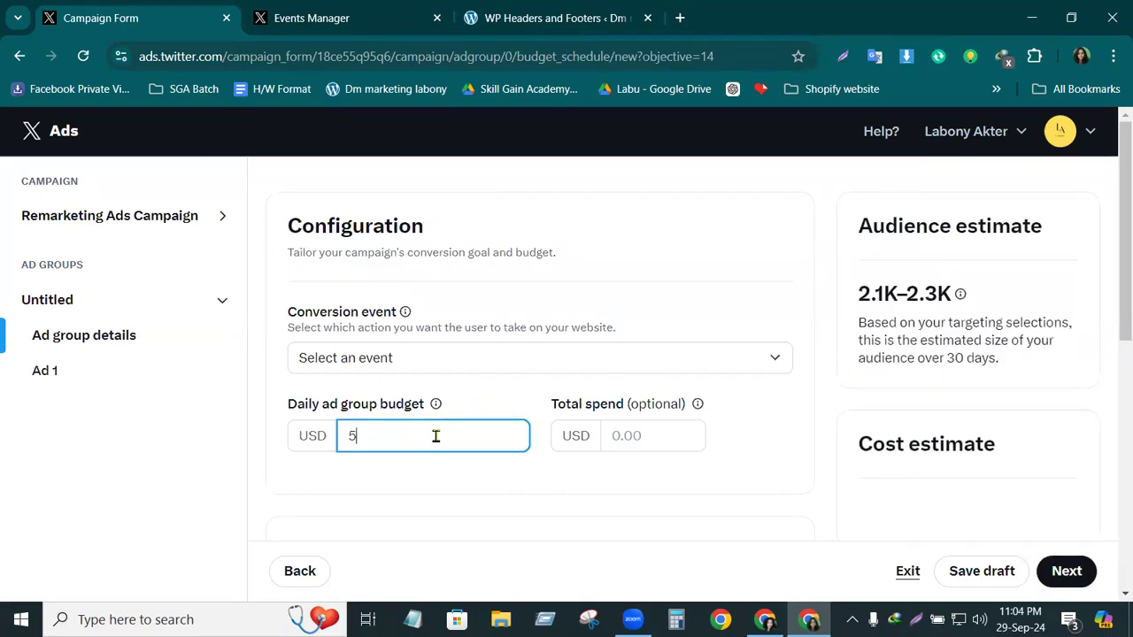
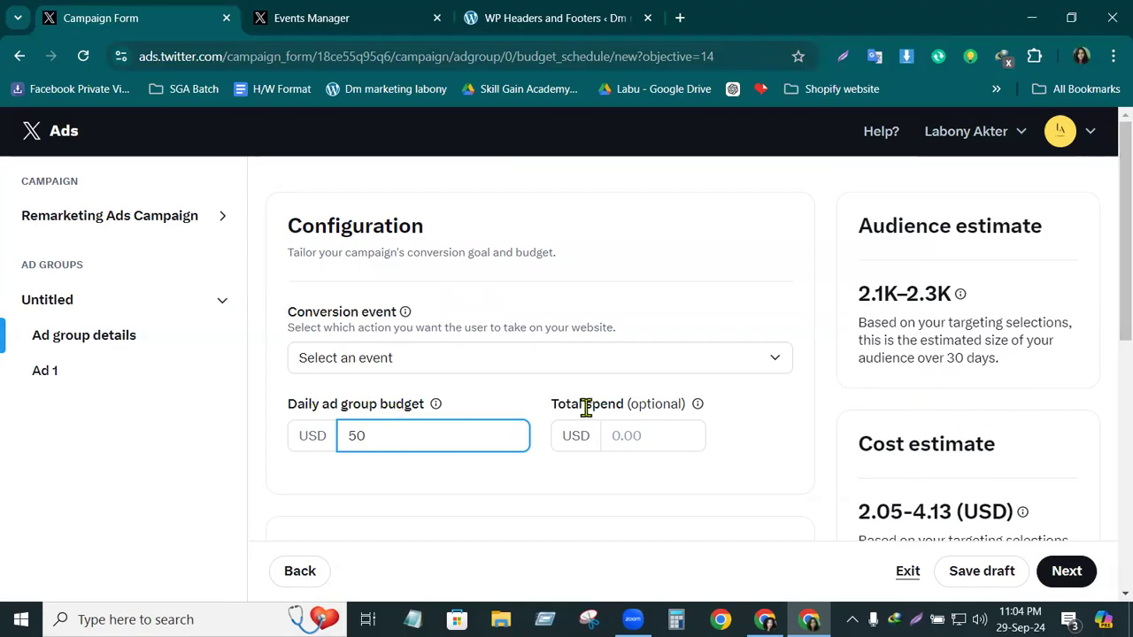
pyautogui.moveTo(548, 409); pyautogui.dragTo(630, 406)
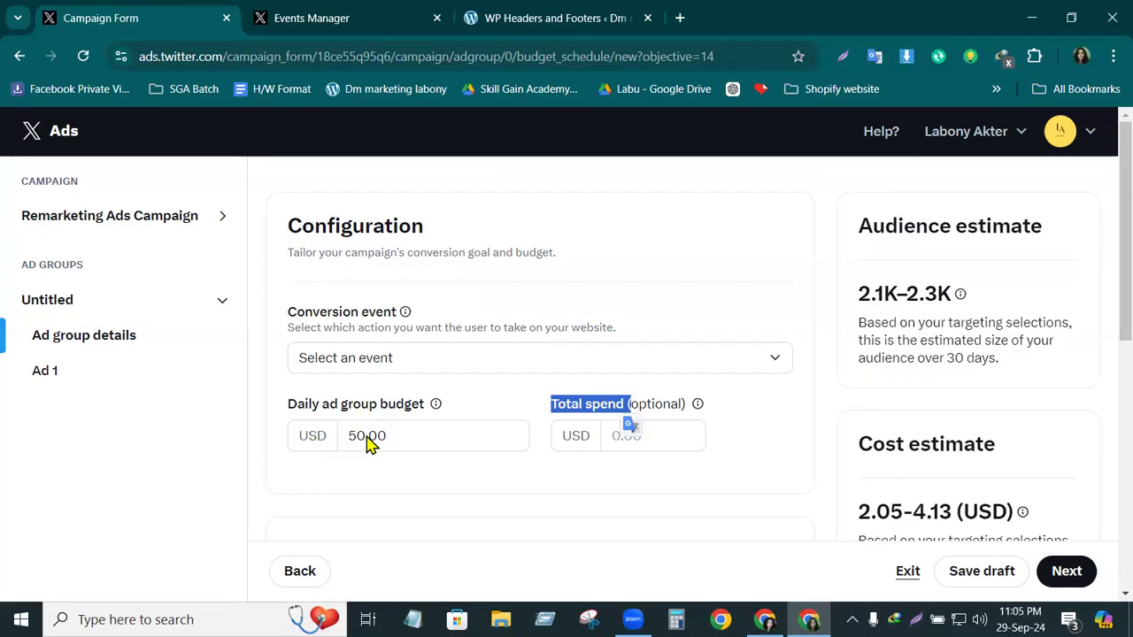
pyautogui.moveTo(370, 443); pyautogui.dragTo(339, 446)
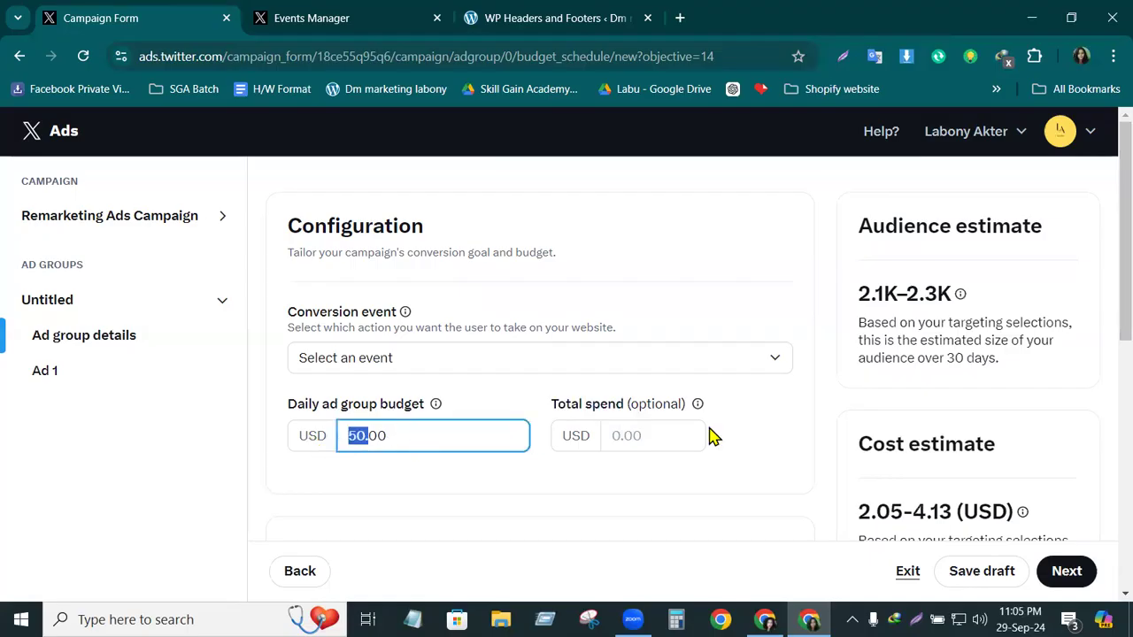
pyautogui.click(487, 389)
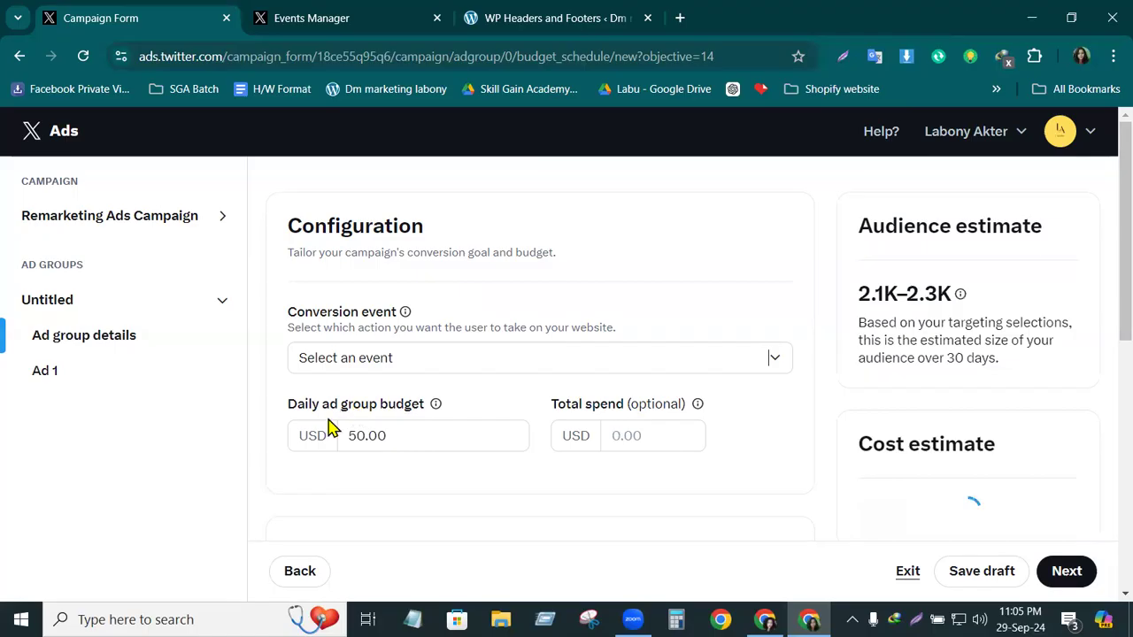
# - Limit the ad group's targeting to the age range 13 to 49
pyautogui.scroll(-3, 1105, 318)
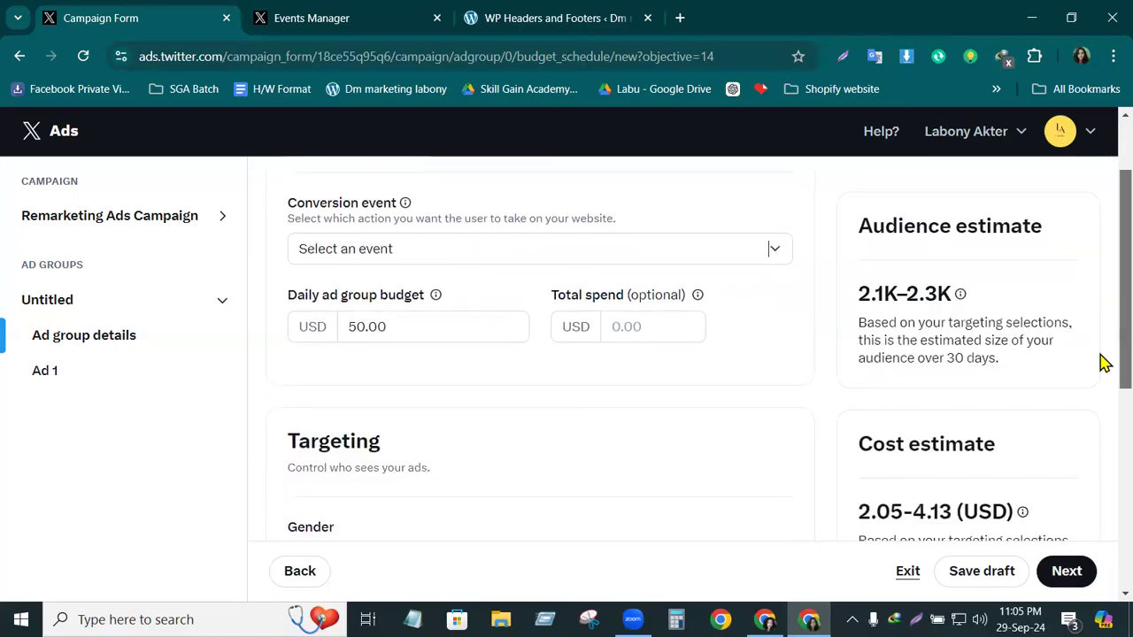
pyautogui.scroll(-1, 1105, 431)
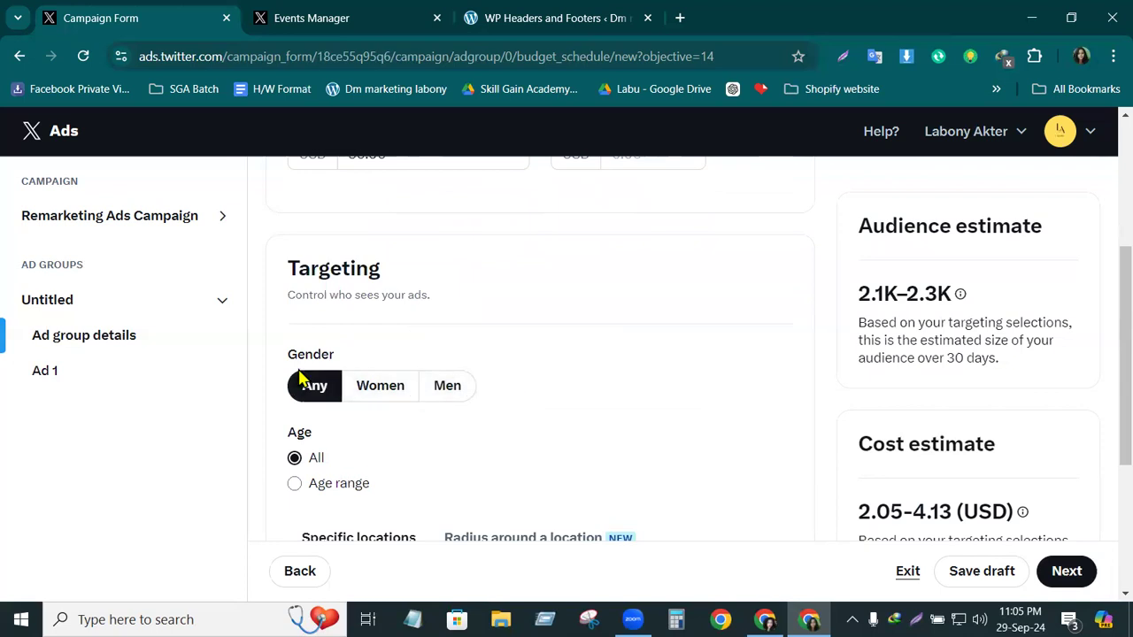
pyautogui.click(295, 484)
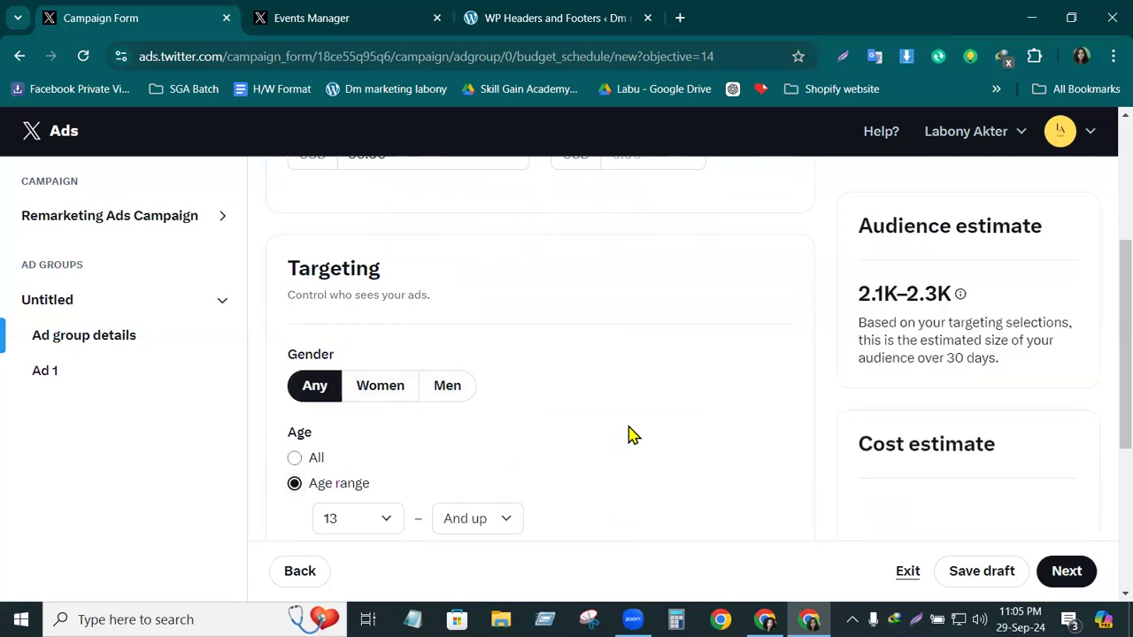
pyautogui.scroll(-2, 631, 434)
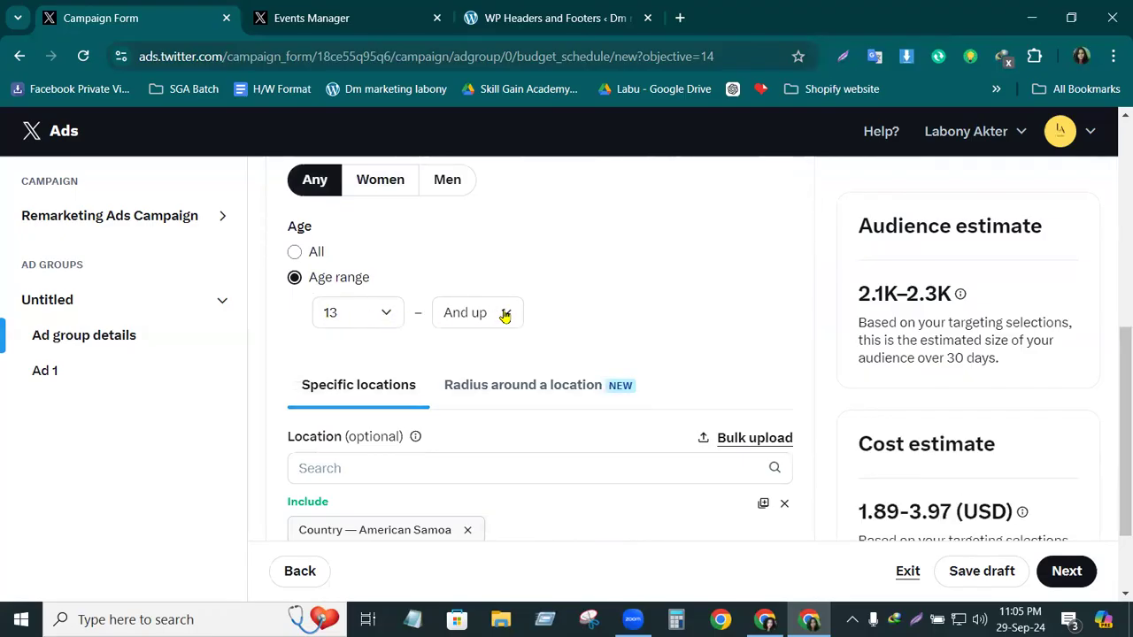
pyautogui.click(505, 315)
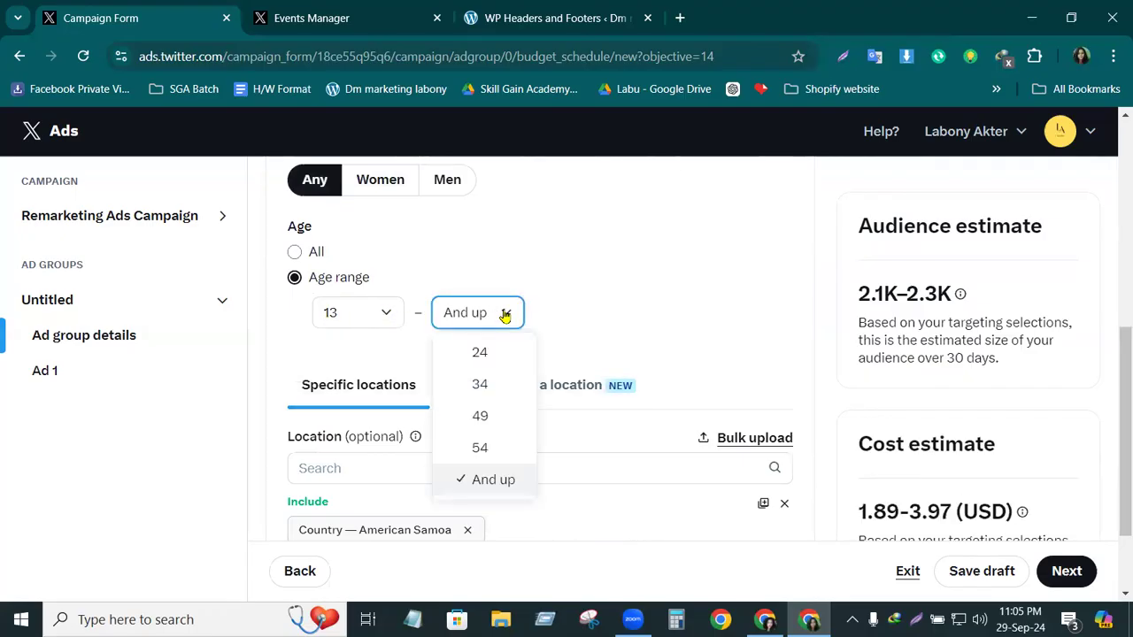
pyautogui.click(481, 417)
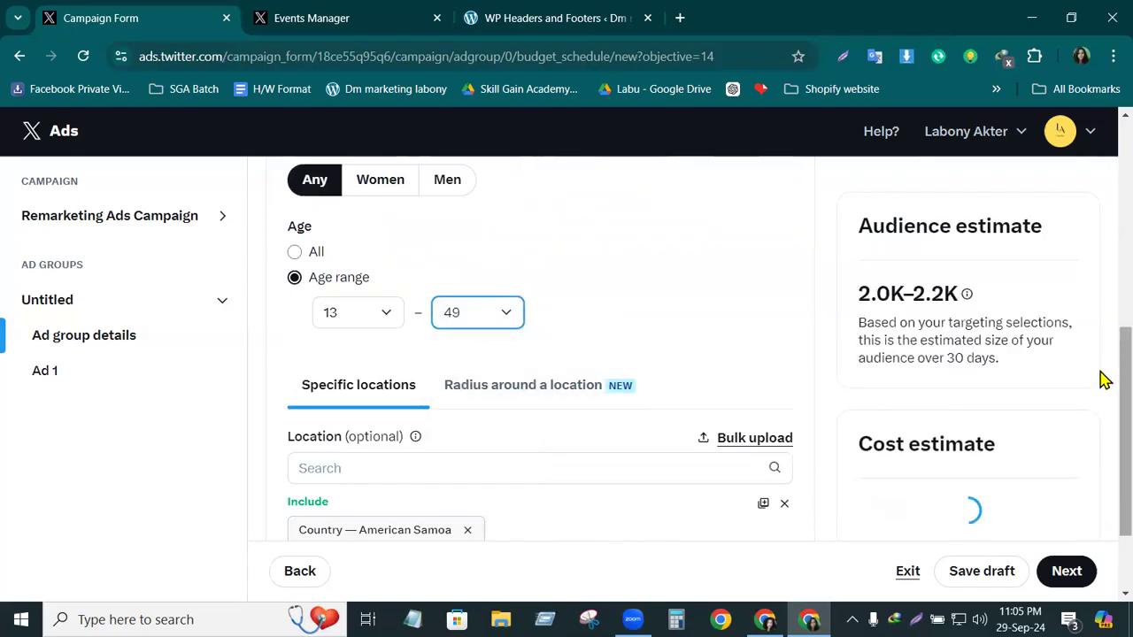
pyautogui.scroll(-3, 1105, 384)
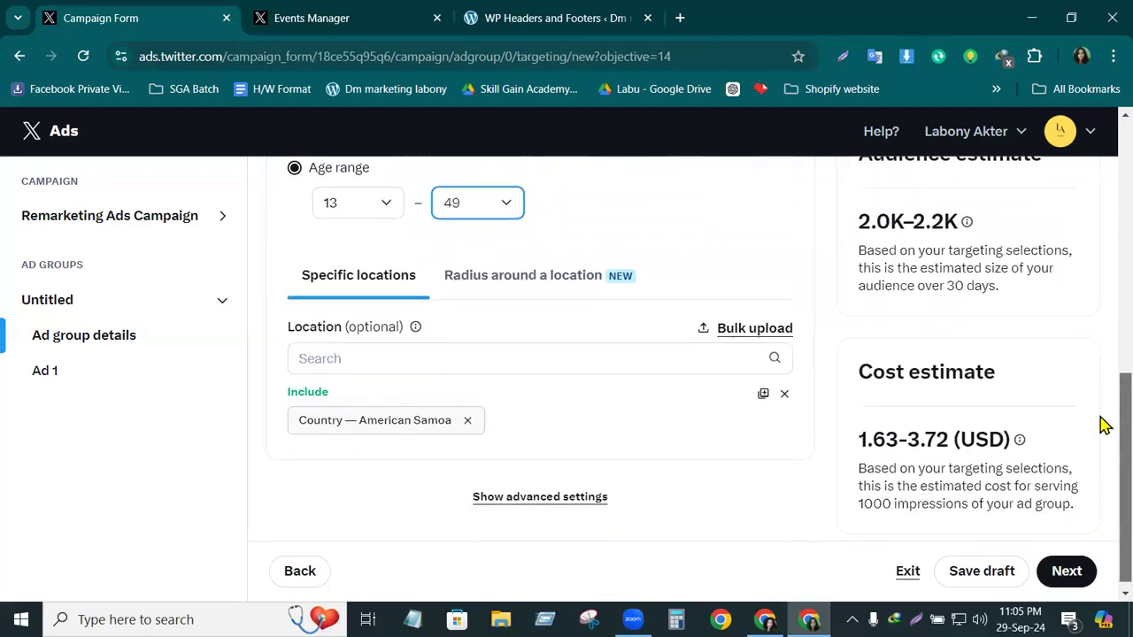
# - Add Bangladesh to the ad group's included targeting locations and continue to the ad details
pyautogui.click(346, 353)
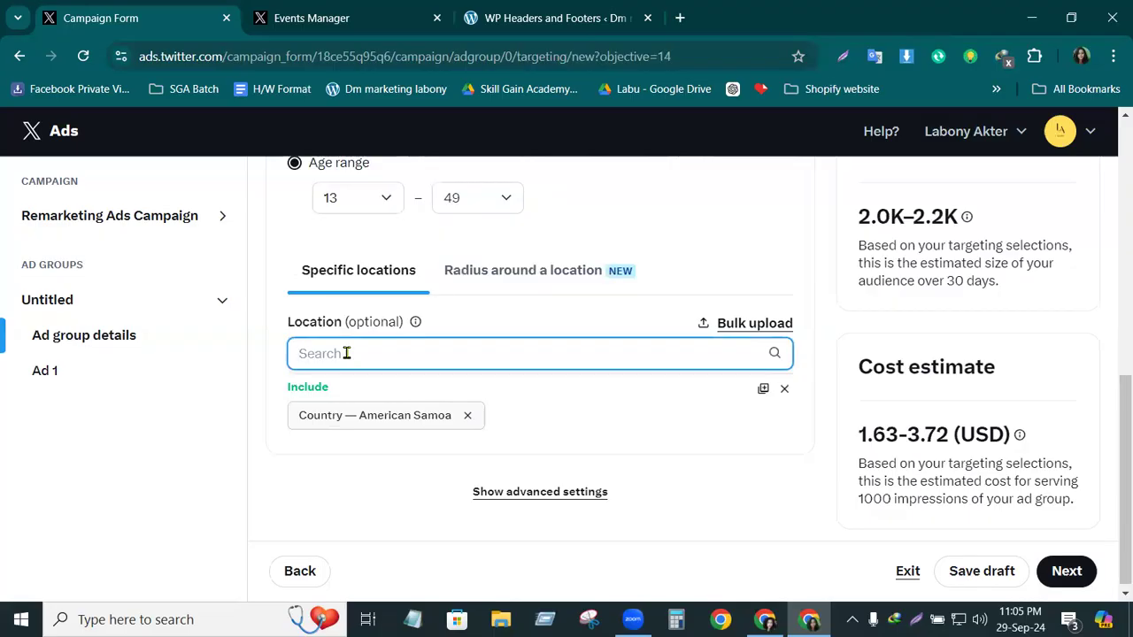
pyautogui.write('Banglades')
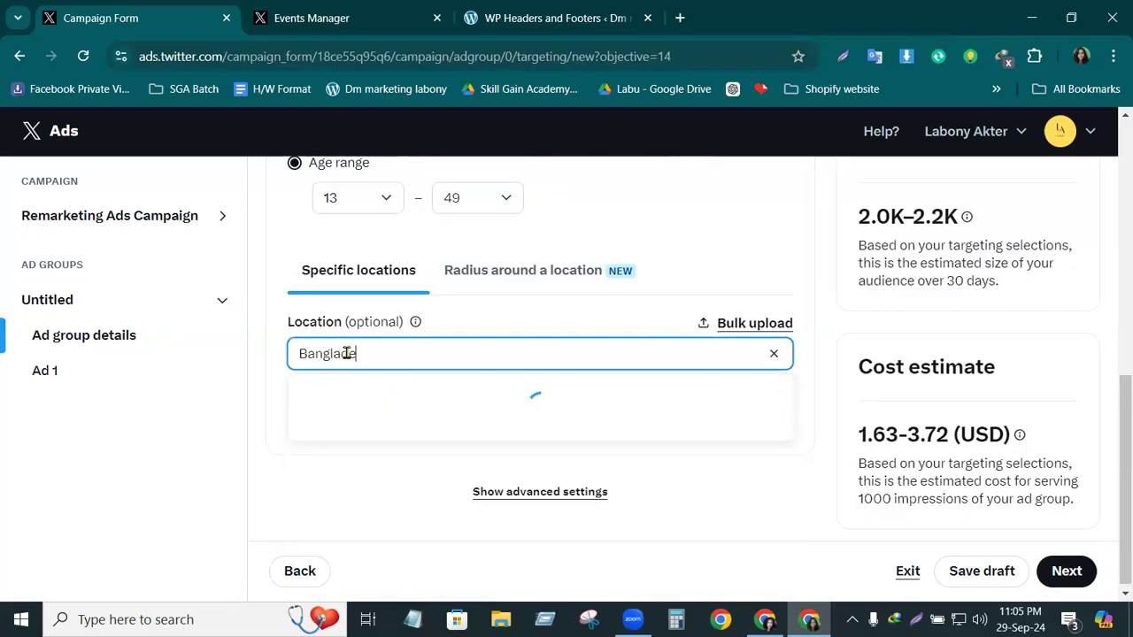
pyautogui.click(757, 393)
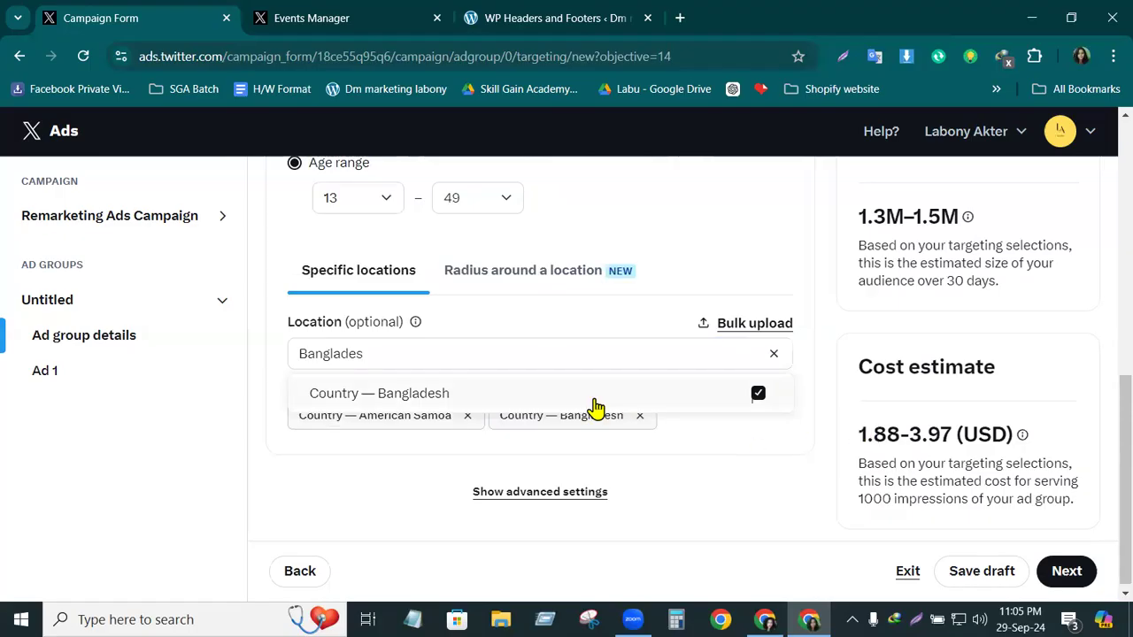
pyautogui.click(812, 341)
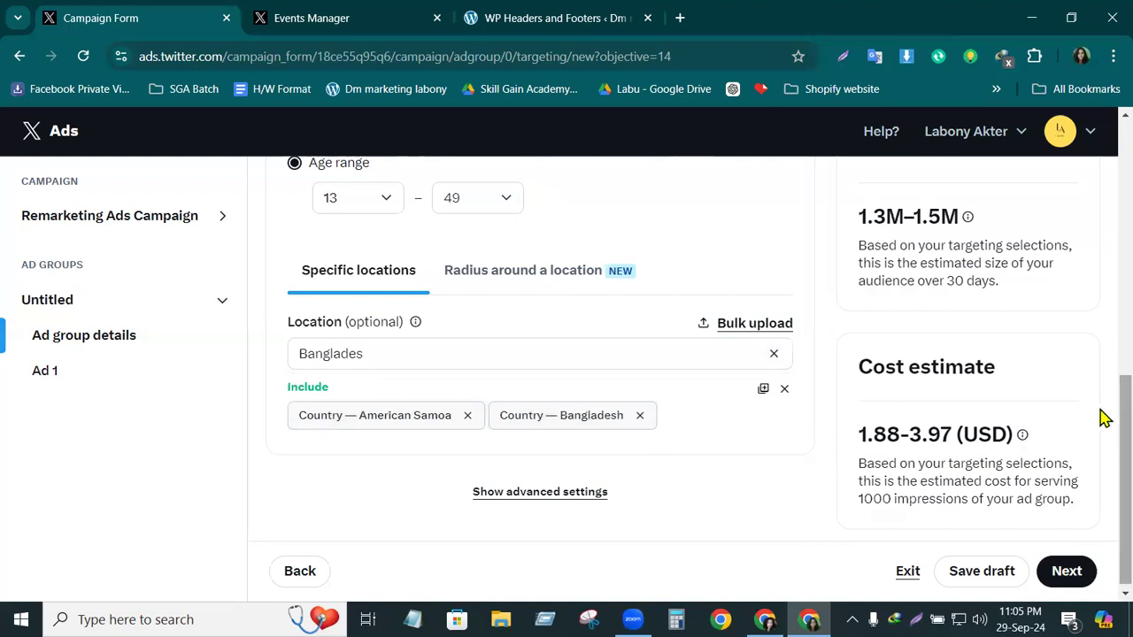
pyautogui.scroll(-1, 1104, 421)
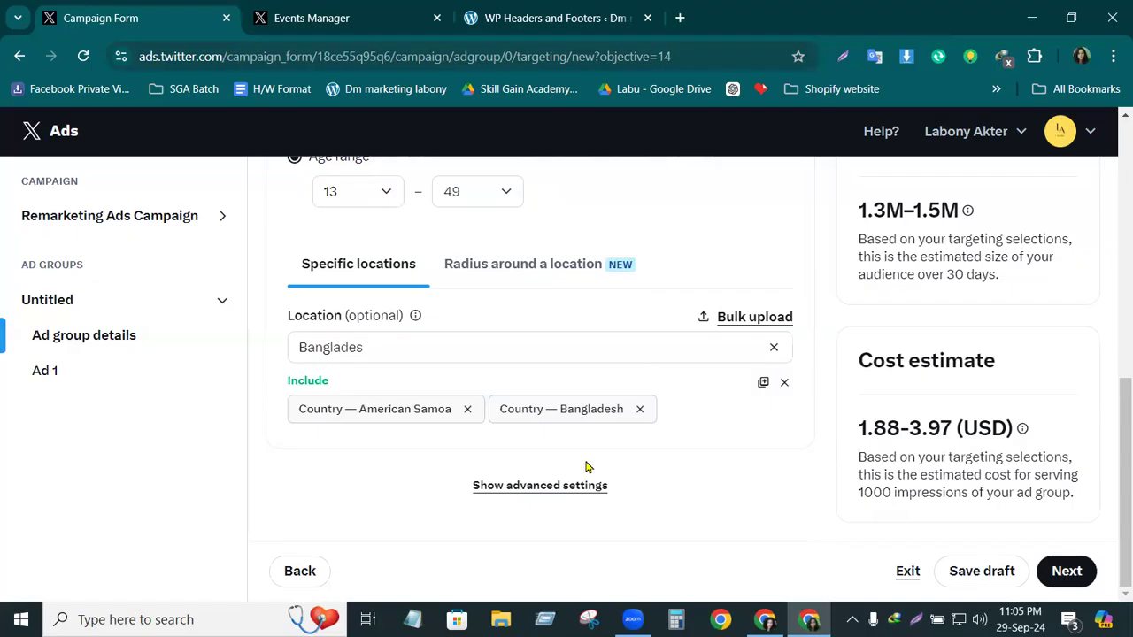
pyautogui.scroll(2, 587, 468)
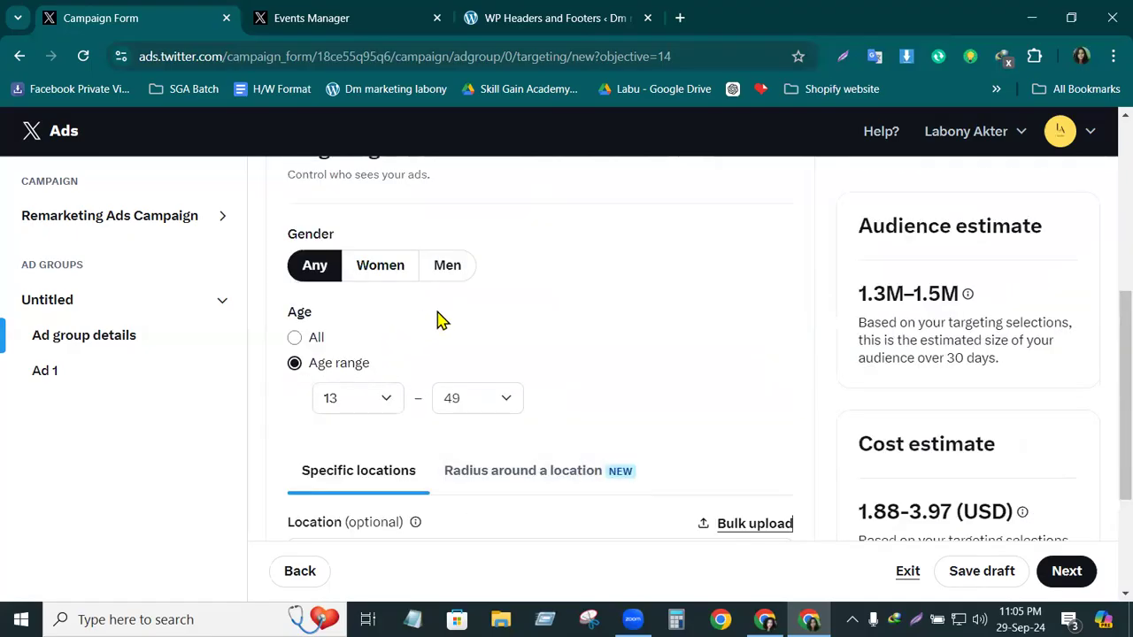
pyautogui.scroll(-2, 610, 429)
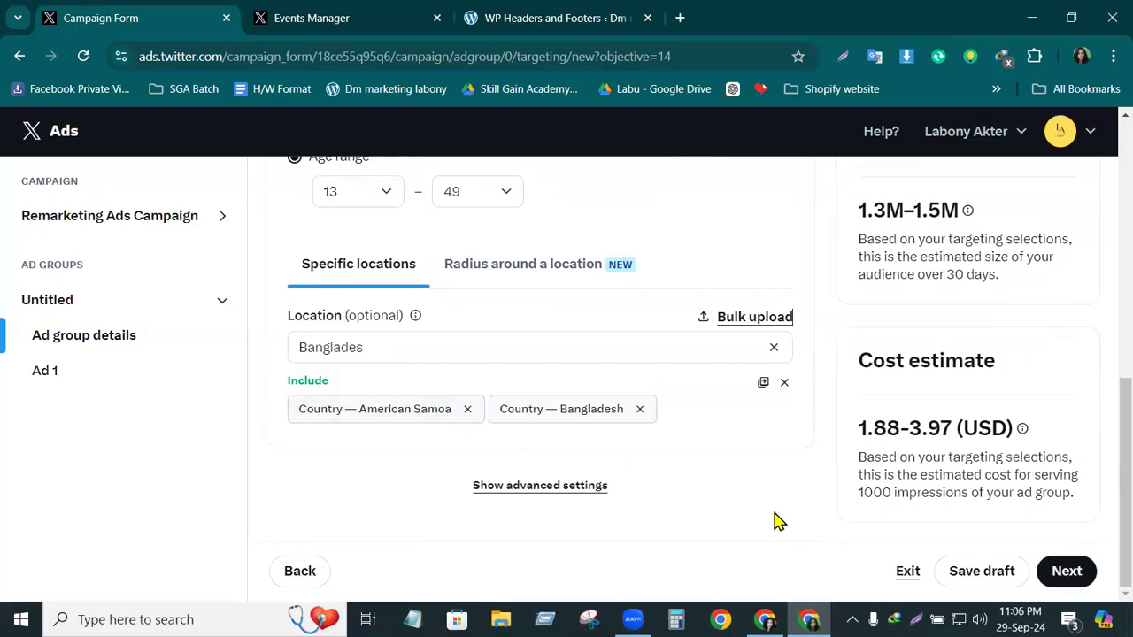
pyautogui.click(1073, 571)
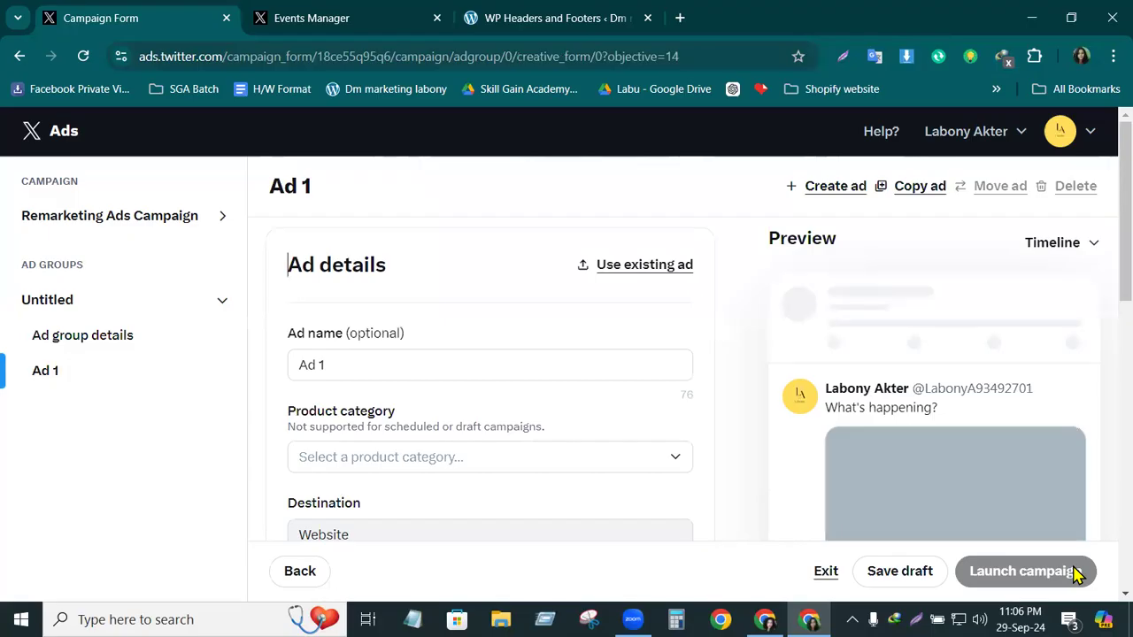
# - Rename the ad as "Ad Group-01"
pyautogui.click(353, 368)
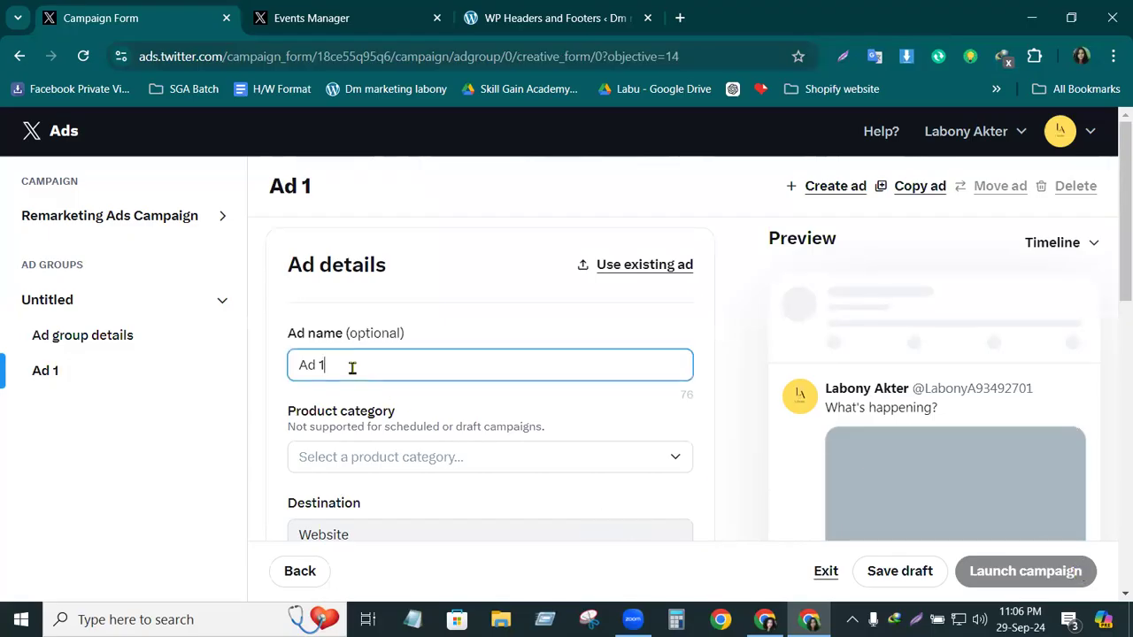
pyautogui.press('BackSpace')
pyautogui.press('BackSpace')
pyautogui.press('BackSpace')
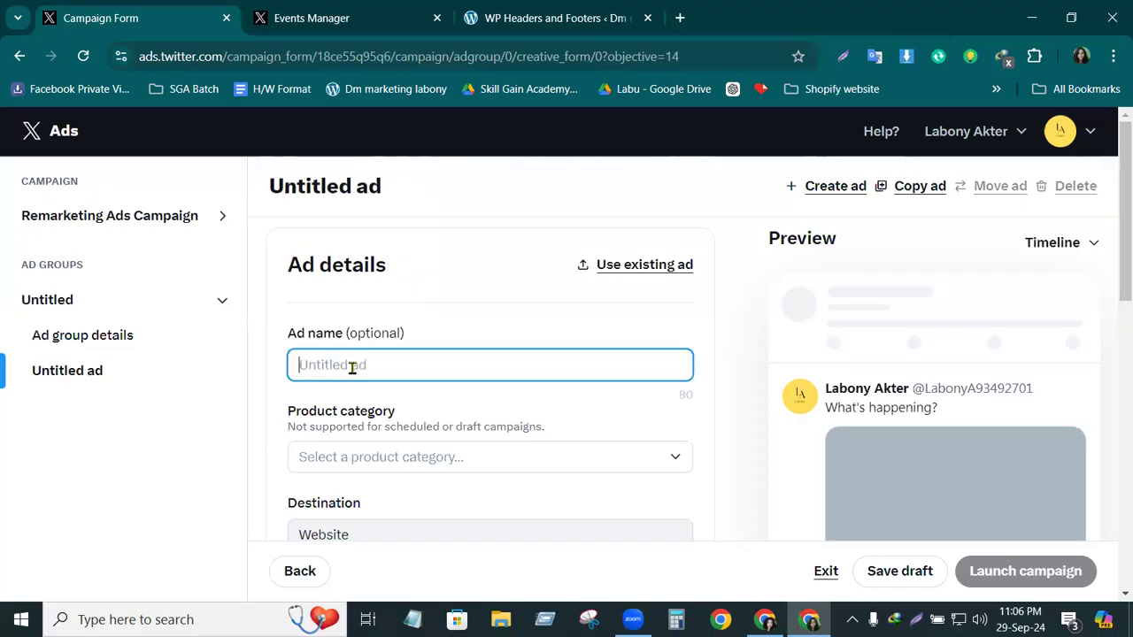
pyautogui.write('Ad')
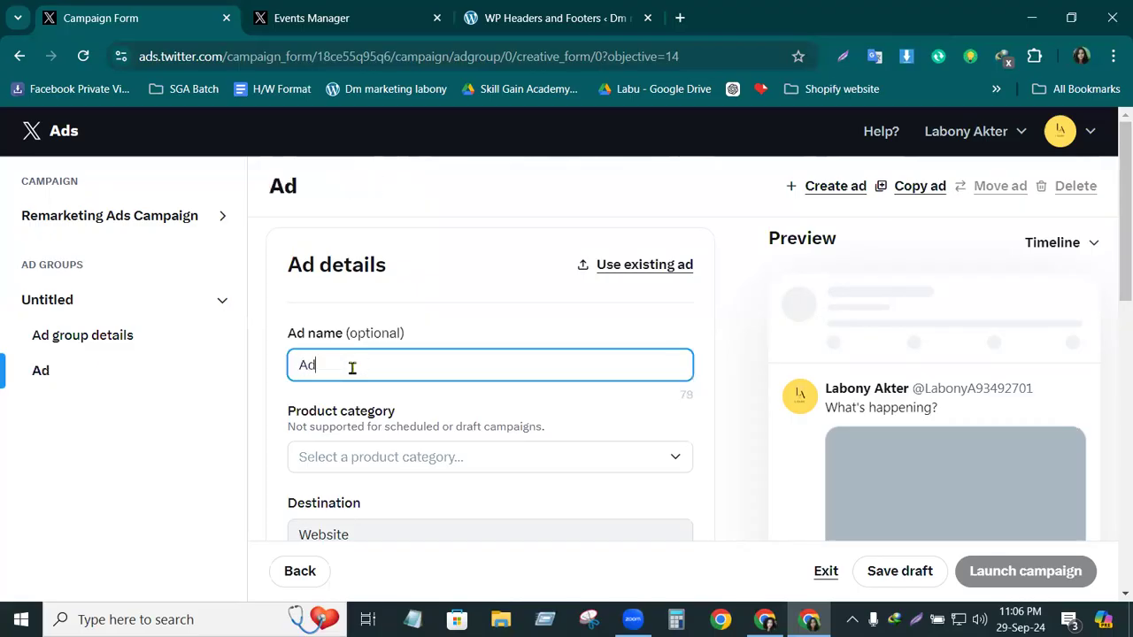
pyautogui.write(' Group')
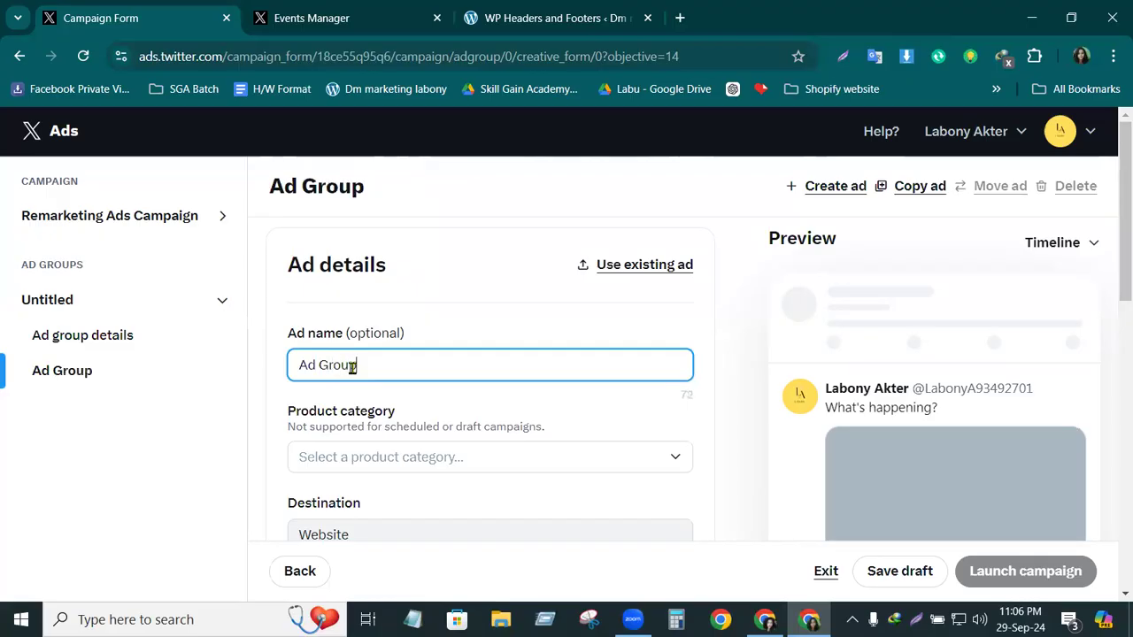
pyautogui.write('-01')
# - Look through the ad's product category choices and creative type options without changing either selection
pyautogui.scroll(-1, 1104, 308)
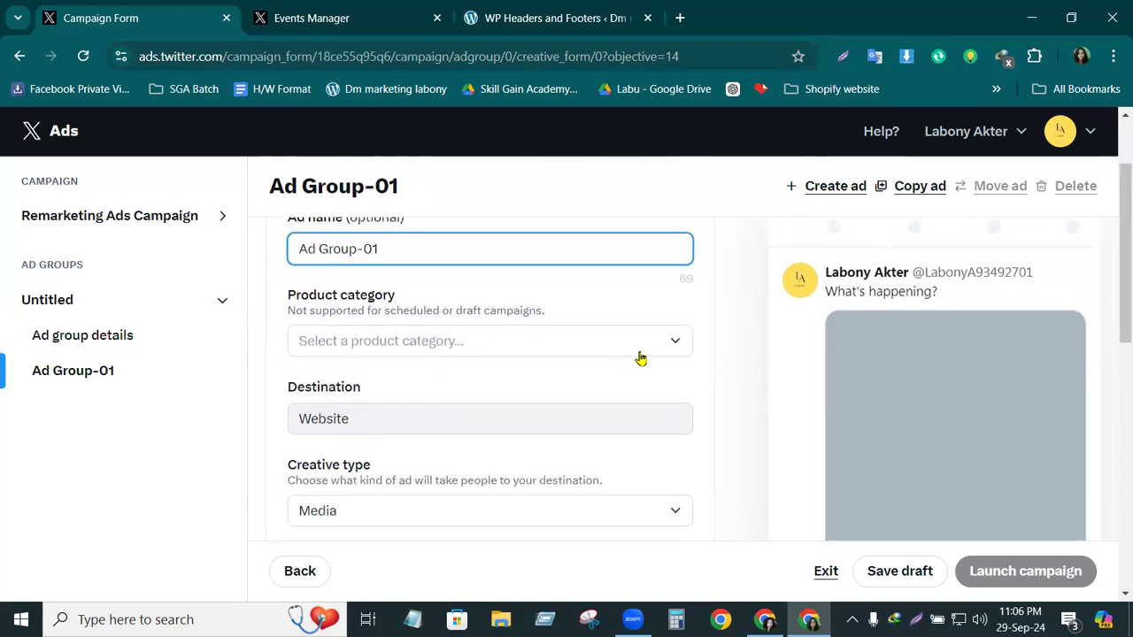
pyautogui.click(673, 349)
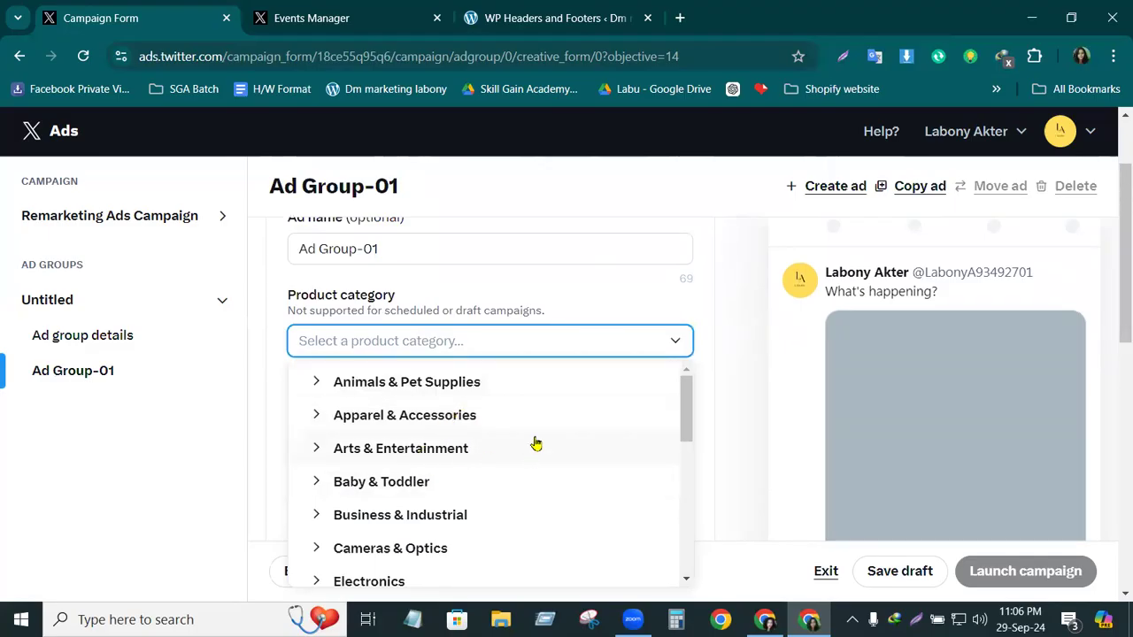
pyautogui.click(704, 301)
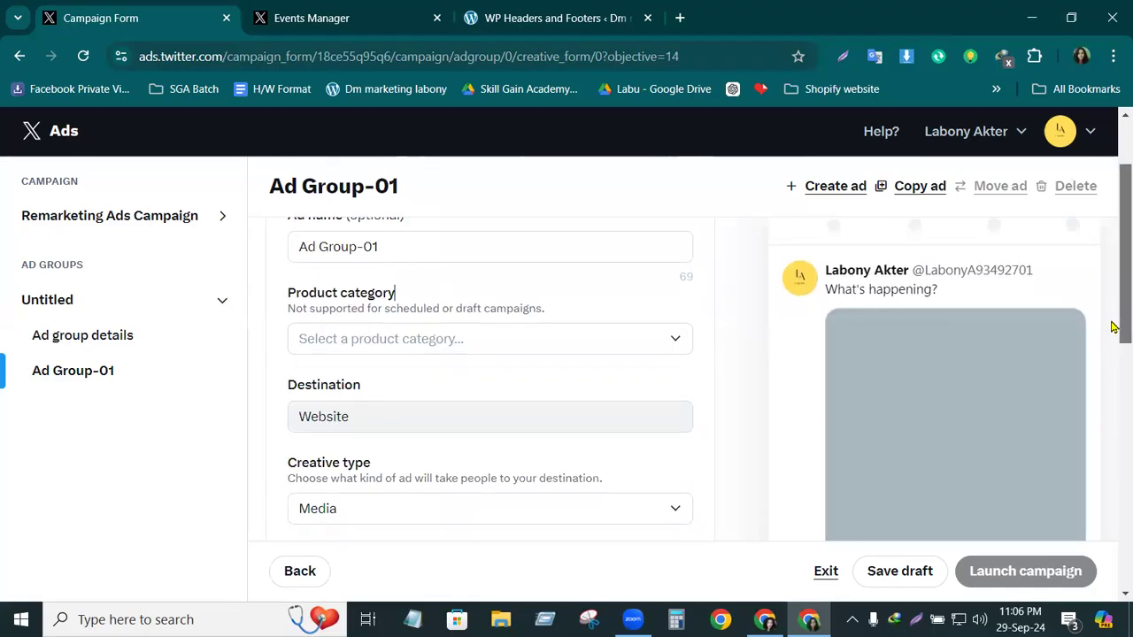
pyautogui.scroll(-2, 1117, 380)
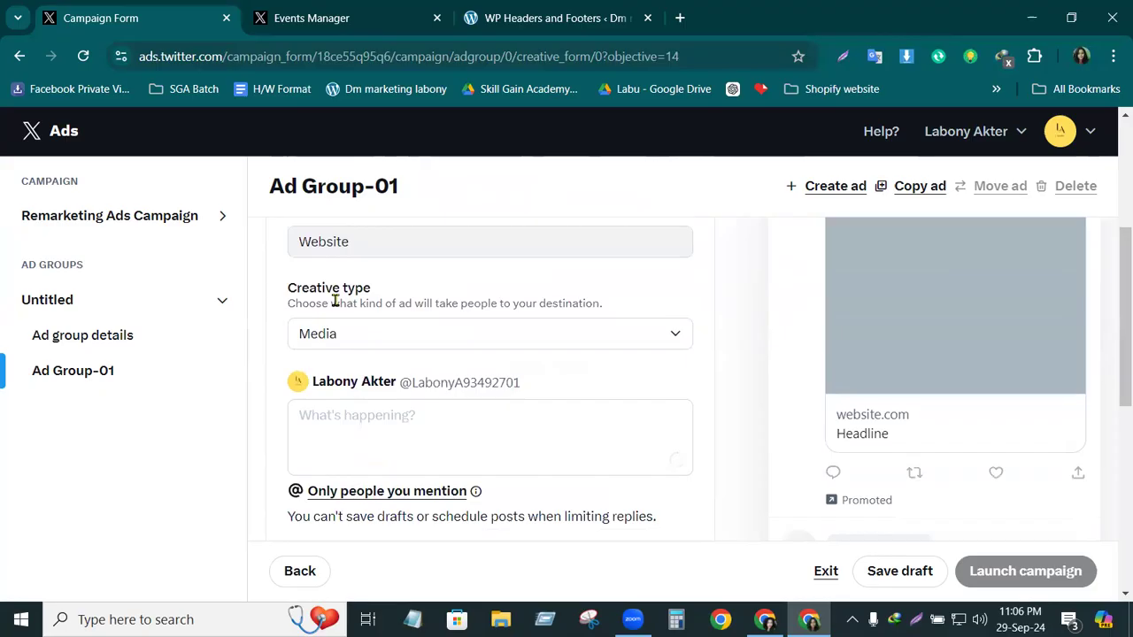
pyautogui.click(677, 339)
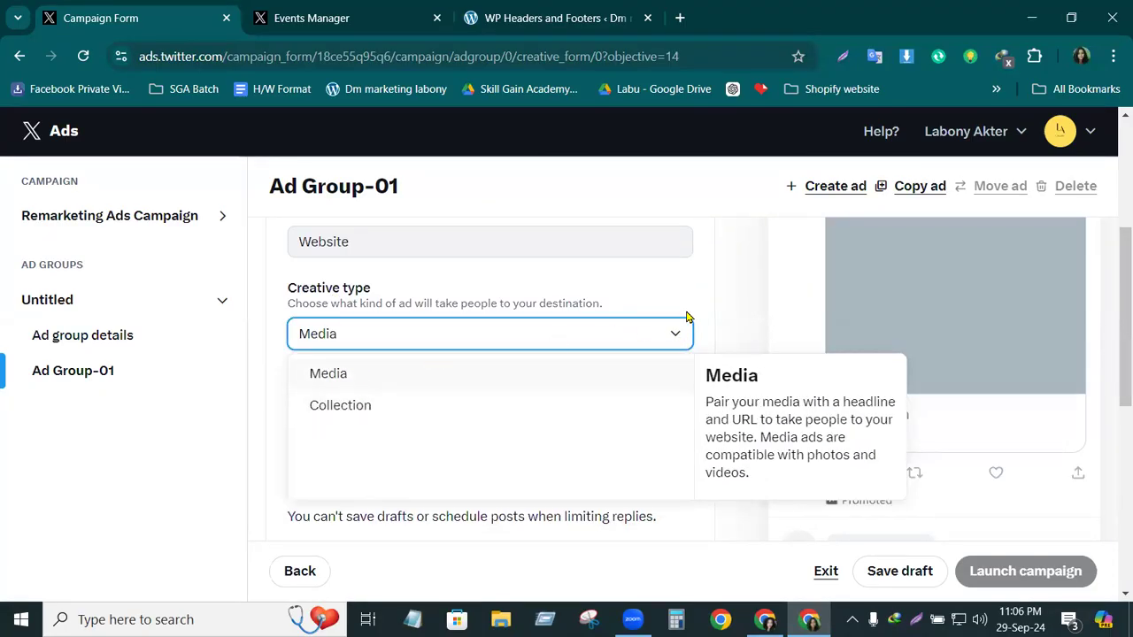
pyautogui.click(767, 293)
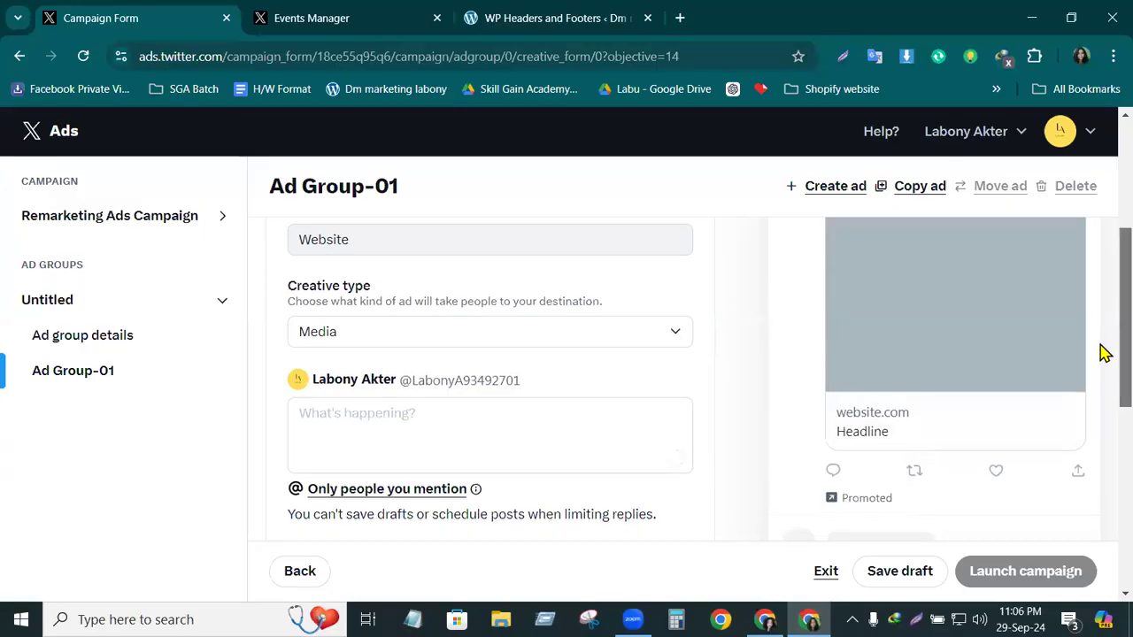
# - Look over the ad's single media and carousel formats, and open Add media to examine the media library
pyautogui.scroll(-1, 1103, 372)
pyautogui.scroll(-3, 434, 410)
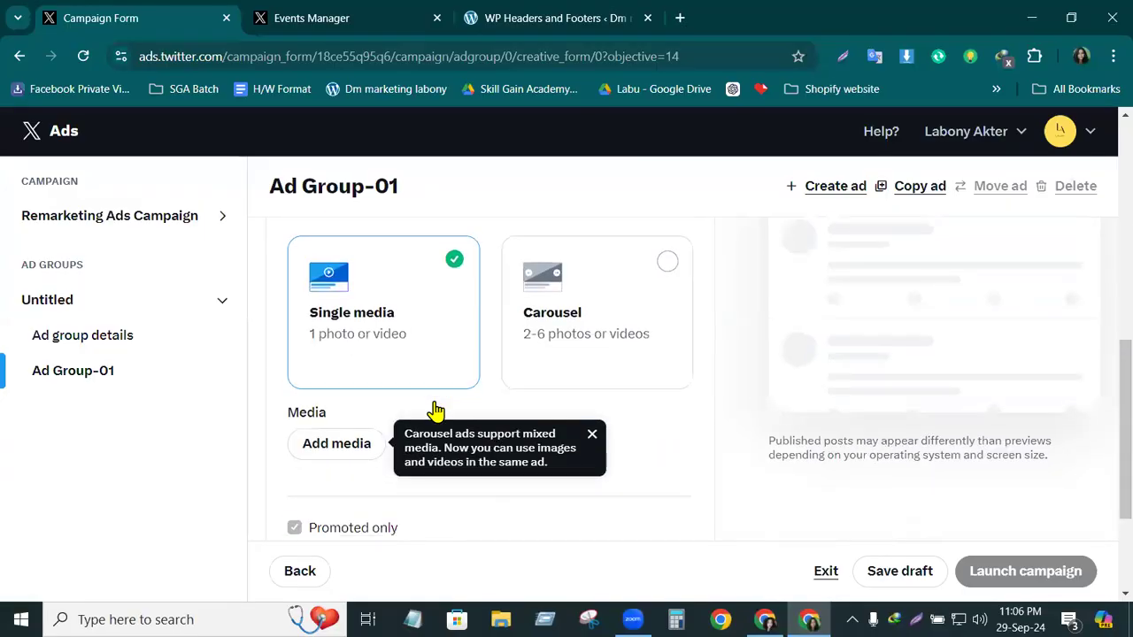
pyautogui.scroll(2, 328, 431)
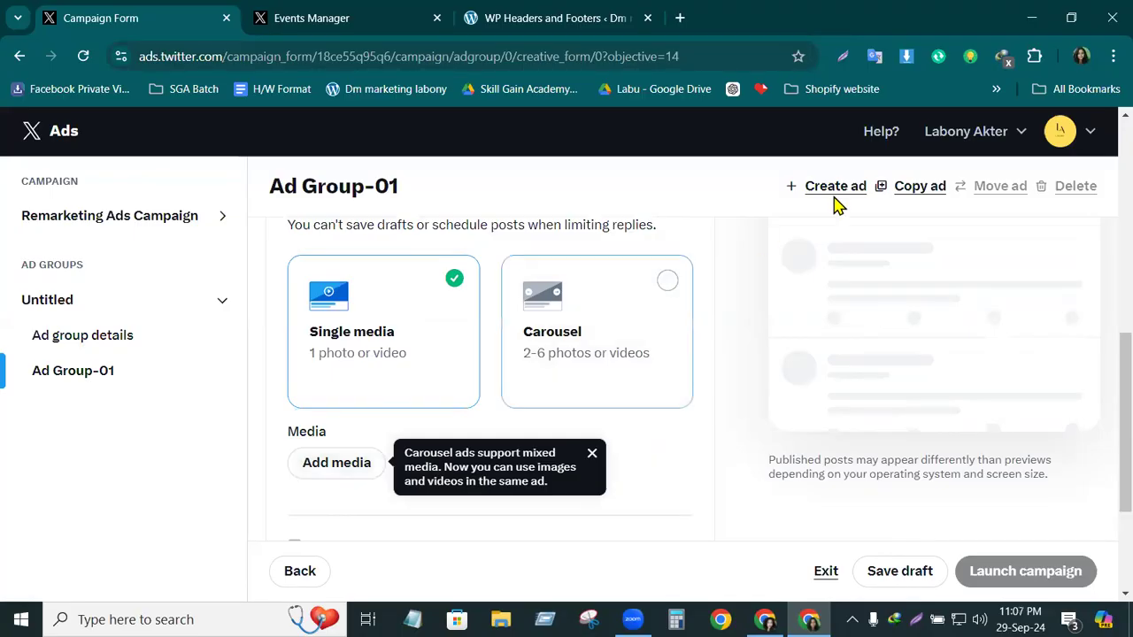
pyautogui.click(337, 464)
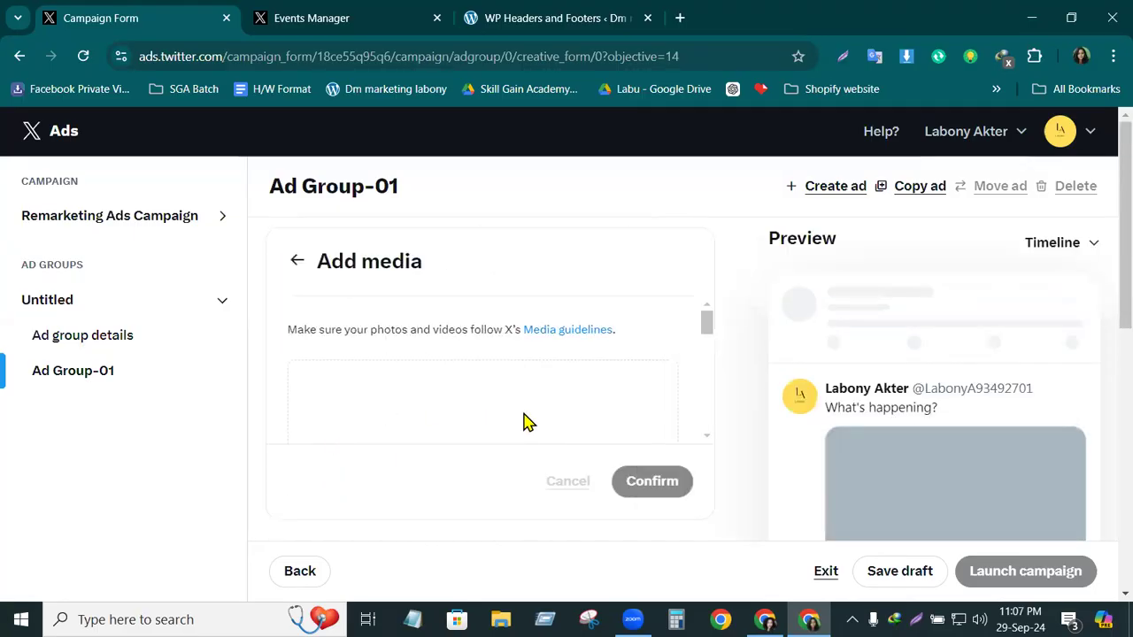
pyautogui.scroll(-1, 523, 423)
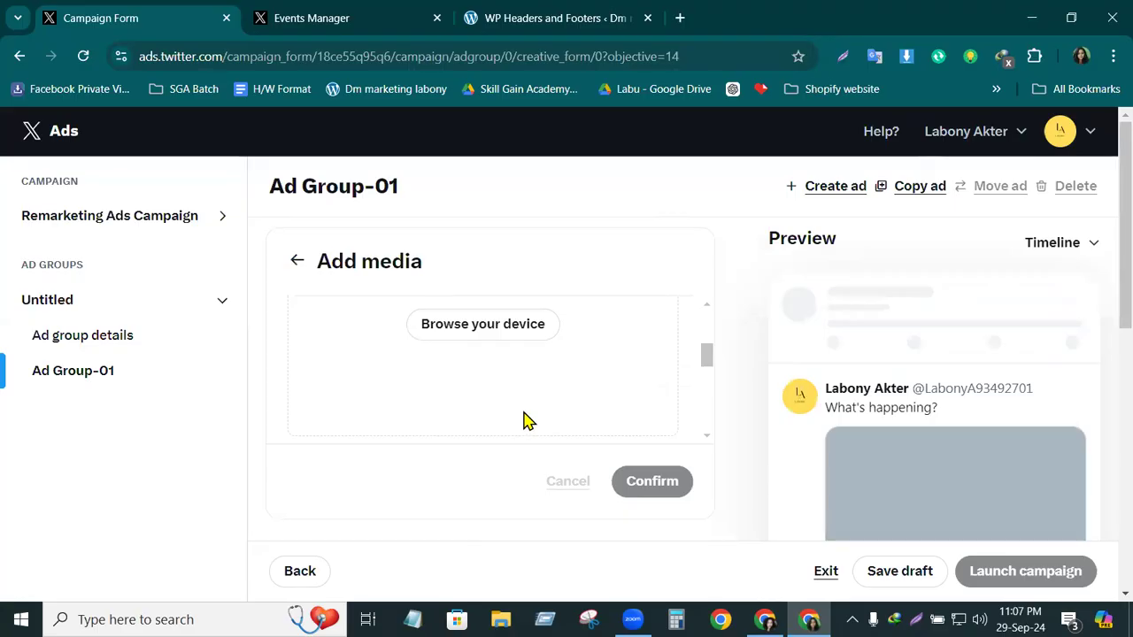
pyautogui.moveTo(708, 365); pyautogui.dragTo(718, 428)
pyautogui.scroll(3, 704, 419)
pyautogui.scroll(3, 705, 425)
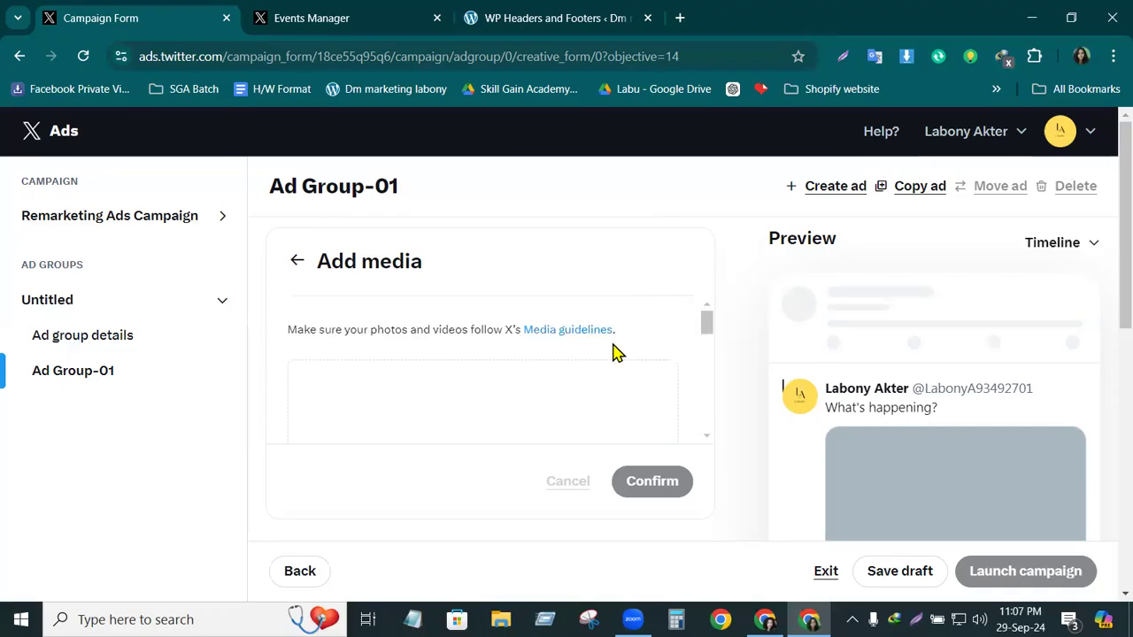
pyautogui.scroll(-2, 617, 353)
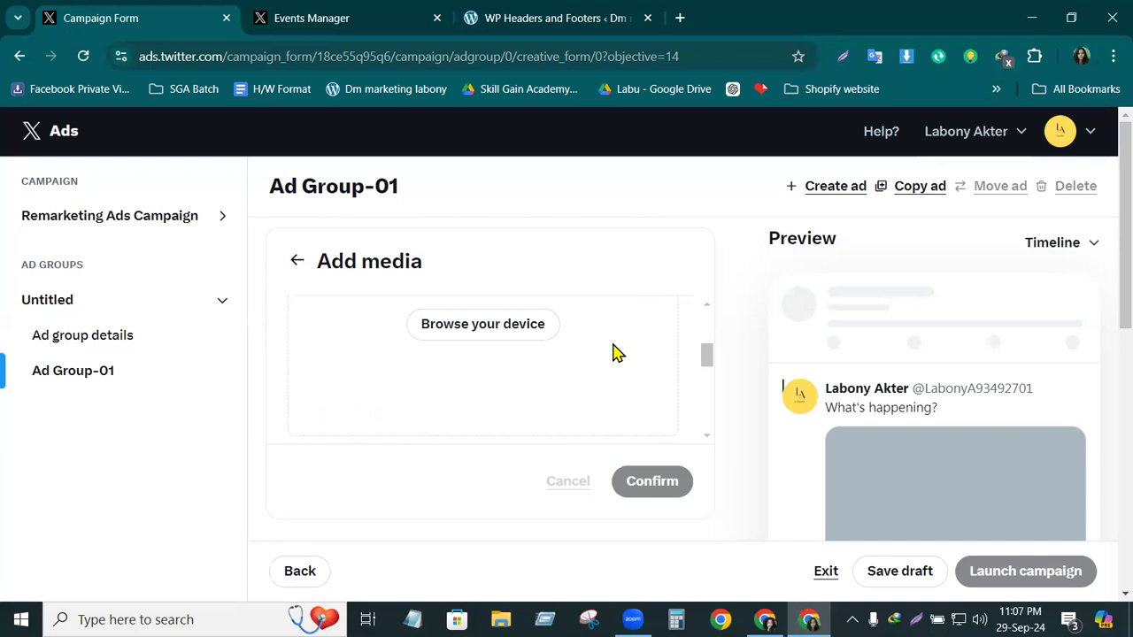
pyautogui.scroll(-3, 617, 352)
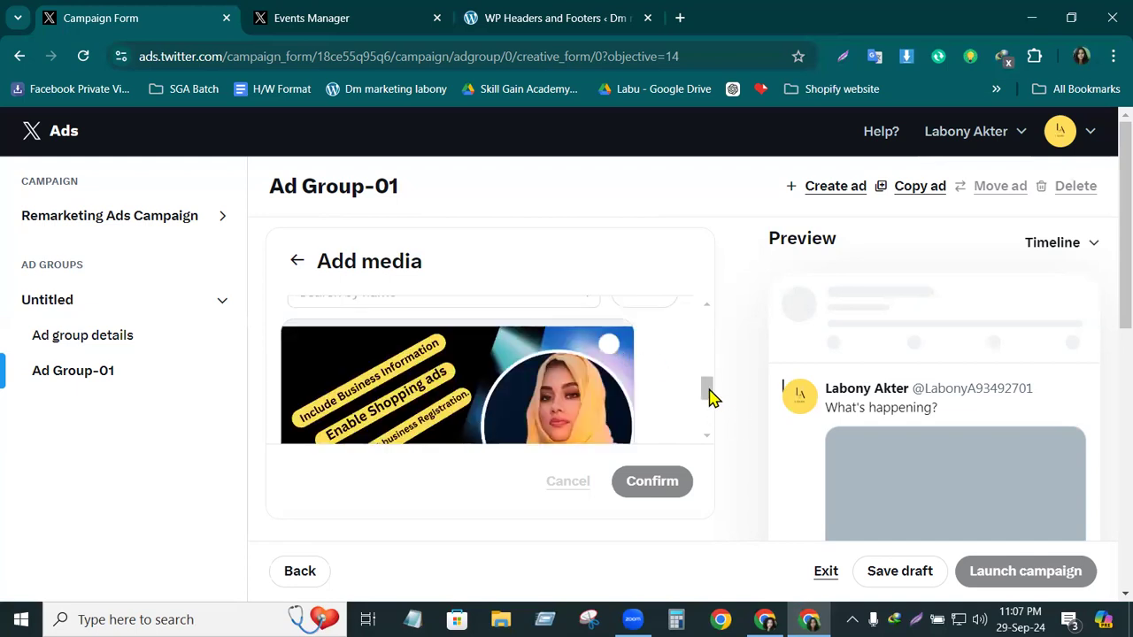
# - Check the media library's type filter options and return to the ad details without adding media
pyautogui.scroll(1, 713, 399)
pyautogui.click(658, 354)
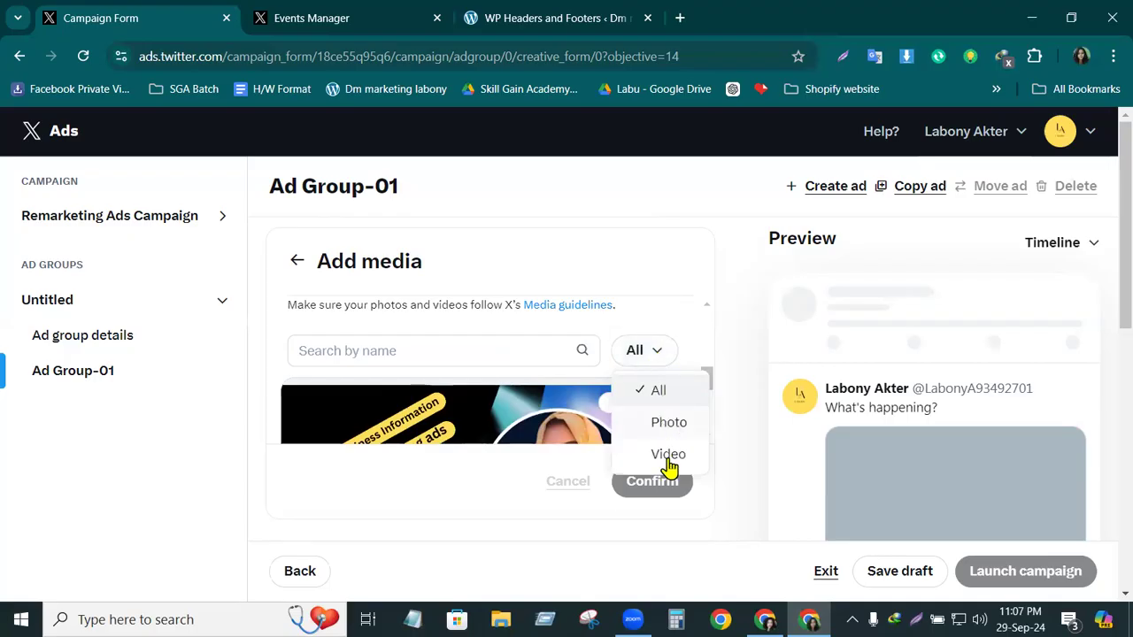
pyautogui.click(731, 330)
pyautogui.scroll(-5, 537, 453)
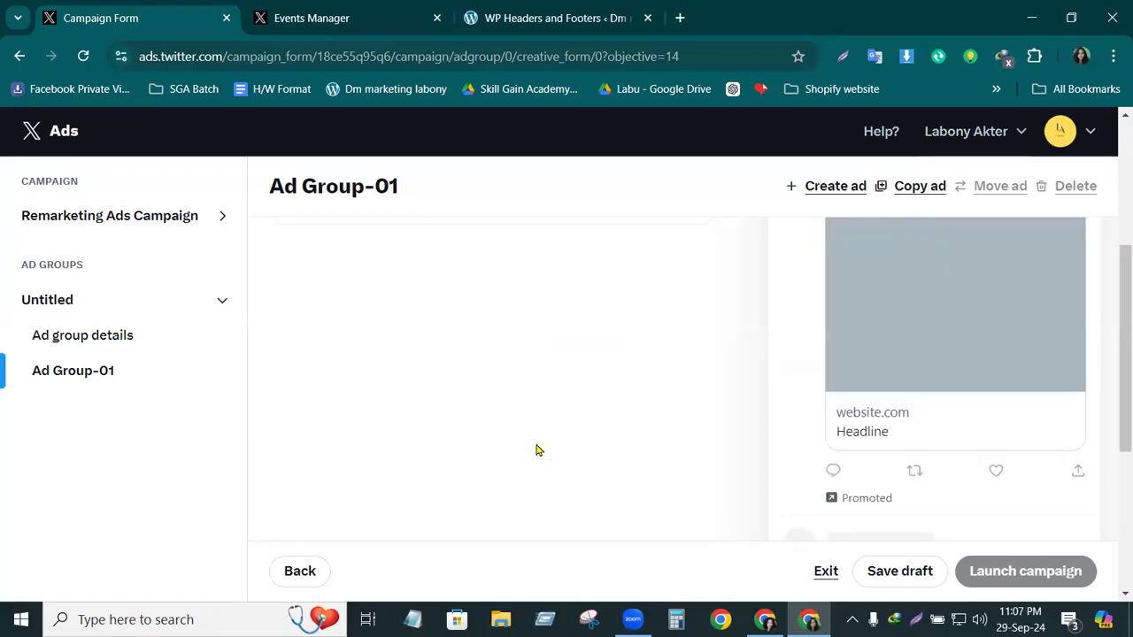
pyautogui.scroll(-5, 536, 451)
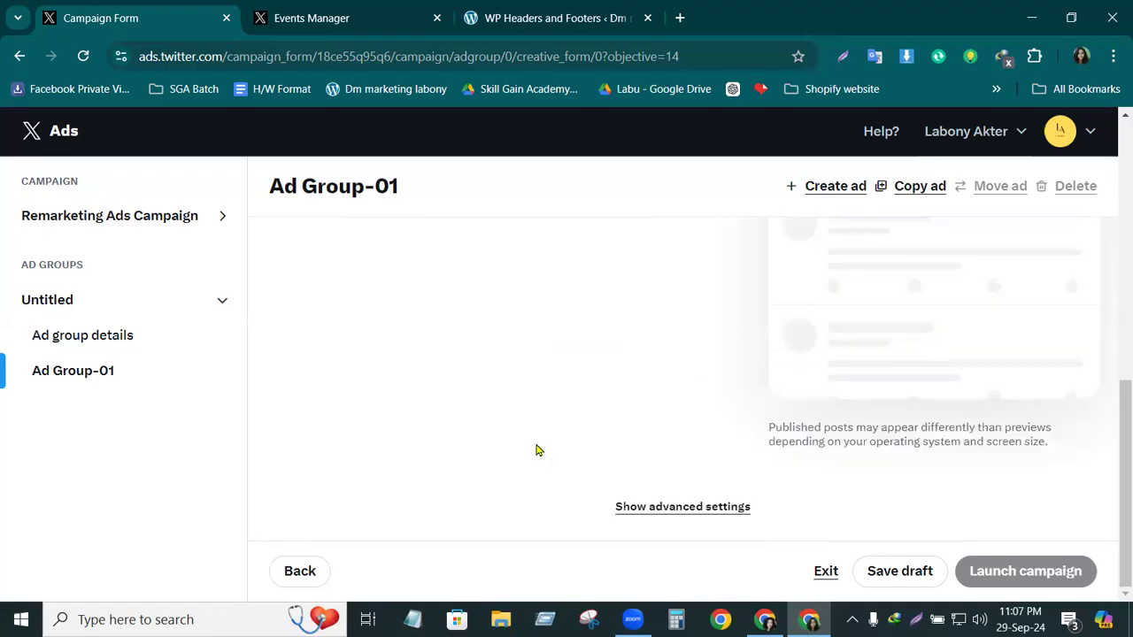
pyautogui.scroll(10, 536, 452)
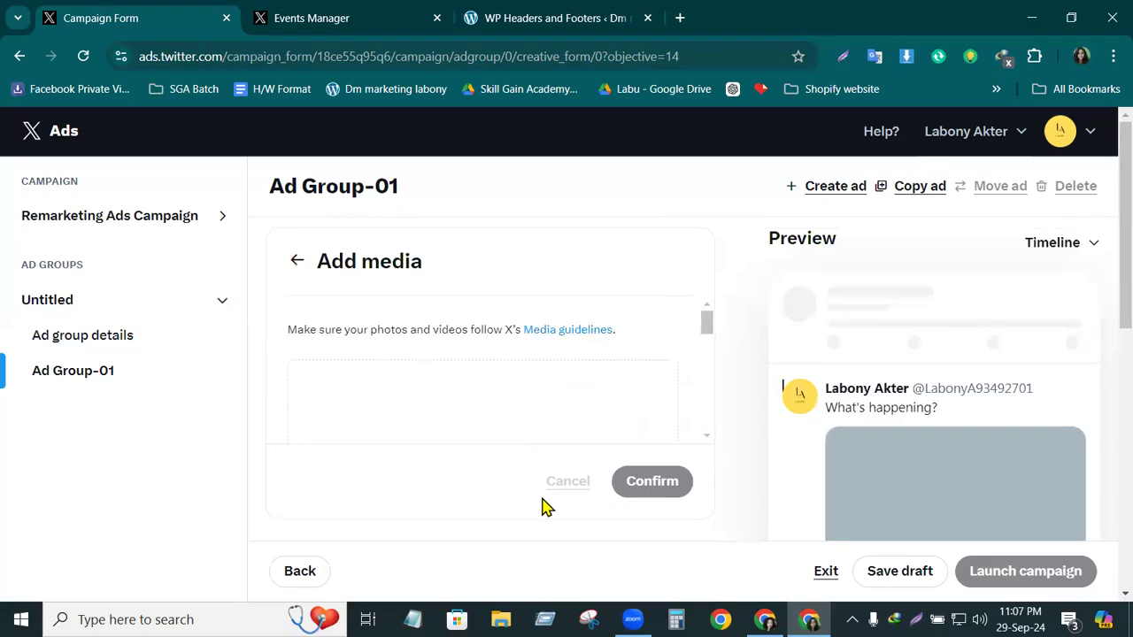
pyautogui.scroll(-5, 589, 481)
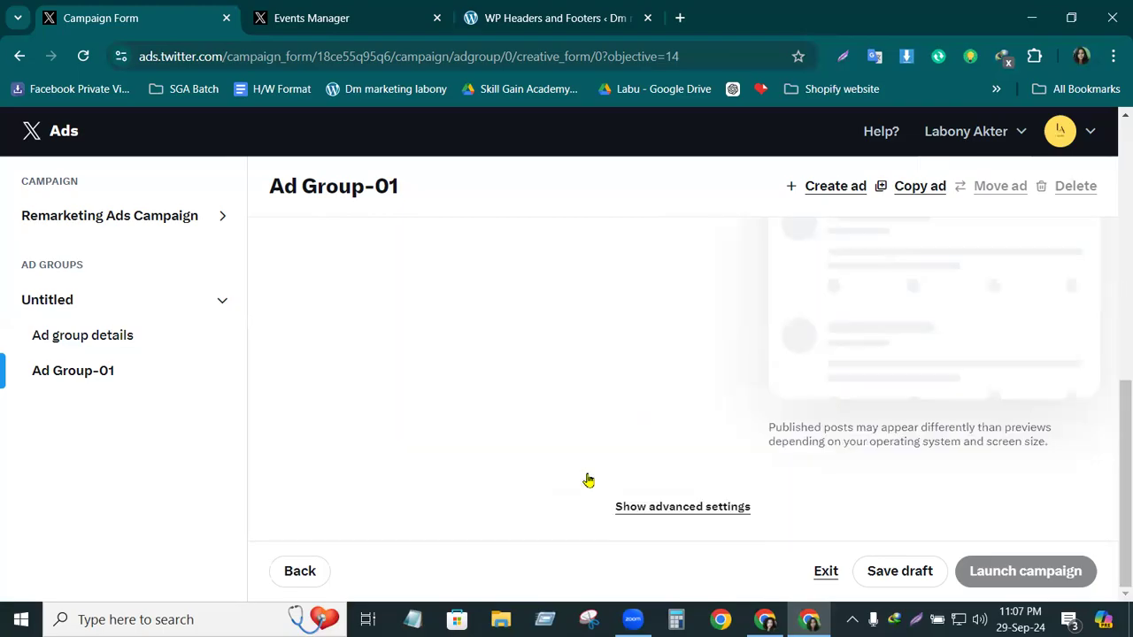
pyautogui.scroll(5, 588, 482)
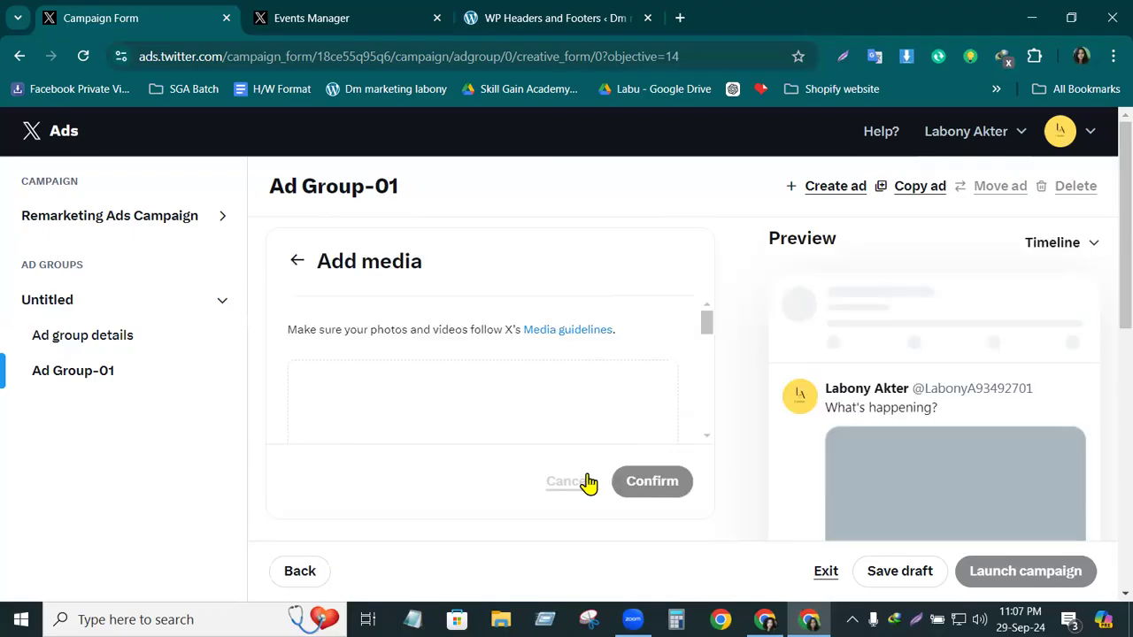
pyautogui.click(295, 262)
# - Review the remaining ad details and exit the campaign form without launching the campaign
pyautogui.scroll(-2, 485, 431)
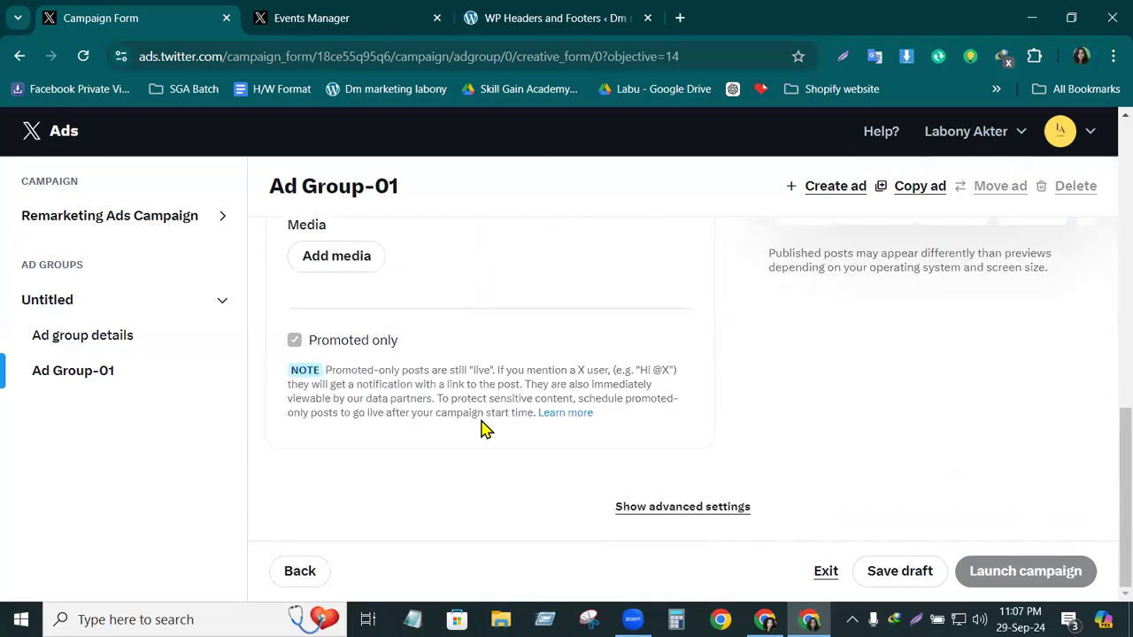
pyautogui.scroll(10, 485, 431)
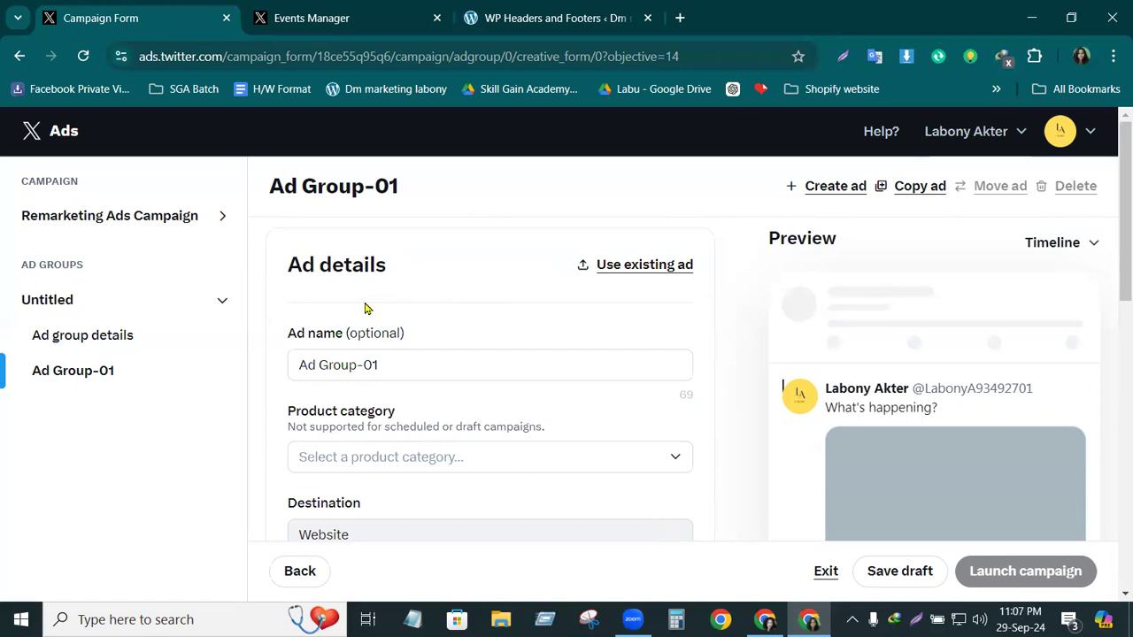
pyautogui.scroll(-10, 387, 371)
pyautogui.scroll(10, 384, 363)
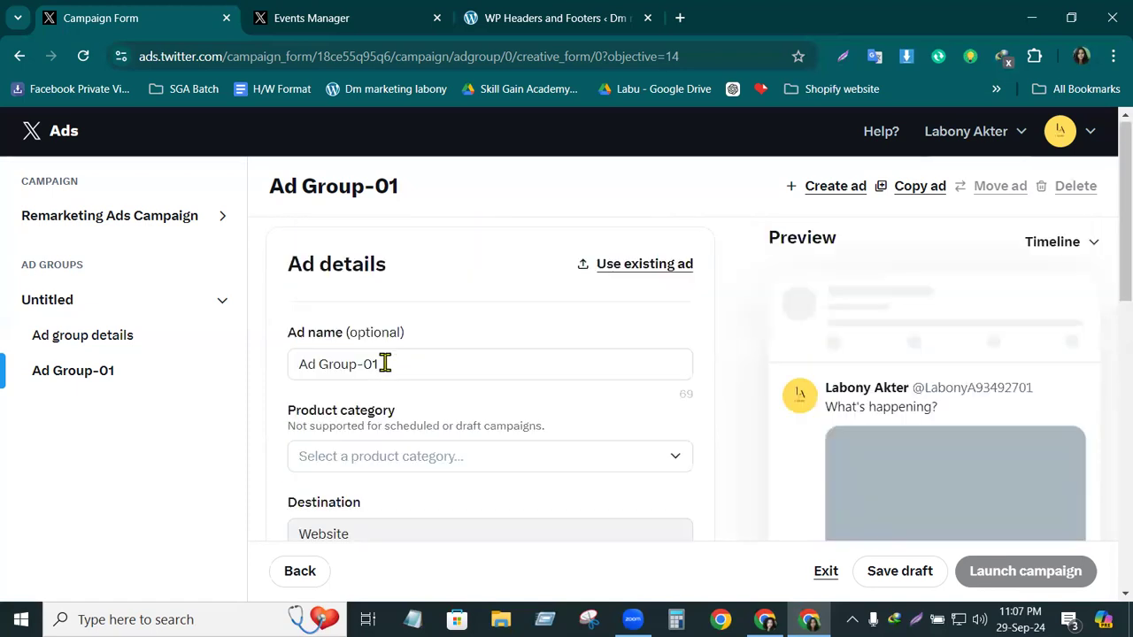
pyautogui.click(827, 573)
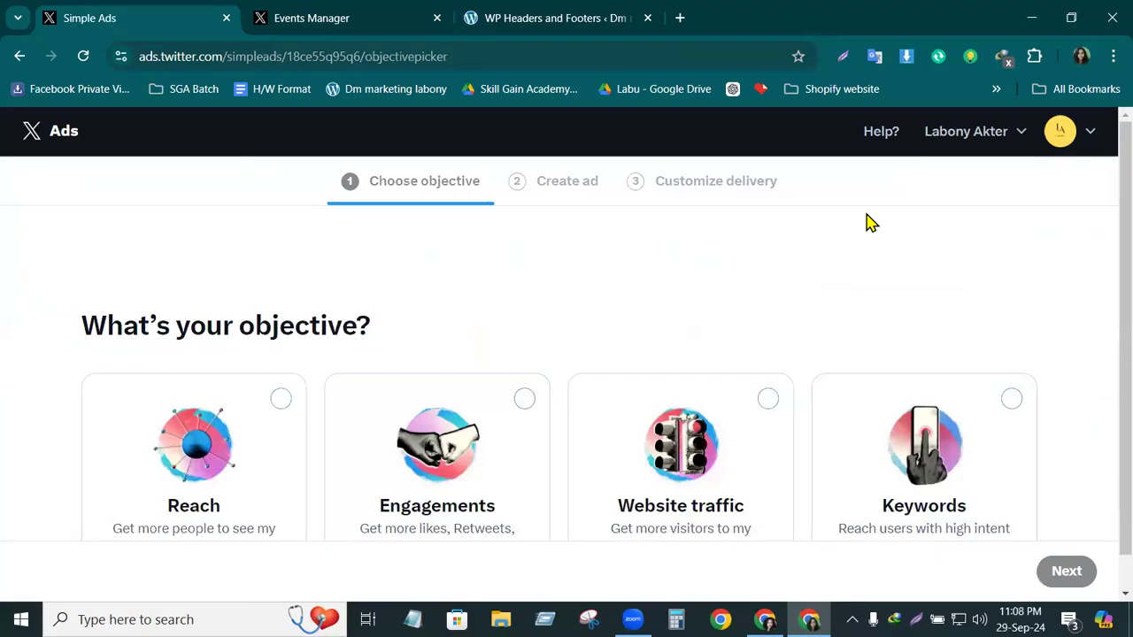
# - Open the page for editing access to the ad account and go from there to its Ads manager view
pyautogui.click(1007, 133)
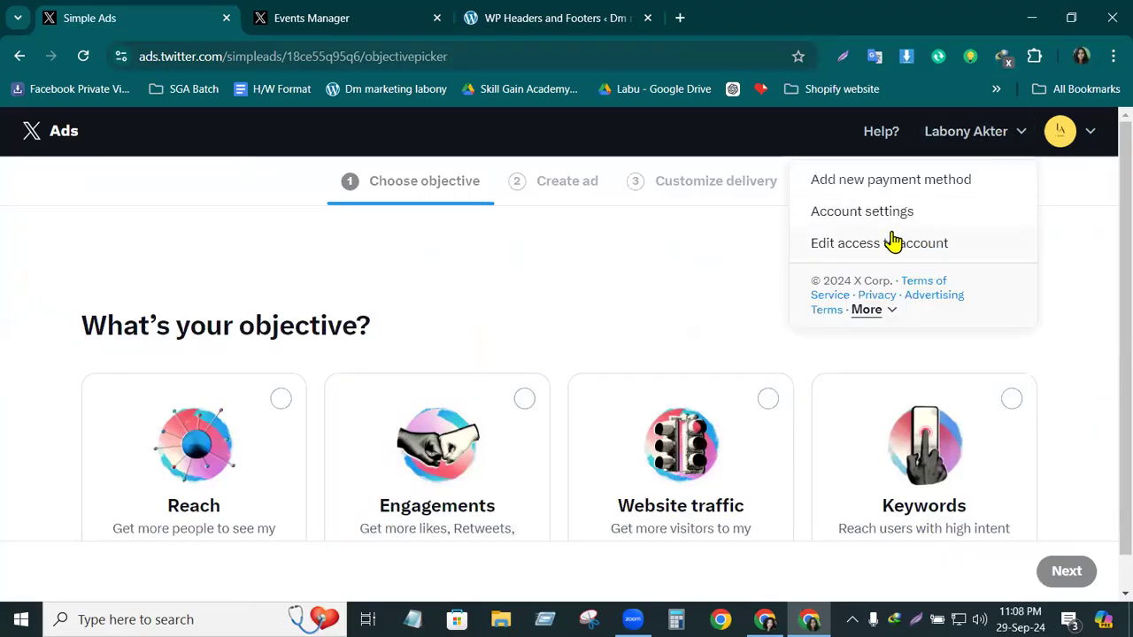
pyautogui.click(845, 255)
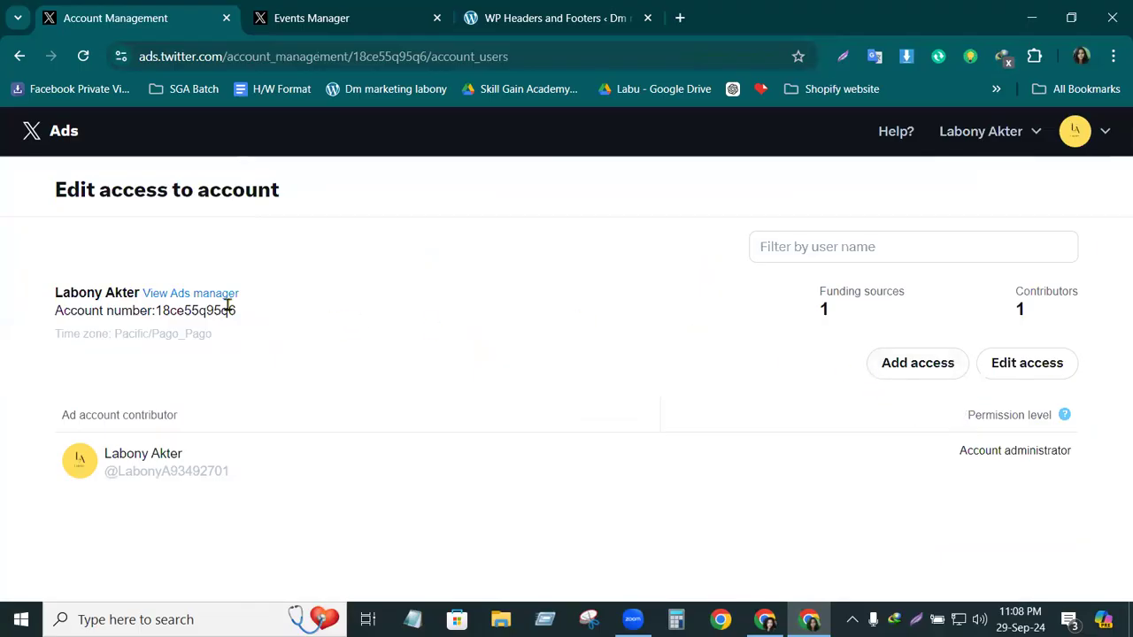
pyautogui.click(168, 300)
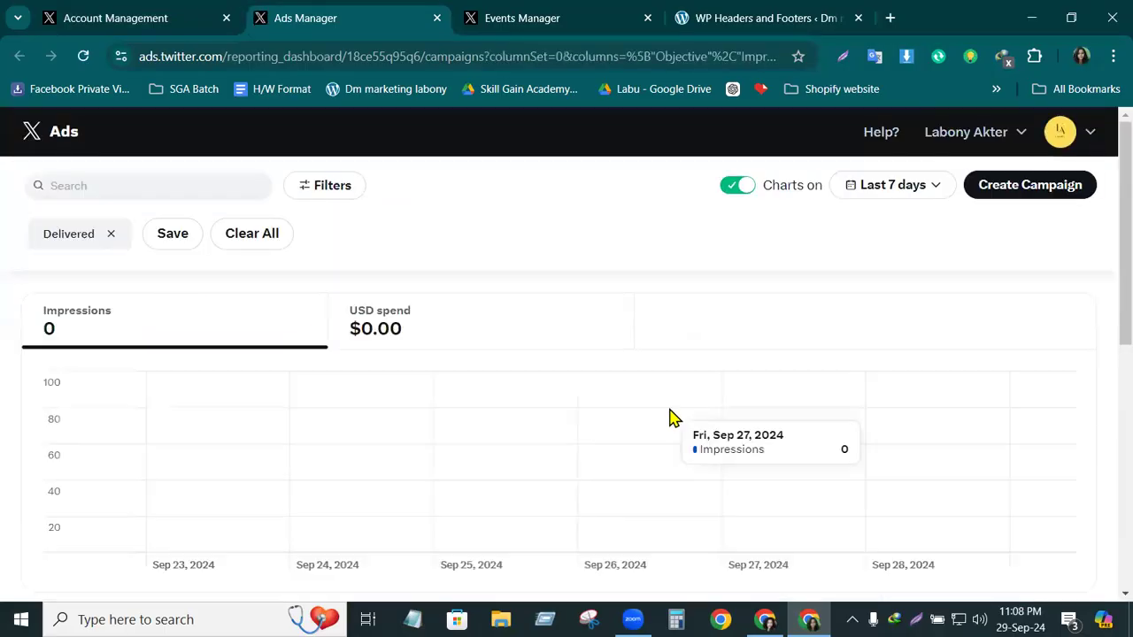
# - Create an Advanced campaign with the Sales objective
pyautogui.click(1029, 193)
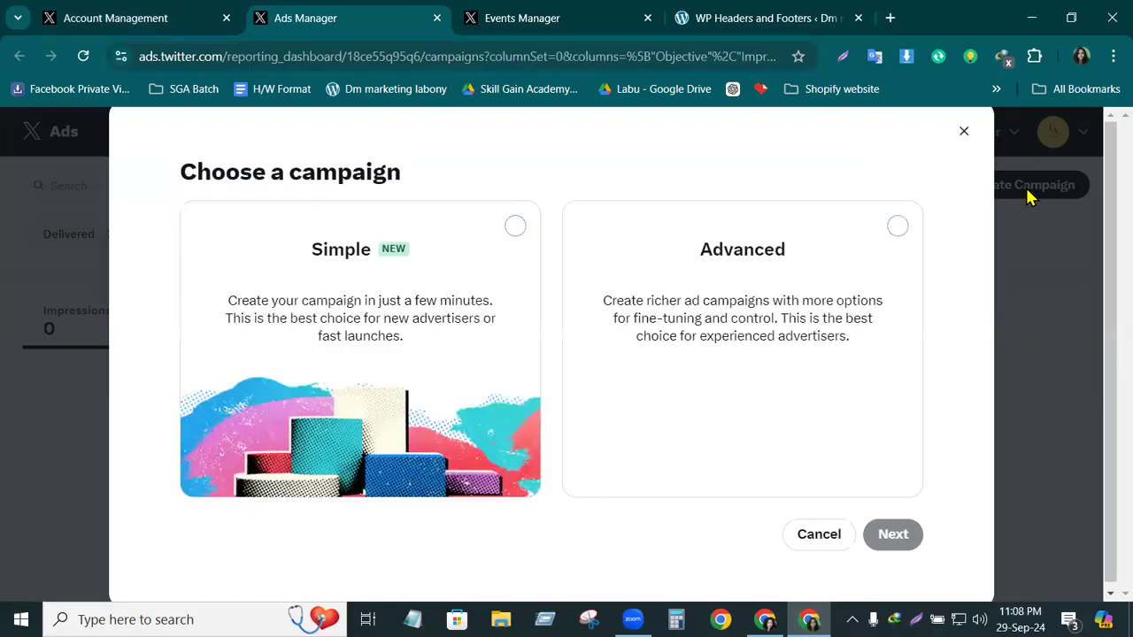
pyautogui.click(773, 301)
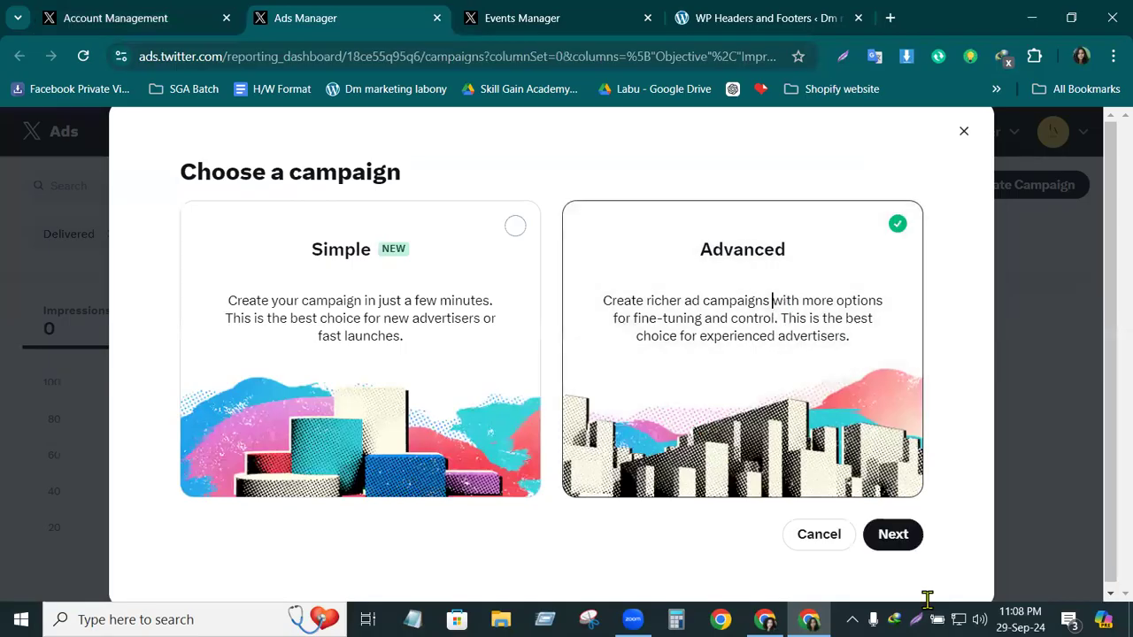
pyautogui.click(909, 538)
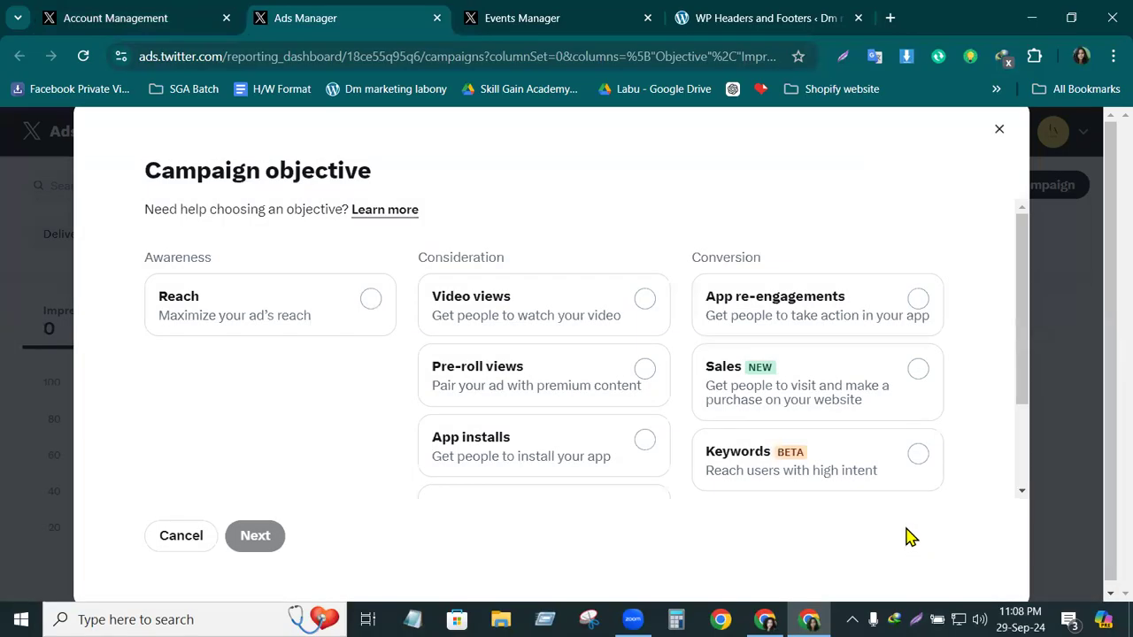
pyautogui.click(739, 376)
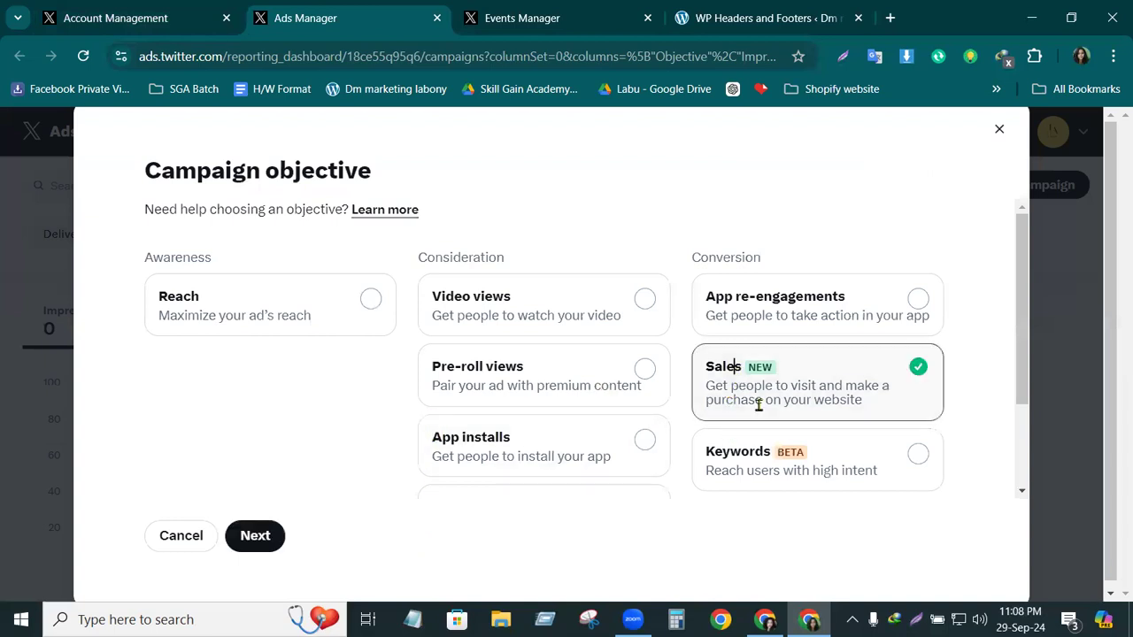
pyautogui.click(257, 535)
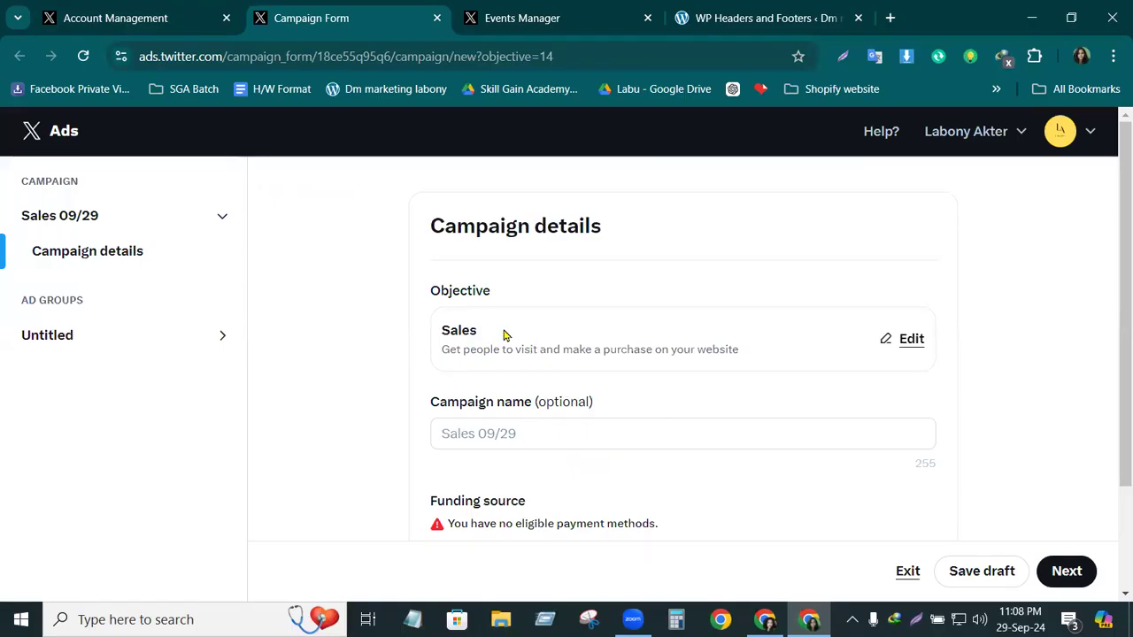
# - Name the campaign Remarketing and continue to the ad group details without adding a payment method
pyautogui.click(539, 430)
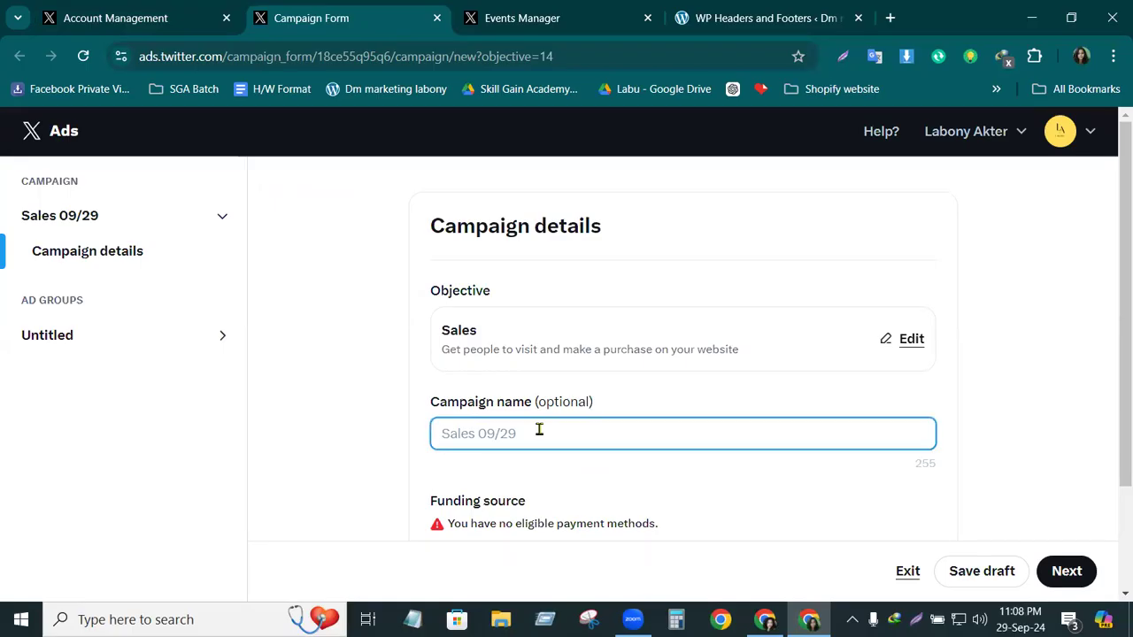
pyautogui.write('Remarketing')
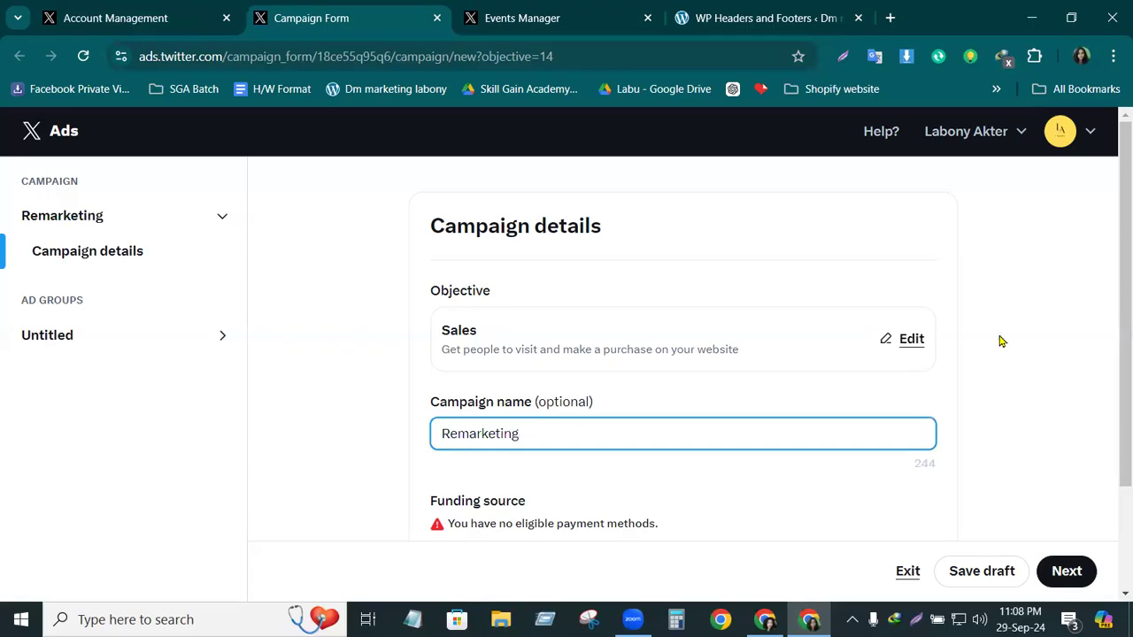
pyautogui.scroll(-3, 1102, 380)
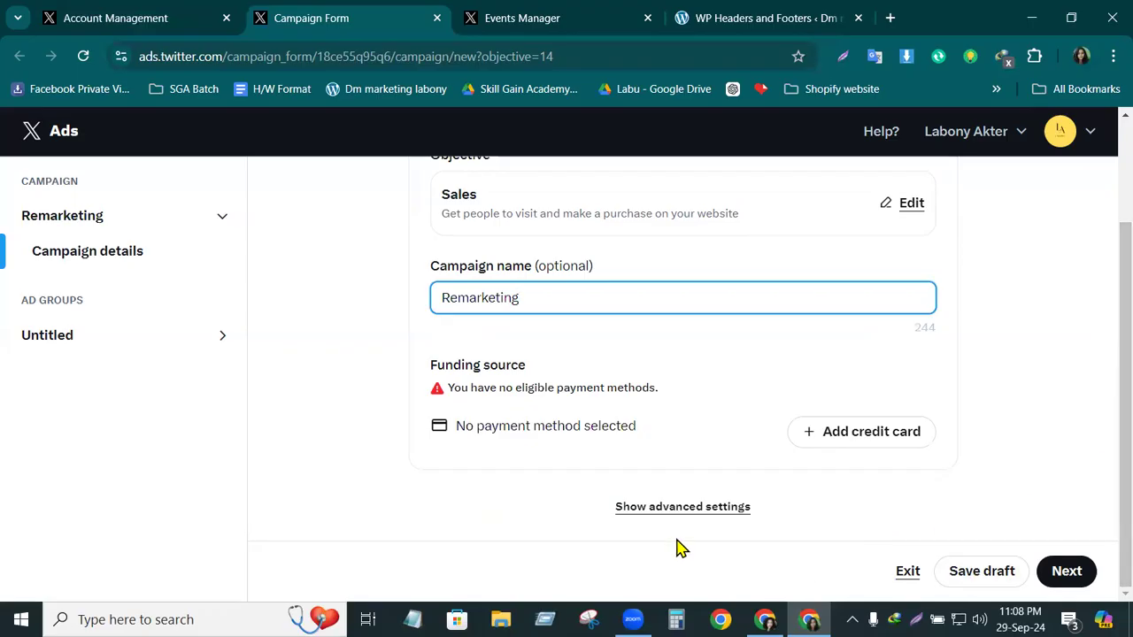
pyautogui.click(1067, 571)
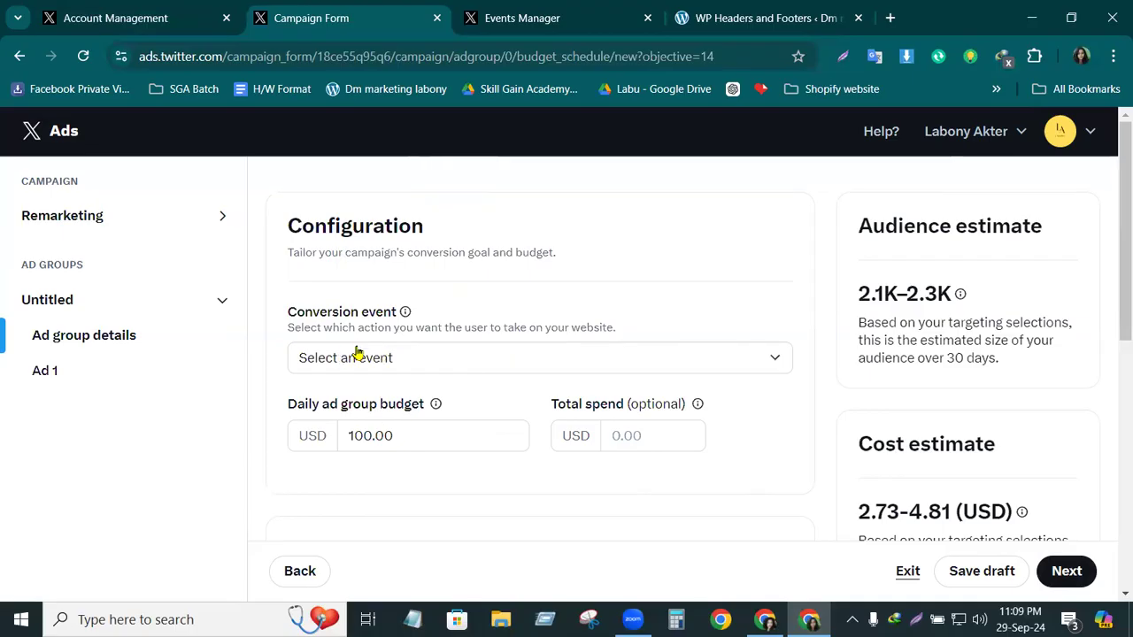
# - Choose Purchas as the ad group's conversion event and set the daily ad group budget to 50 USD
pyautogui.click(775, 362)
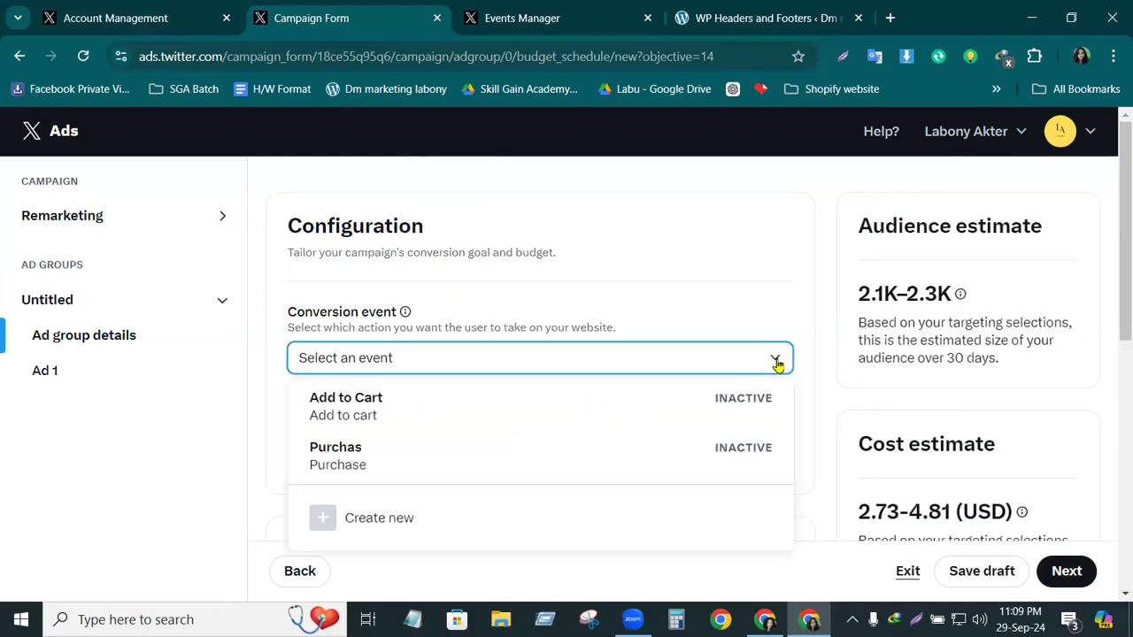
pyautogui.click(363, 456)
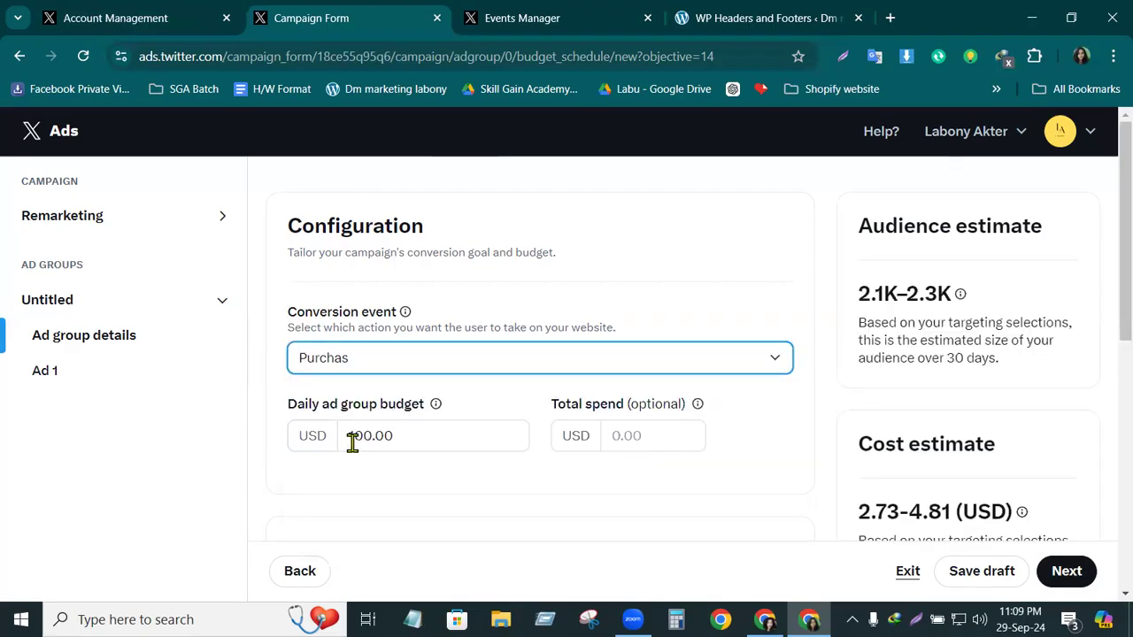
pyautogui.click(399, 436)
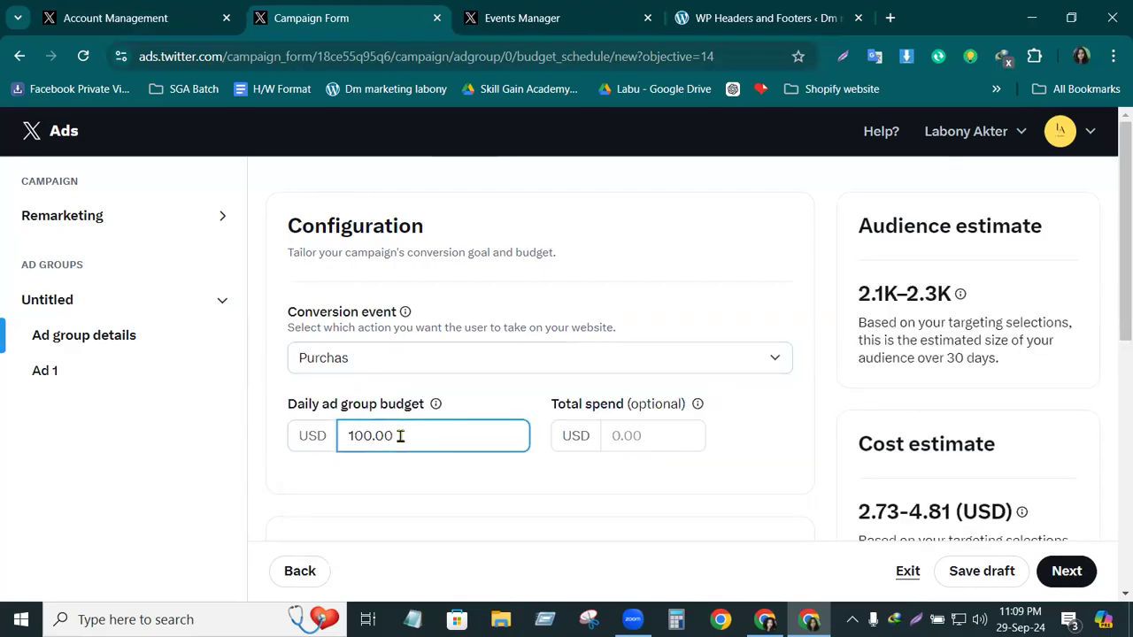
pyautogui.press('BackSpace')
pyautogui.press('BackSpace')
pyautogui.press('BackSpace')
pyautogui.press('BackSpace')
pyautogui.press('BackSpace')
pyautogui.press('BackSpace')
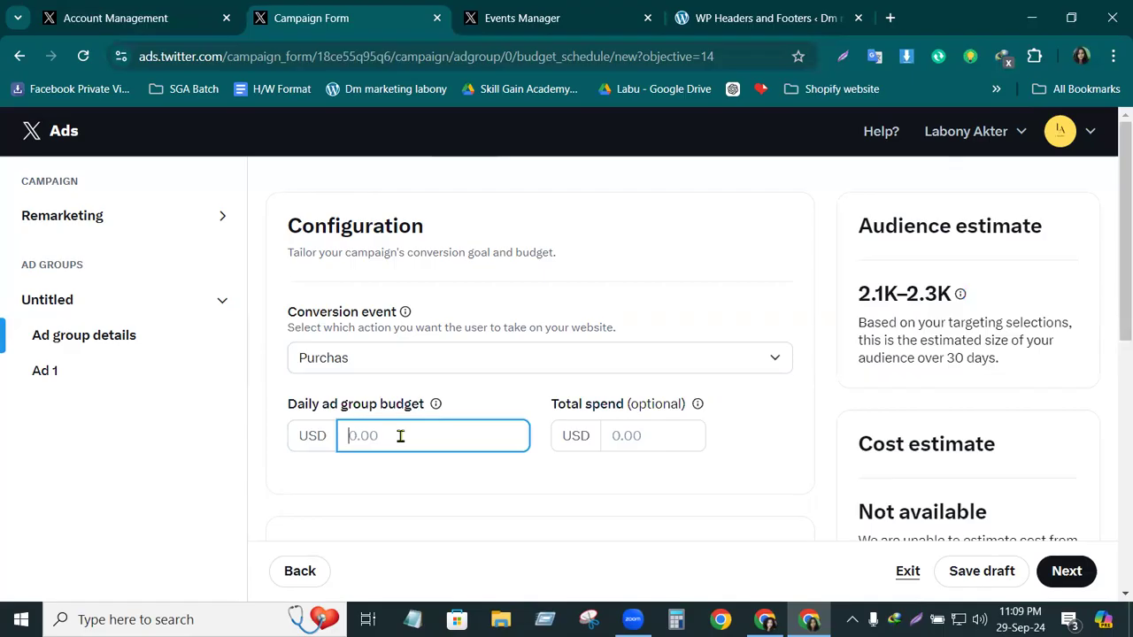
pyautogui.write('50')
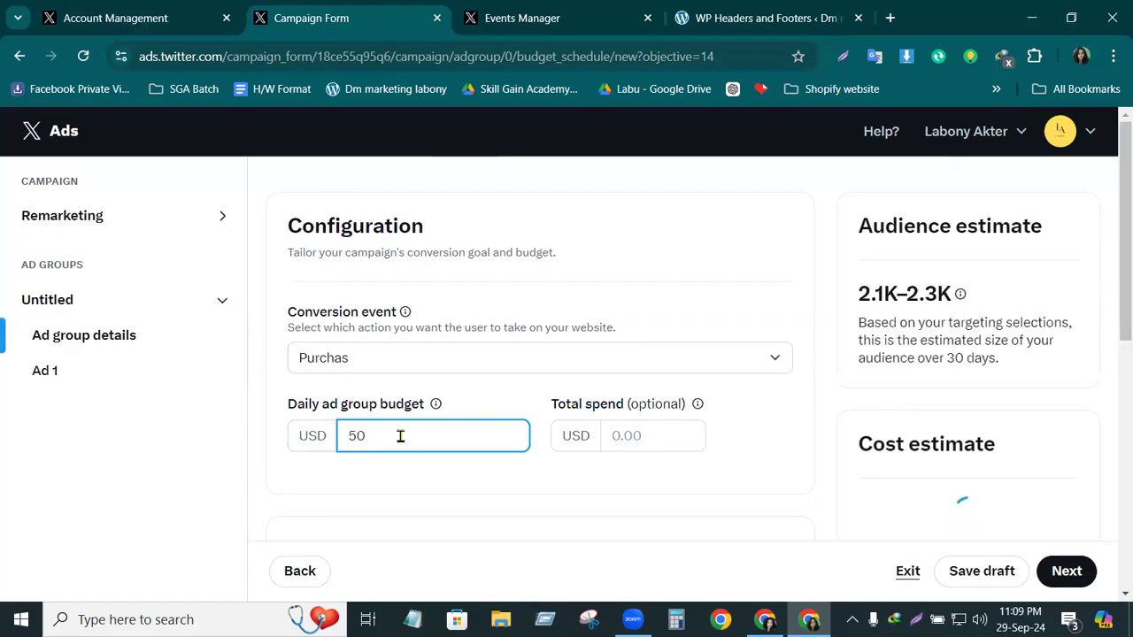
pyautogui.click(513, 398)
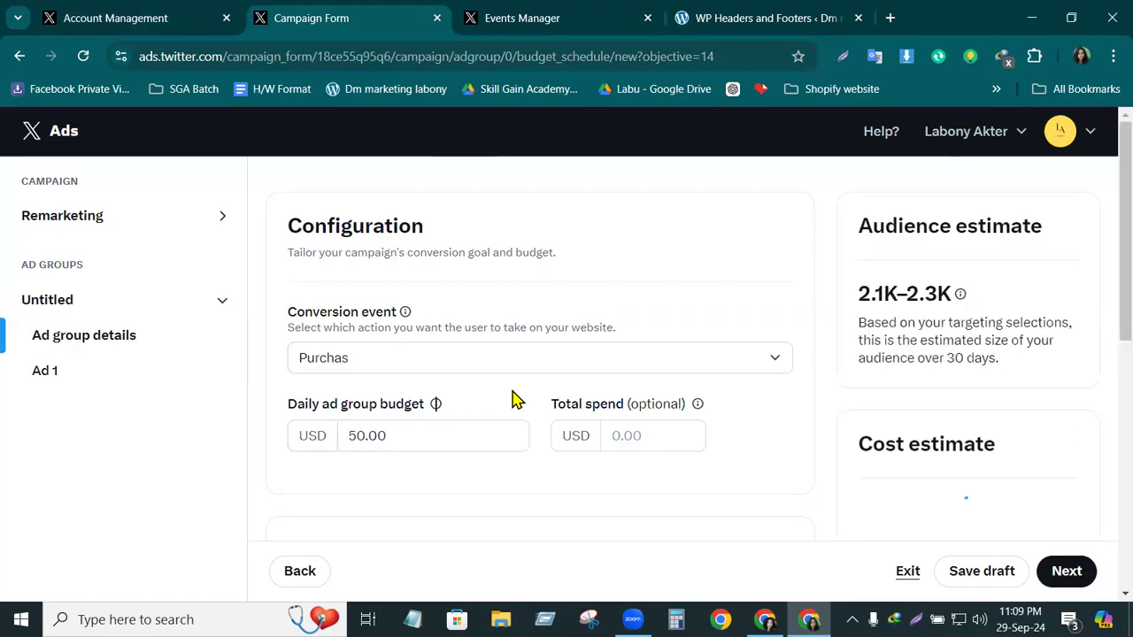
# - Restrict the ad group's targeting to the age range 13 to 49
pyautogui.scroll(-2, 1105, 322)
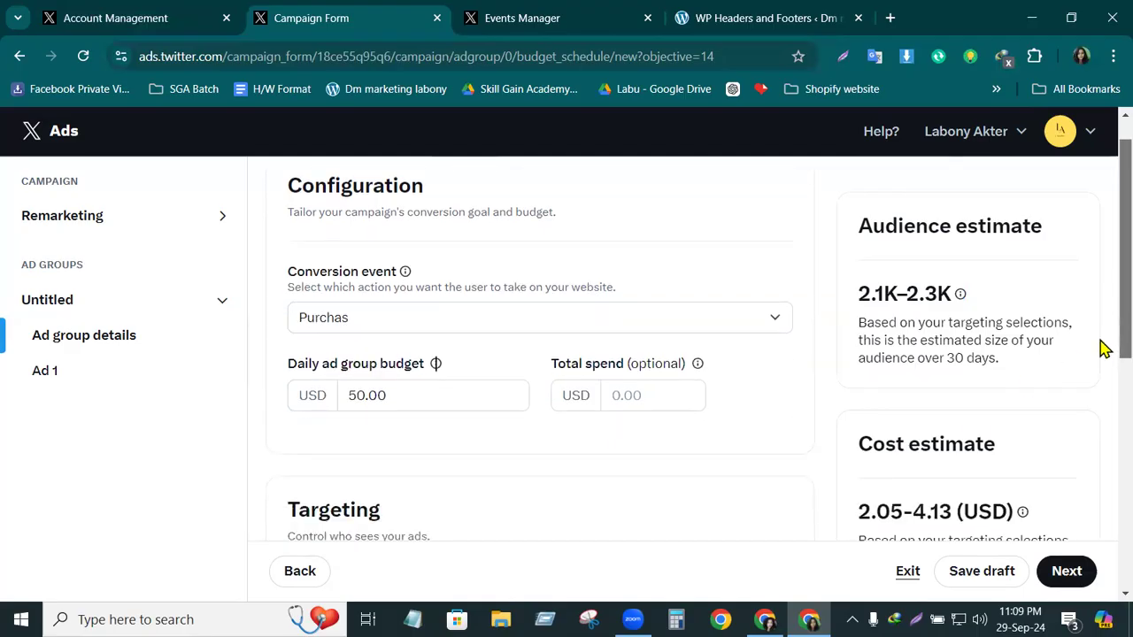
pyautogui.scroll(-1, 1103, 392)
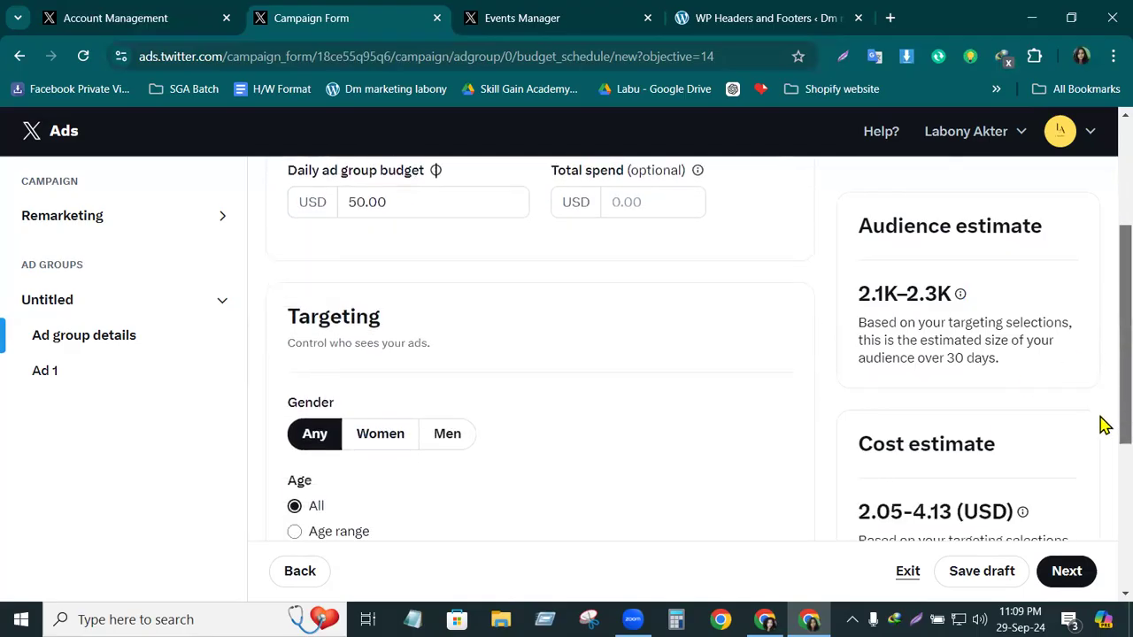
pyautogui.scroll(-2, 369, 467)
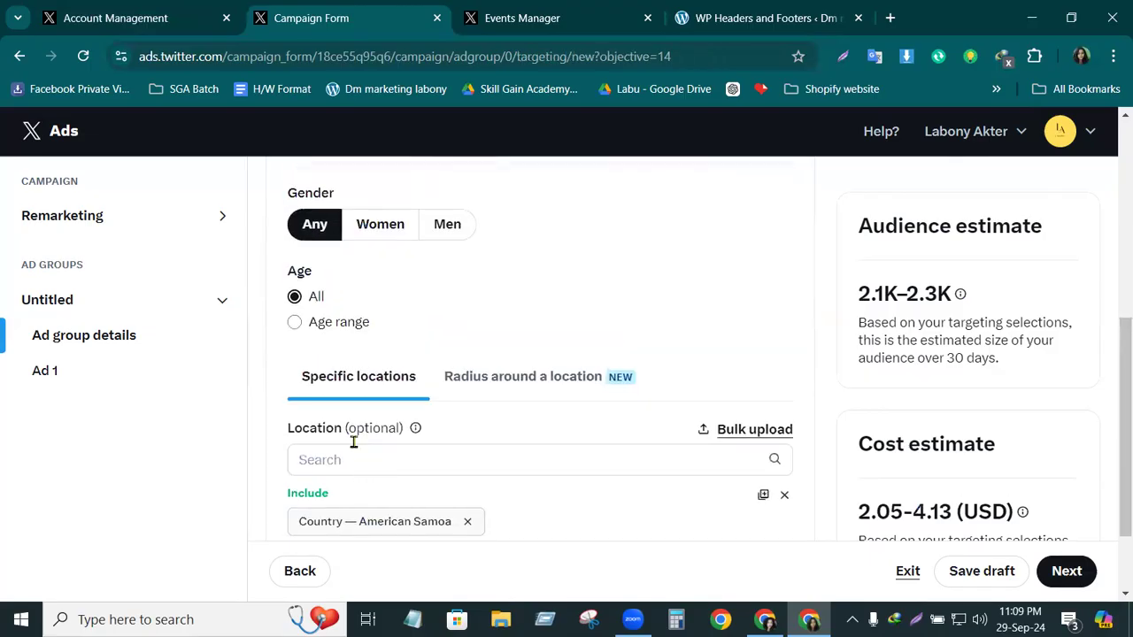
pyautogui.click(293, 323)
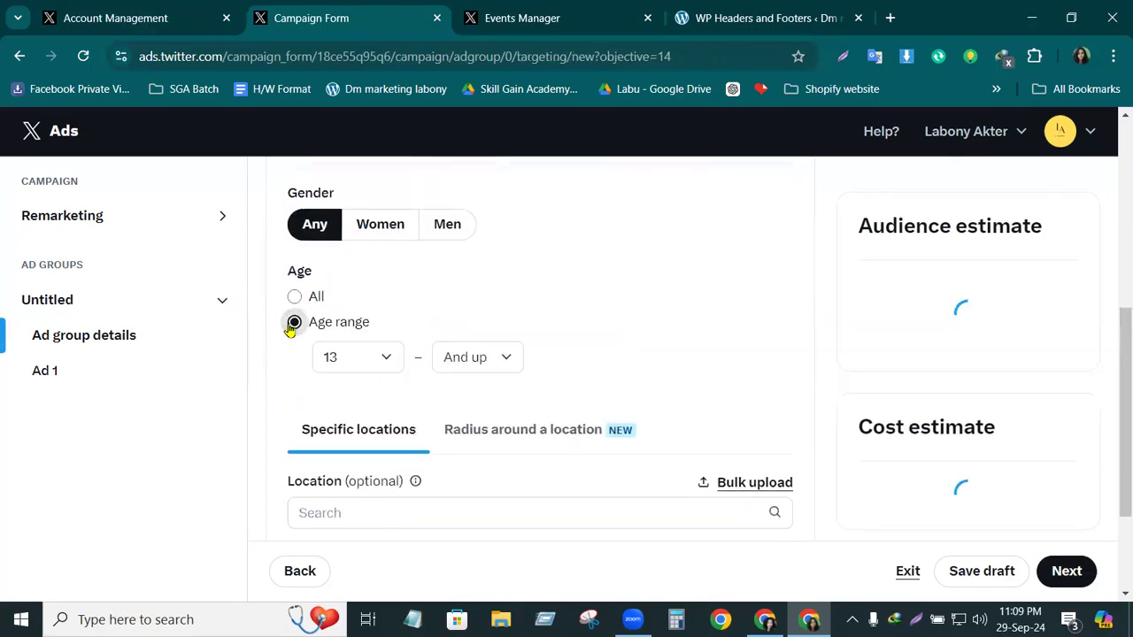
pyautogui.click(506, 359)
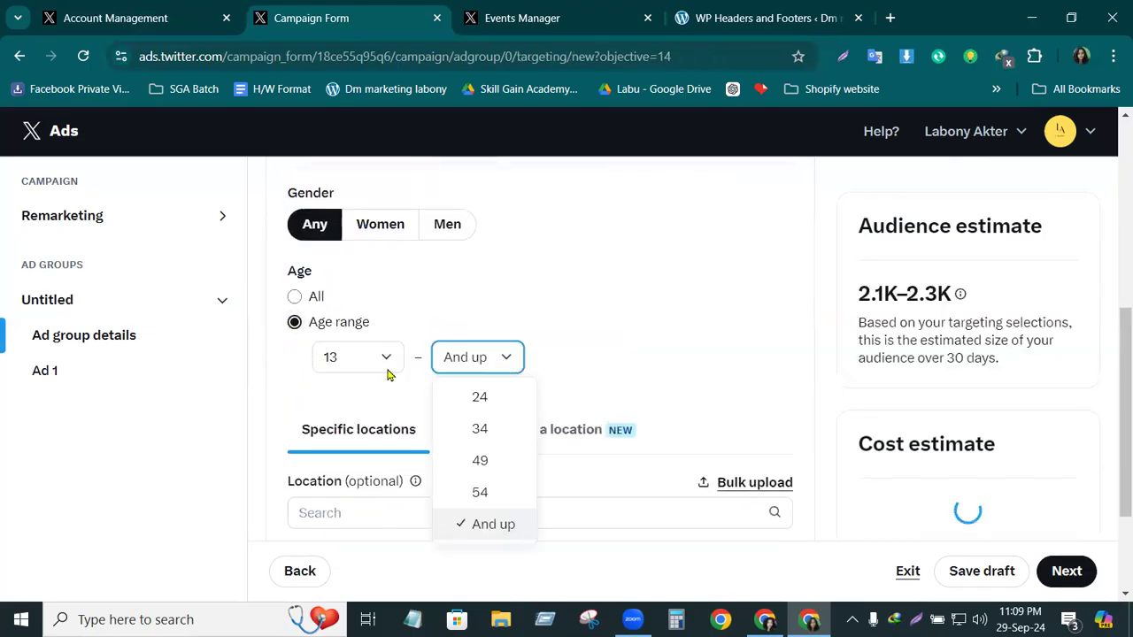
pyautogui.click(481, 460)
pyautogui.scroll(-2, 575, 434)
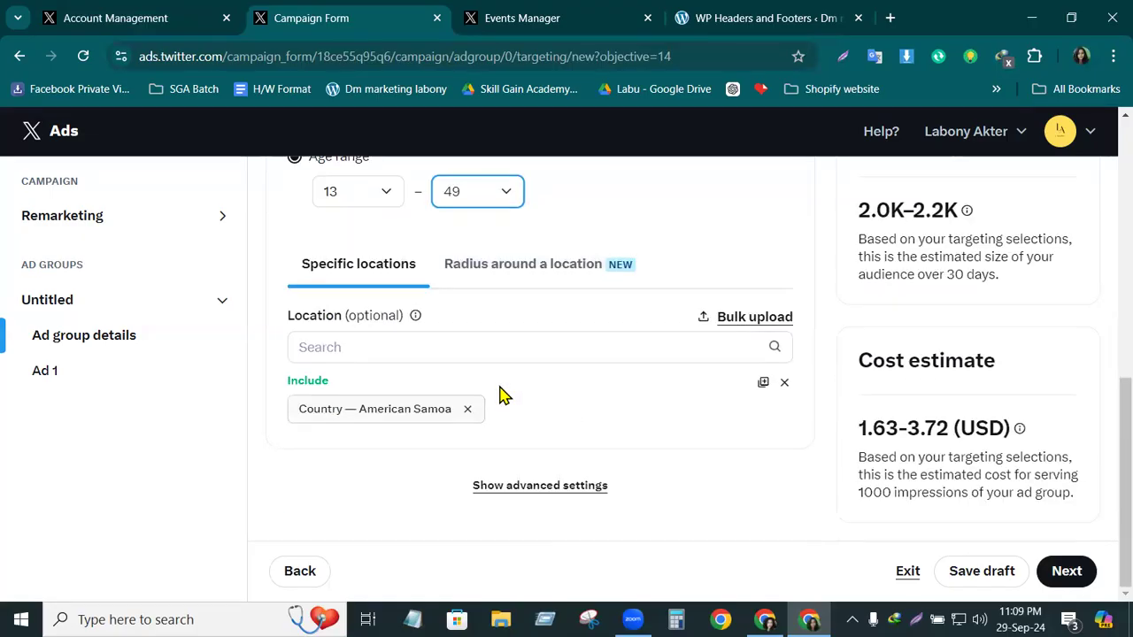
# - Add the country Bangladesh to the included target locations and continue to the ad details
pyautogui.click(351, 346)
pyautogui.write('Bang')
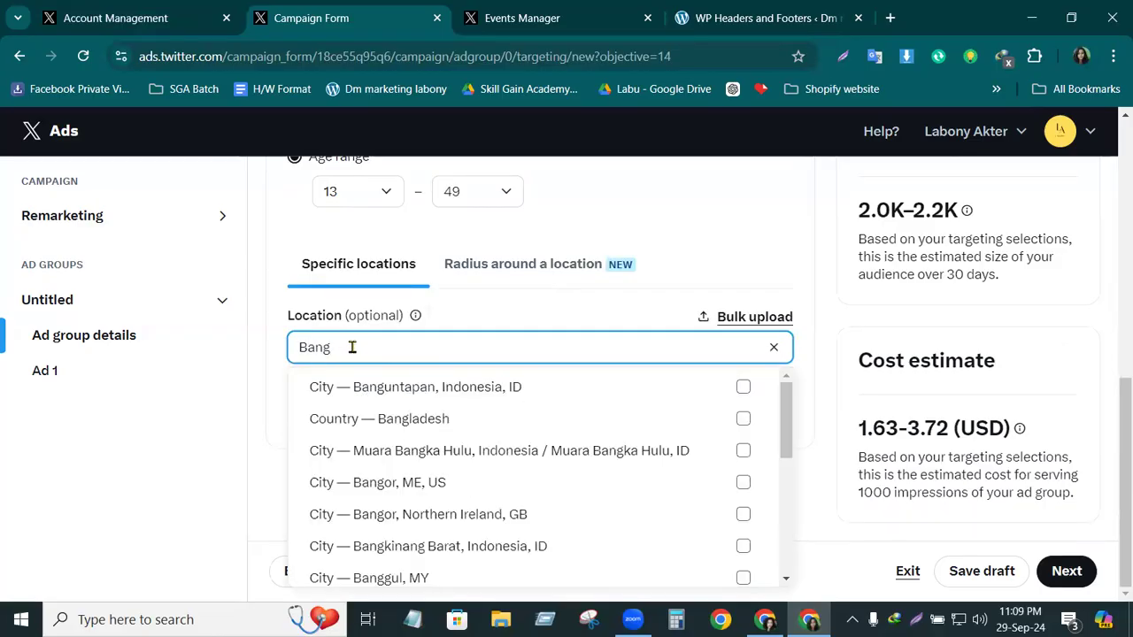
pyautogui.write('ladesh')
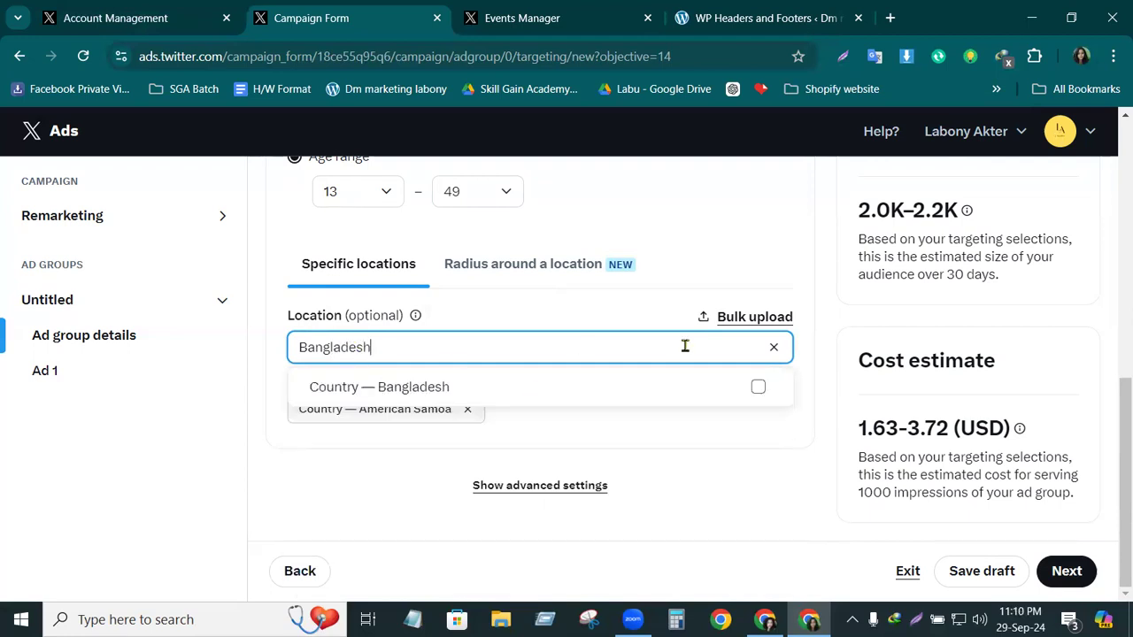
pyautogui.click(758, 389)
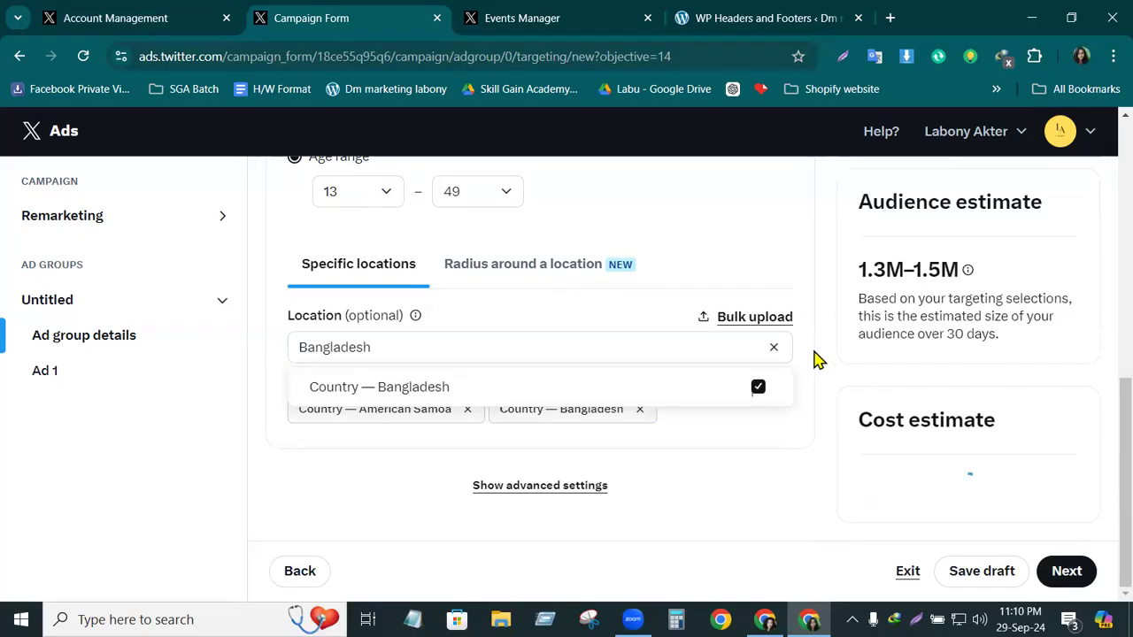
pyautogui.click(611, 423)
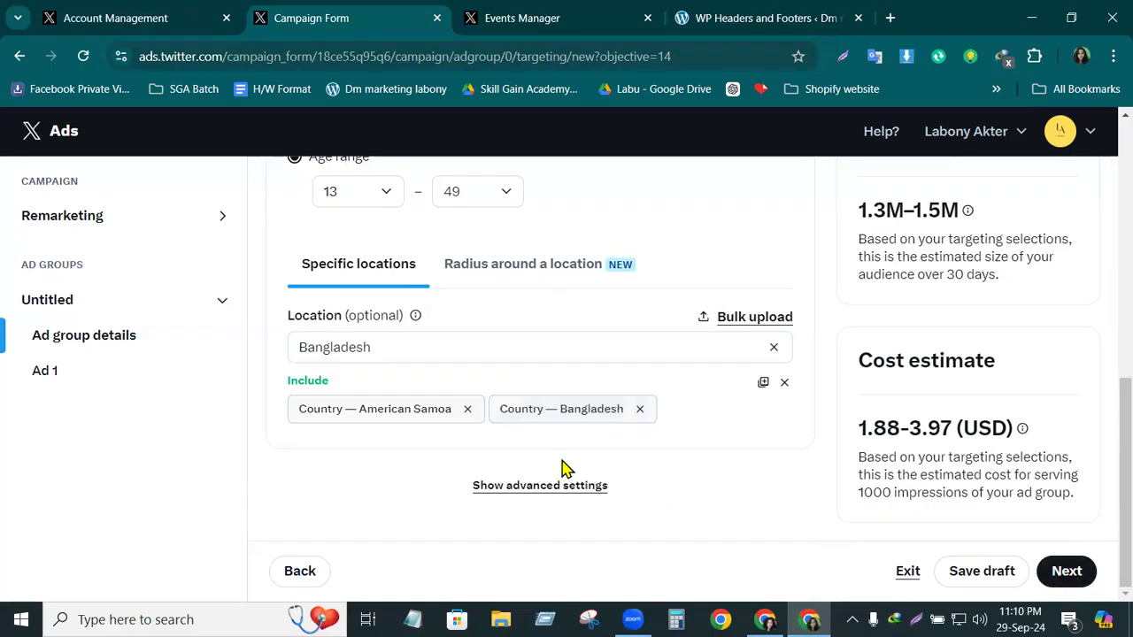
pyautogui.click(1073, 572)
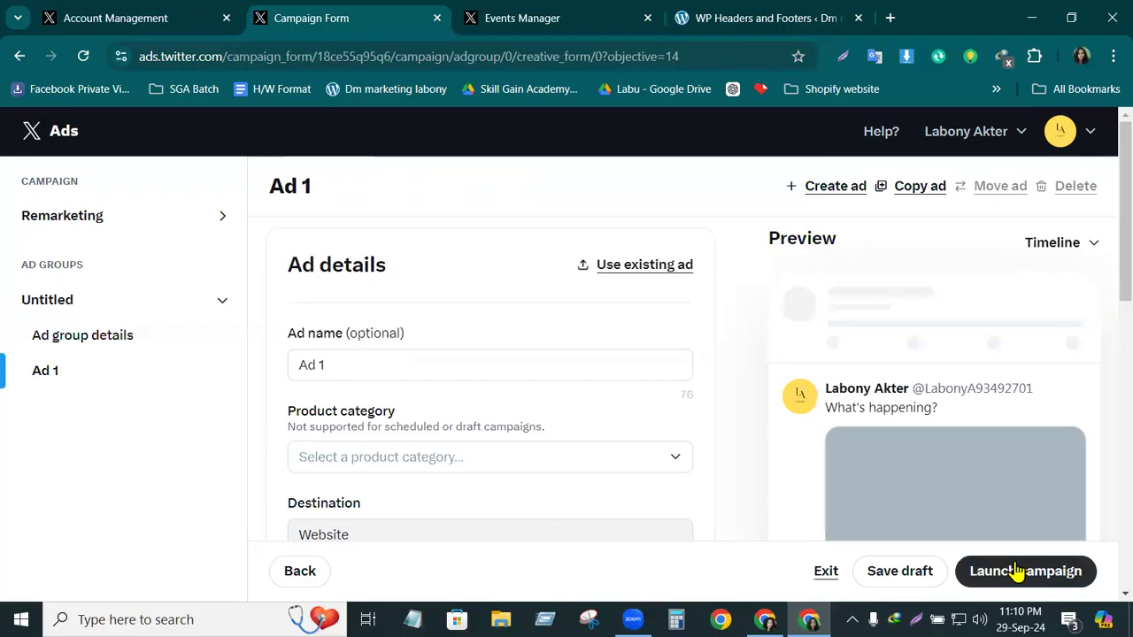
# - Use the existing promoted-only post dated Sep 22 about Facebook Ads Experts as the ad
pyautogui.click(382, 359)
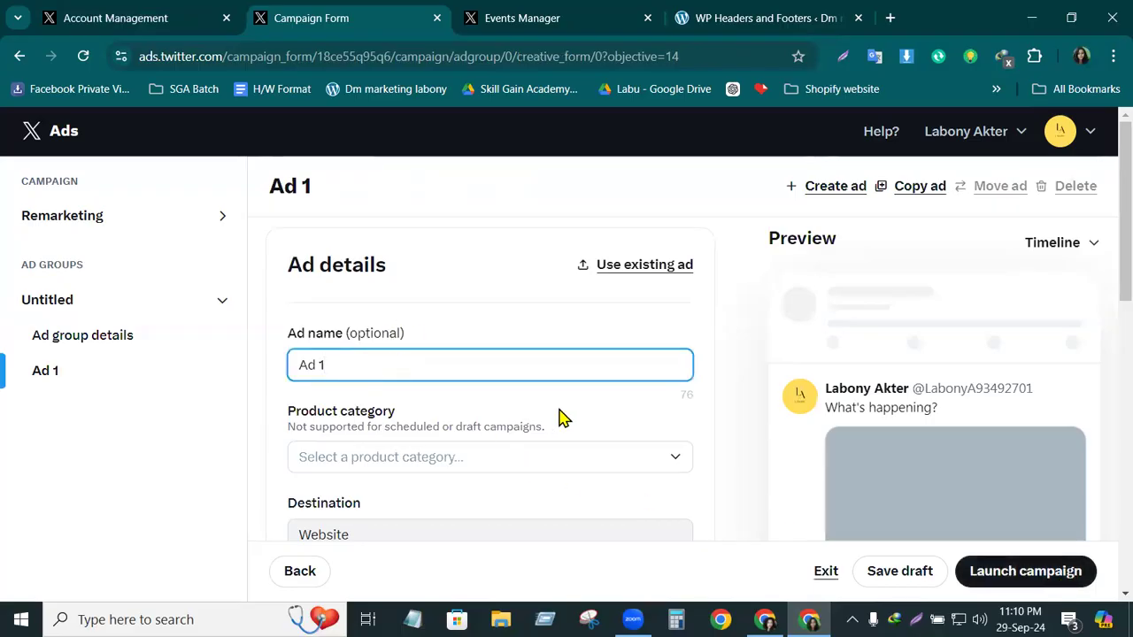
pyautogui.scroll(-2, 433, 470)
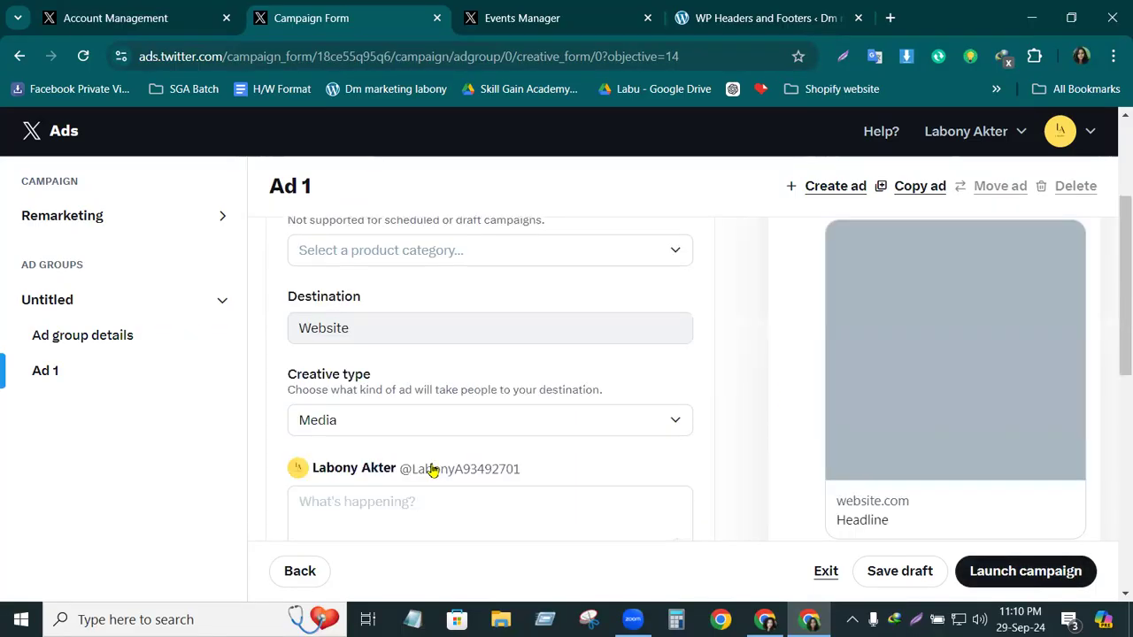
pyautogui.scroll(-4, 495, 478)
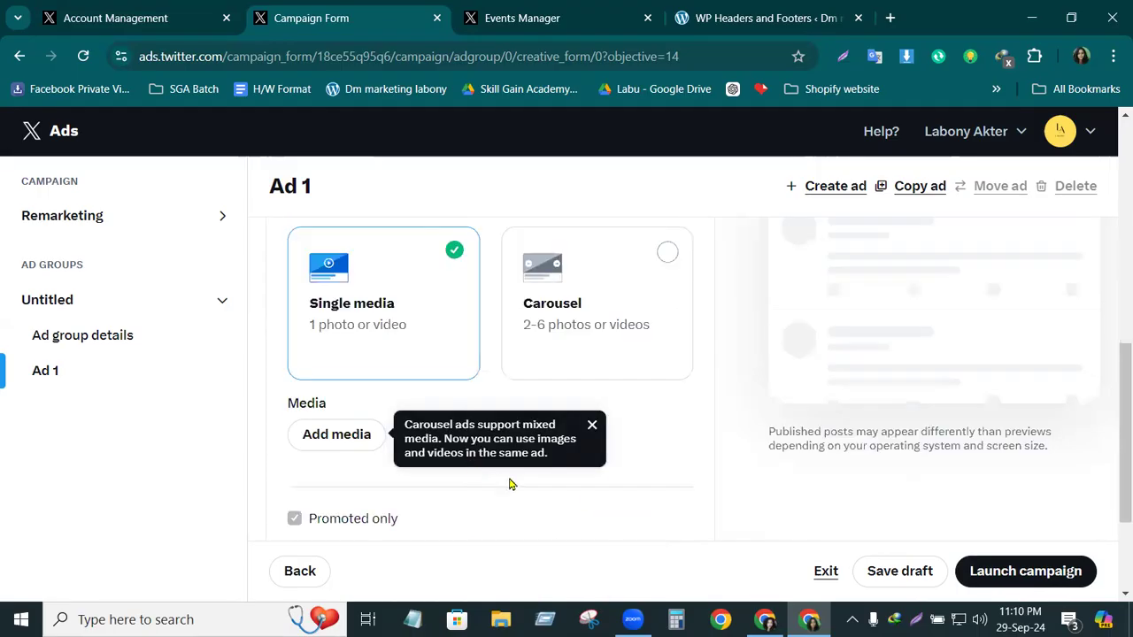
pyautogui.scroll(-3, 531, 494)
pyautogui.scroll(10, 496, 491)
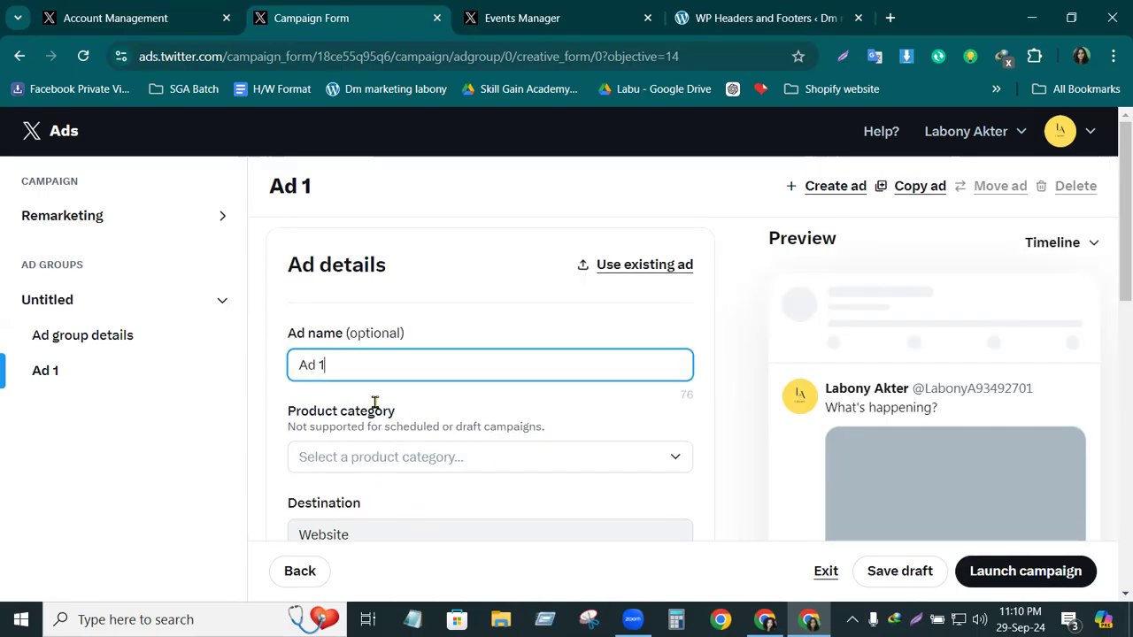
pyautogui.click(653, 272)
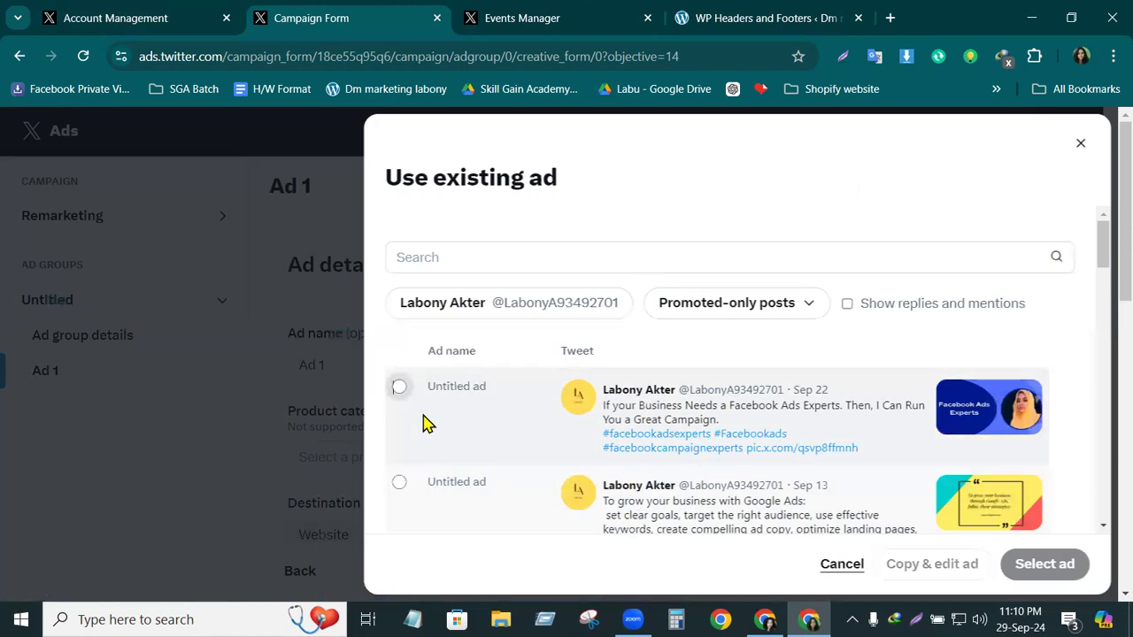
pyautogui.click(399, 386)
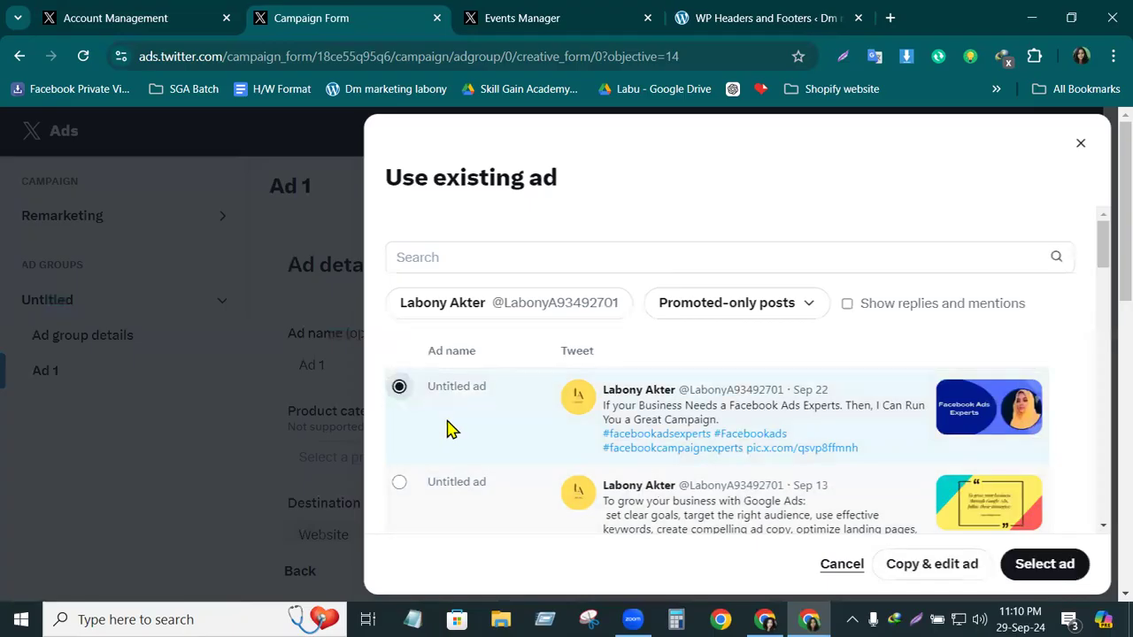
pyautogui.click(1044, 564)
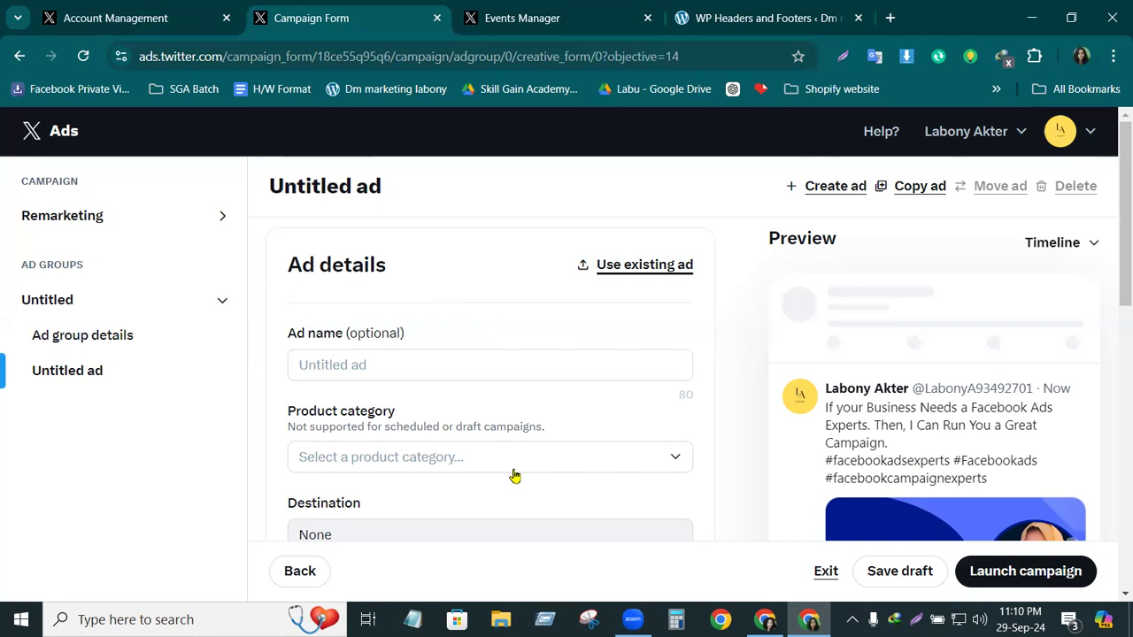
# - Review the ad's details from name, product category and destination through post text and media to the Promoted only setting
pyautogui.scroll(-2, 514, 476)
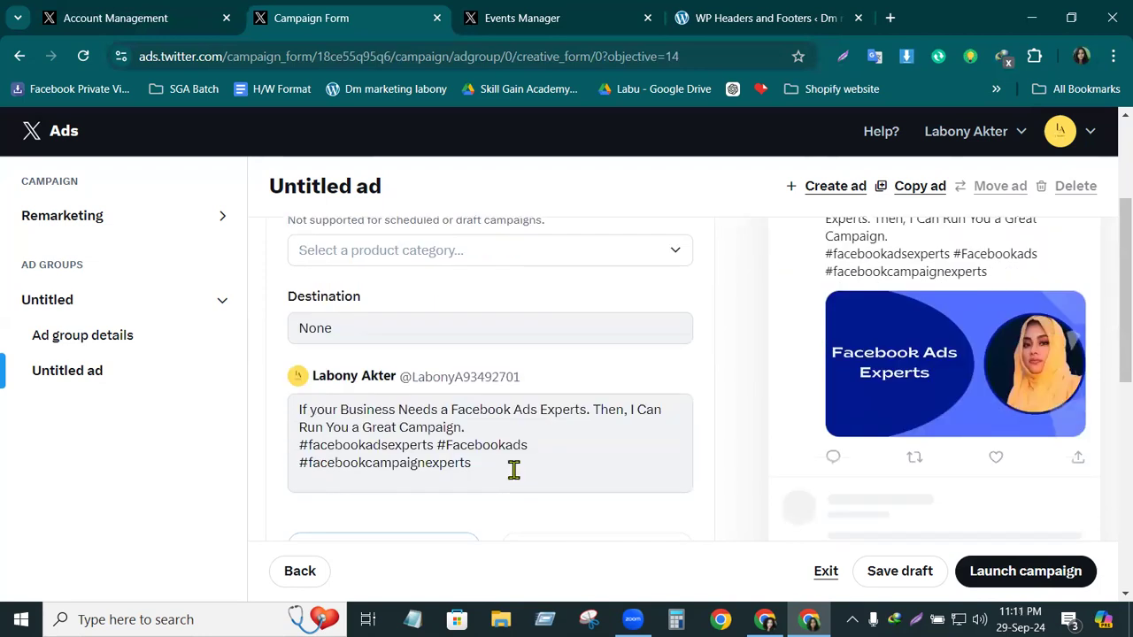
pyautogui.scroll(2, 514, 470)
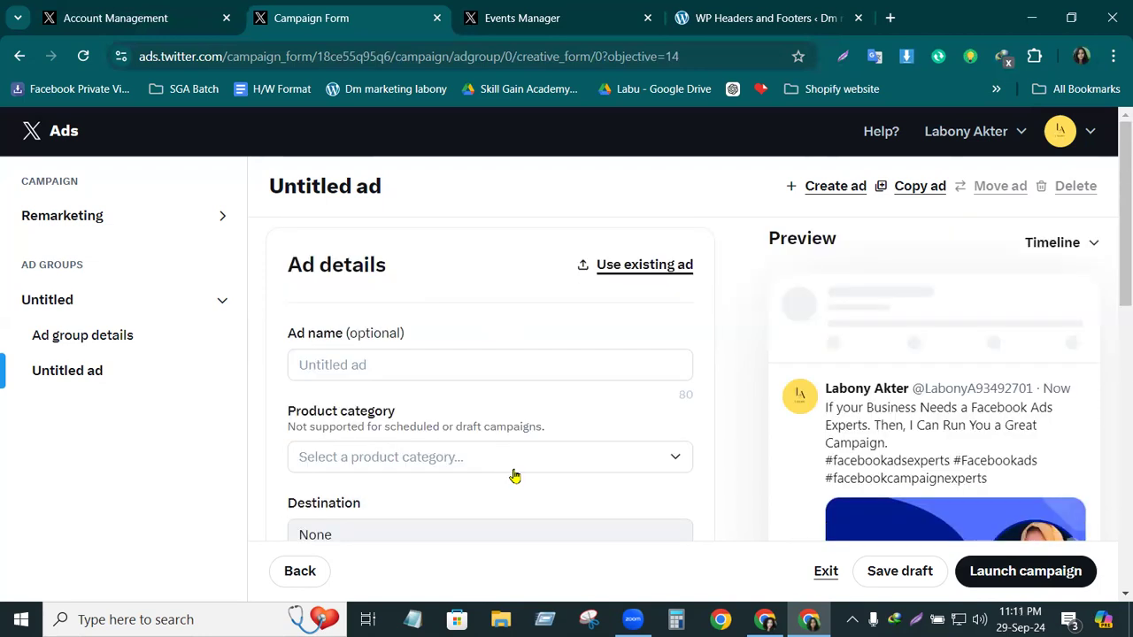
pyautogui.scroll(-5, 515, 477)
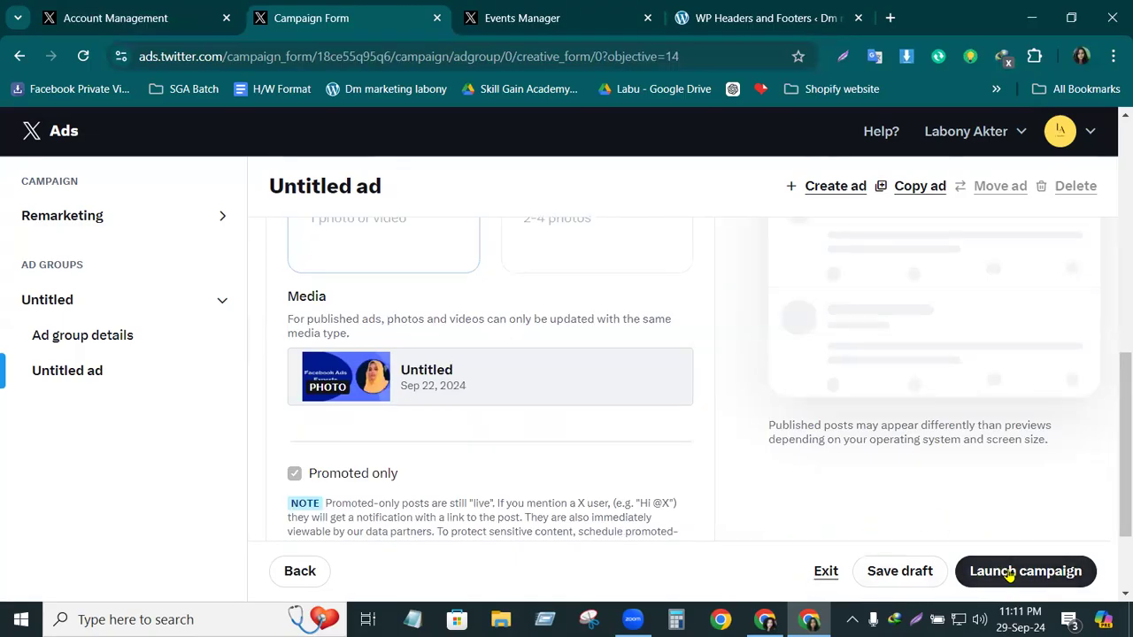
pyautogui.scroll(3, 620, 432)
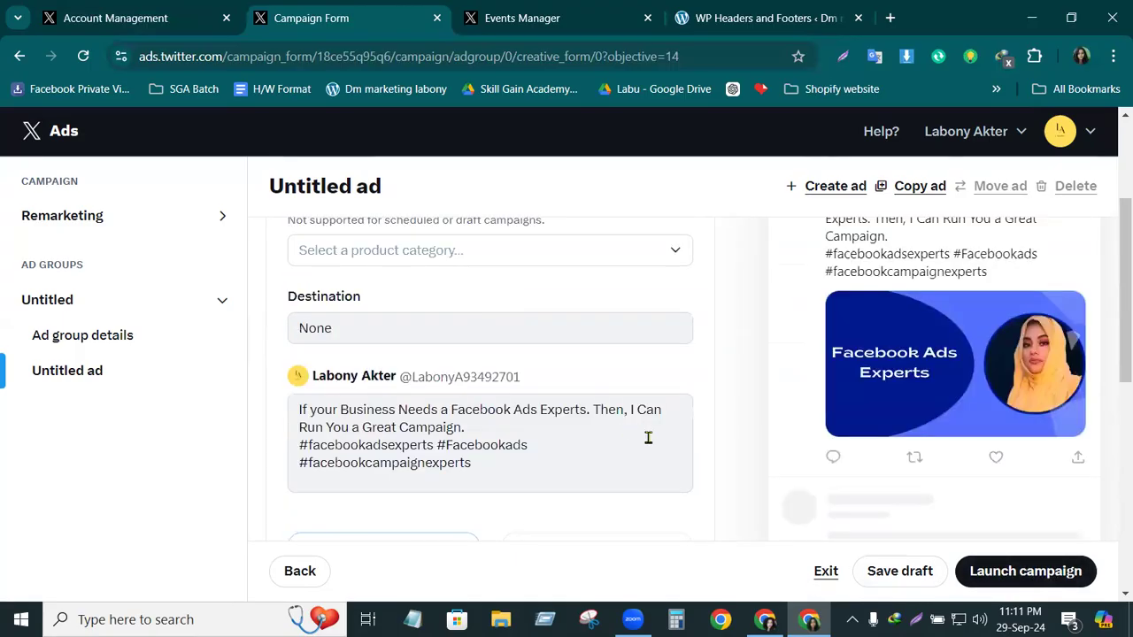
pyautogui.scroll(3, 648, 437)
pyautogui.scroll(-10, 646, 438)
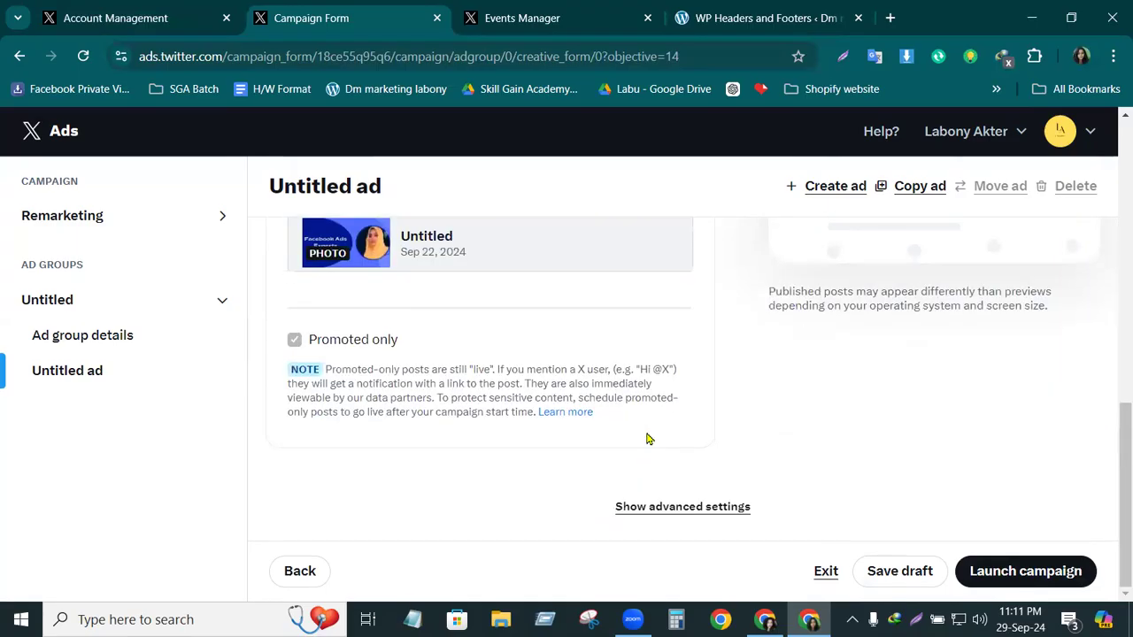
pyautogui.scroll(8, 646, 438)
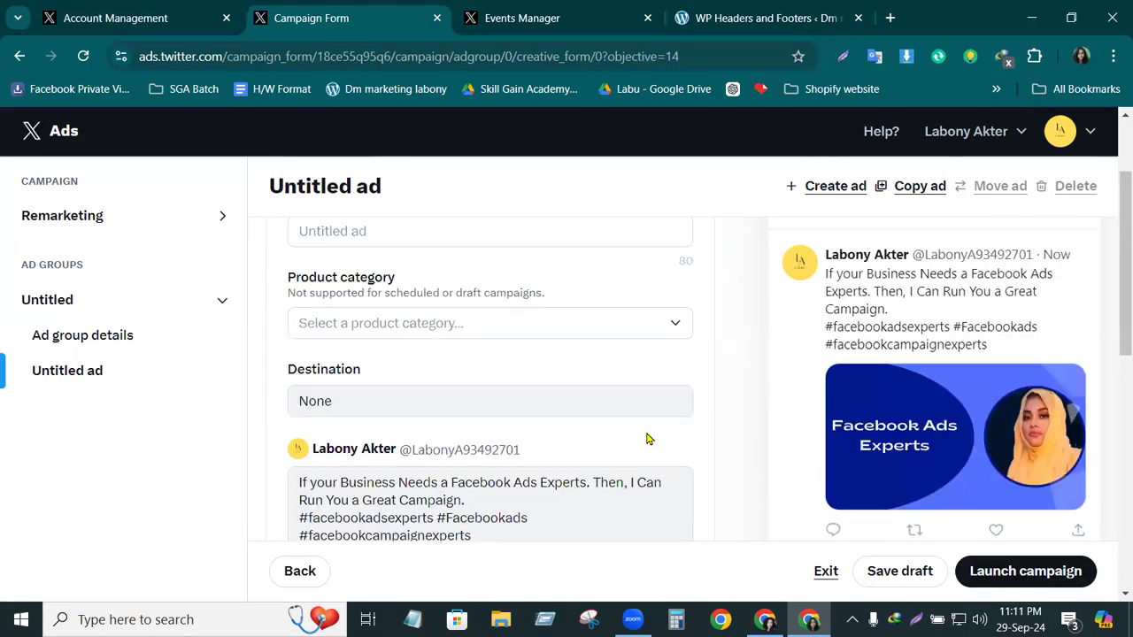
pyautogui.scroll(2, 646, 438)
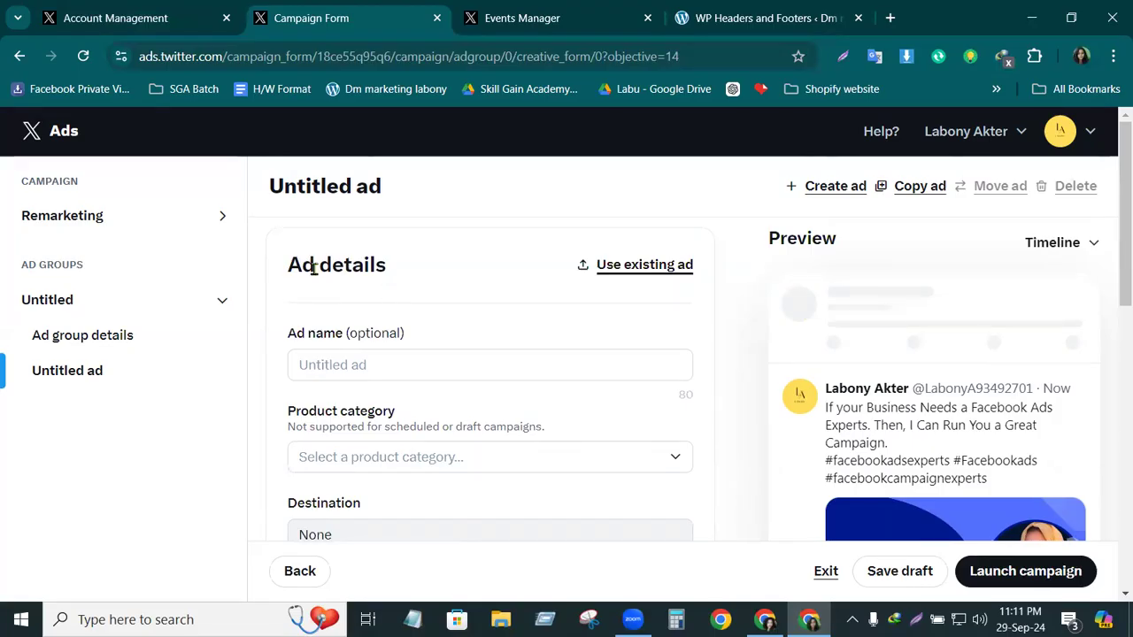
# - Exit the campaign form without saving a draft and open Ads Manager through the account access page
pyautogui.click(825, 574)
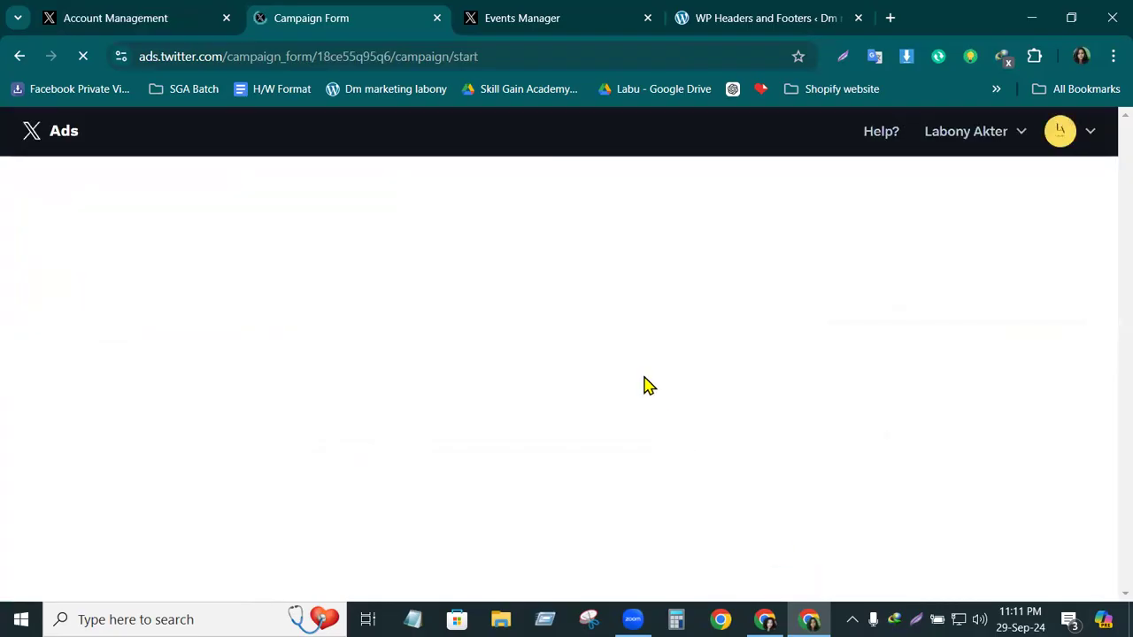
pyautogui.click(1021, 134)
pyautogui.click(904, 246)
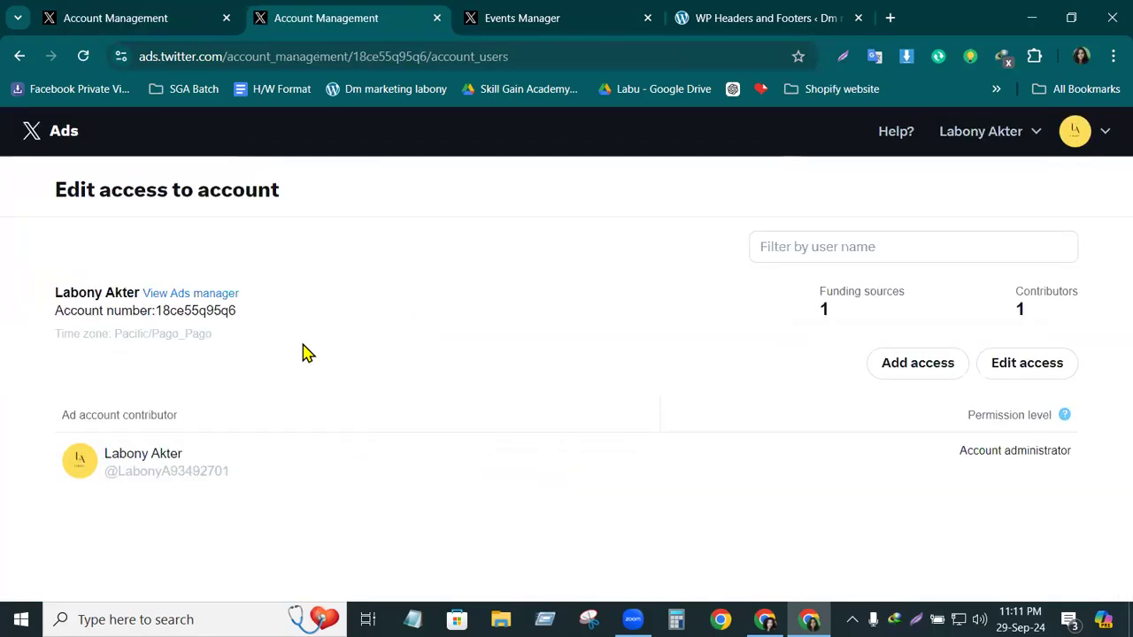
pyautogui.click(198, 301)
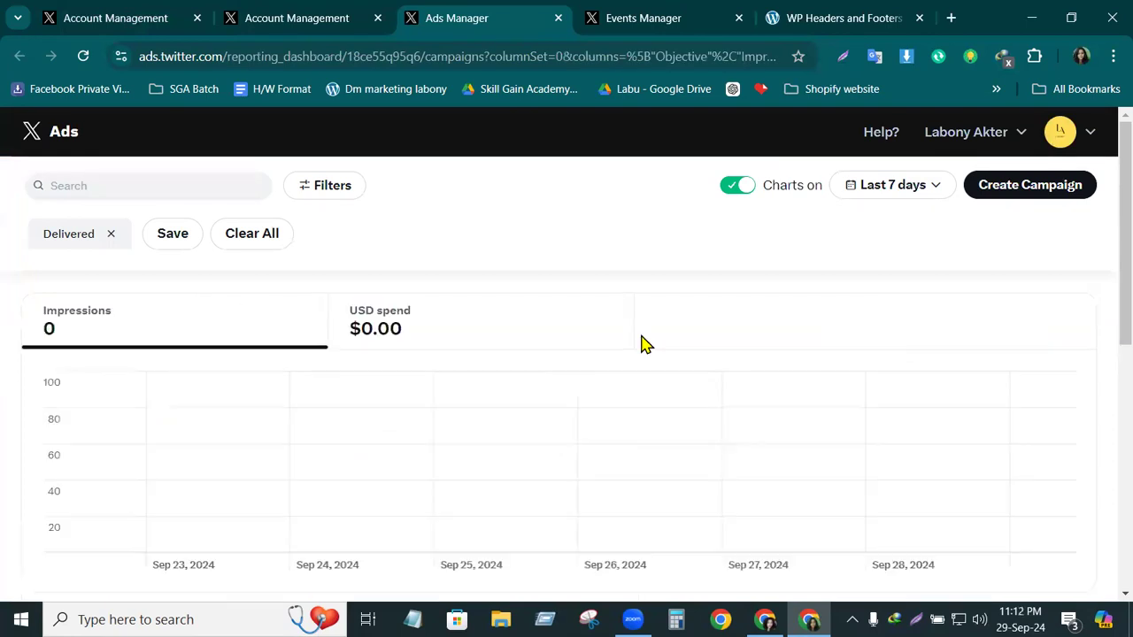
# - Create a new Advanced campaign with the Sales objective
pyautogui.click(1024, 196)
pyautogui.click(775, 336)
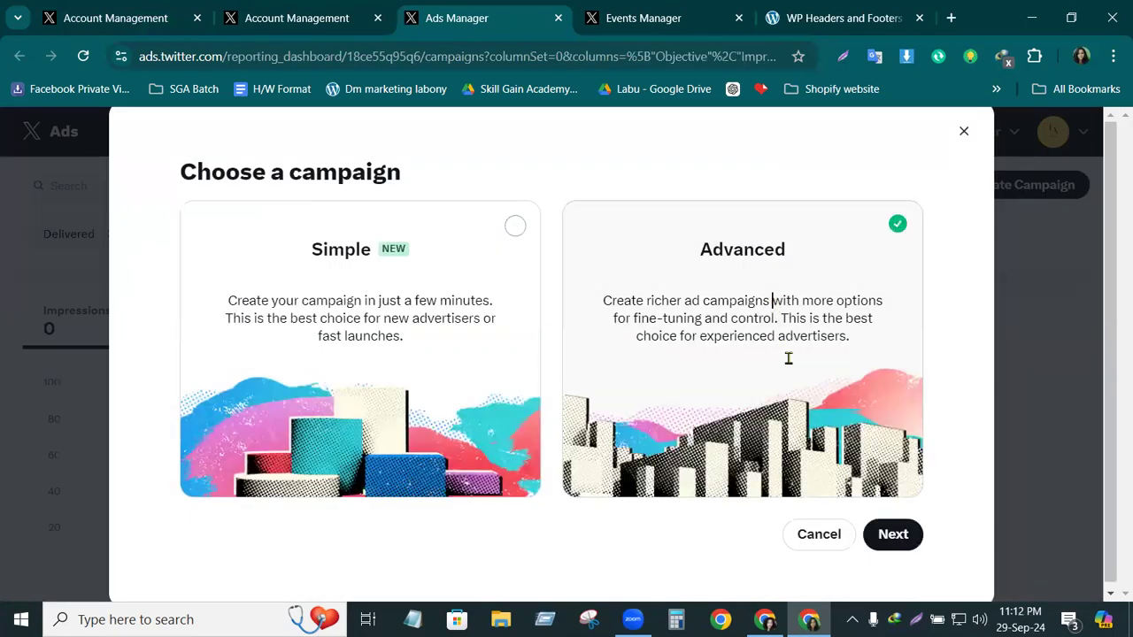
pyautogui.click(893, 535)
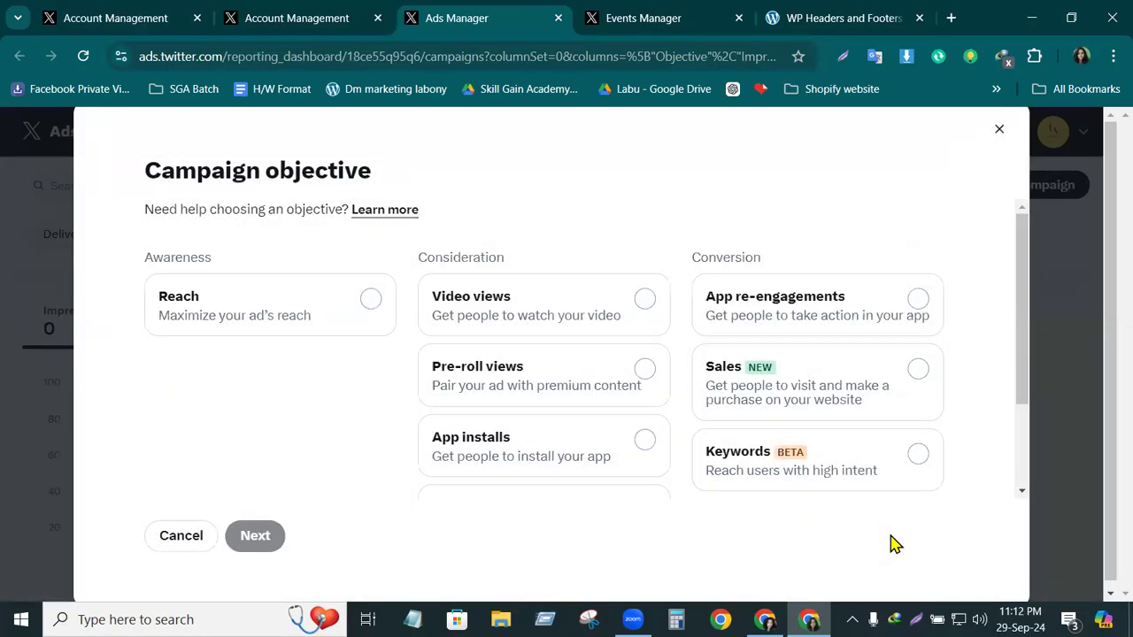
pyautogui.click(739, 372)
pyautogui.click(258, 538)
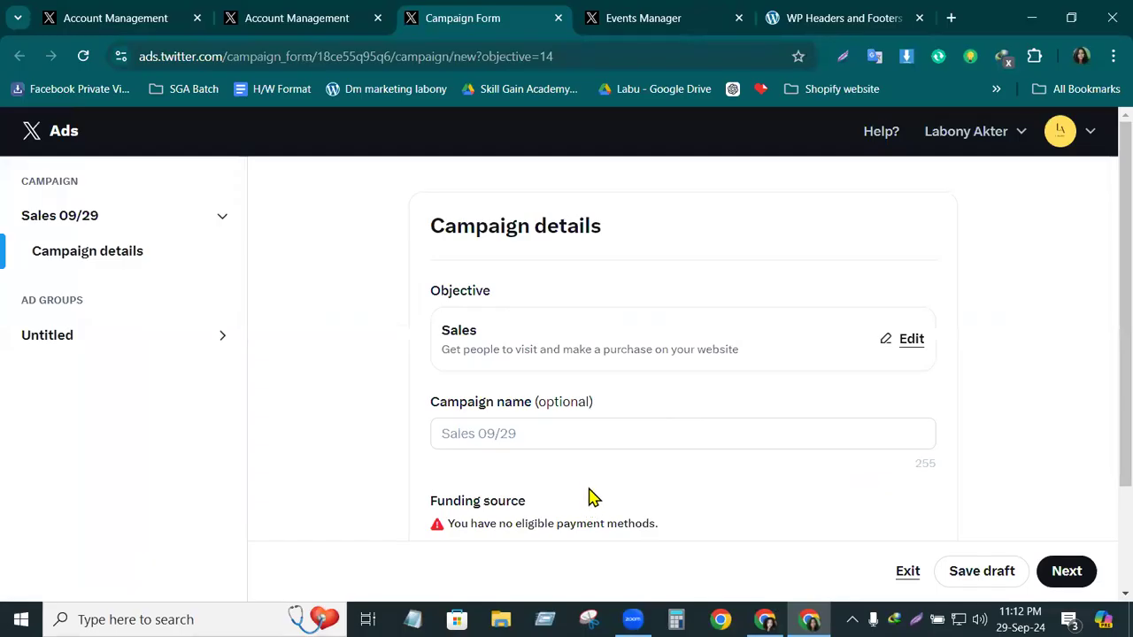
# - Name the new campaign Remarketing and continue to its ad group details
pyautogui.click(567, 433)
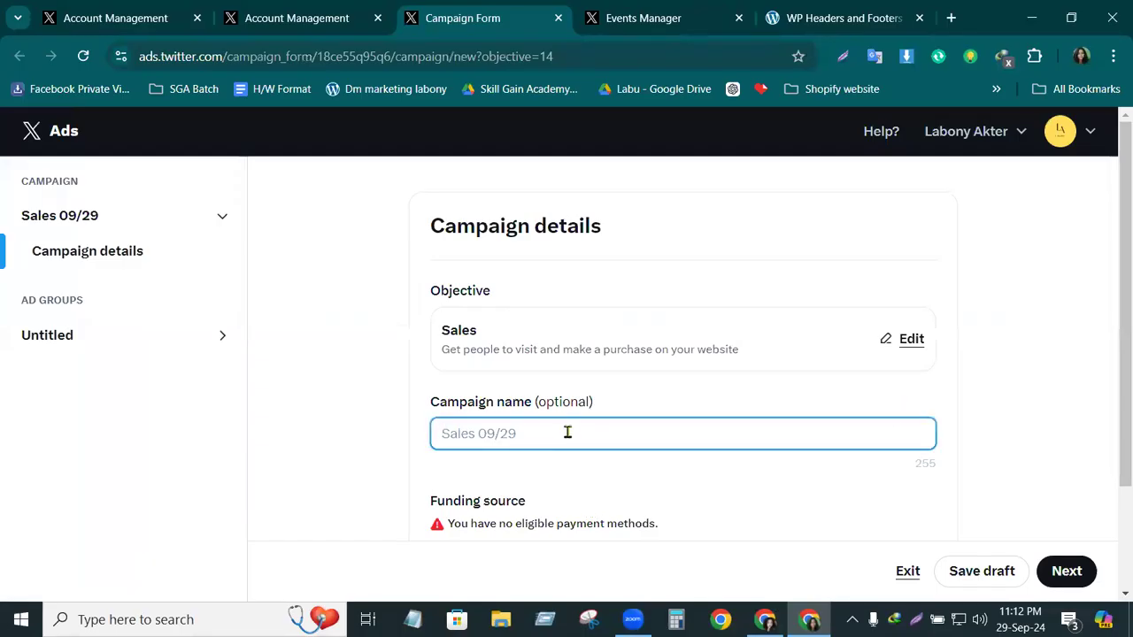
pyautogui.write('Rema')
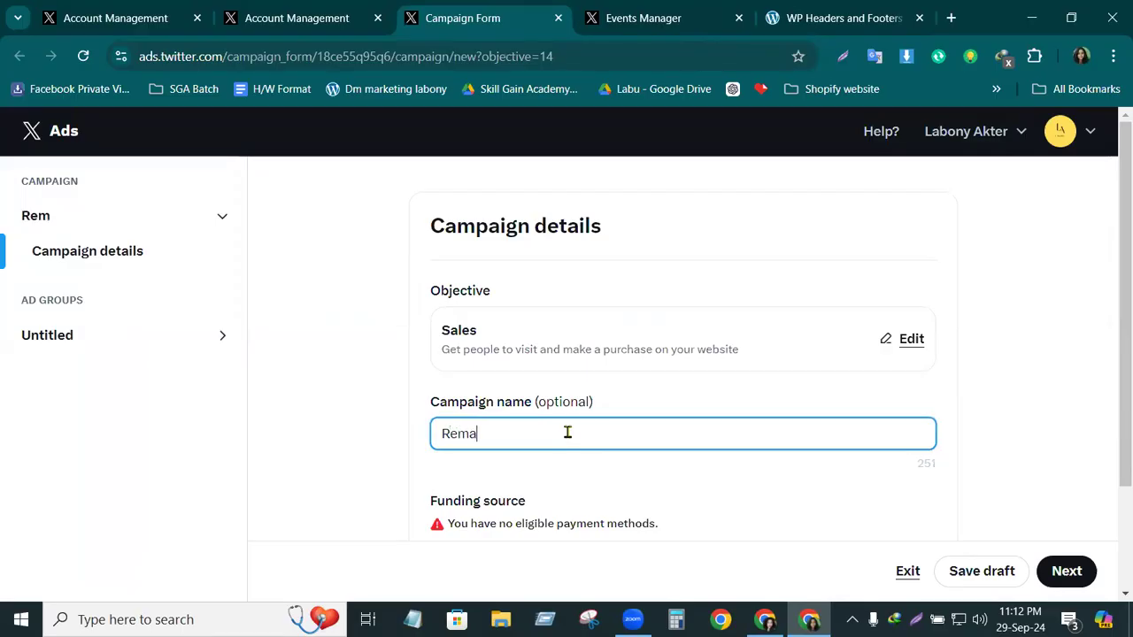
pyautogui.write('rketing')
pyautogui.scroll(-2, 602, 442)
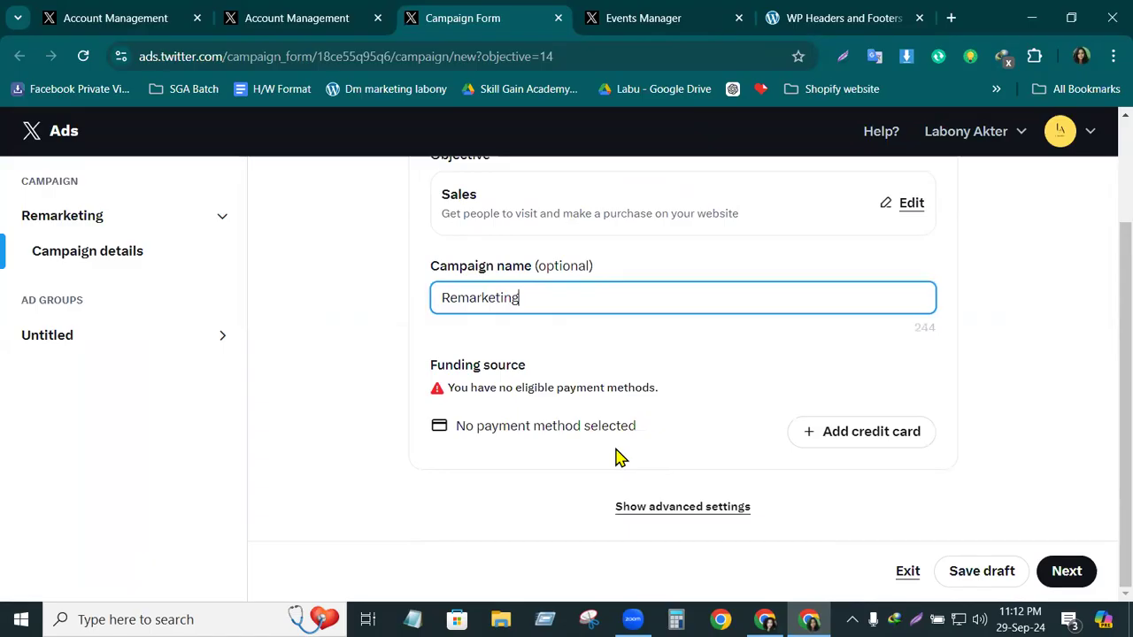
pyautogui.click(1064, 573)
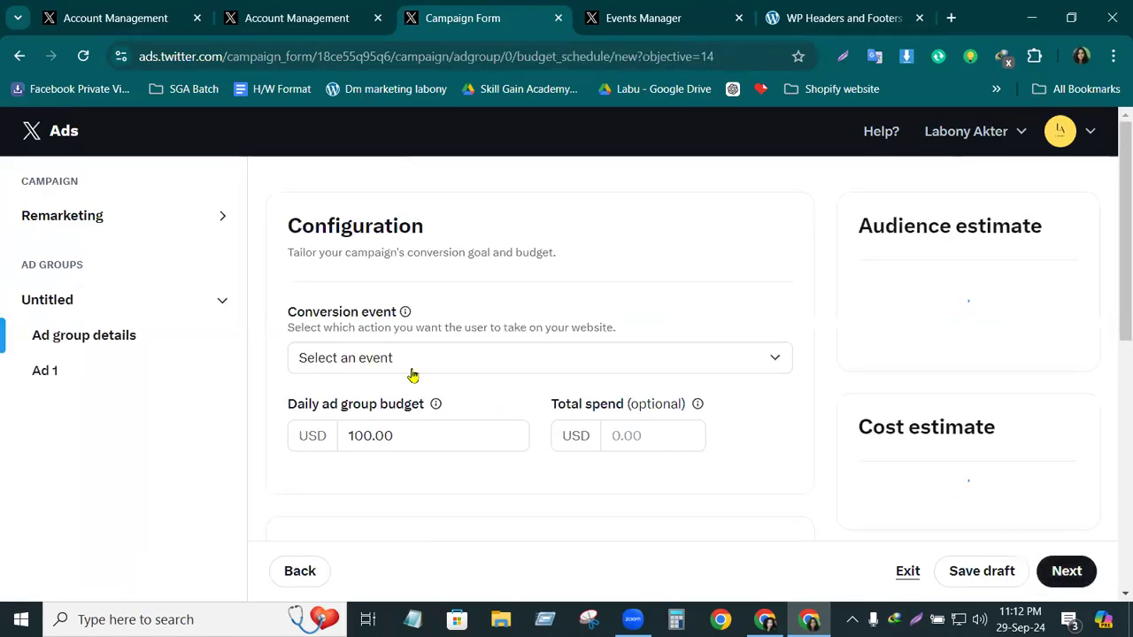
# - Switch the ad group's conversion event between Add to Cart and Purchas twice, ending on Purchas
pyautogui.click(775, 363)
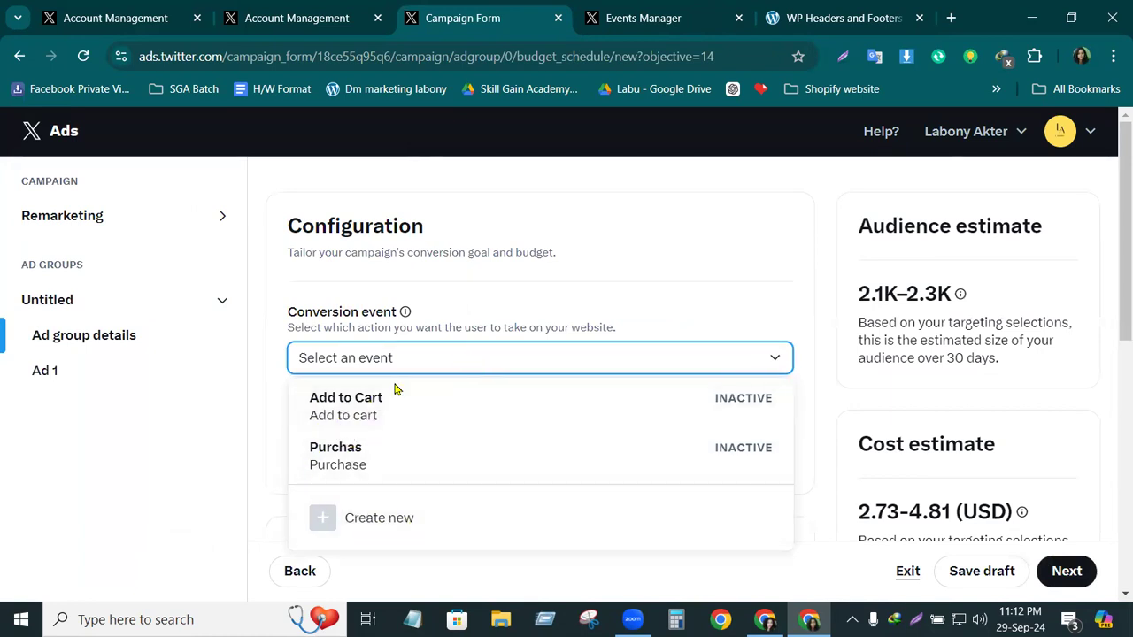
pyautogui.click(362, 403)
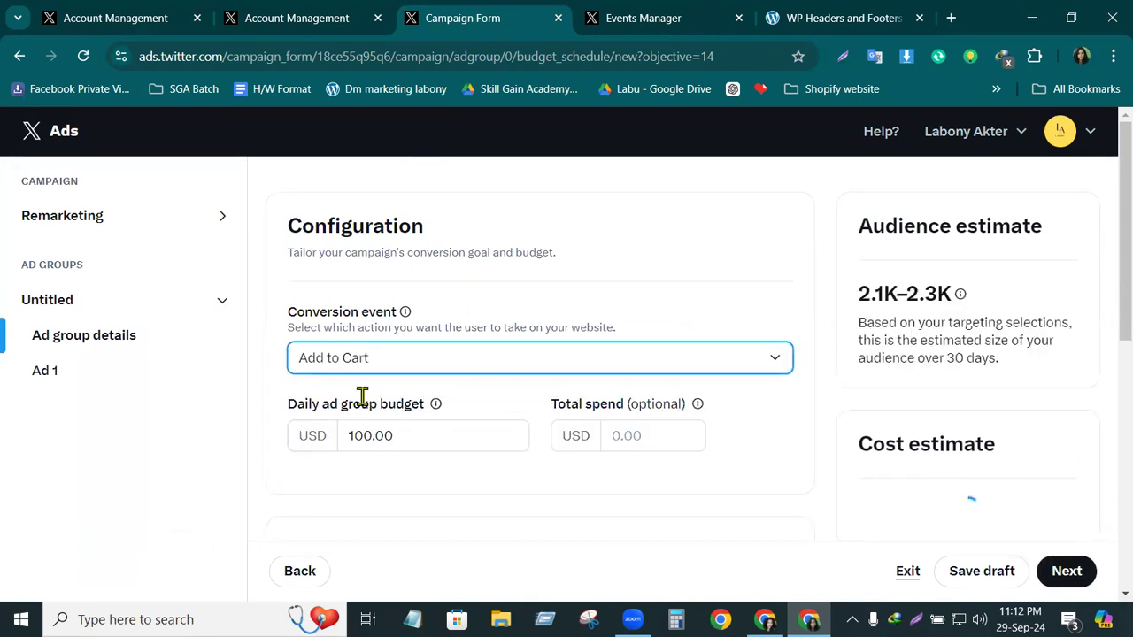
pyautogui.click(777, 365)
pyautogui.click(368, 471)
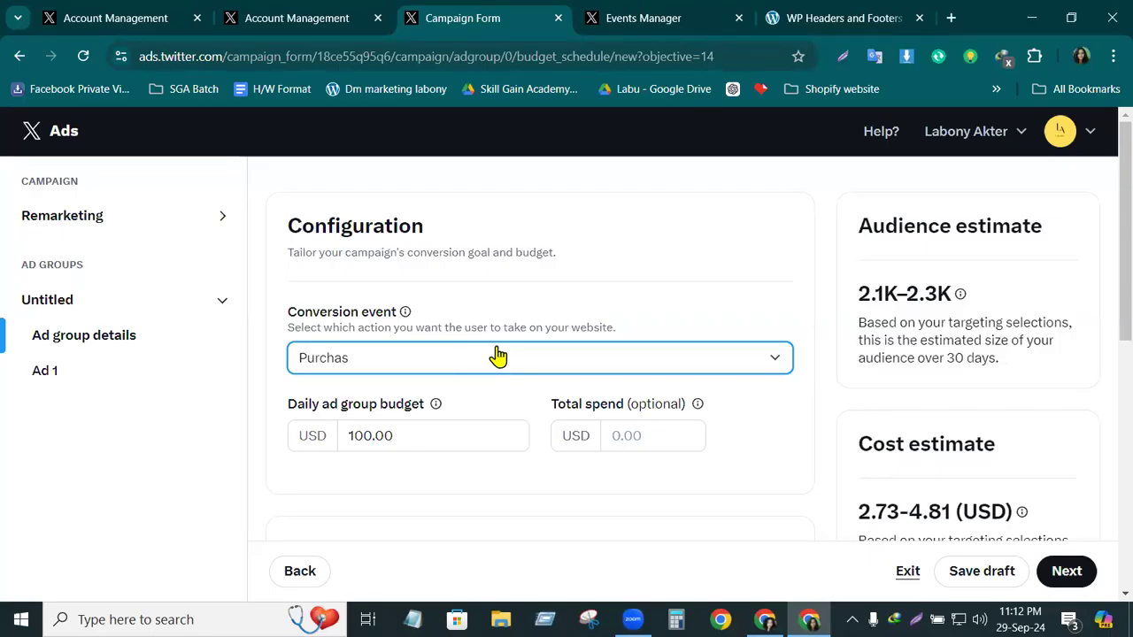
pyautogui.click(775, 362)
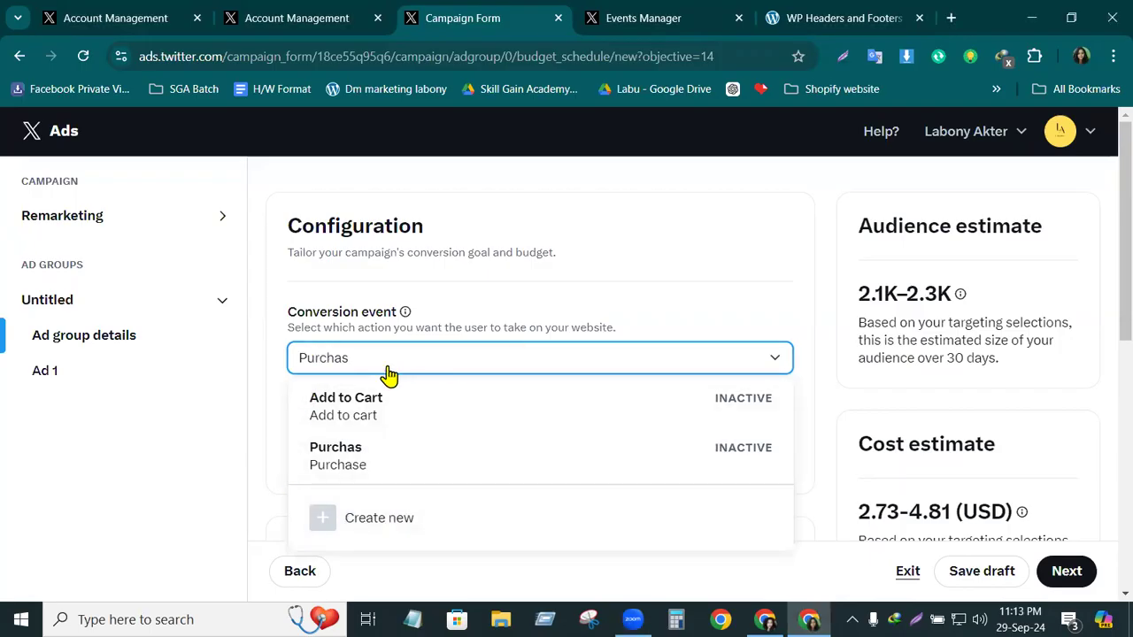
pyautogui.click(367, 409)
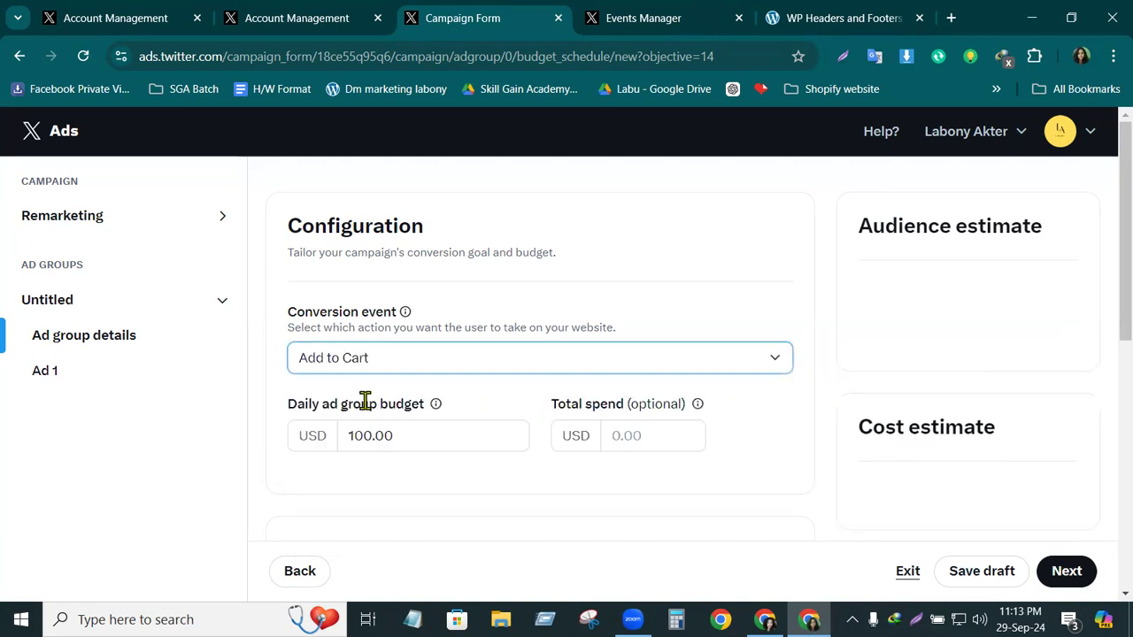
pyautogui.click(779, 361)
pyautogui.click(363, 465)
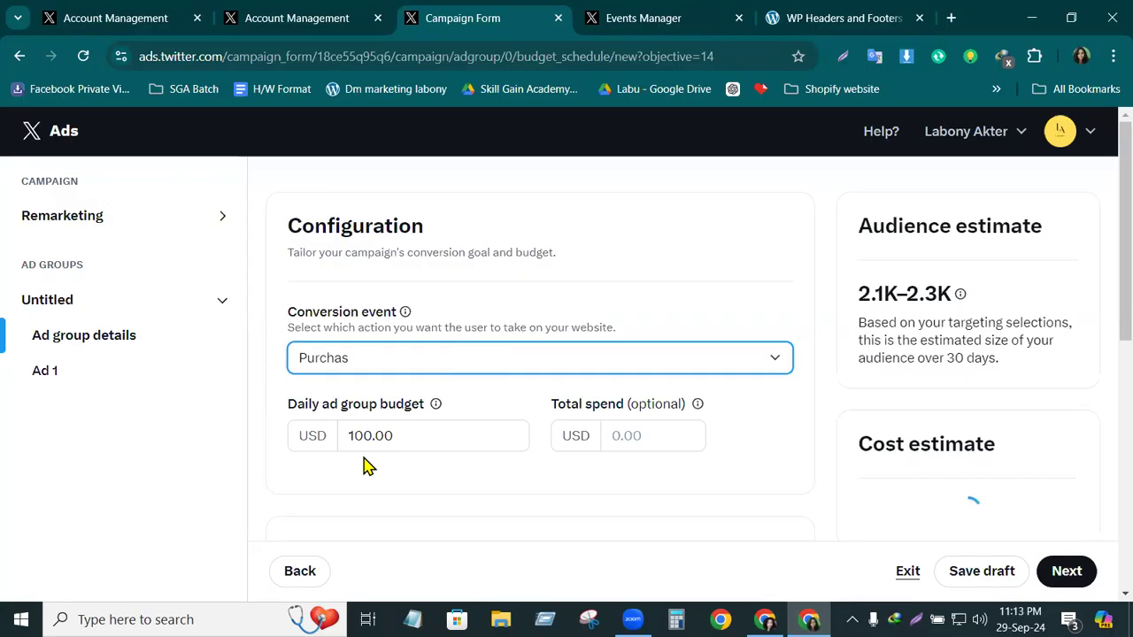